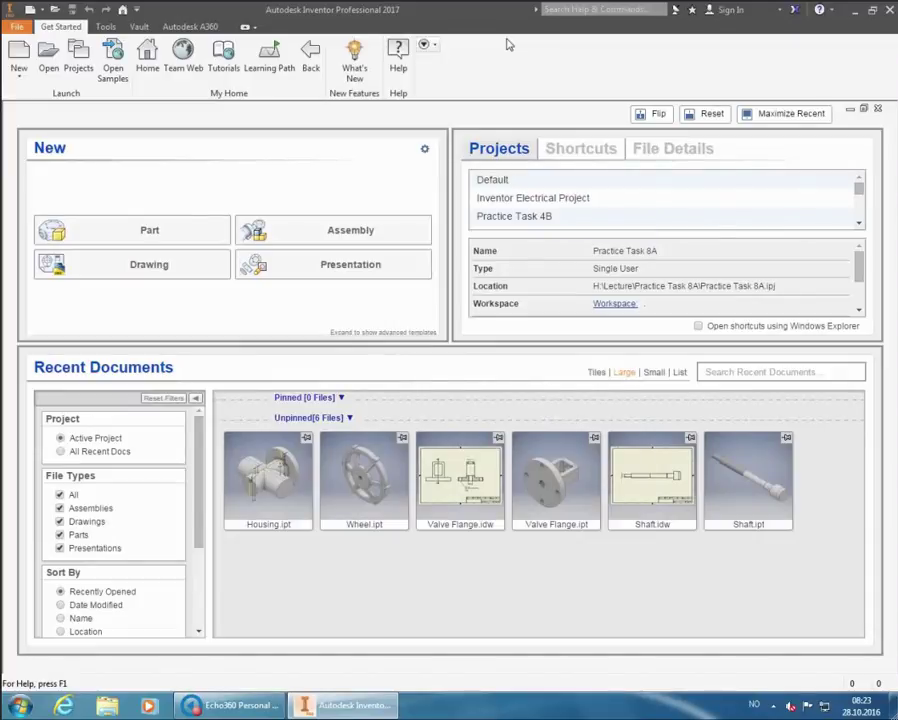
# Step: Start a new single-user project from the Projects dialog
pyautogui.click(84, 70)
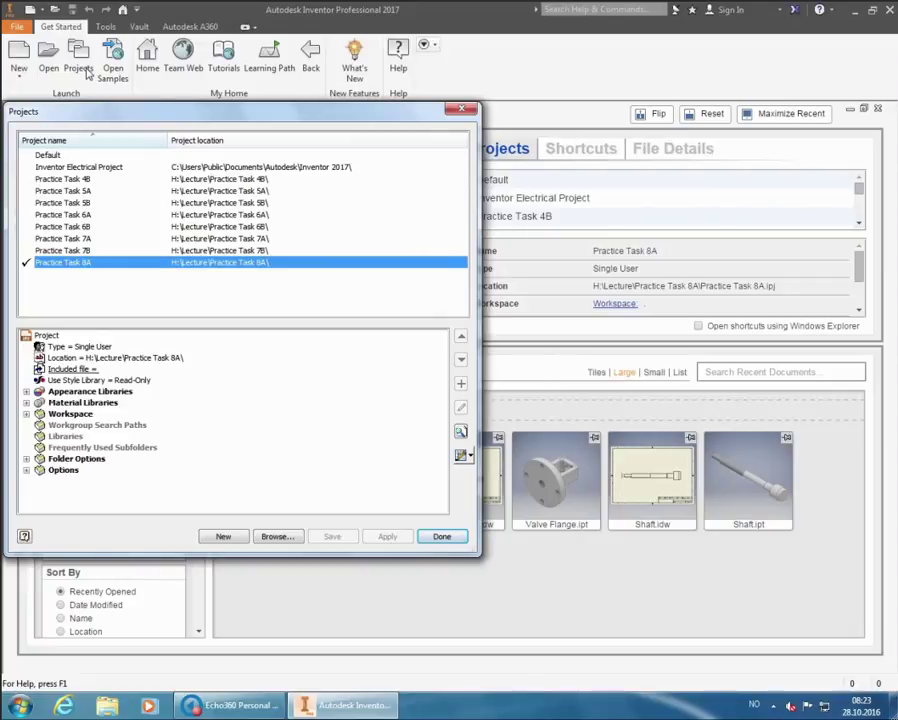
pyautogui.click(230, 537)
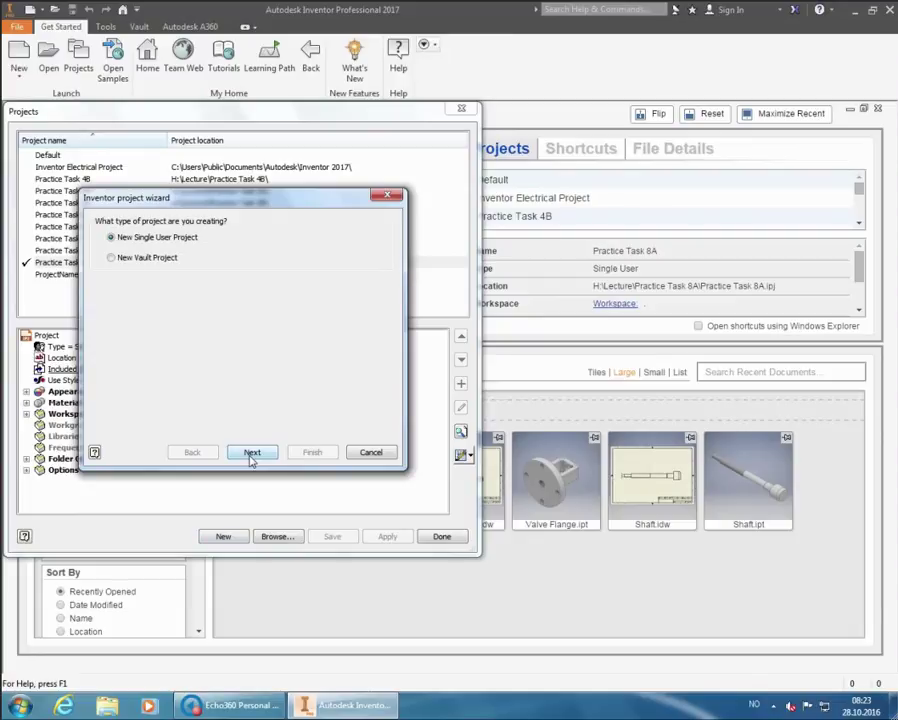
pyautogui.click(252, 453)
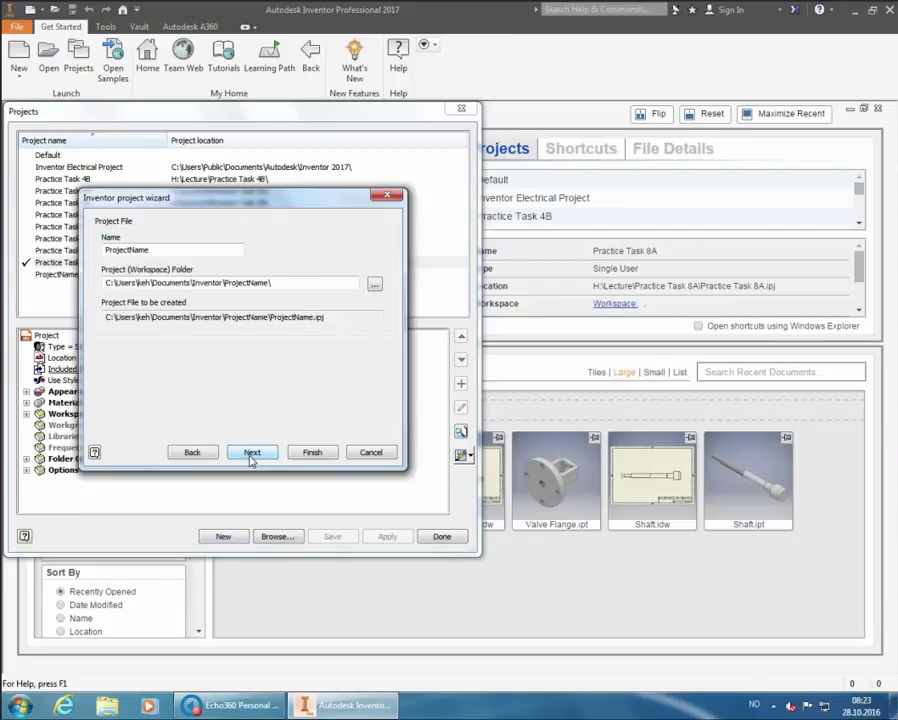
# Step: Create a 'Practice Task 8B' folder under H:\Lecture as the project workspace
pyautogui.click(373, 285)
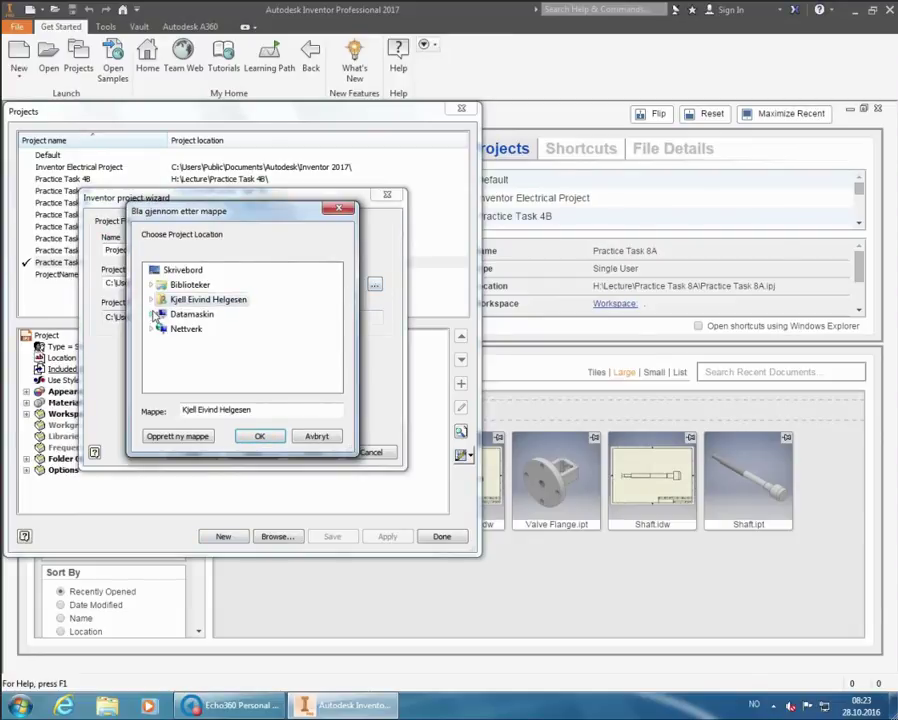
pyautogui.click(152, 314)
pyautogui.click(158, 327)
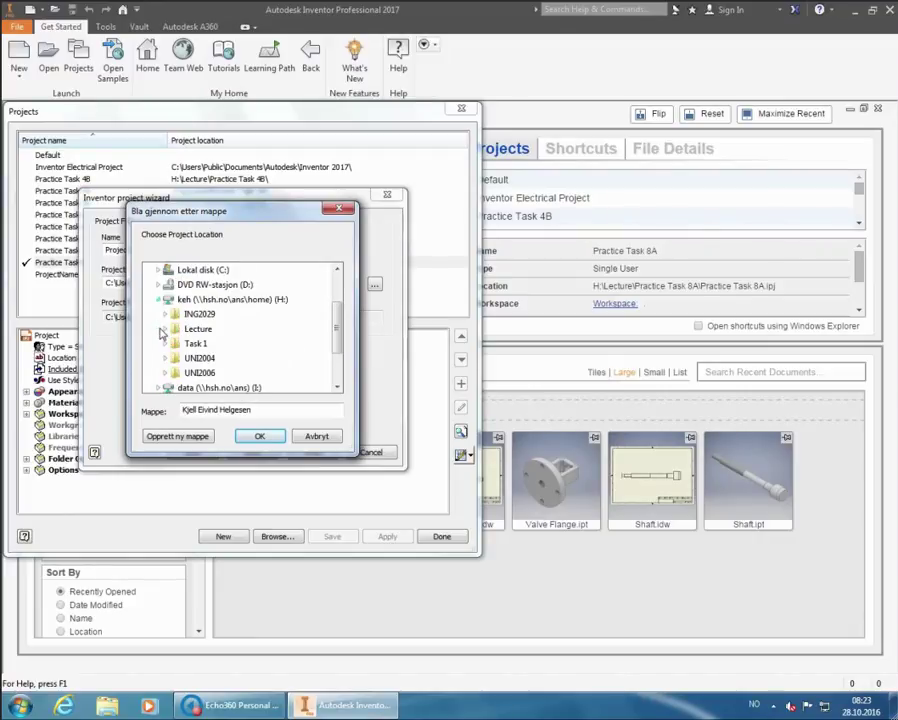
pyautogui.doubleClick(198, 329)
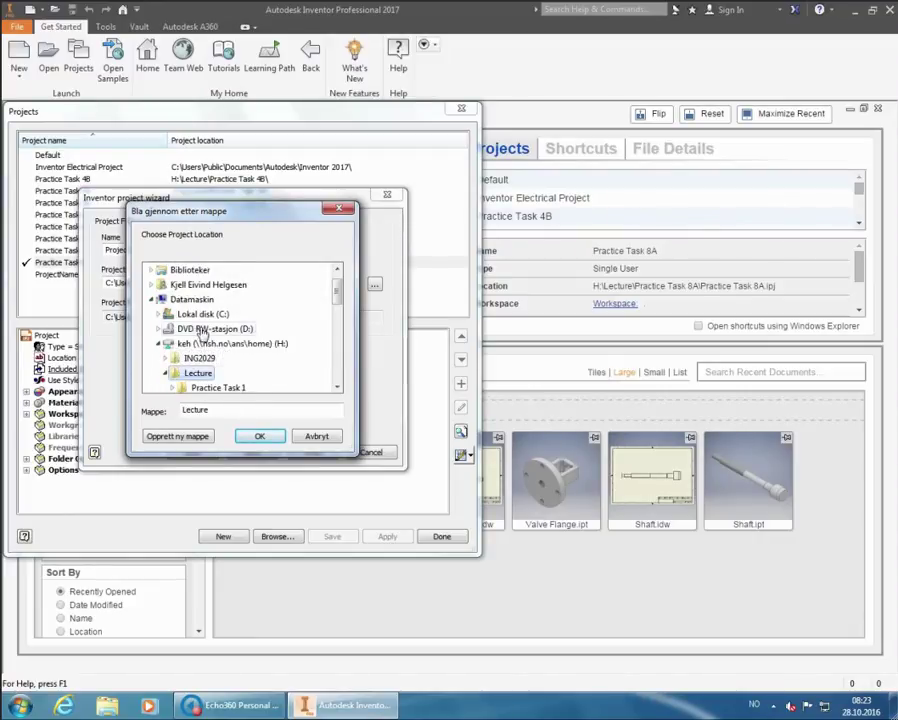
pyautogui.click(203, 436)
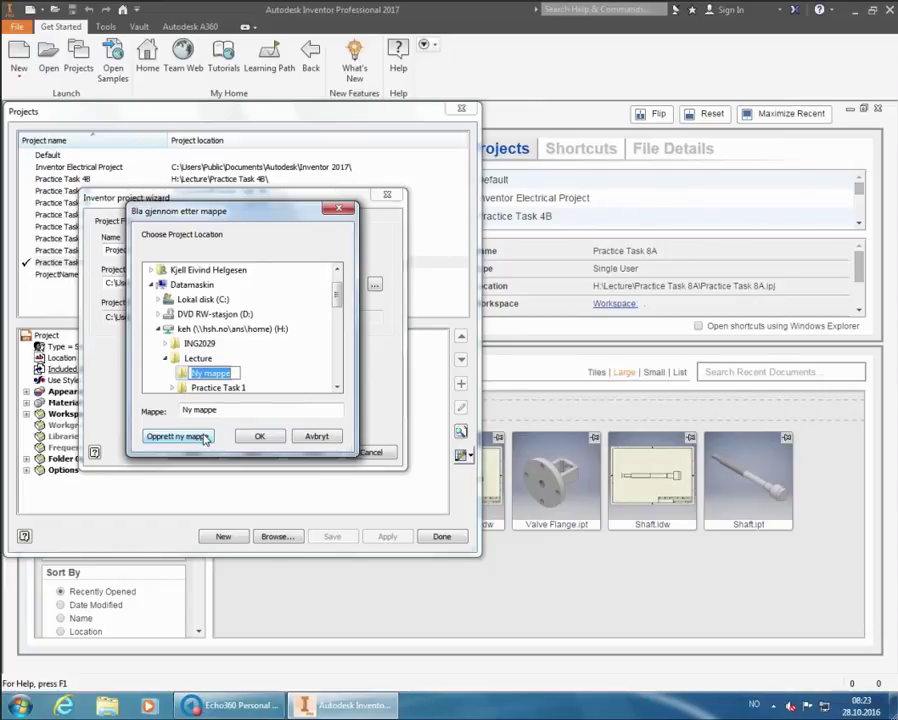
pyautogui.write('Practice Task 8B')
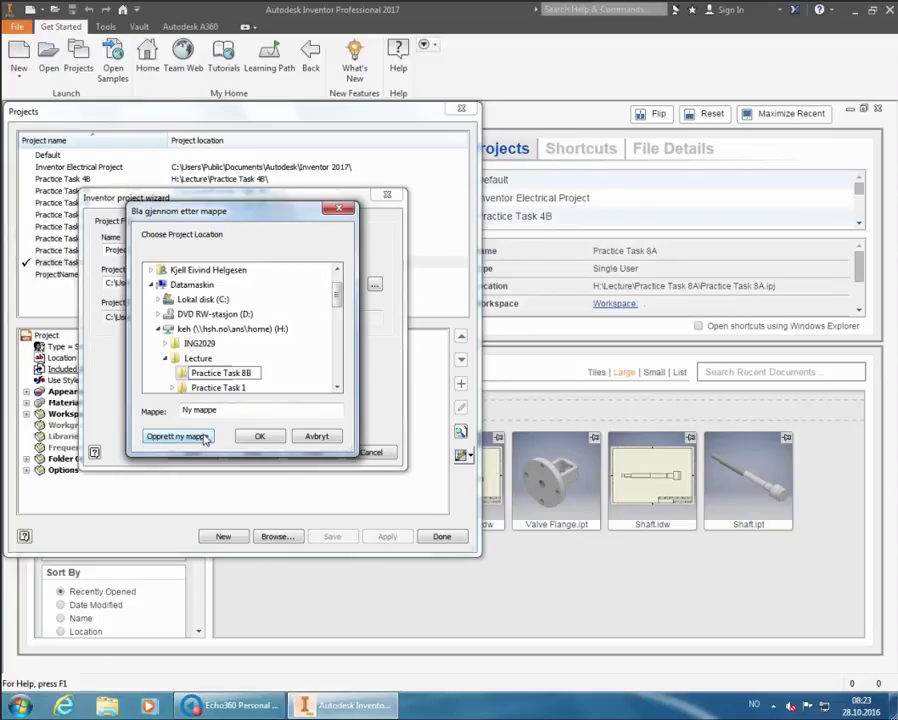
pyautogui.press('Return')
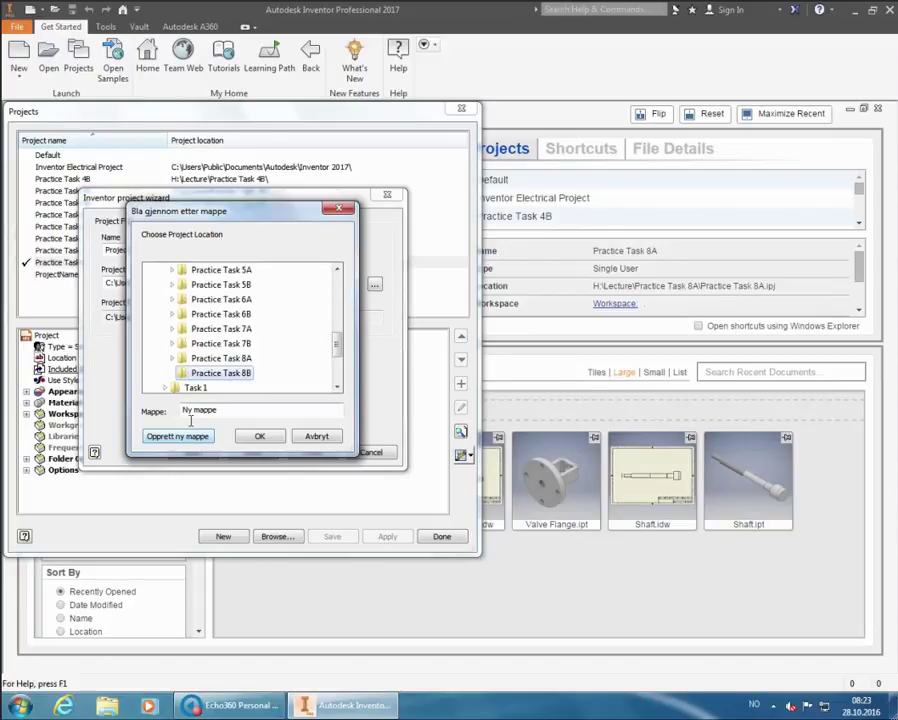
# Step: Name the project 'Practice Task 8B' in that folder, finish it, and close the Projects dialog
pyautogui.click(257, 437)
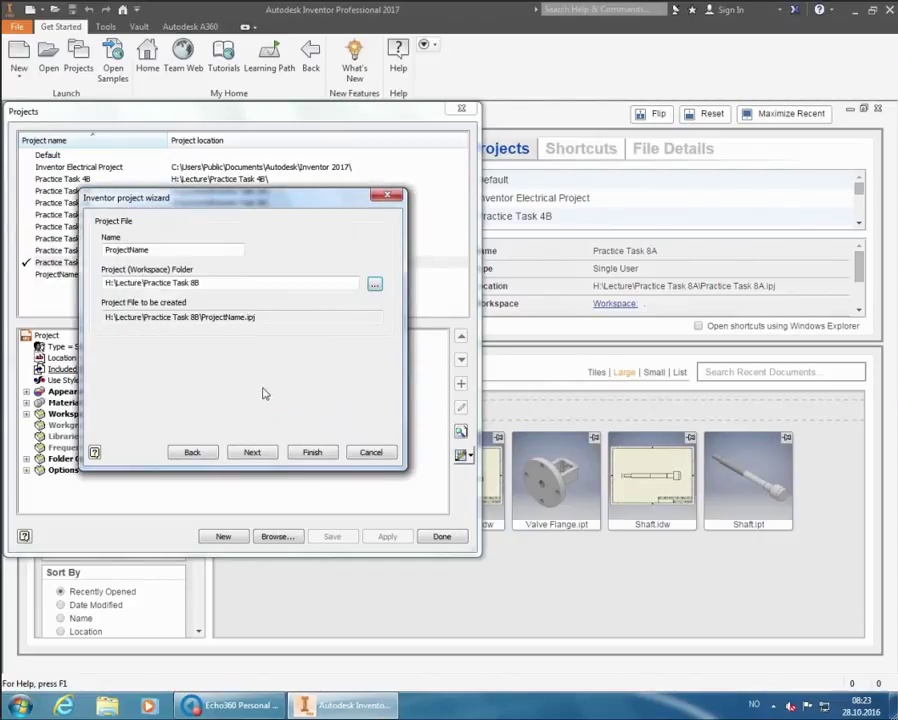
pyautogui.click(183, 252)
pyautogui.doubleClick(183, 256)
pyautogui.write('P')
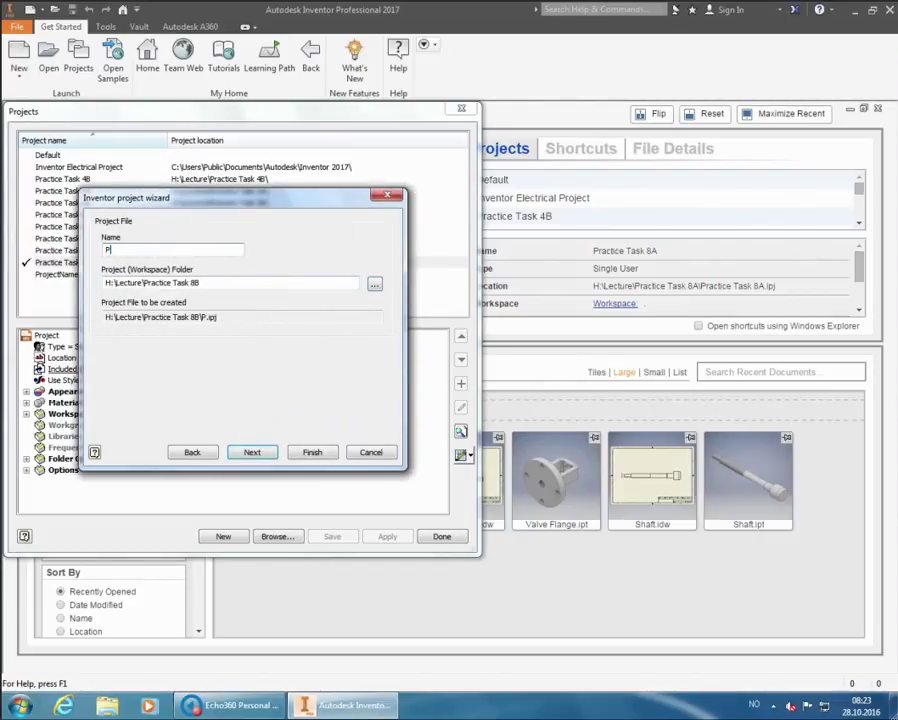
pyautogui.write('ractice Ta')
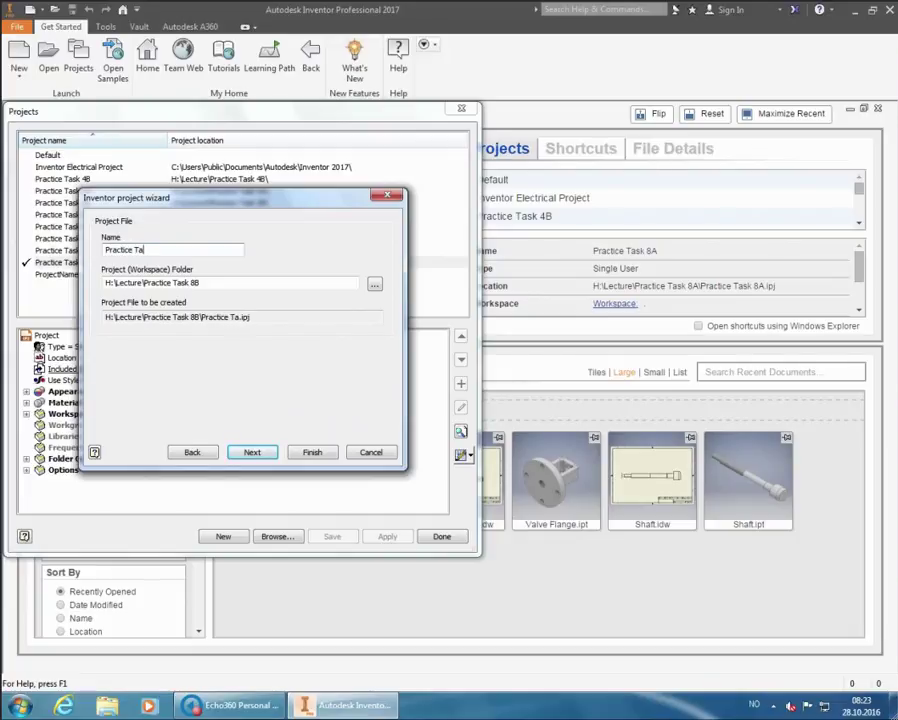
pyautogui.write('sk 8B')
pyautogui.click(312, 452)
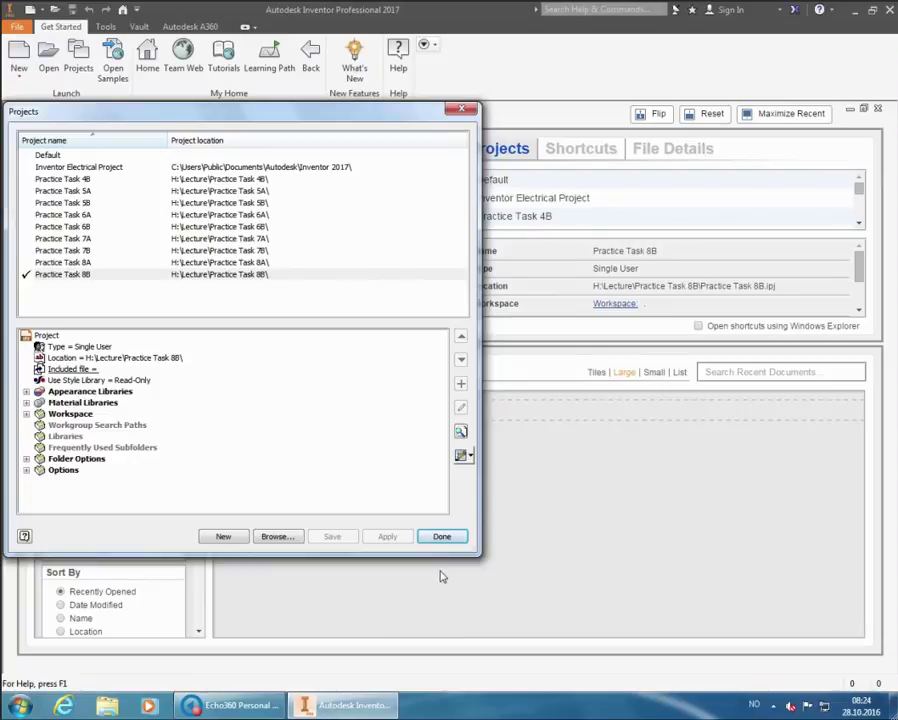
pyautogui.click(446, 537)
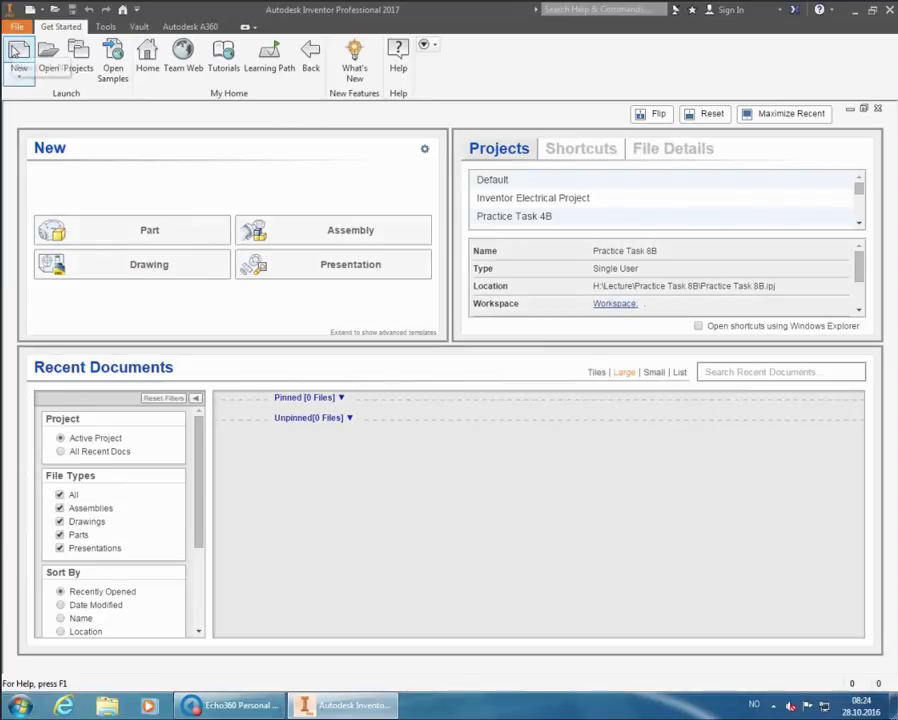
# Step: Create a new part from the Metric 'Standard (mm).ipt' template
pyautogui.click(18, 52)
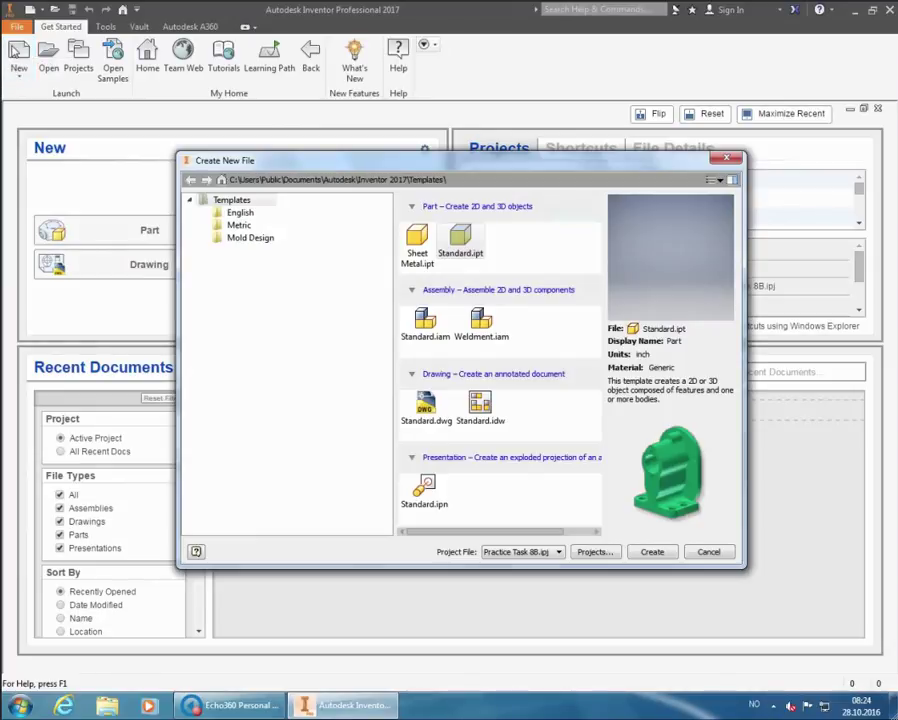
pyautogui.click(265, 225)
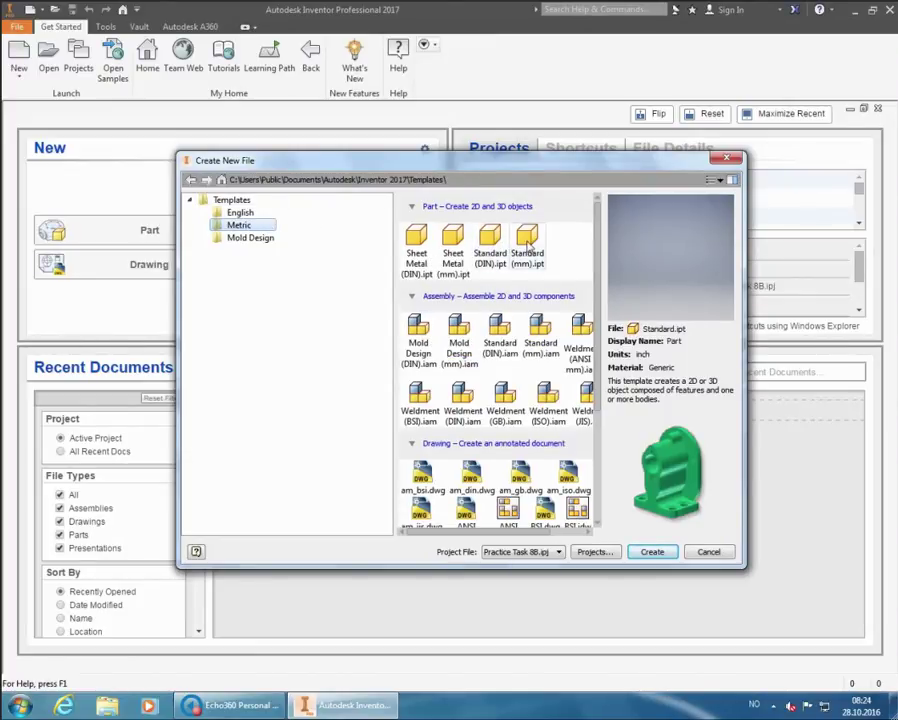
pyautogui.click(530, 240)
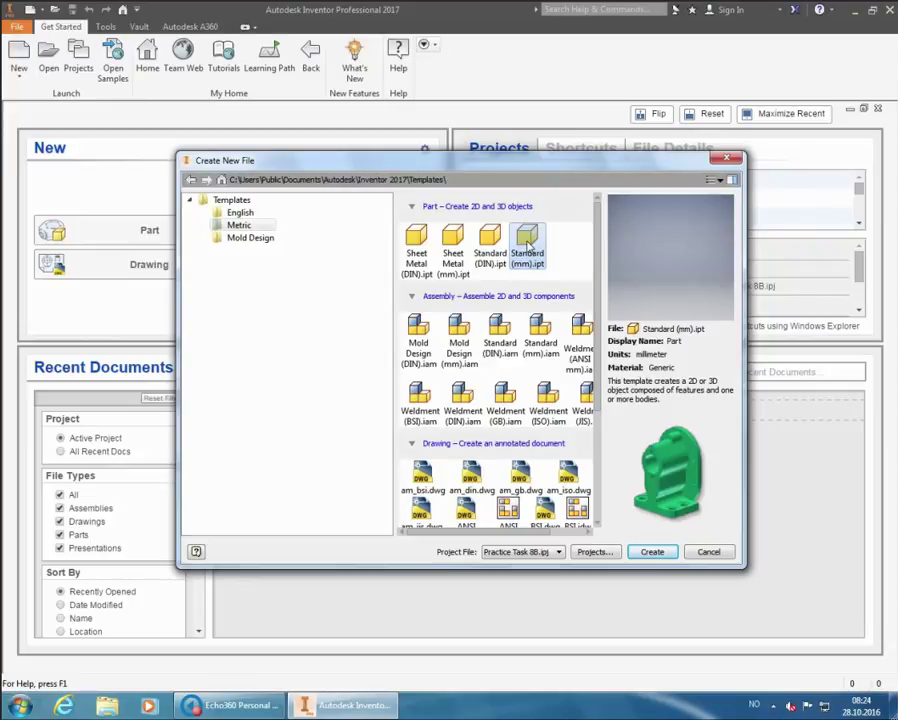
pyautogui.click(651, 553)
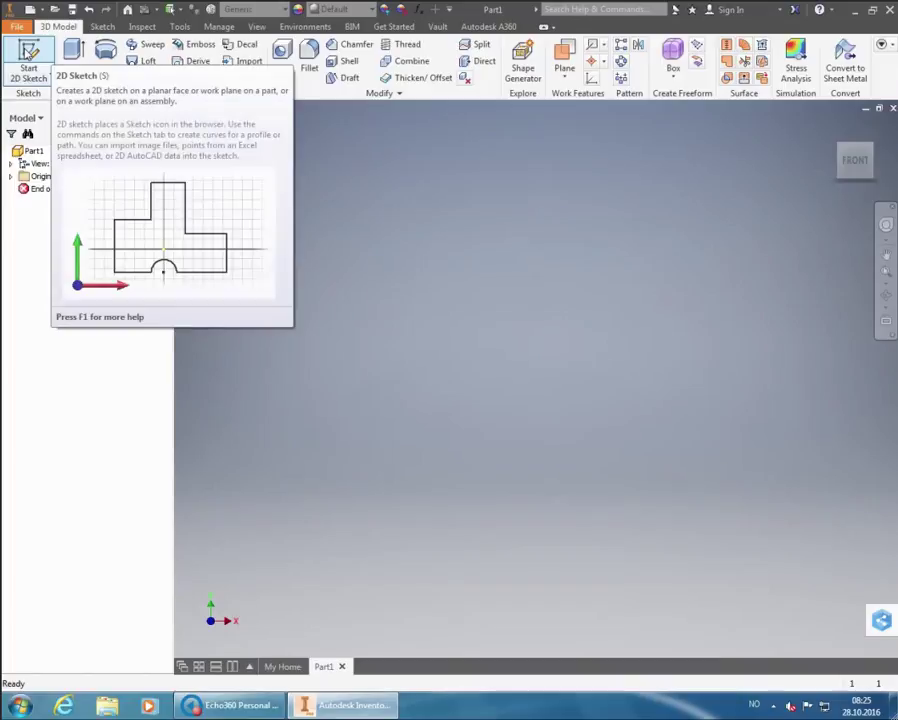
# Step: Start a 2D sketch on the XY plane and pick the Line tool
pyautogui.click(29, 52)
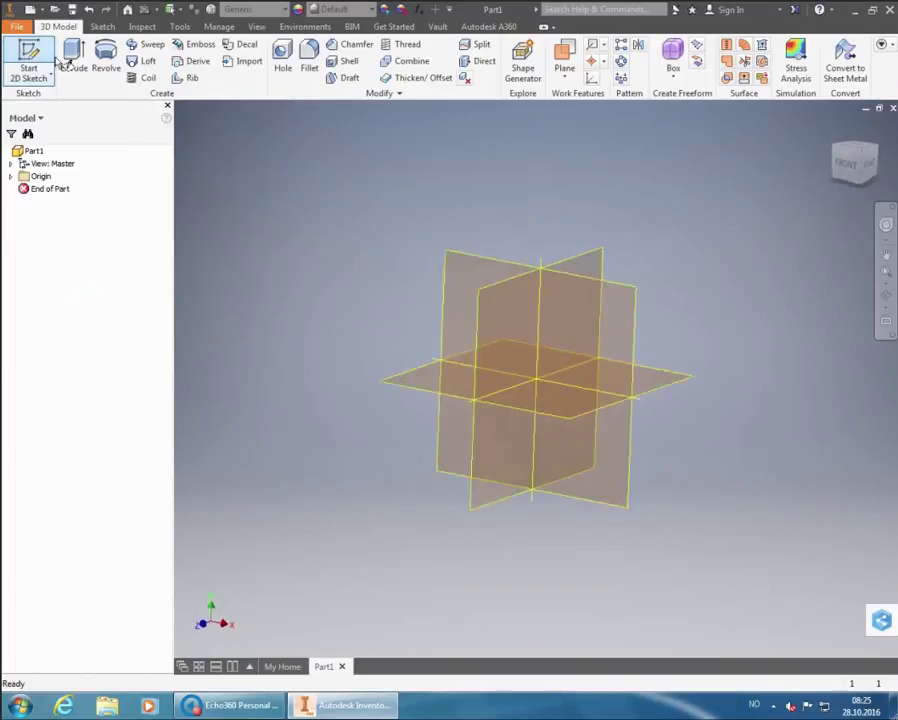
pyautogui.click(601, 350)
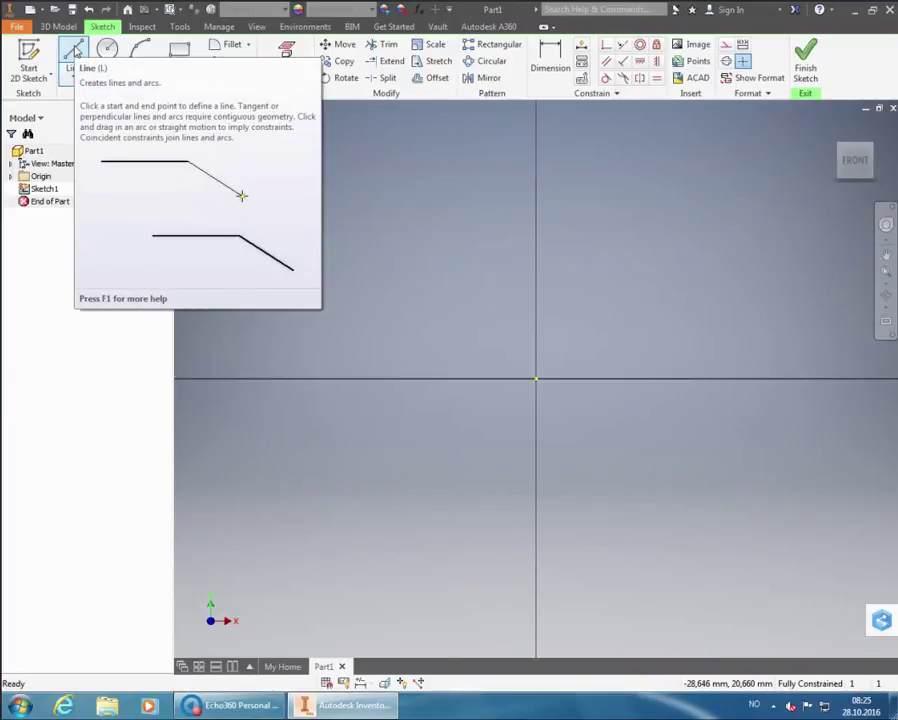
pyautogui.click(75, 51)
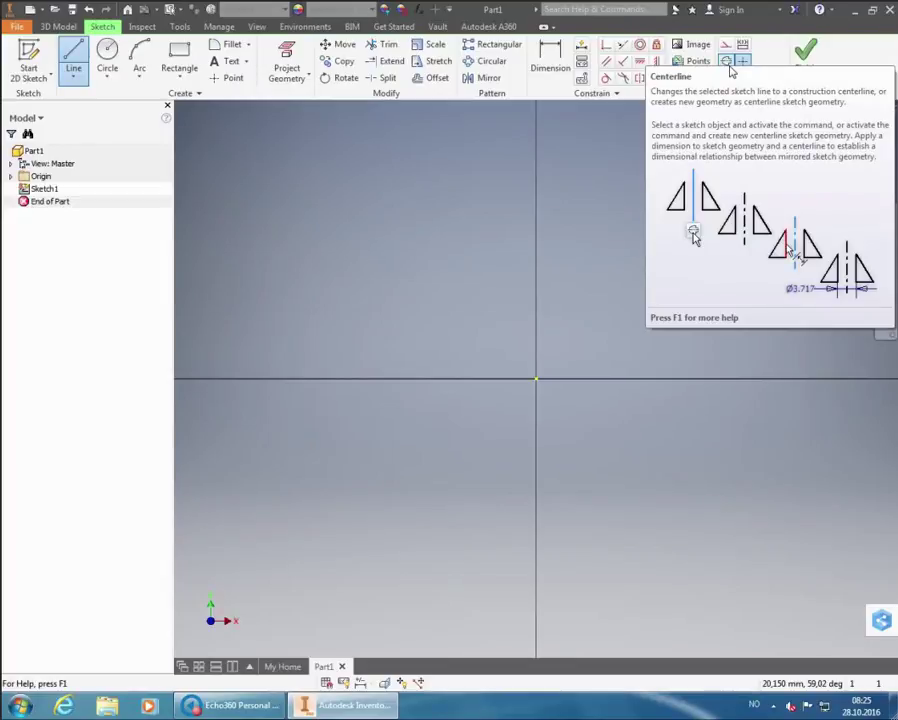
# Step: Draw a 283,5 mm horizontal centerline starting left of the origin, and zoom to fit it
pyautogui.click(729, 66)
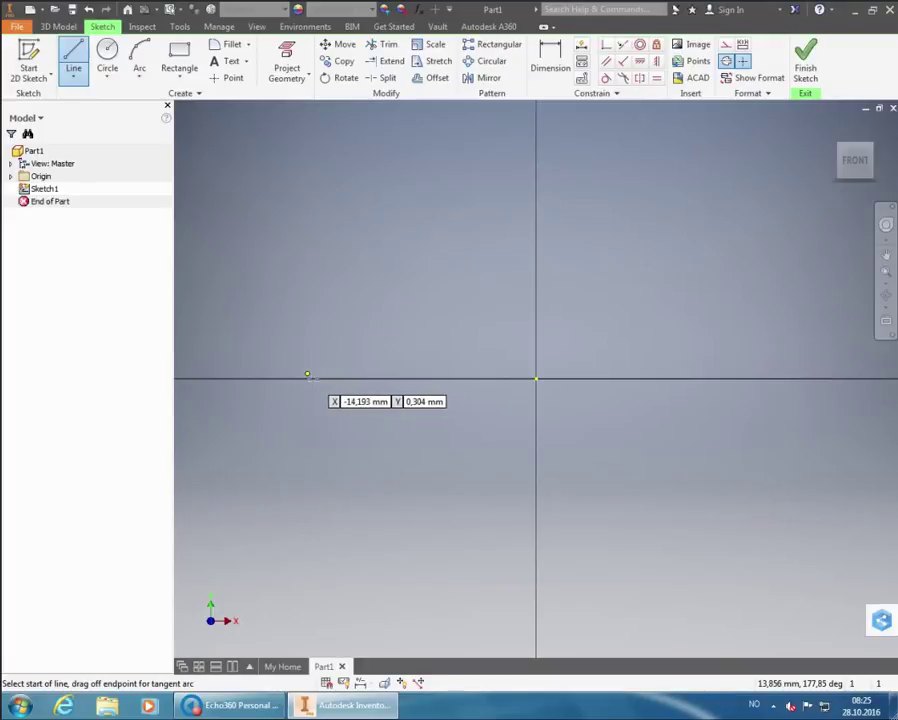
pyautogui.click(287, 378)
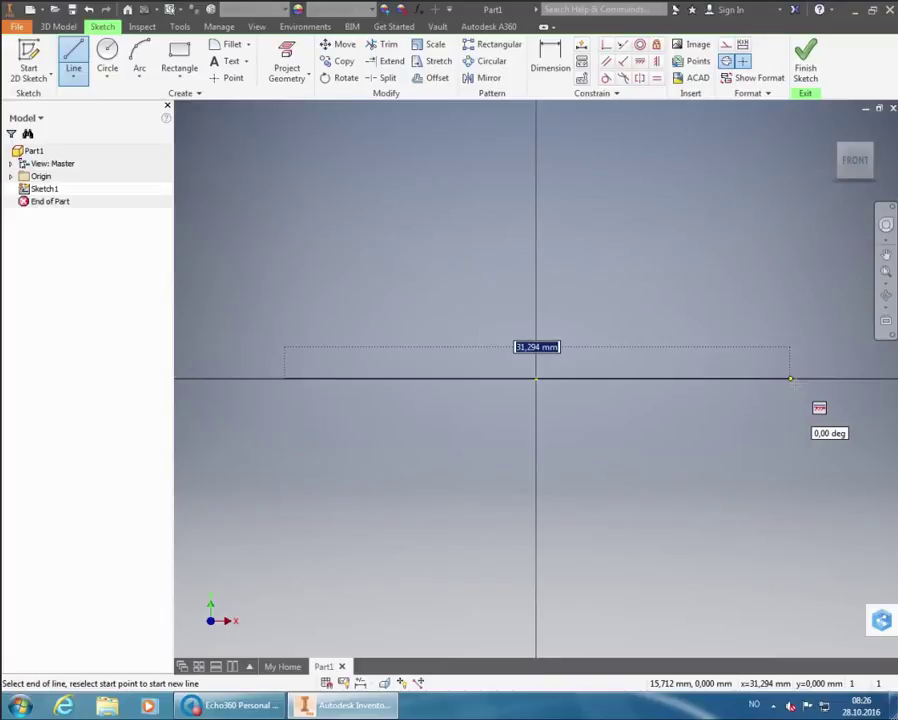
pyautogui.write('283,5')
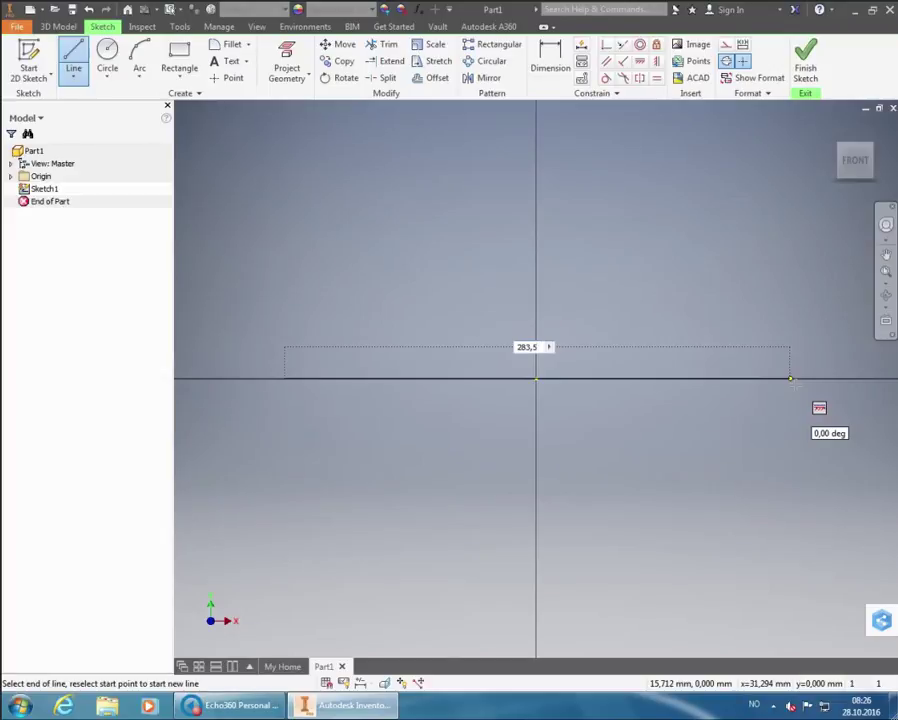
pyautogui.press('Return')
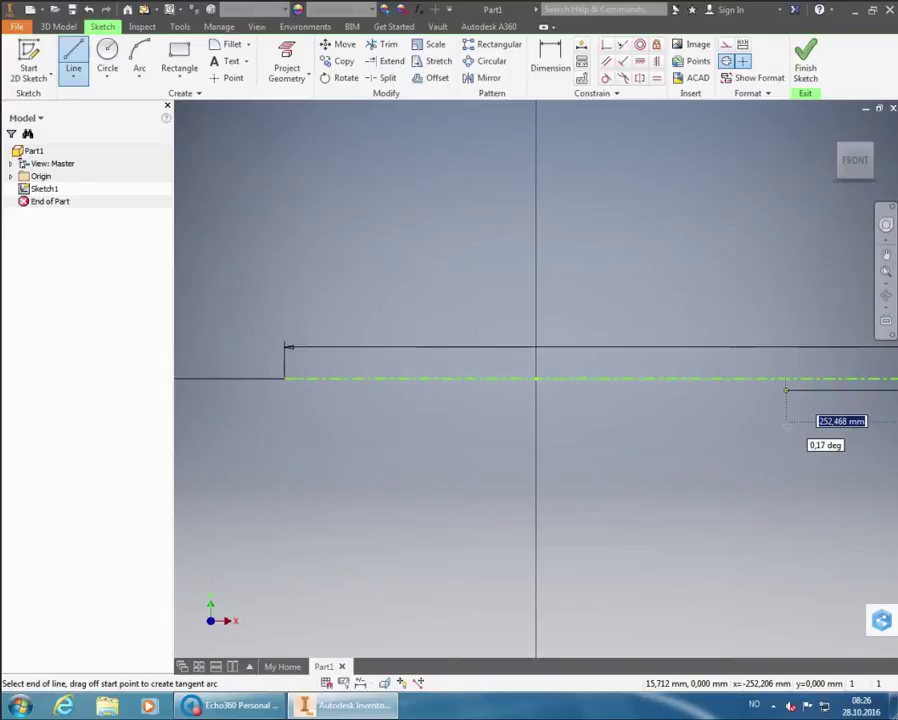
pyautogui.rightClick(713, 485)
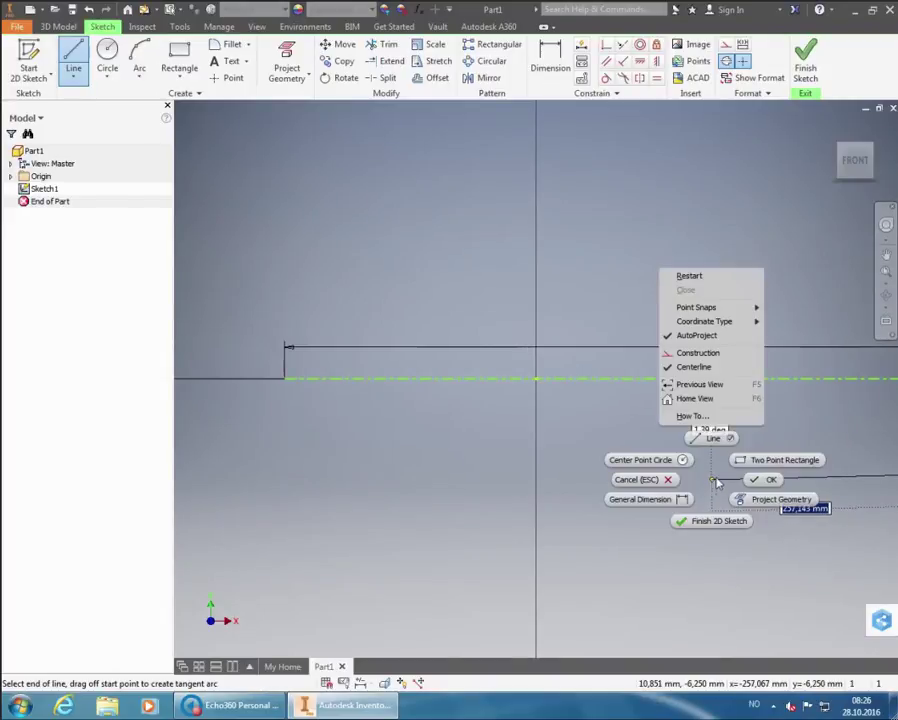
pyautogui.click(759, 480)
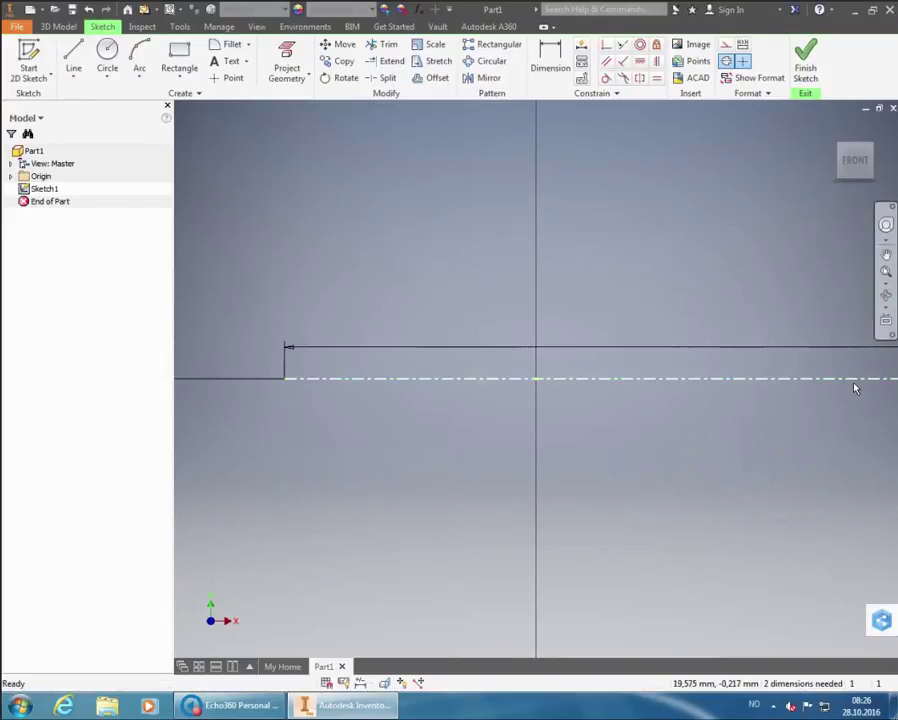
pyautogui.click(886, 272)
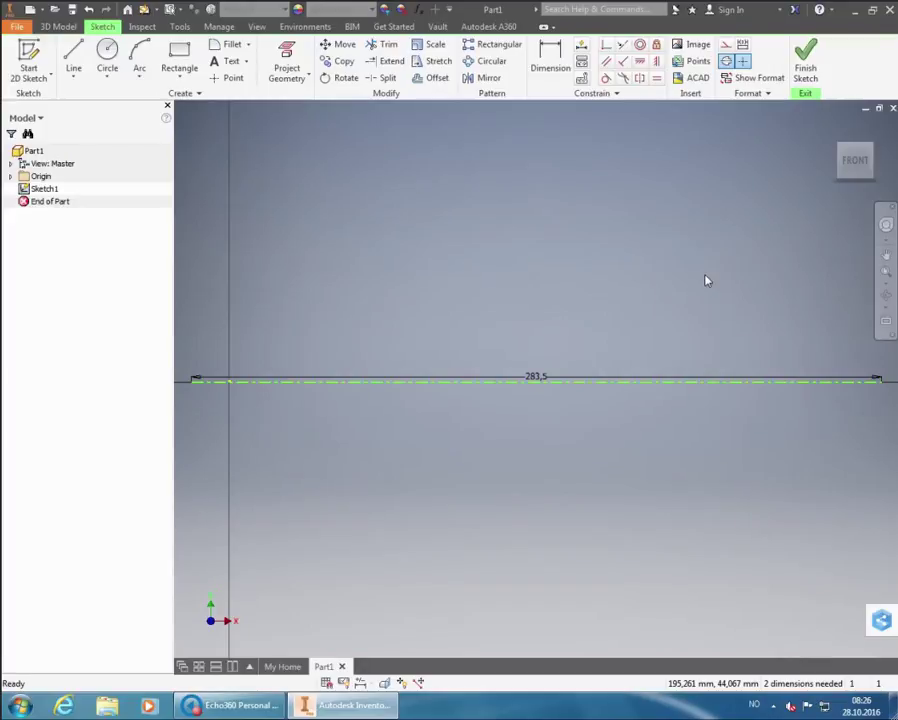
# Step: Make the centerline's midpoint coincident with the sketch origin
pyautogui.click(606, 46)
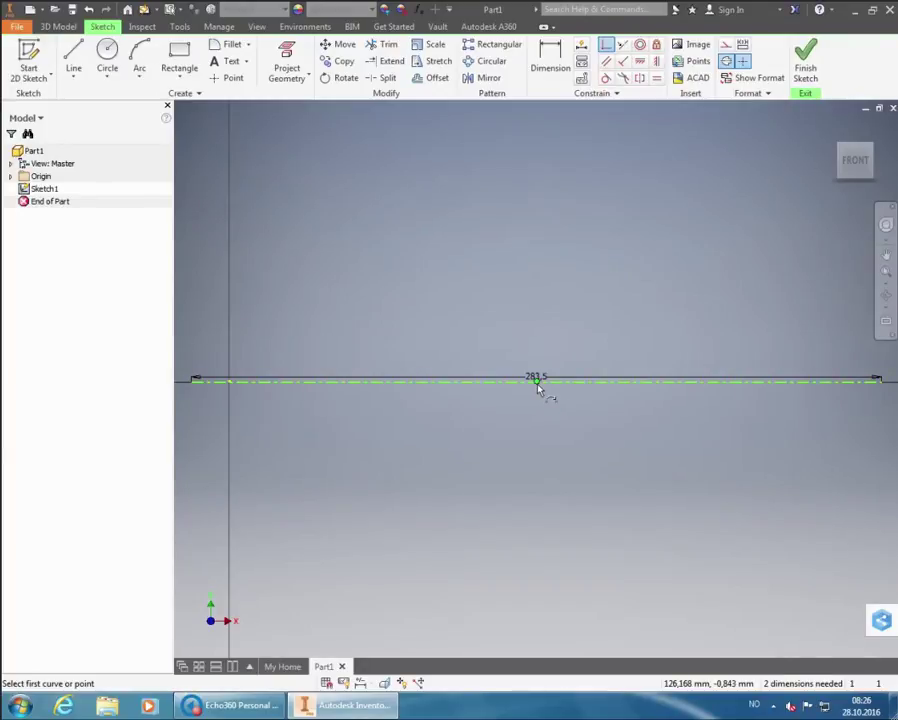
pyautogui.moveTo(537, 389)
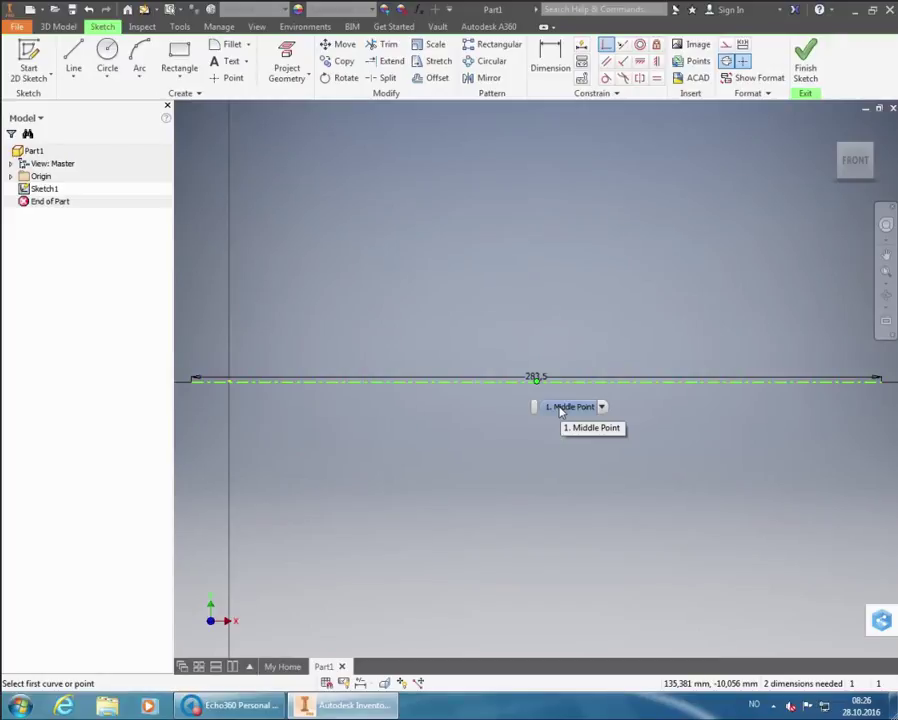
pyautogui.click(561, 408)
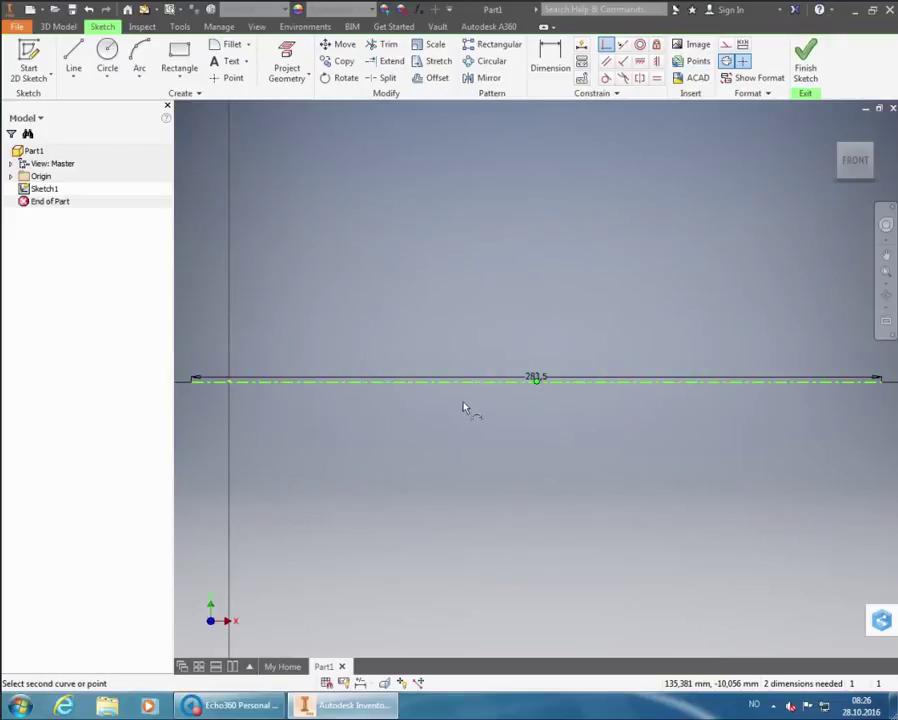
pyautogui.click(230, 381)
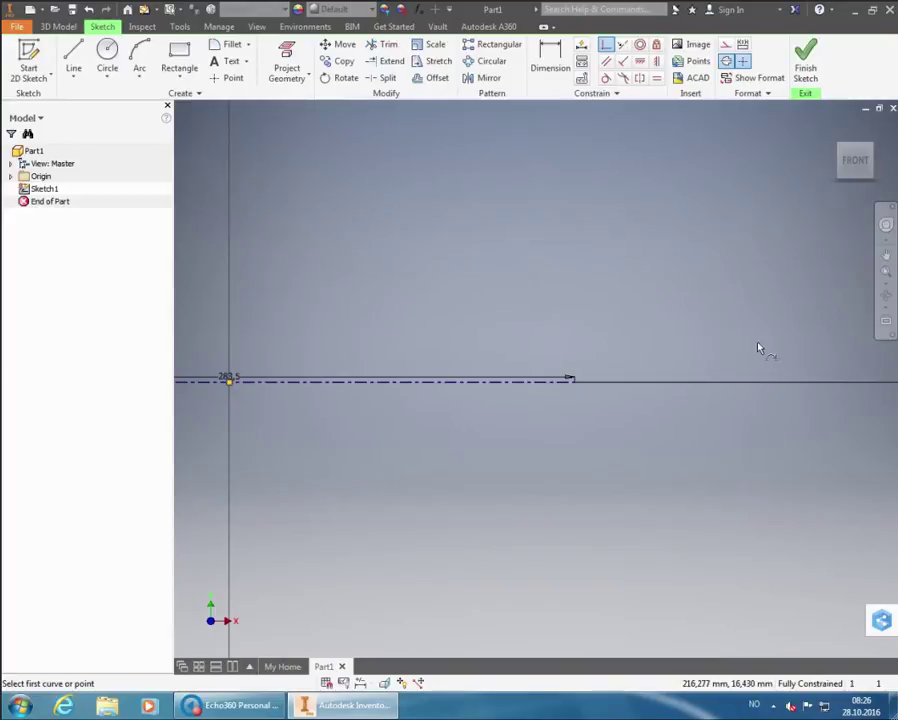
pyautogui.click(885, 271)
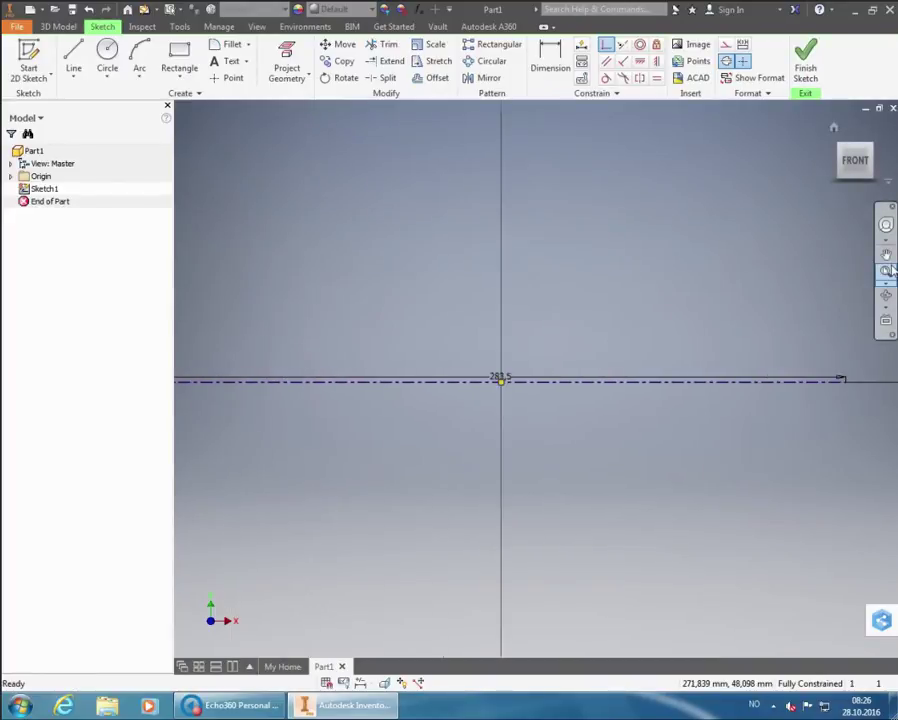
pyautogui.rightClick(700, 196)
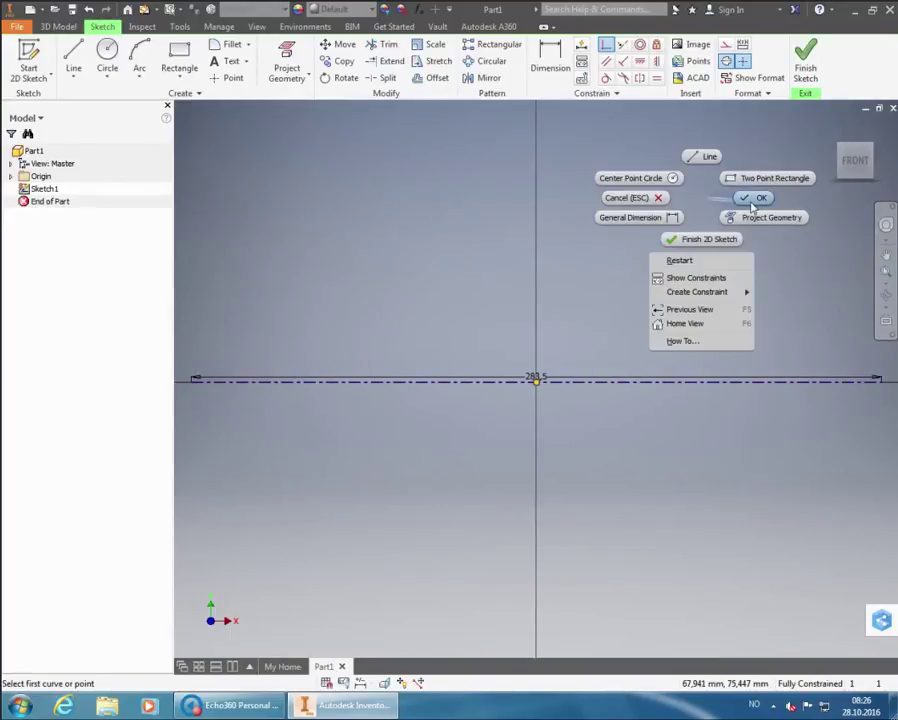
pyautogui.click(744, 197)
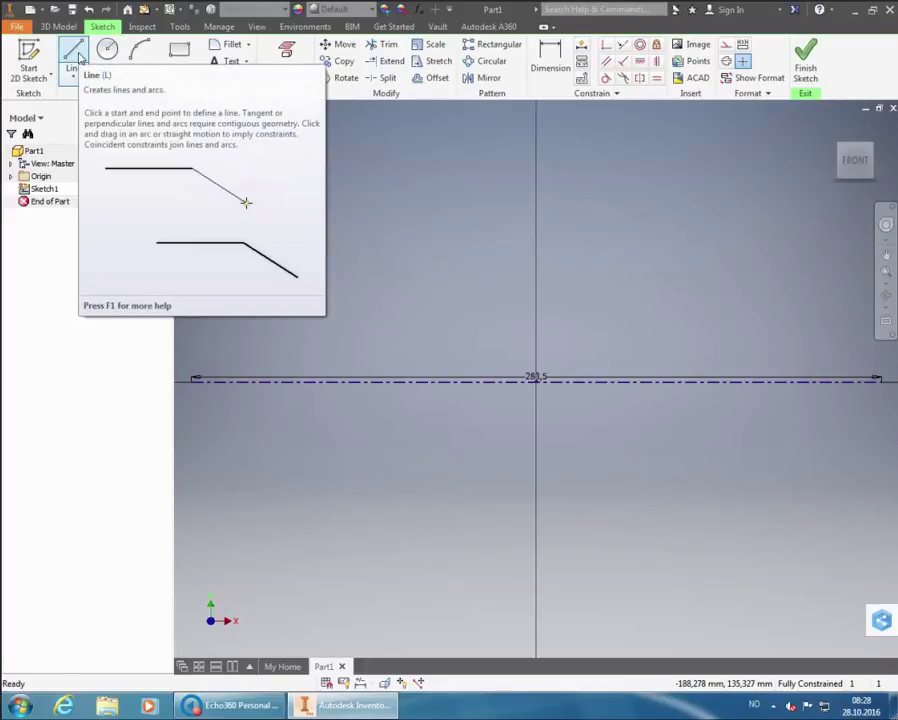
# Step: Draw the left end edge up from the centerline, a 35 mm horizontal section, and the step up
pyautogui.click(75, 57)
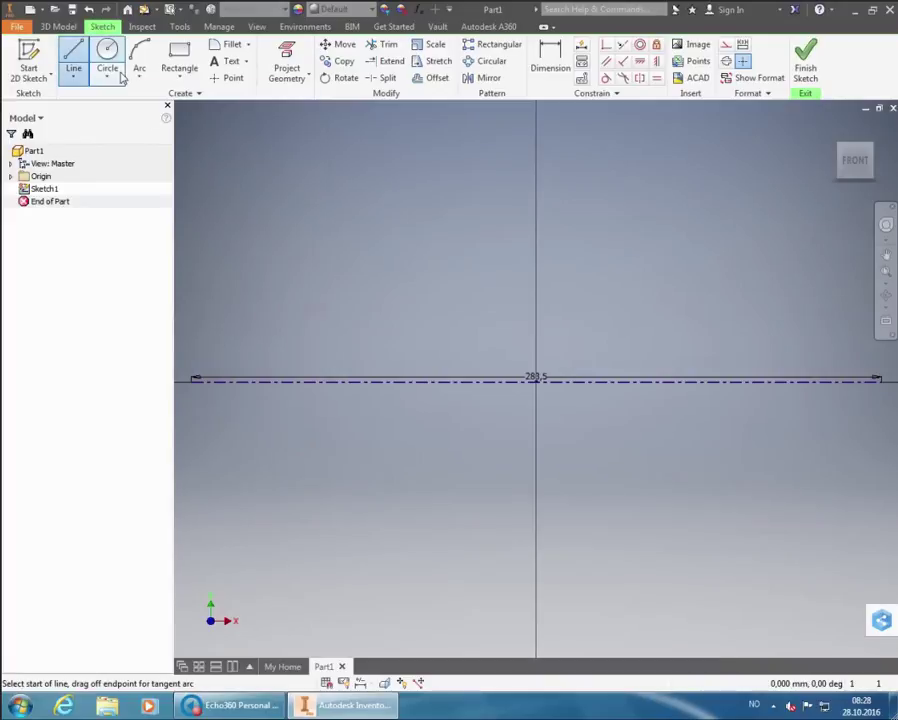
pyautogui.click(193, 381)
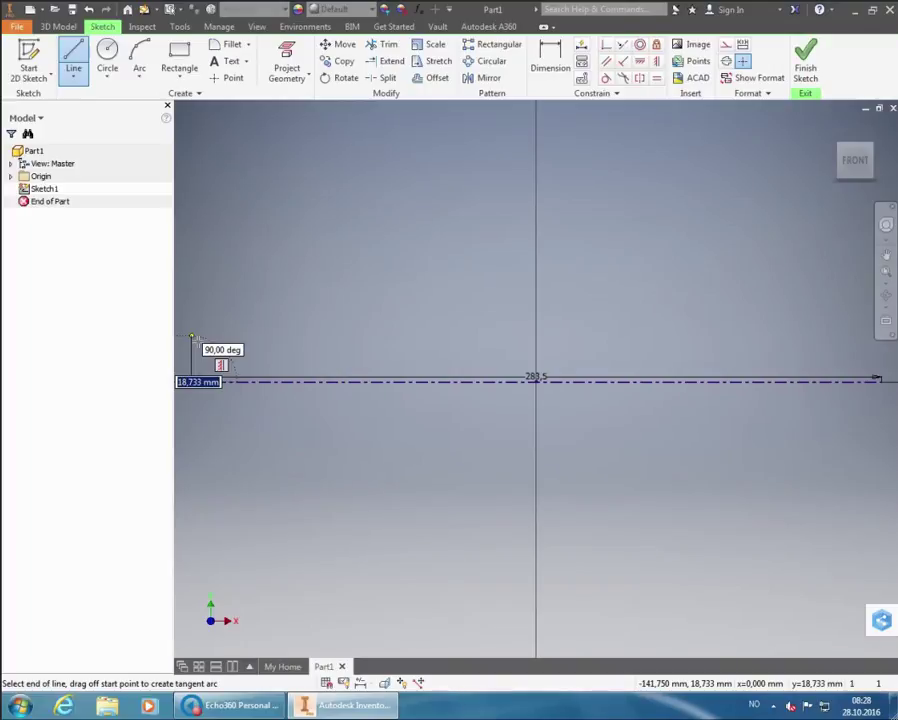
pyautogui.click(193, 335)
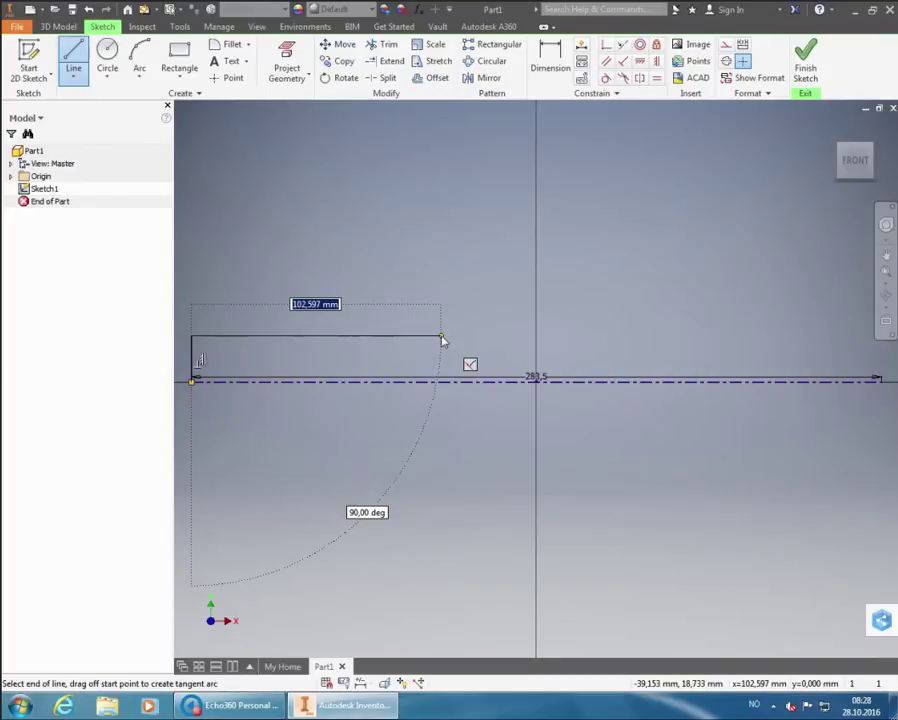
pyautogui.write('35')
pyautogui.press('Tab')
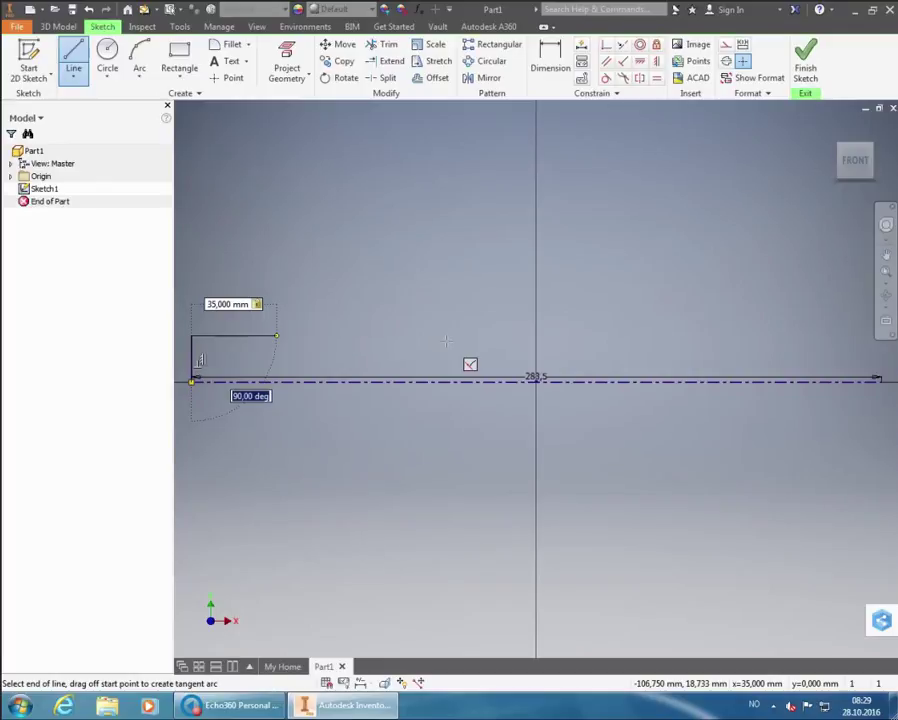
pyautogui.press('Return')
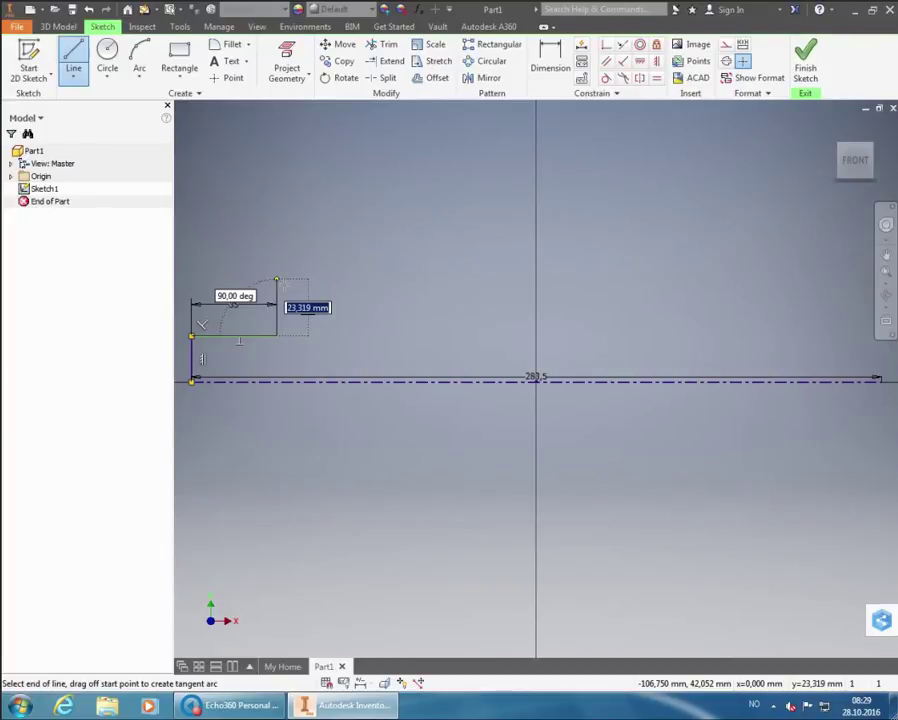
pyautogui.click(277, 283)
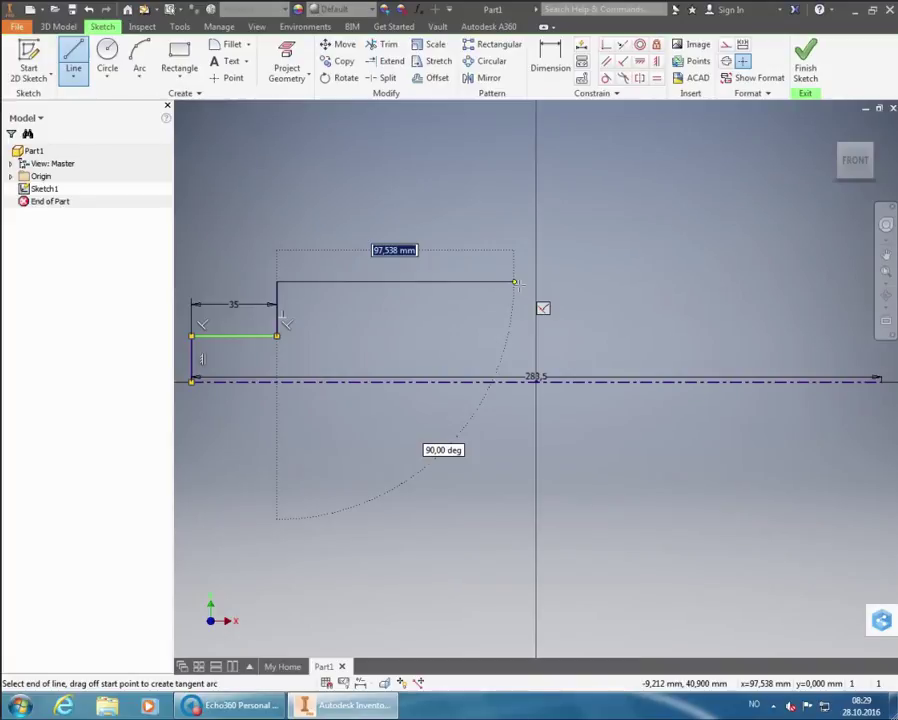
# Step: Draw the 178,5 mm horizontal section by entering 283,5-35-34-36 as its length
pyautogui.write('28')
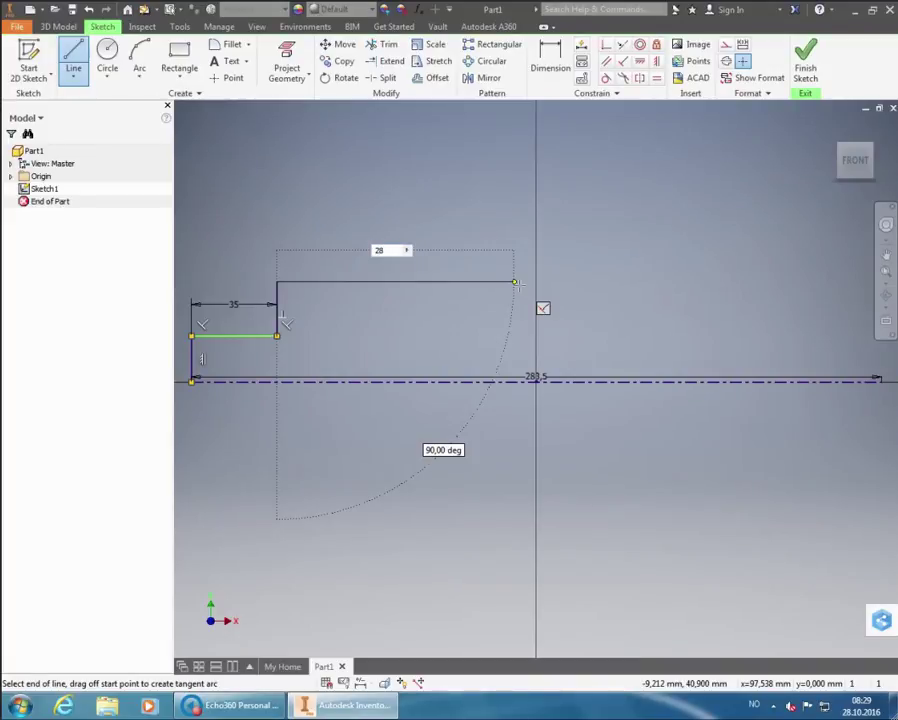
pyautogui.write('3,5-35')
pyautogui.write('-34-36')
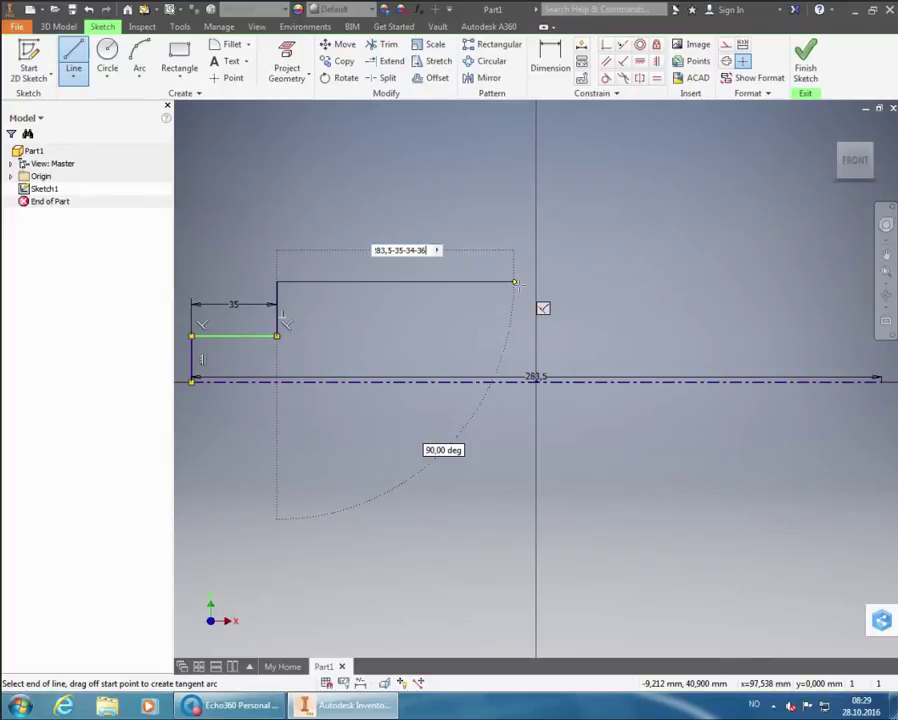
pyautogui.press('Tab')
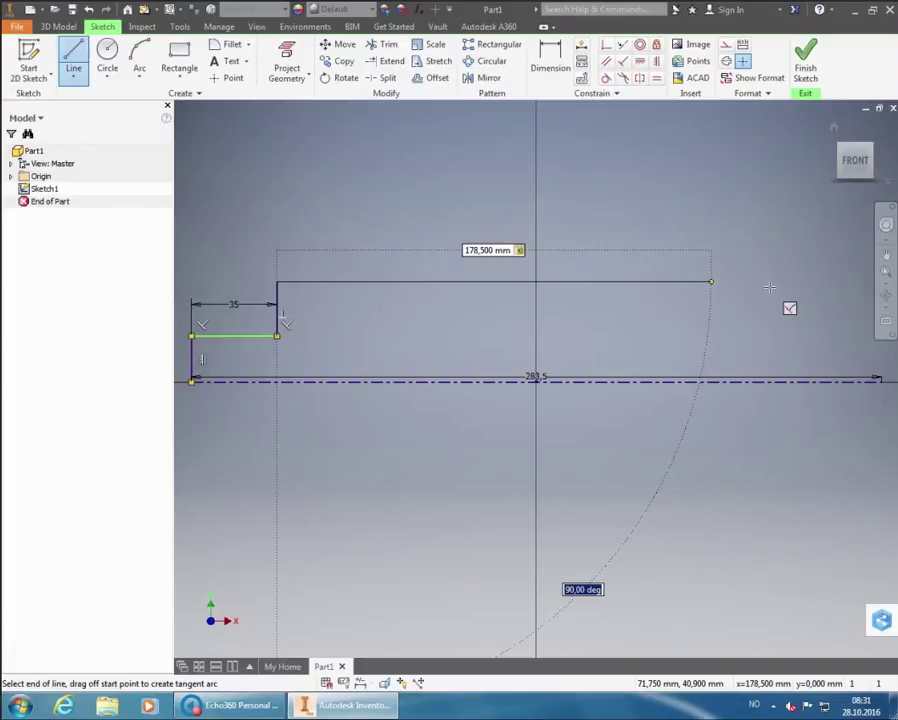
pyautogui.press('Return')
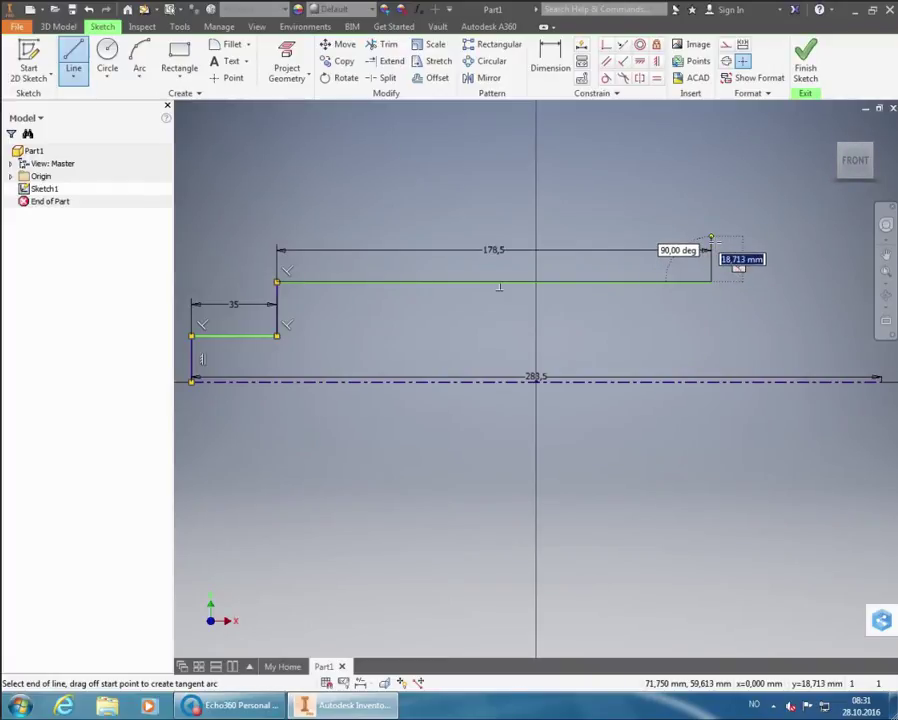
# Step: Add the short vertical step and a 34 mm horizontal section, discarding the unfinished 36 mm segment
pyautogui.click(712, 239)
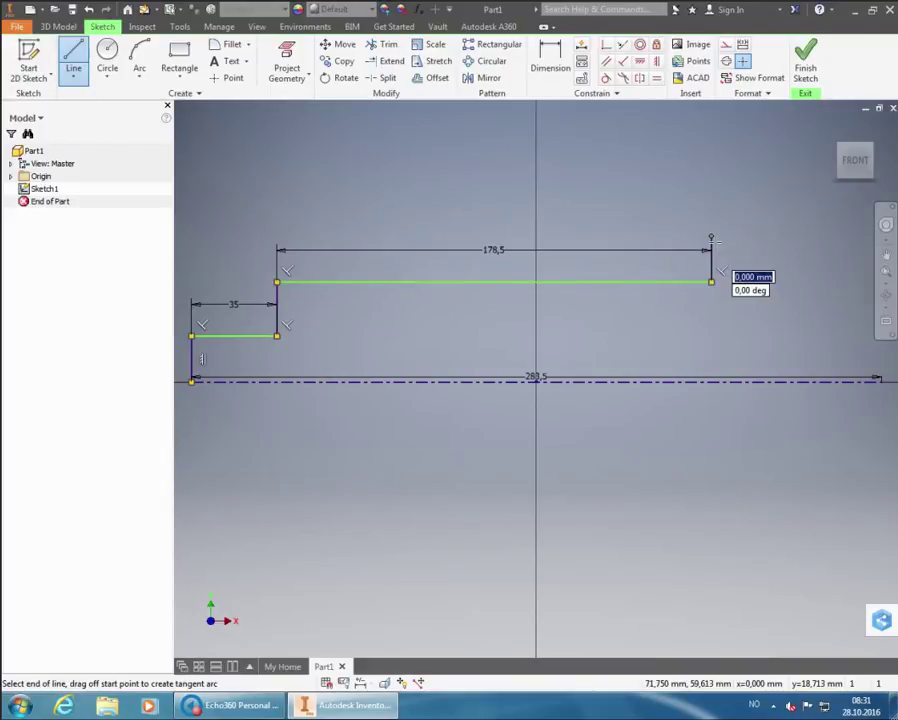
pyautogui.scroll(-2, 630, 195)
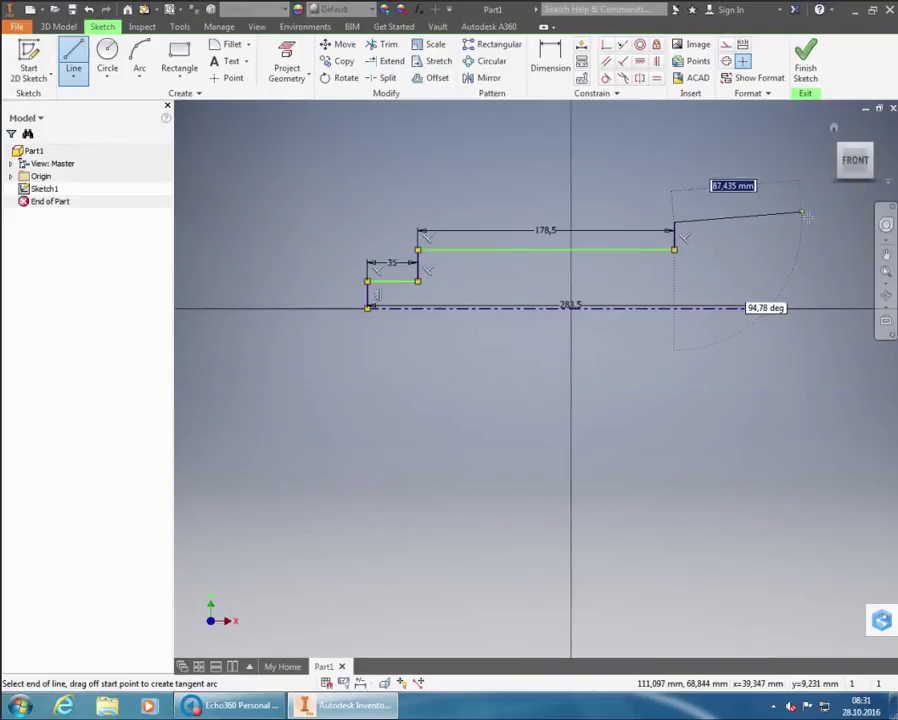
pyautogui.scroll(3, 806, 216)
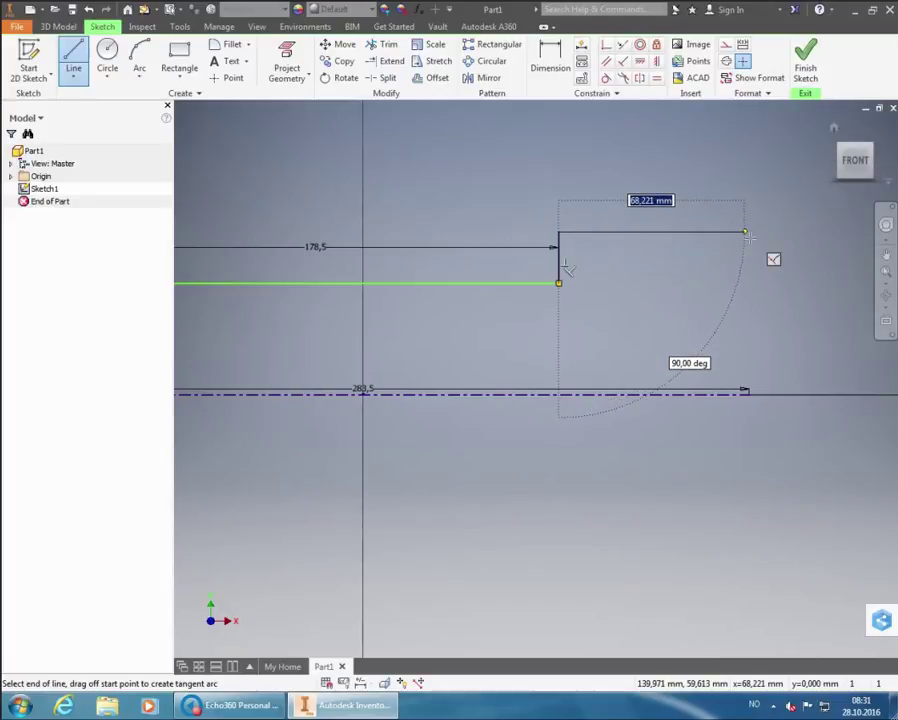
pyautogui.click(748, 235)
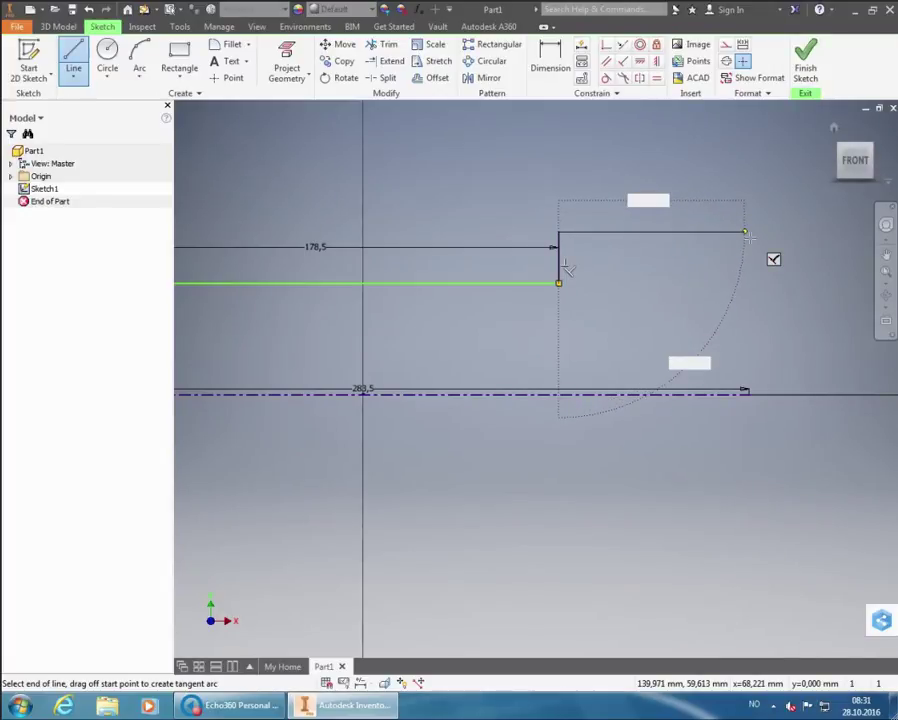
pyautogui.write('34')
pyautogui.press('Tab')
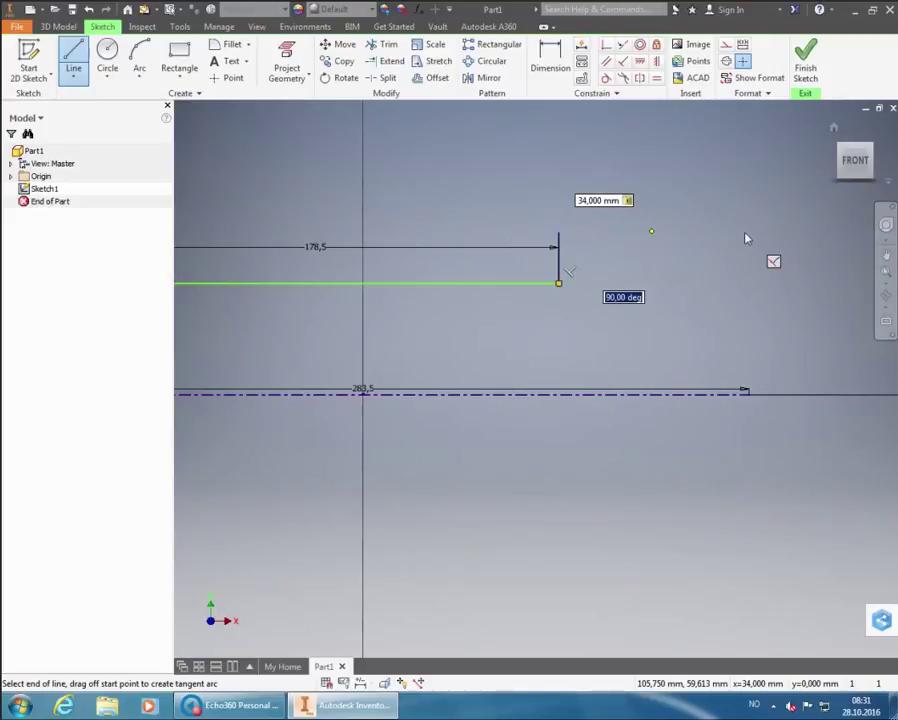
pyautogui.press('Return')
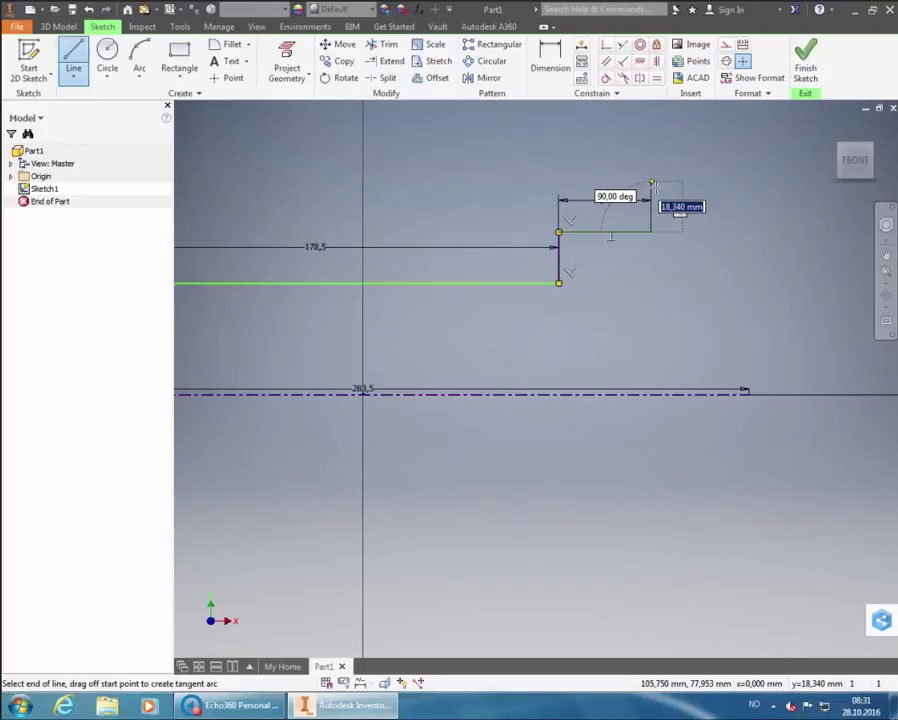
pyautogui.press('Return')
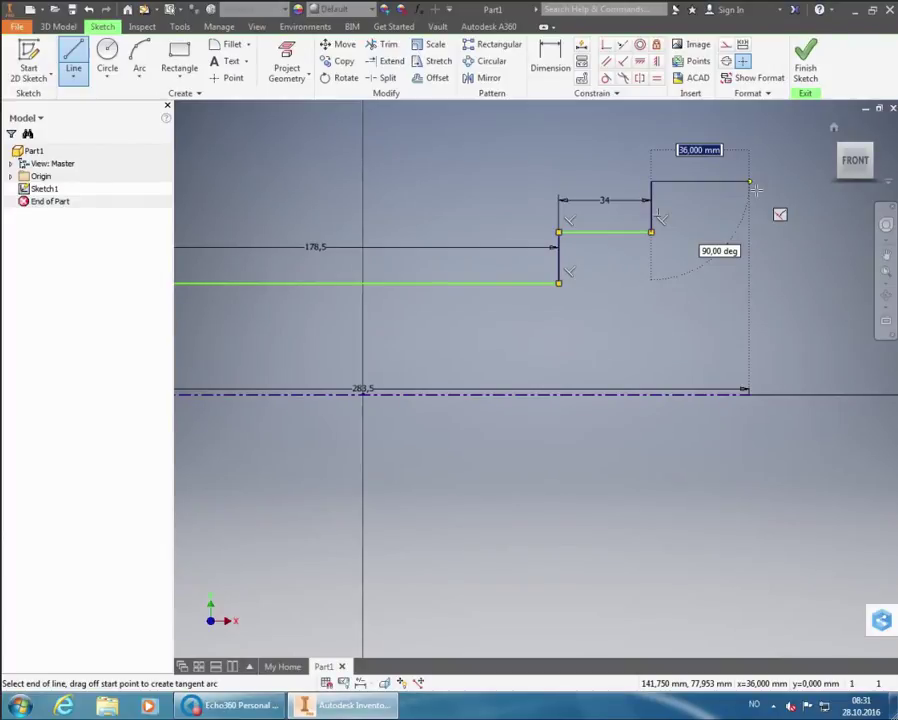
pyautogui.press('Escape')
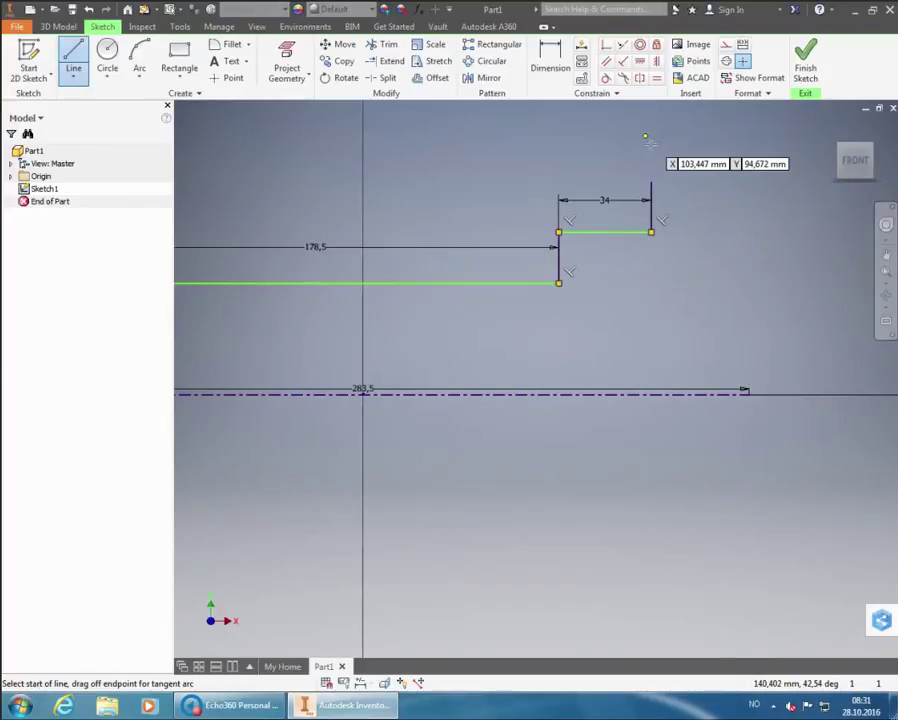
# Step: Draw the top edge to the right end and the end line down to the centreline
pyautogui.click(651, 183)
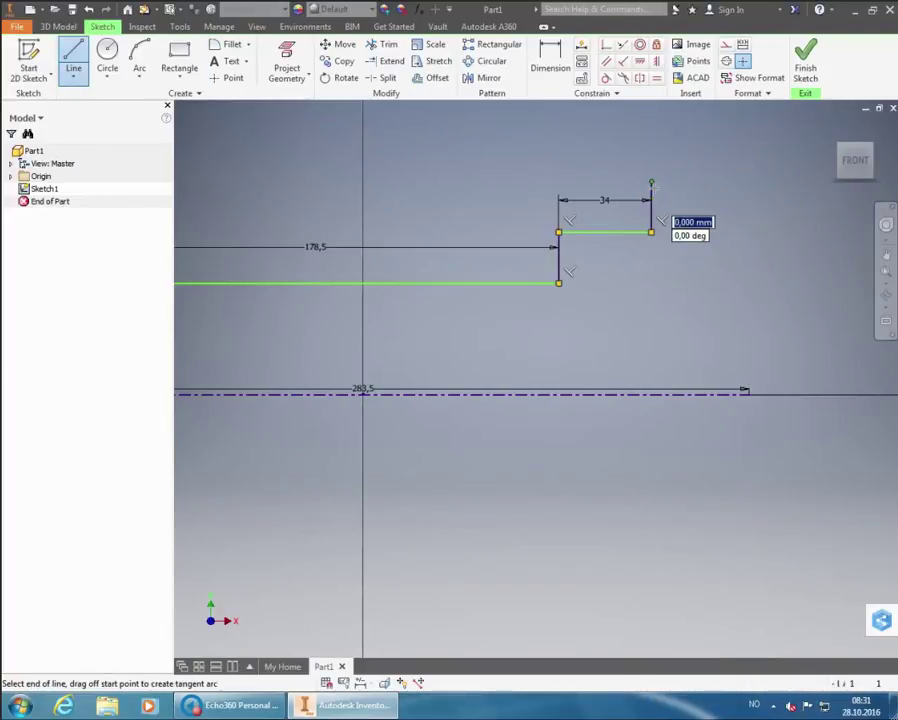
pyautogui.click(750, 182)
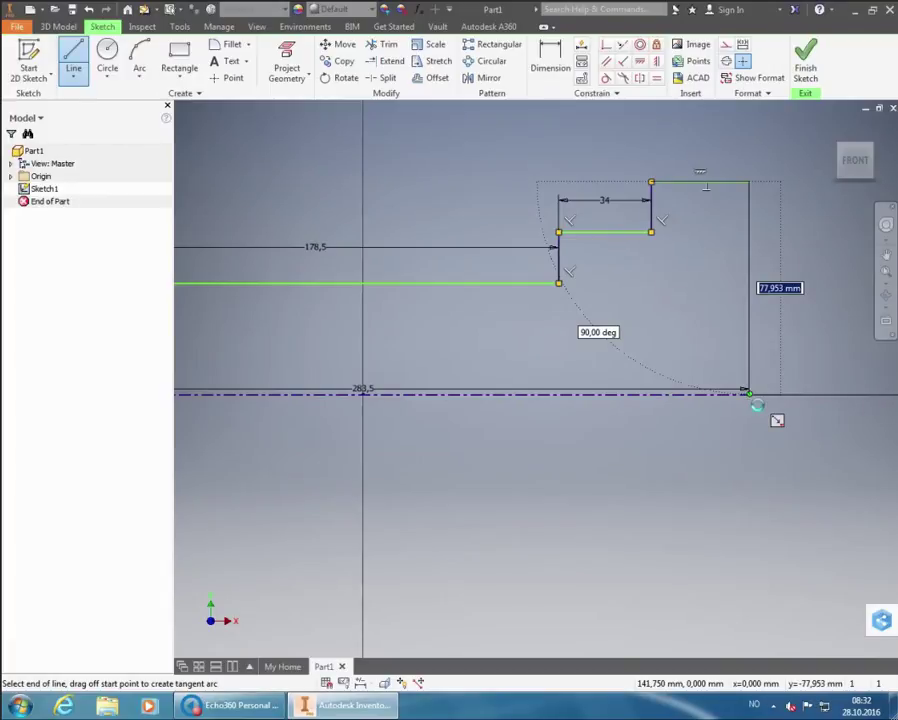
pyautogui.doubleClick(749, 394)
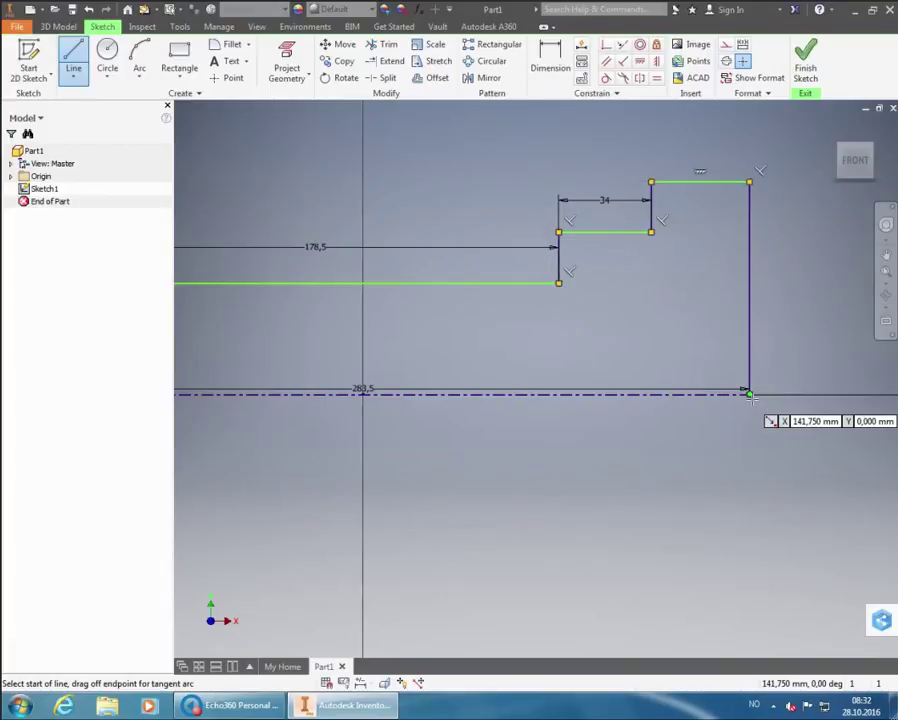
pyautogui.rightClick(817, 270)
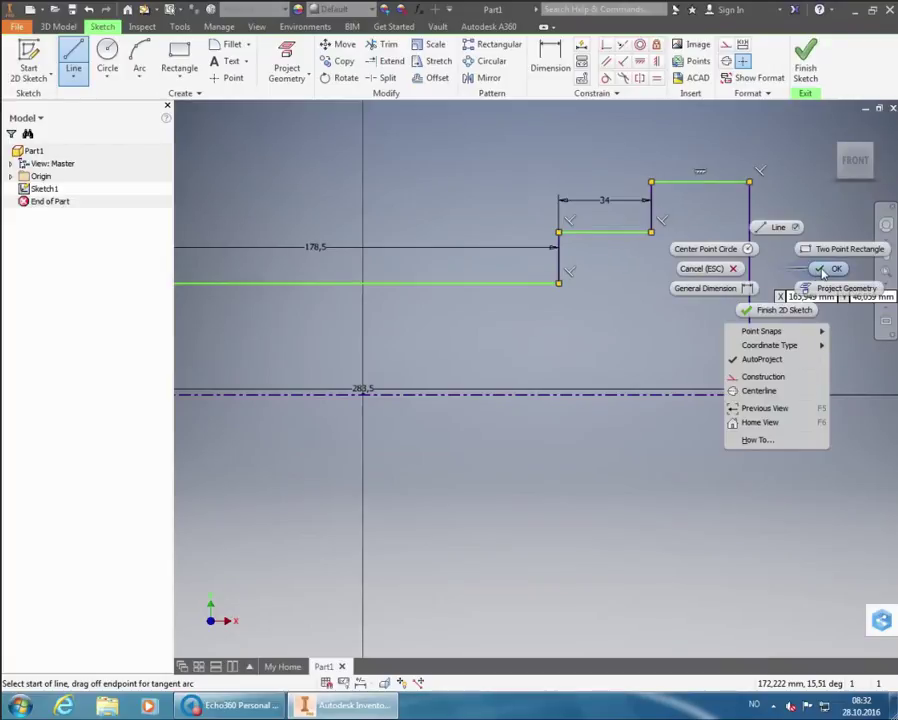
# Step: End the Line tool and zoom all to show the whole shaft outline
pyautogui.click(822, 273)
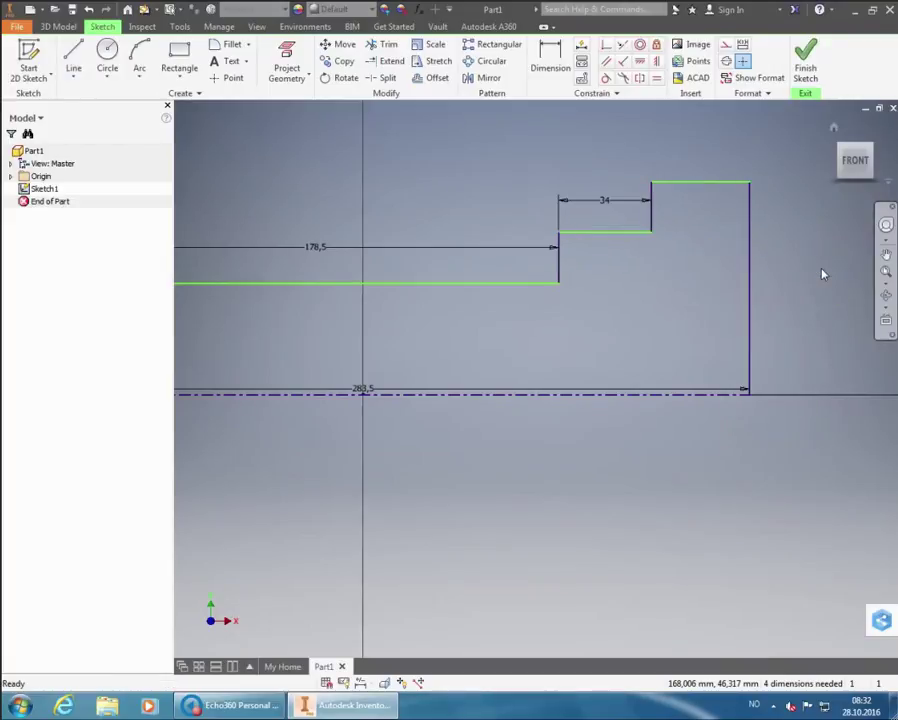
pyautogui.click(886, 272)
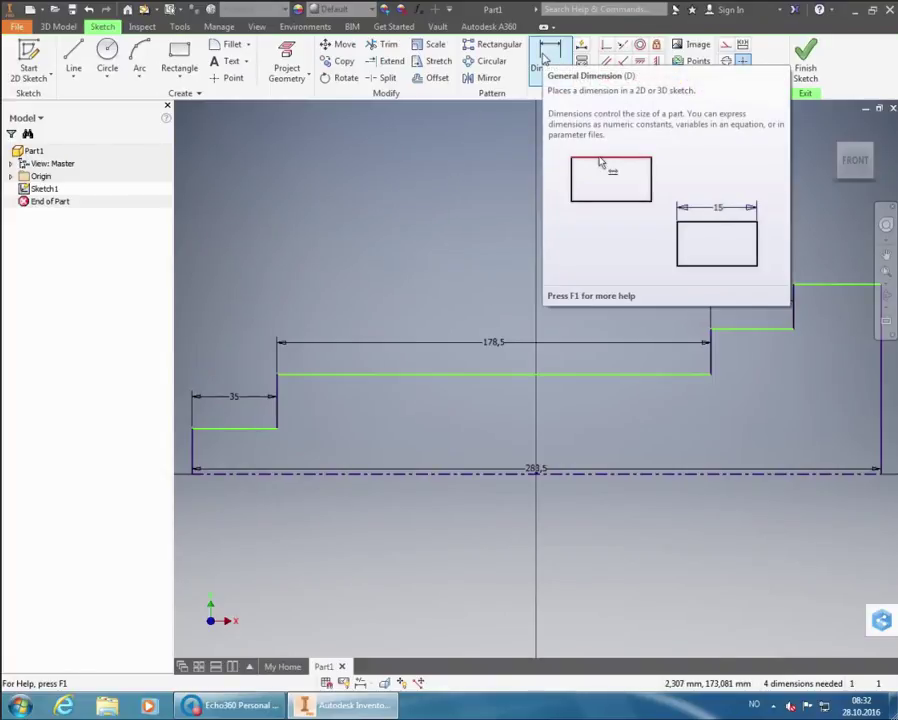
# Step: Dimension the bottom-left line against the centreline as a Ø14 diameter
pyautogui.click(545, 59)
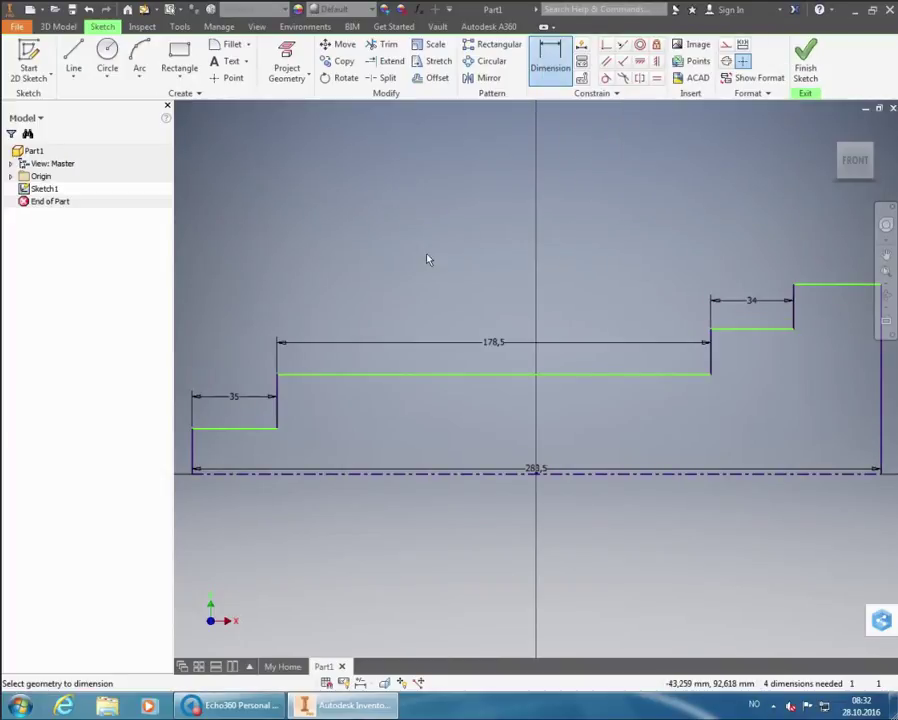
pyautogui.click(253, 430)
pyautogui.click(251, 472)
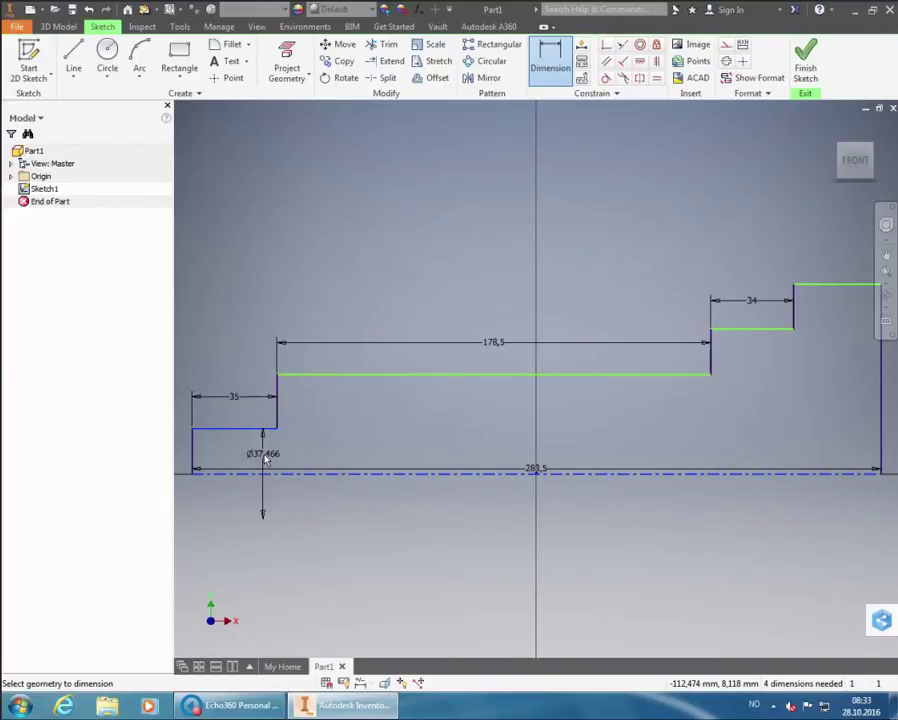
pyautogui.click(265, 458)
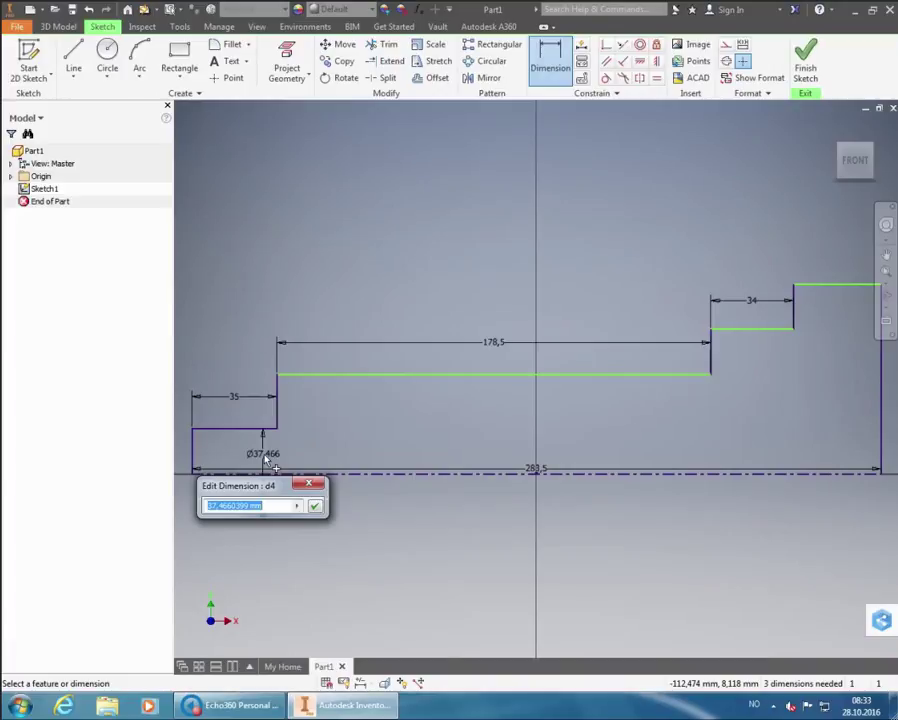
pyautogui.write('14')
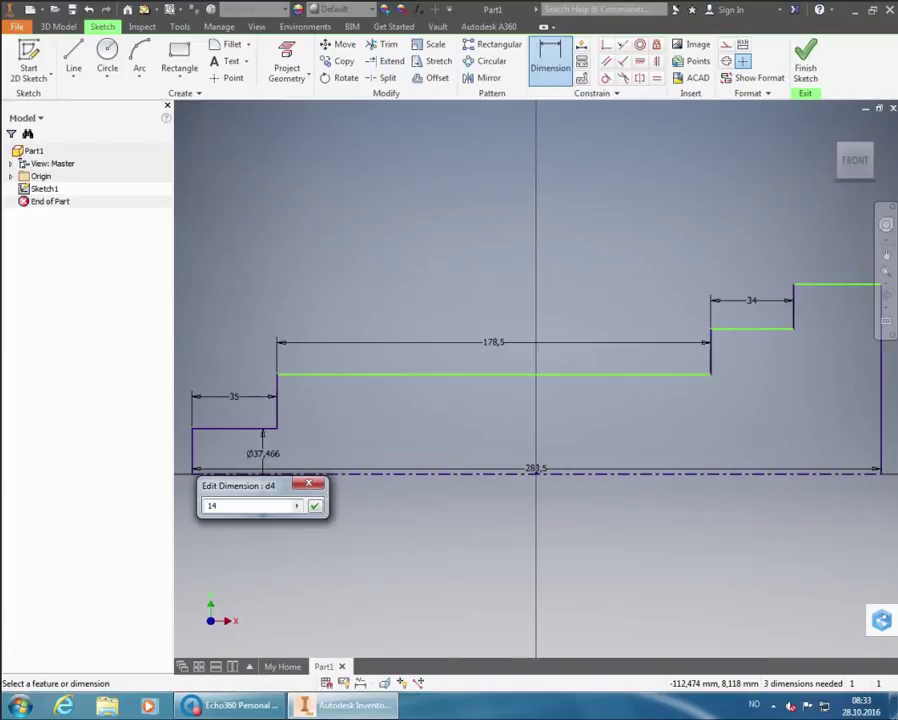
pyautogui.press('Return')
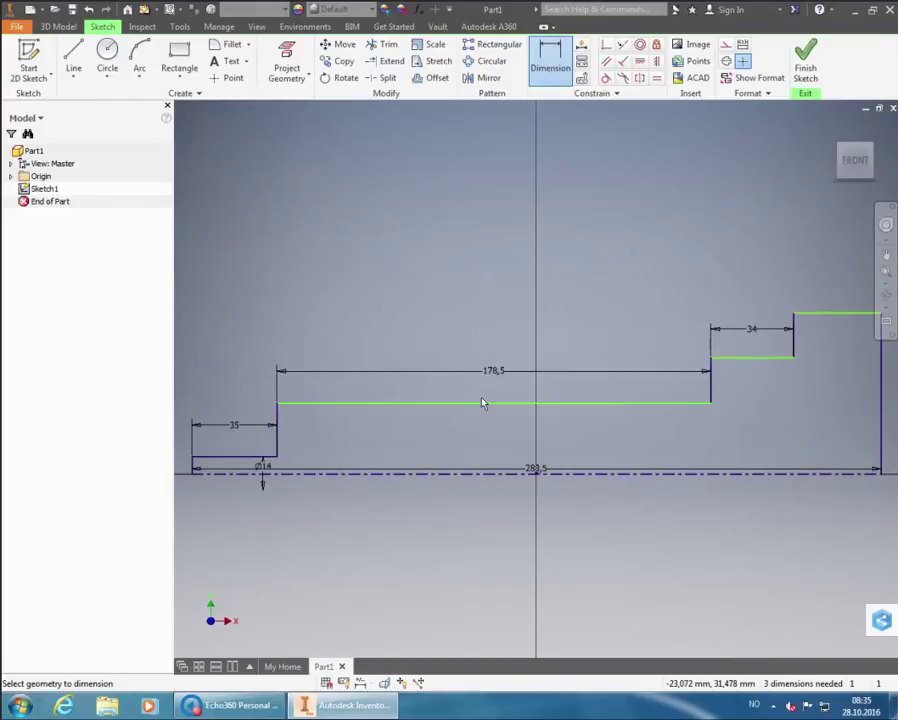
# Step: Dimension the 178,5 middle line against the centreline as a Ø20 diameter
pyautogui.click(485, 403)
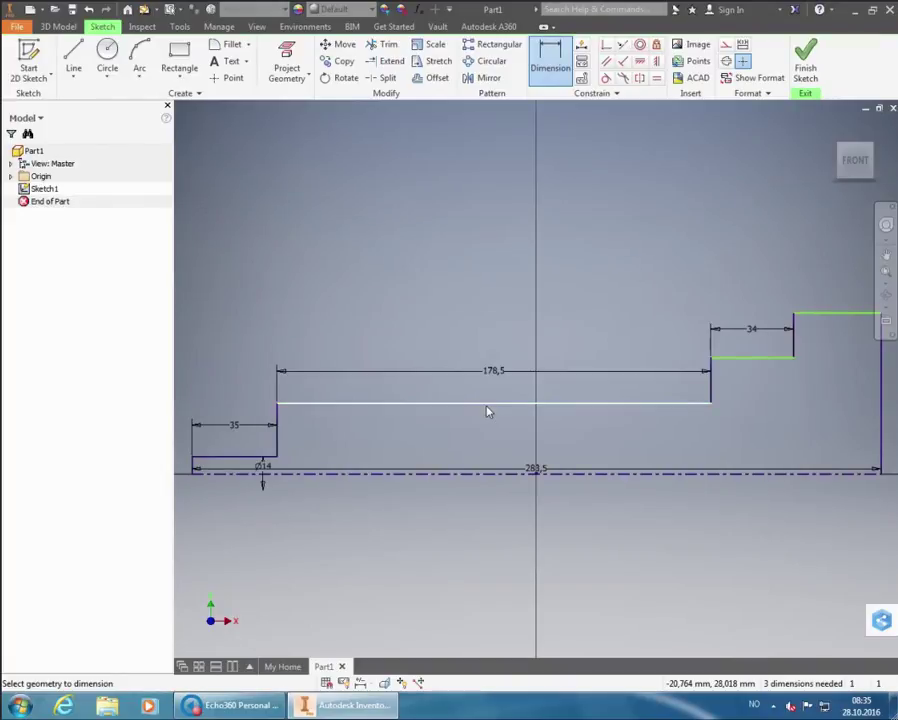
pyautogui.click(489, 472)
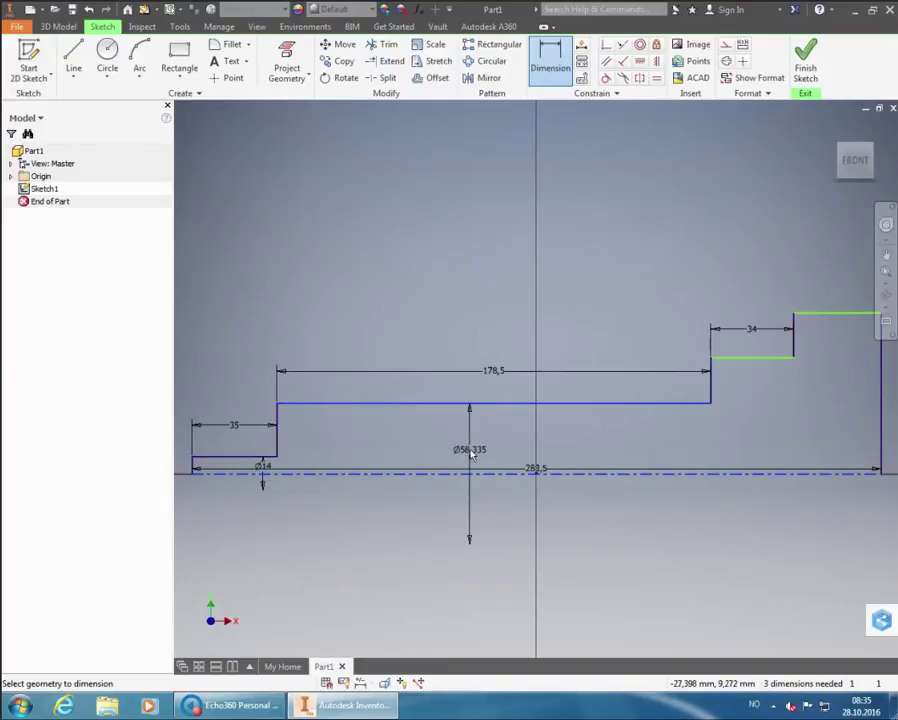
pyautogui.click(468, 452)
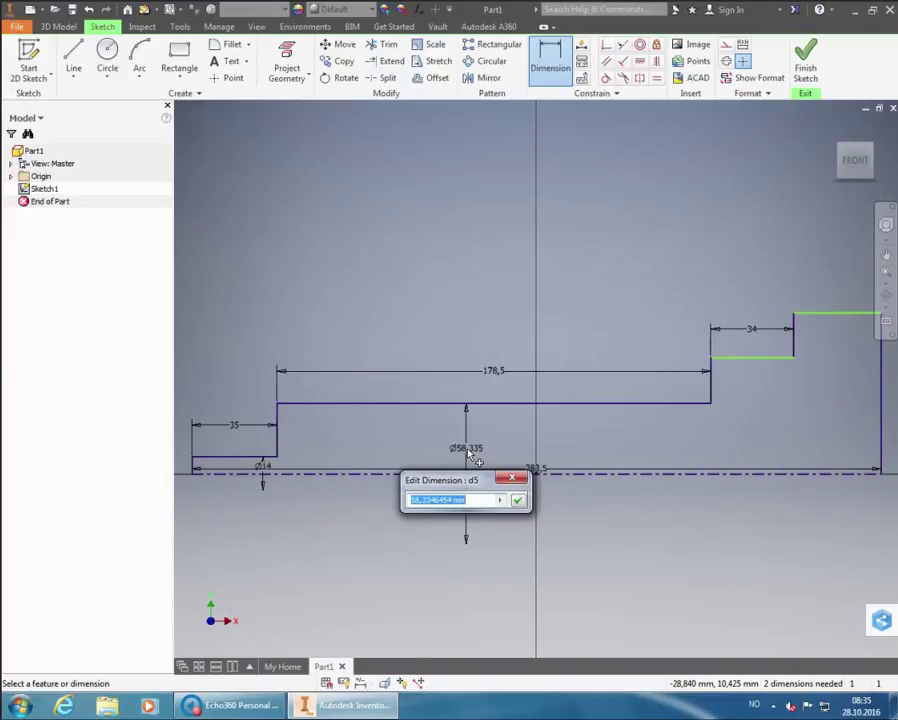
pyautogui.write('20')
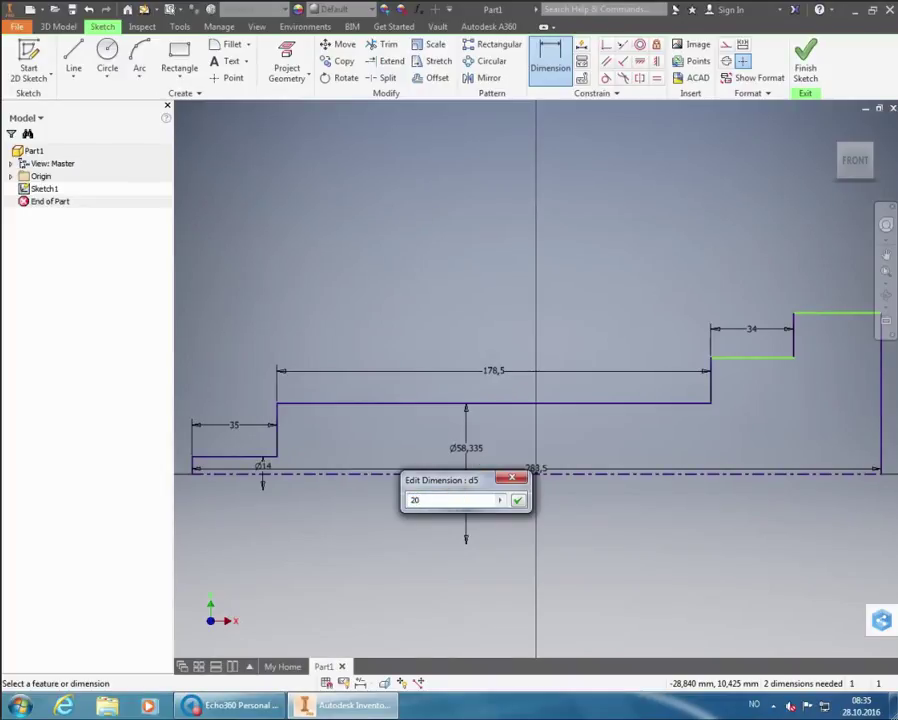
pyautogui.press('Return')
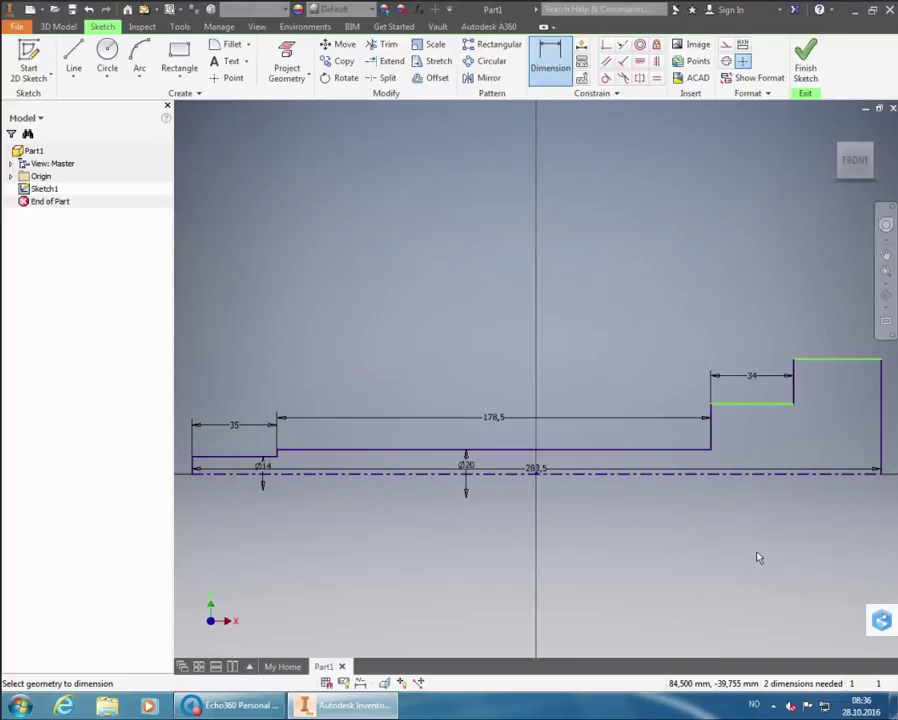
# Step: Dimension the step between the long middle line and short upper line as 2
pyautogui.click(695, 451)
pyautogui.click(730, 405)
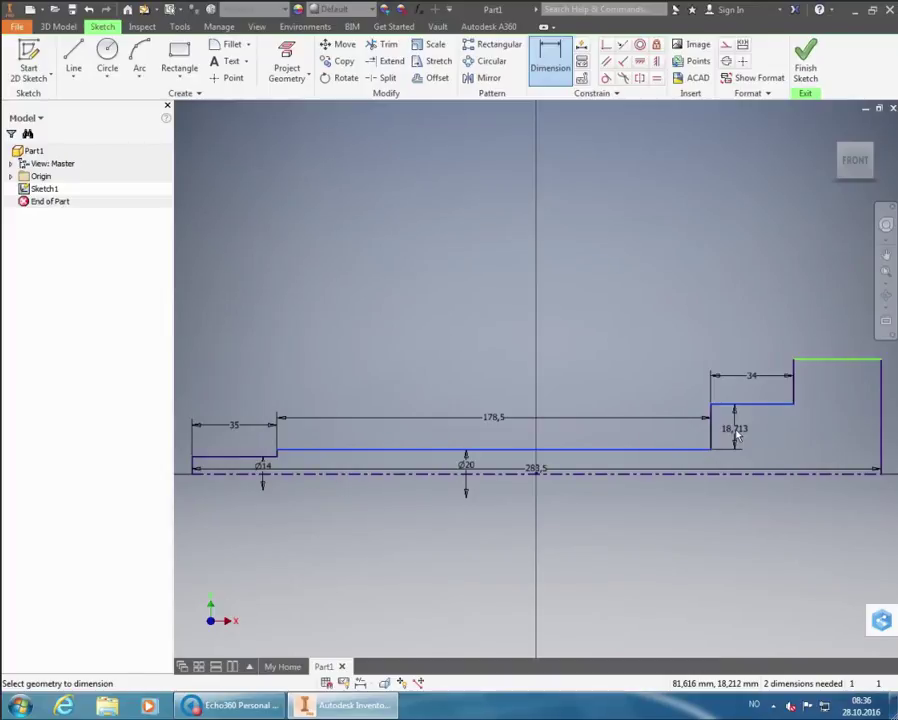
pyautogui.click(737, 434)
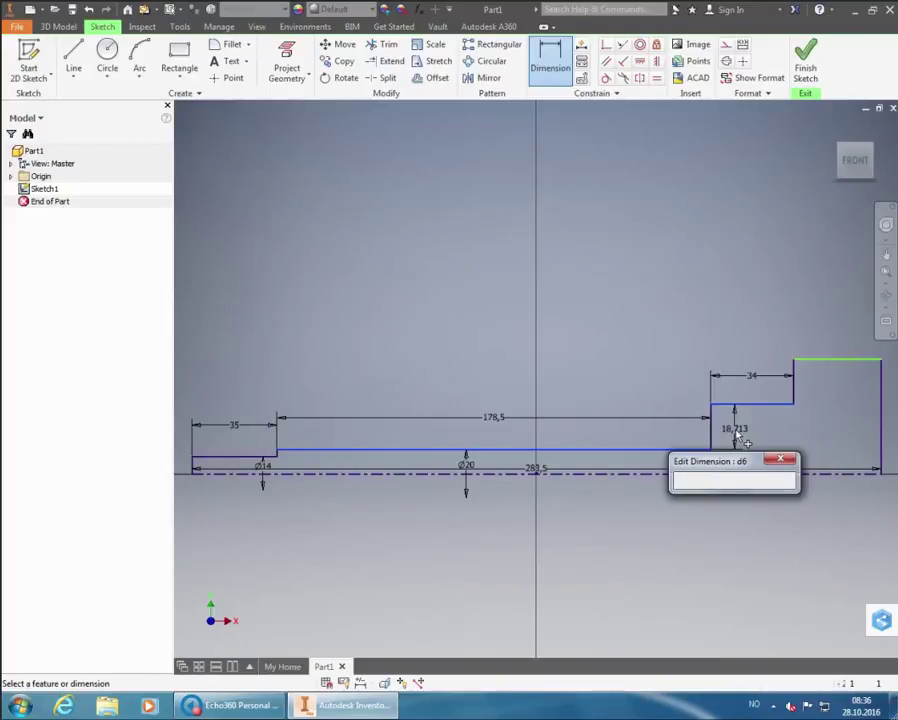
pyautogui.write('2')
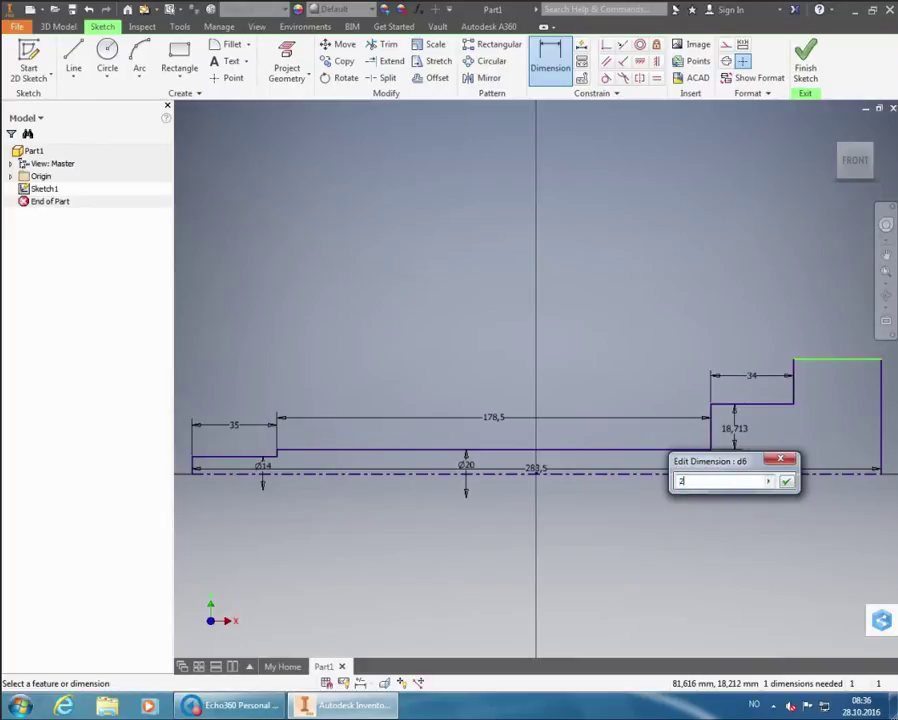
pyautogui.press('Return')
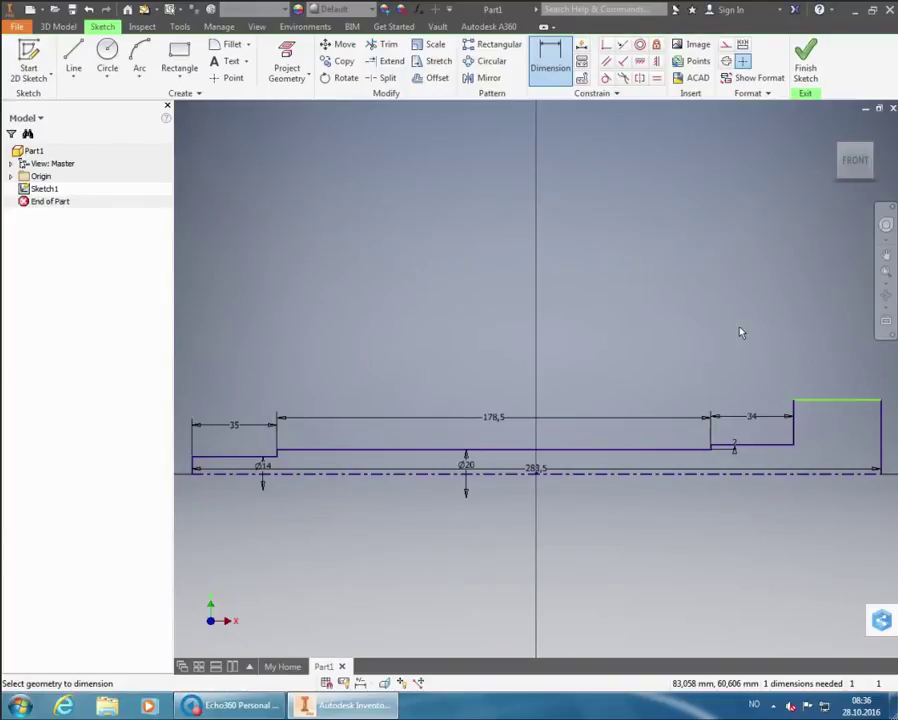
# Step: Dimension the top right line against the centreline as Ø42, fully constraining the sketch
pyautogui.click(836, 401)
pyautogui.click(832, 472)
pyautogui.click(836, 456)
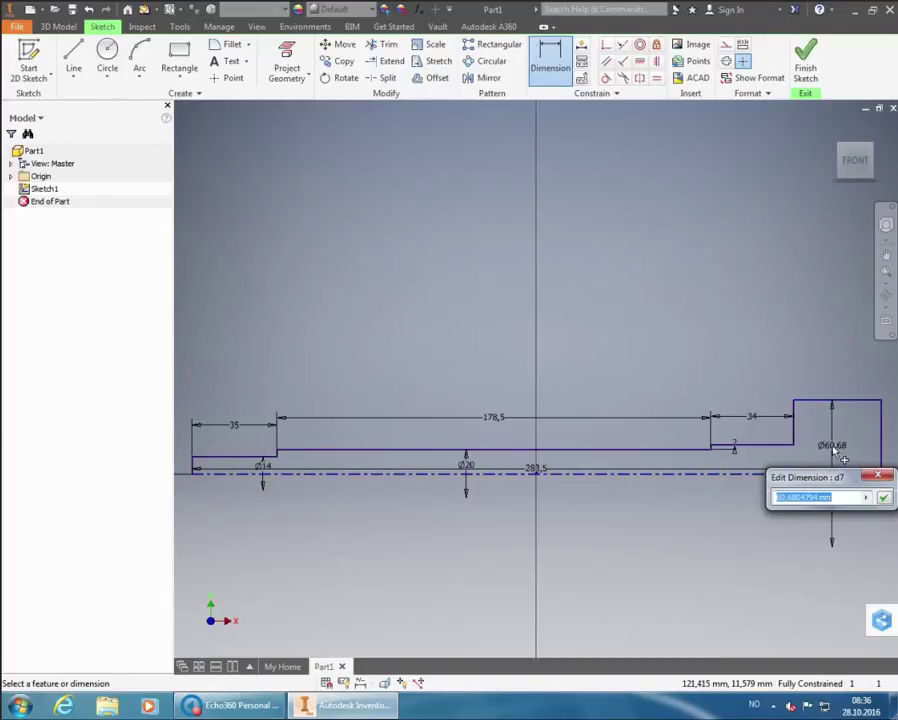
pyautogui.write('42')
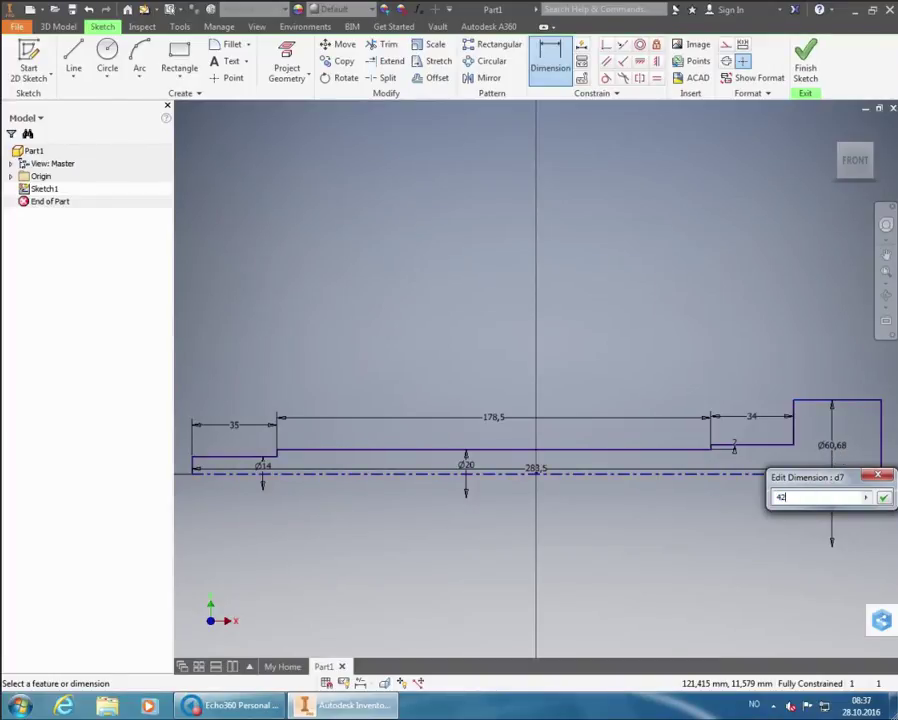
pyautogui.press('Return')
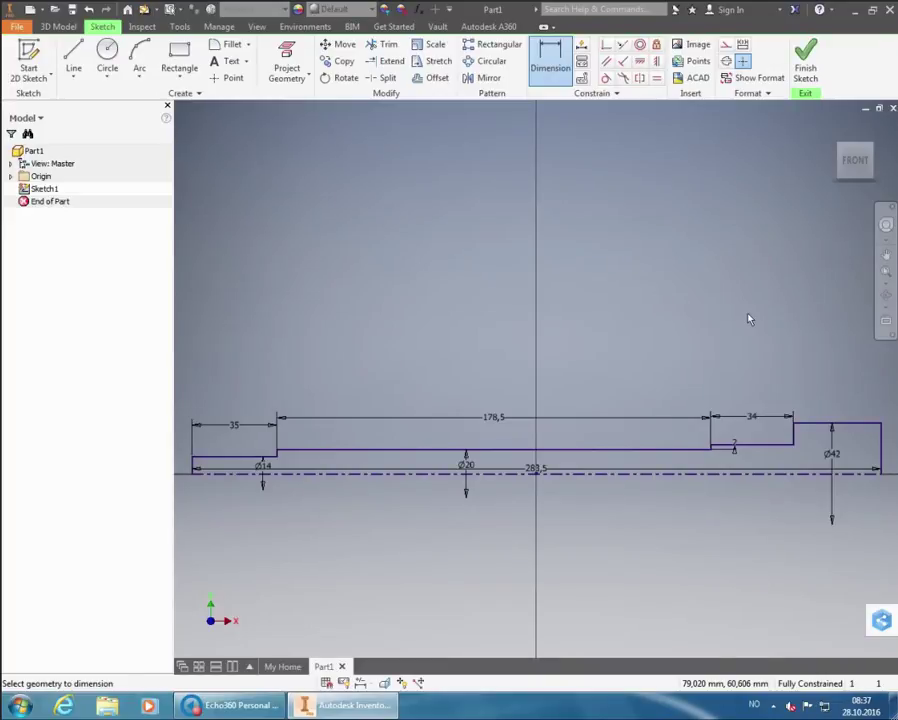
# Step: Finish Sketch1 and zoom to fit the whole shaft profile in the view
pyautogui.click(807, 64)
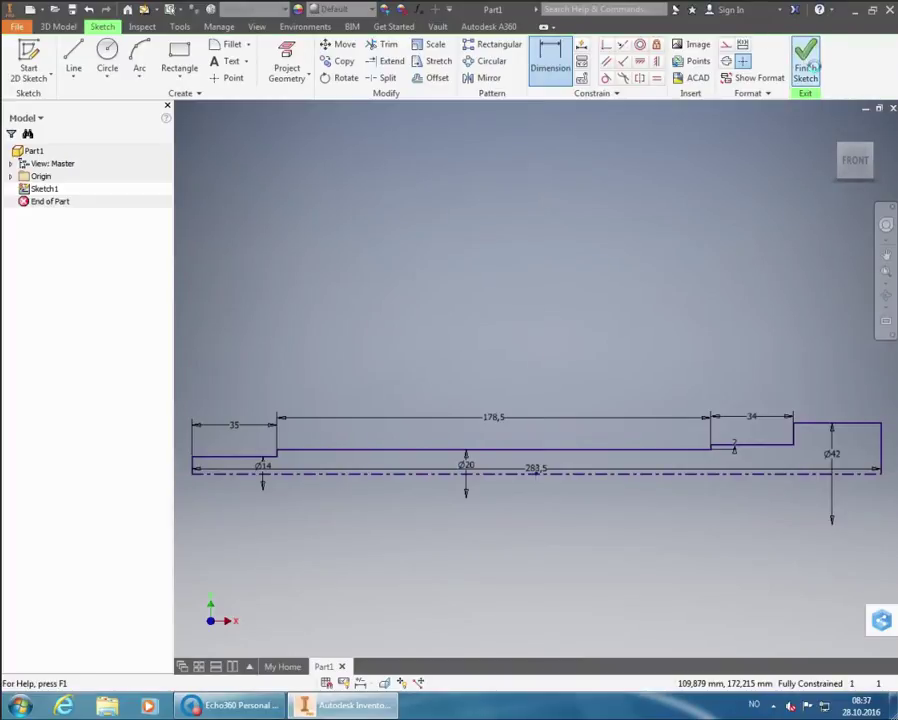
pyautogui.click(886, 275)
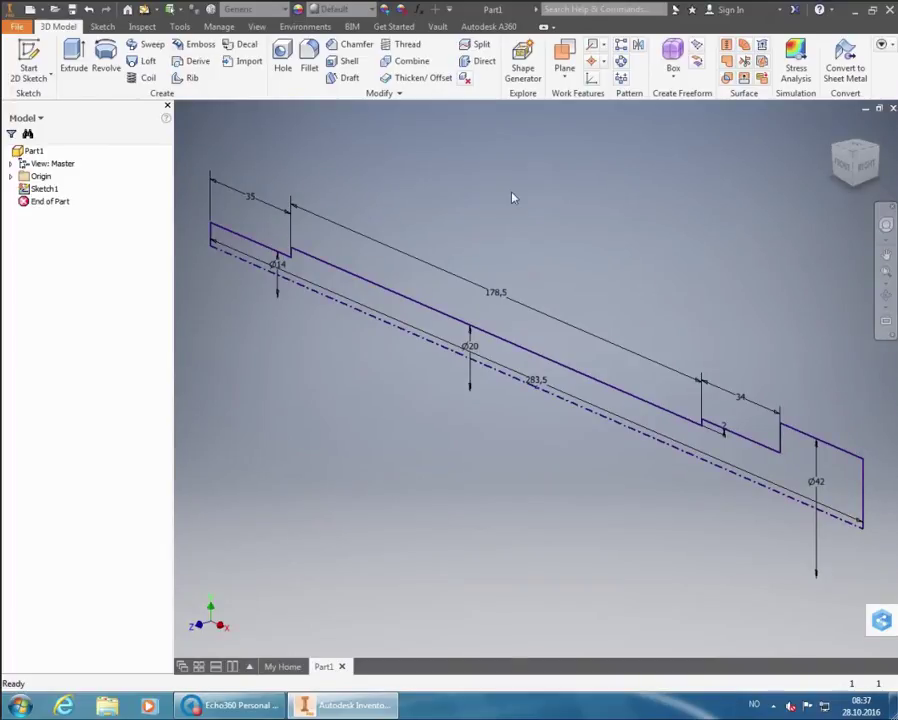
# Step: Revolve the sketch profile with Full extents, after briefly trying Angle, creating Revolution1
pyautogui.click(108, 68)
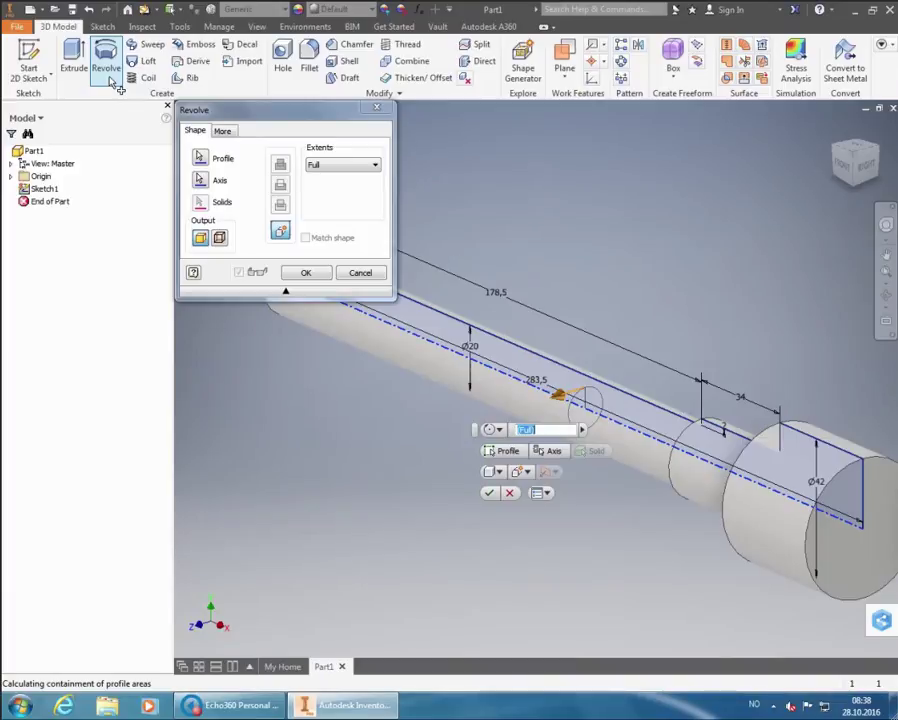
pyautogui.click(340, 166)
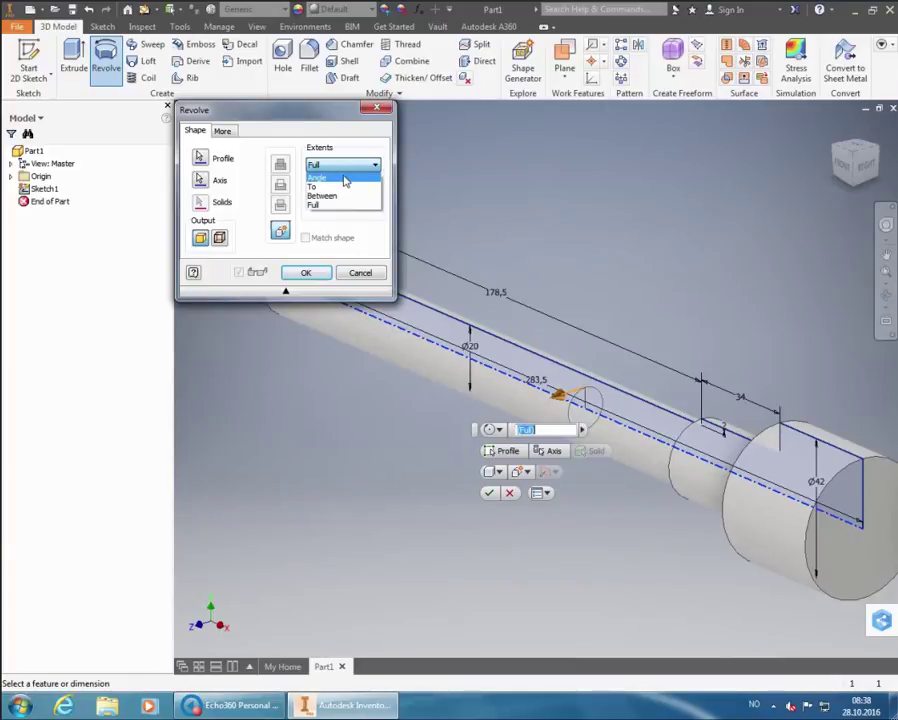
pyautogui.click(344, 178)
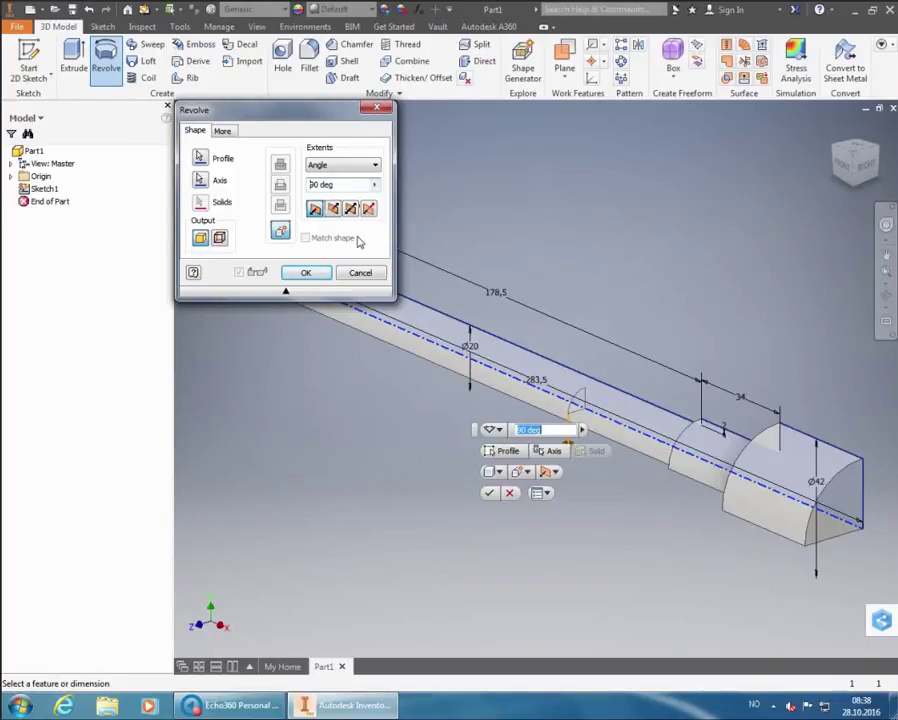
pyautogui.click(376, 165)
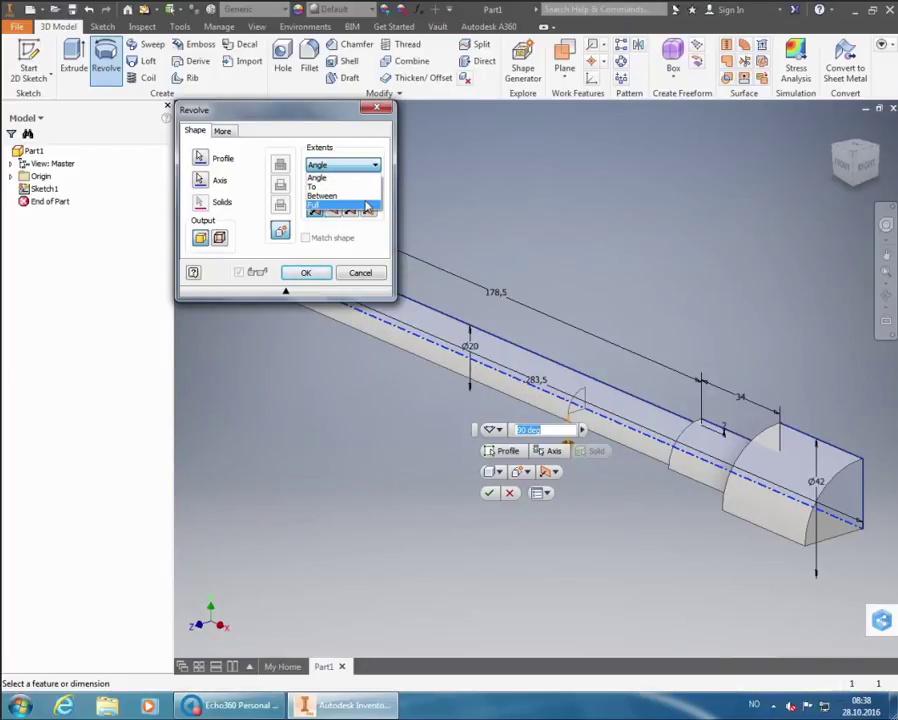
pyautogui.click(367, 206)
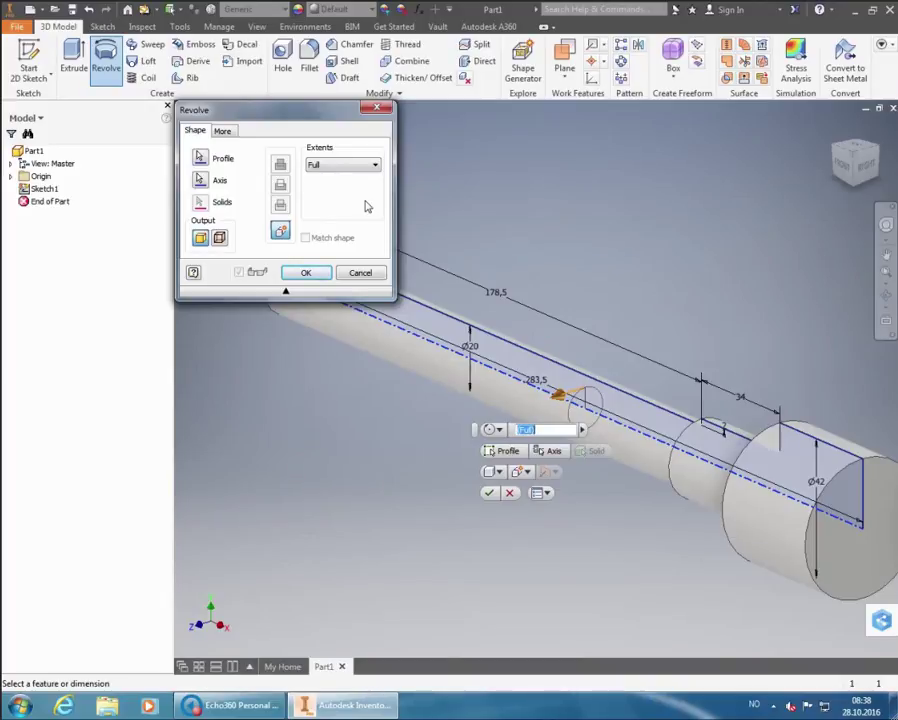
pyautogui.click(316, 277)
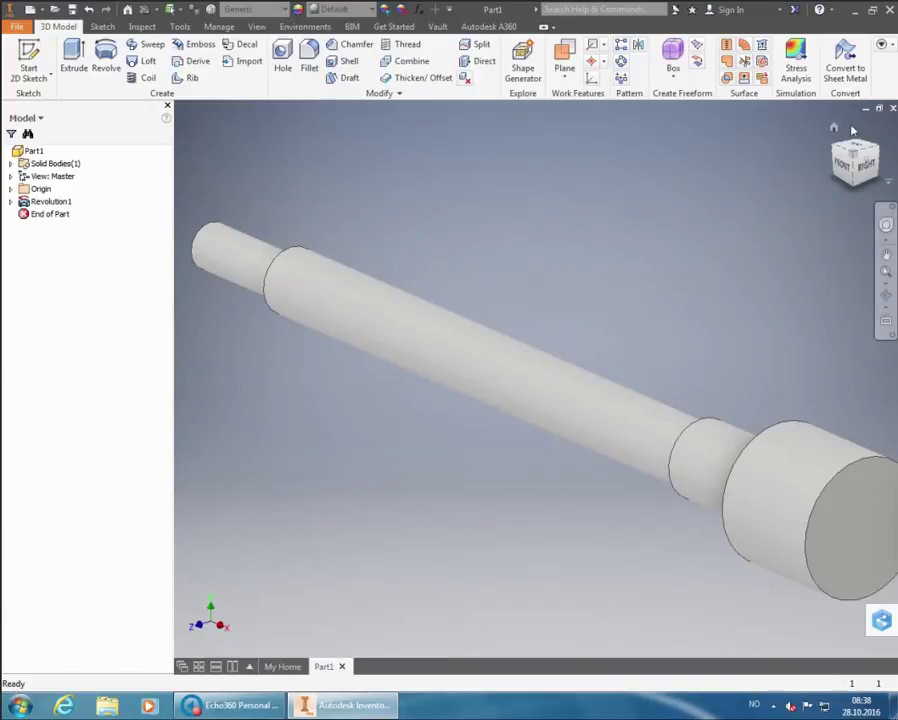
# Step: Go to the ViewCube home view to fit the whole revolved shaft
pyautogui.click(866, 167)
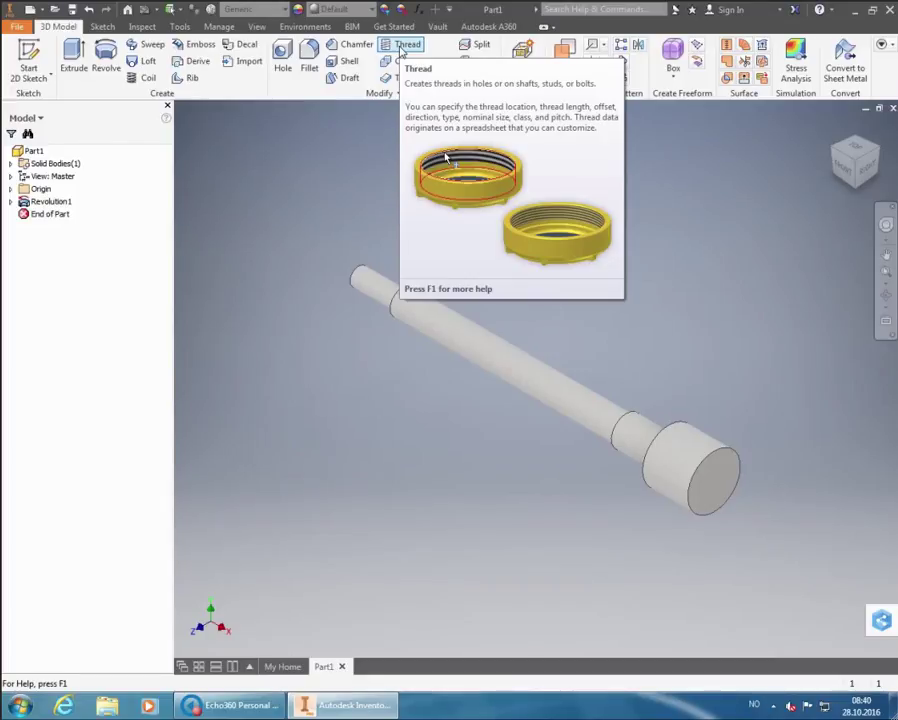
# Step: Apply a Thread to the small end cylindrical face and show its Specification settings
pyautogui.click(400, 52)
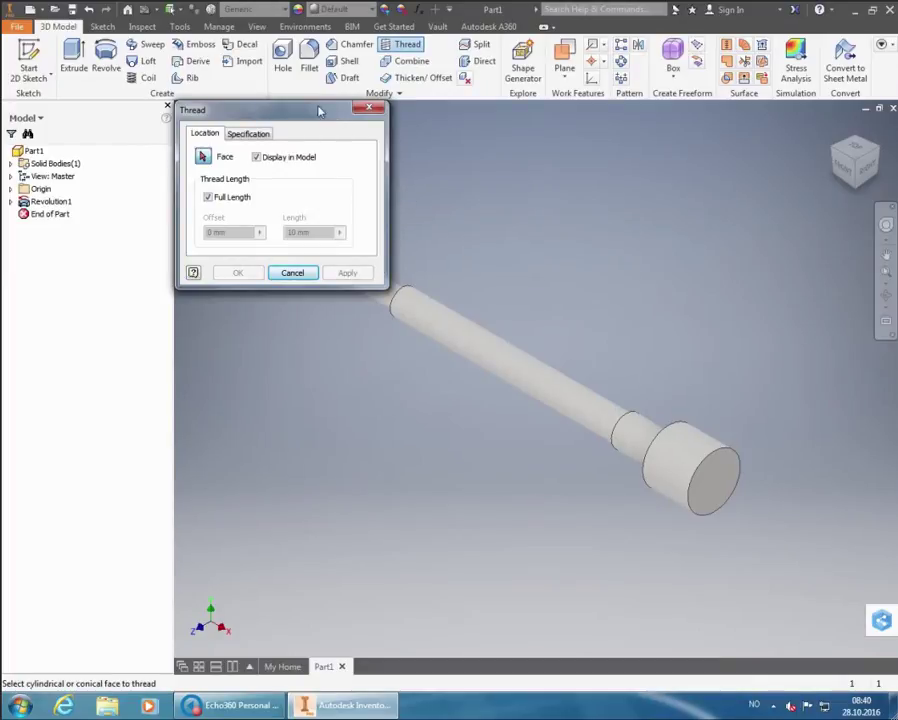
pyautogui.moveTo(340, 110); pyautogui.dragTo(240, 52)
pyautogui.click(369, 285)
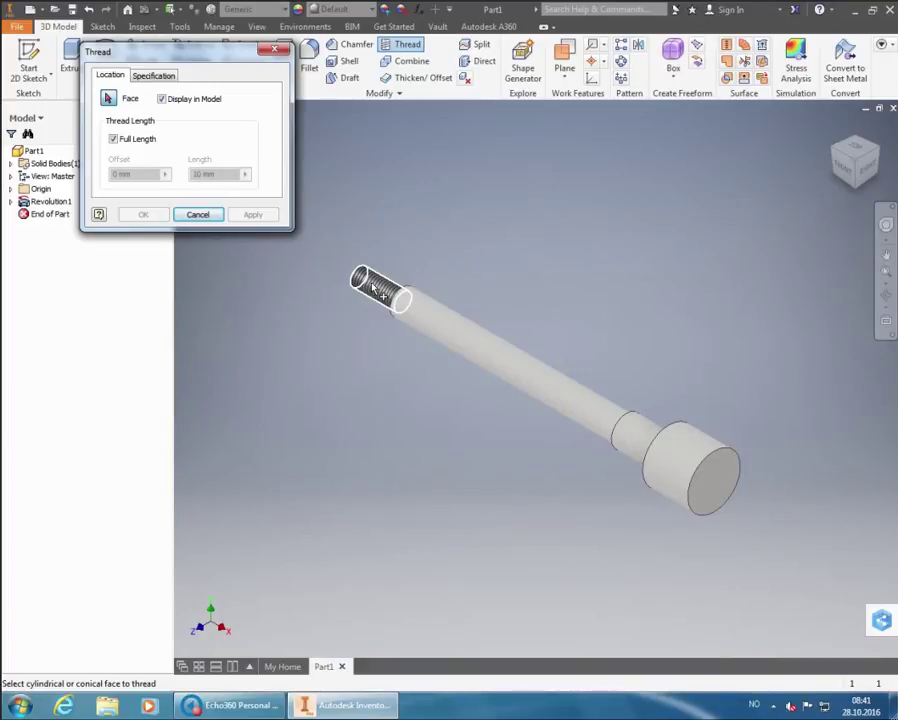
pyautogui.click(376, 289)
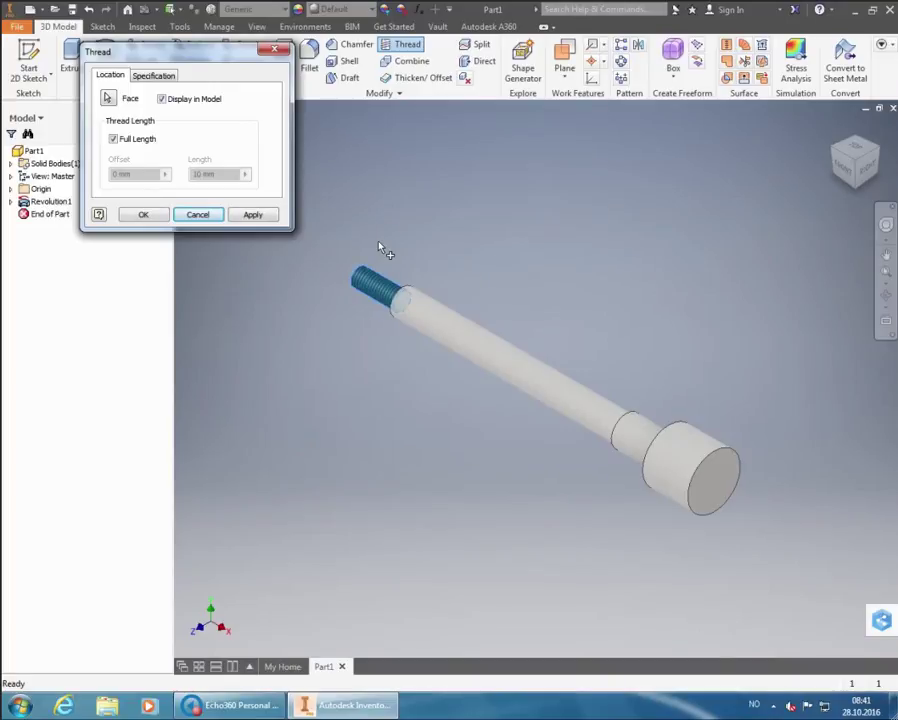
pyautogui.click(167, 78)
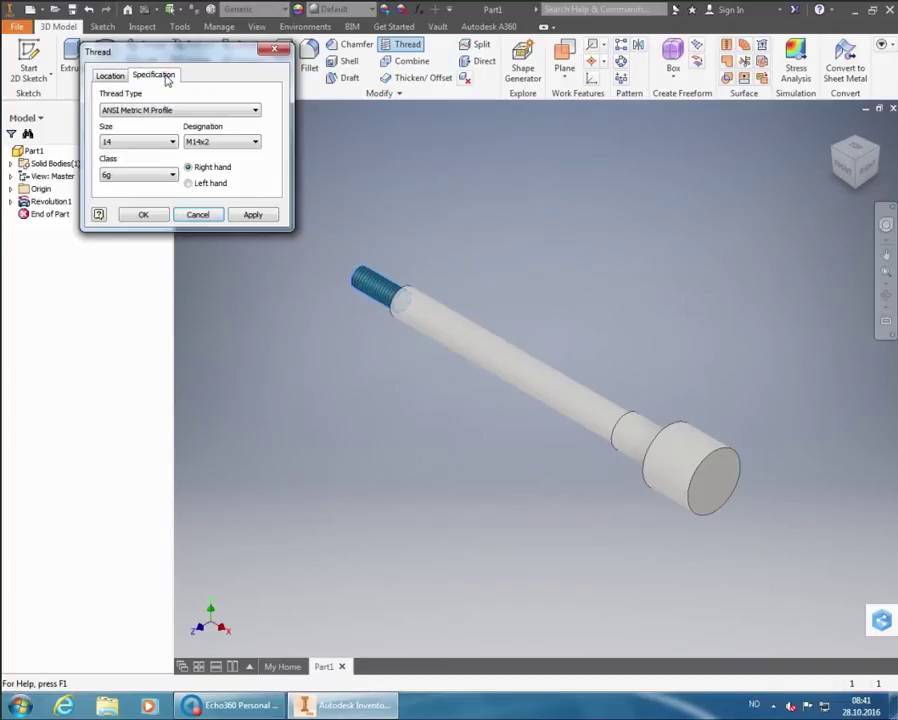
# Step: Set the thread to ISO Metric profile, designation M14x1.5, and create Thread1
pyautogui.click(206, 110)
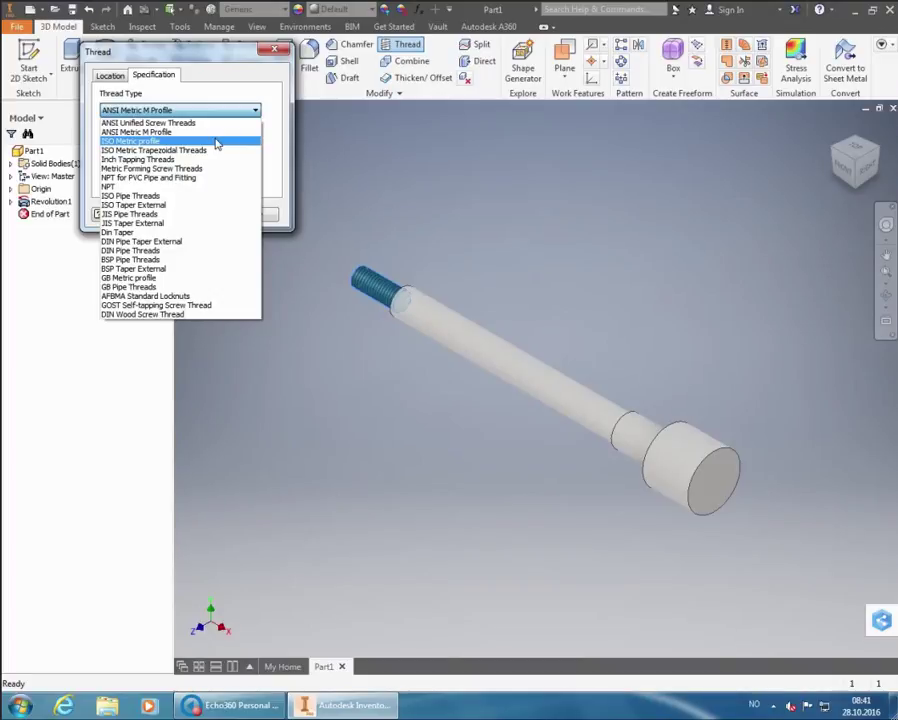
pyautogui.click(216, 143)
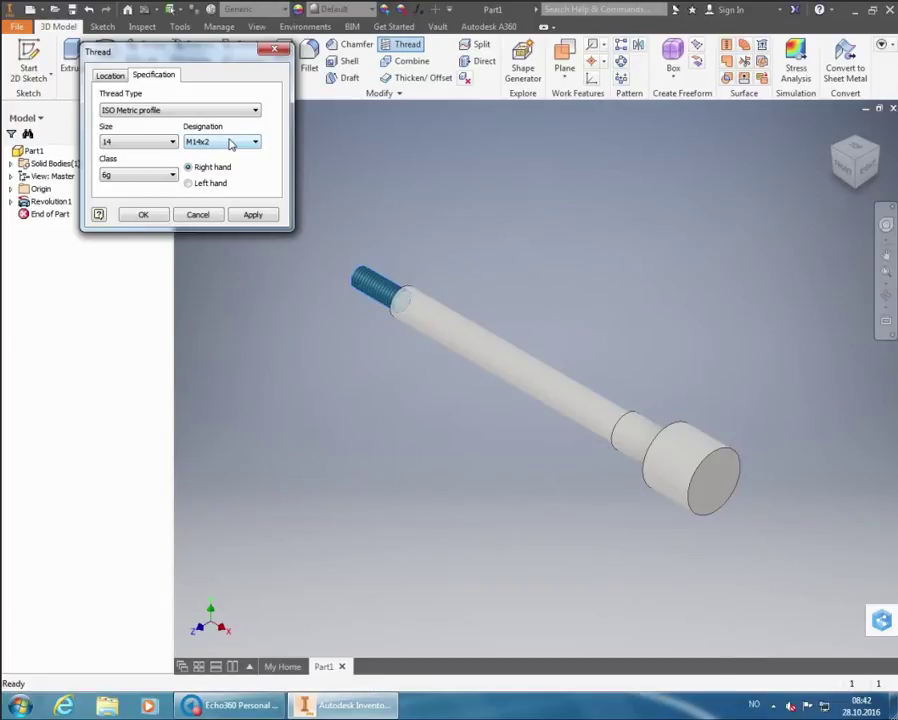
pyautogui.click(230, 144)
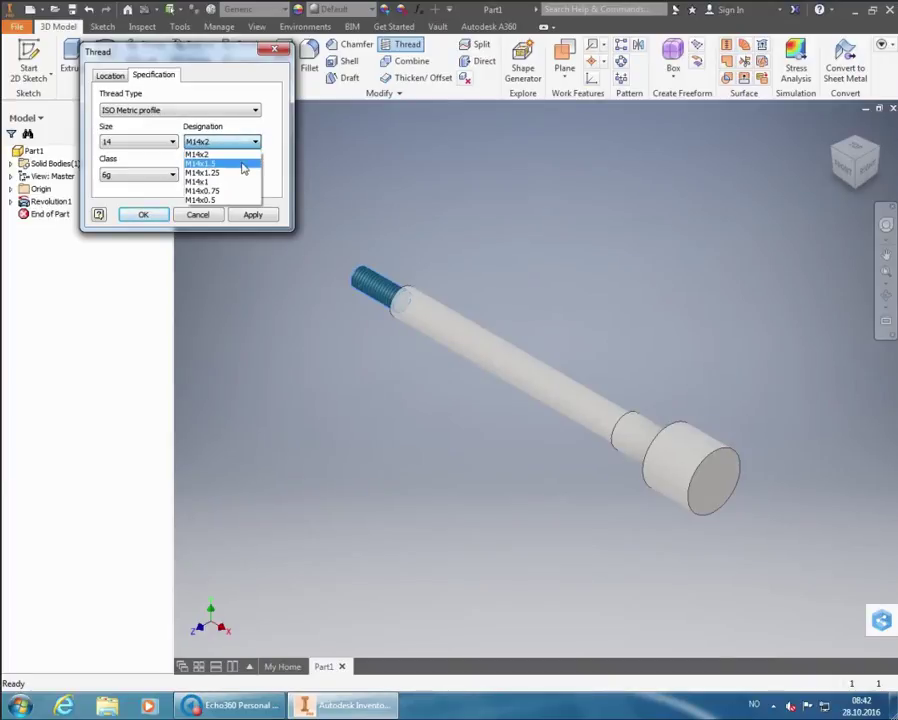
pyautogui.click(243, 165)
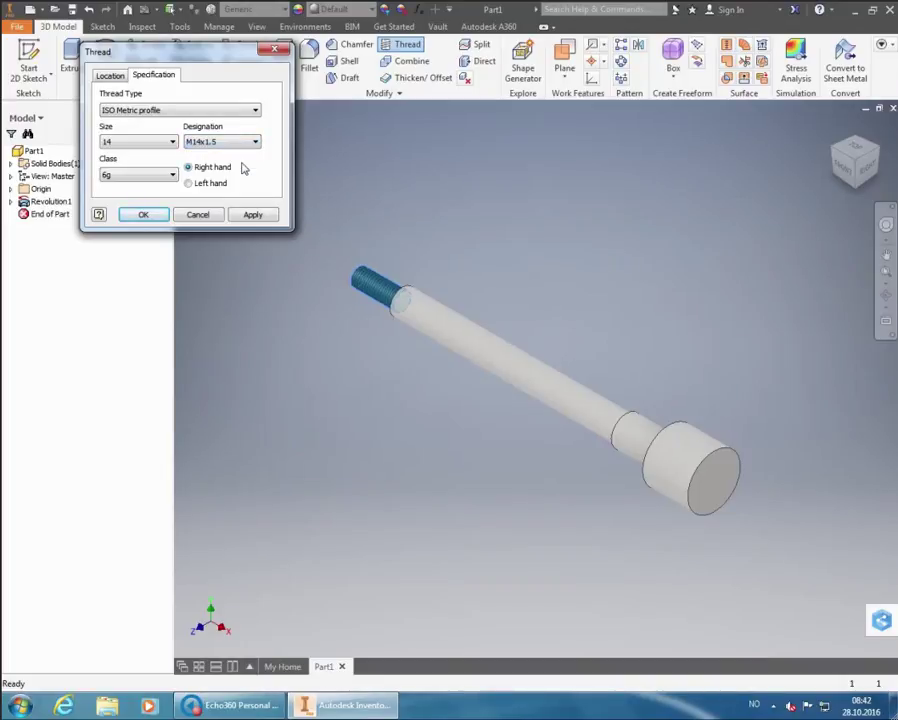
pyautogui.click(140, 215)
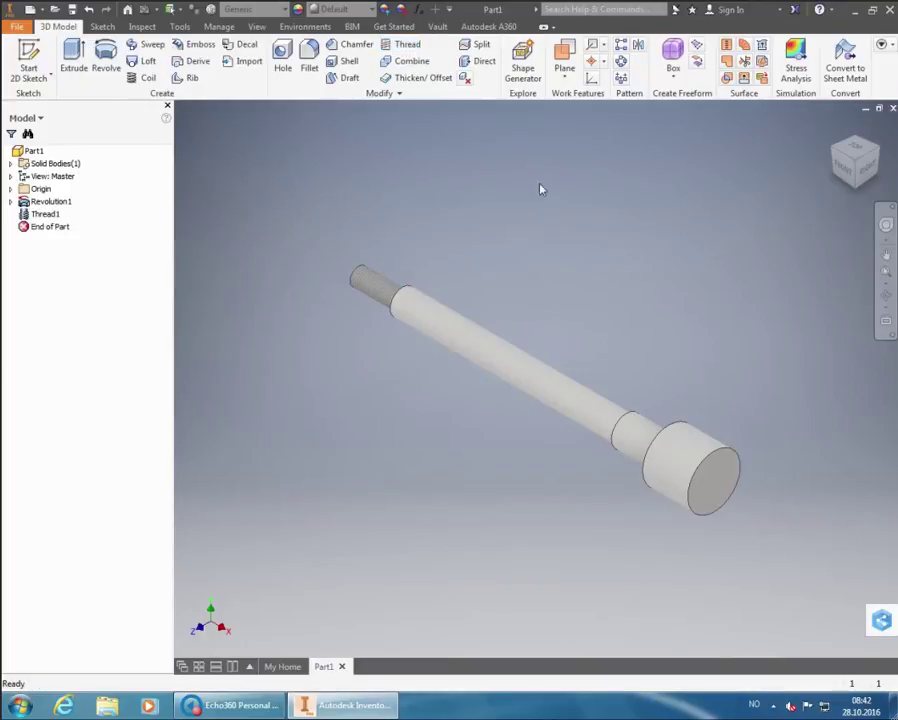
pyautogui.click(848, 167)
# Step: Turn the model to an isometric corner view, small end lower left, large end upper right
pyautogui.click(847, 168)
pyautogui.click(847, 167)
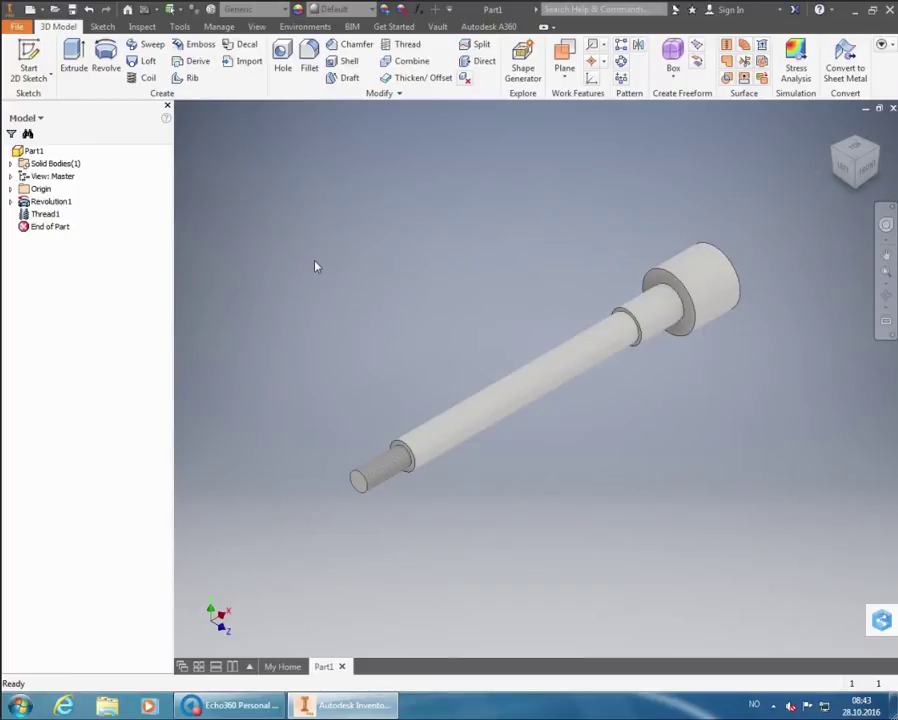
# Step: Start a second thread on the long Ø20 middle cylinder with Full Length cleared
pyautogui.click(407, 48)
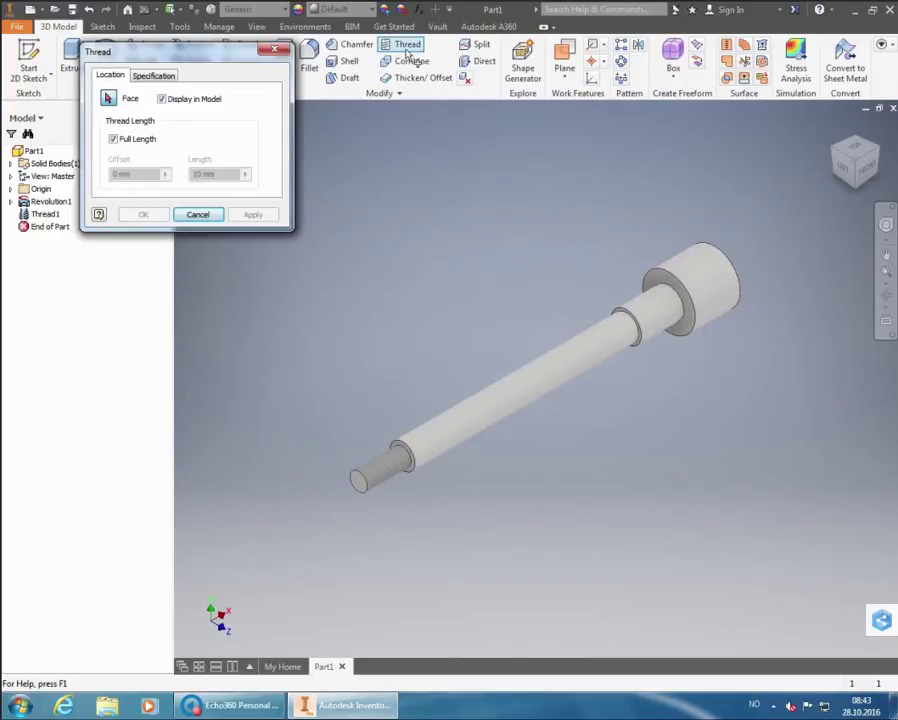
pyautogui.click(115, 140)
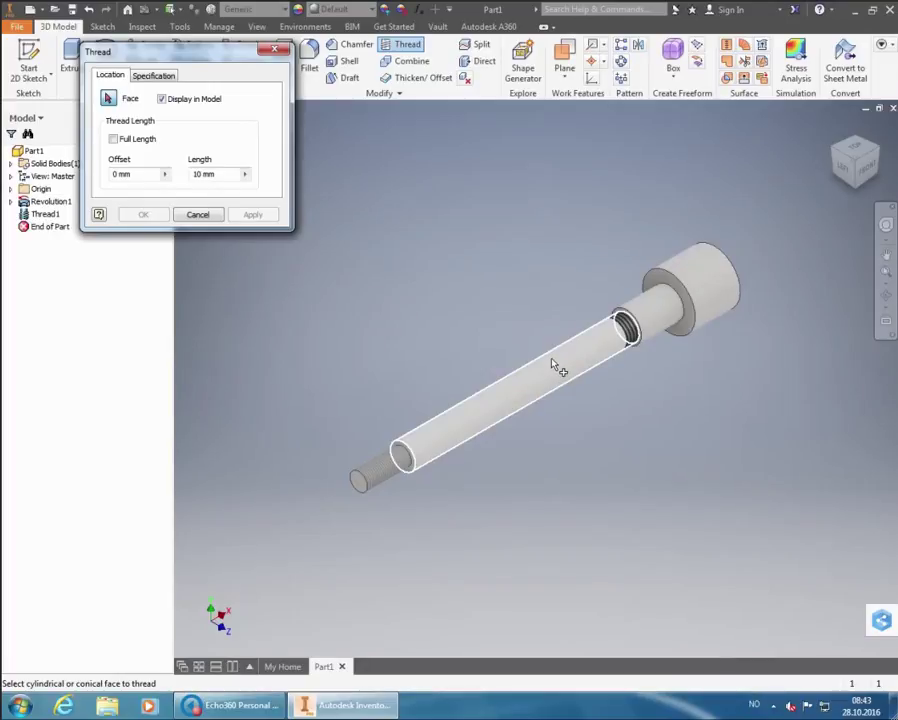
pyautogui.click(471, 425)
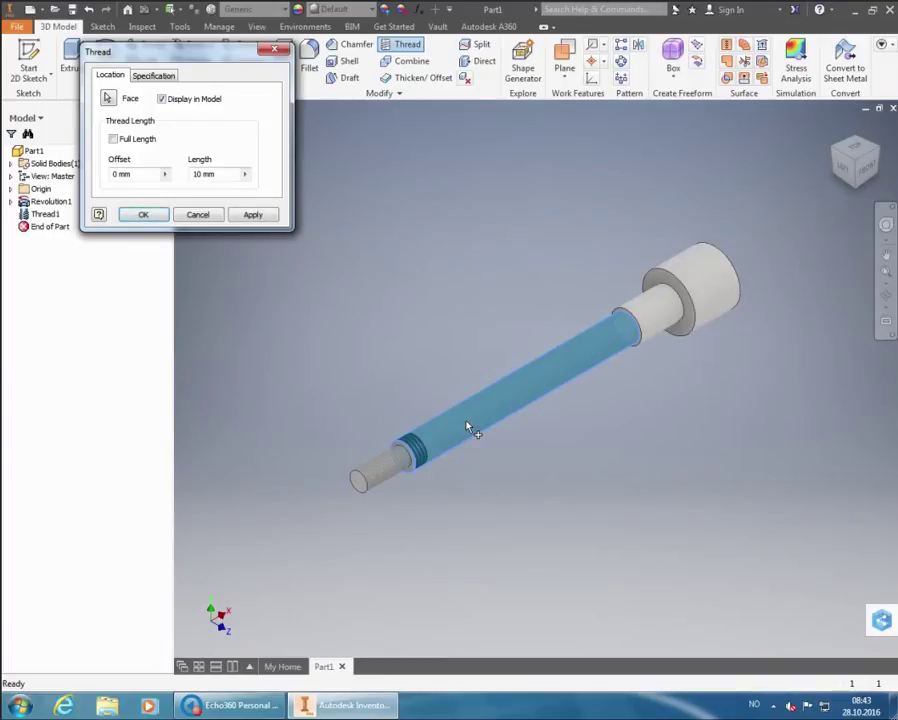
# Step: Set the thread length to 95 and its offset to 0
pyautogui.click(192, 175)
pyautogui.write('95')
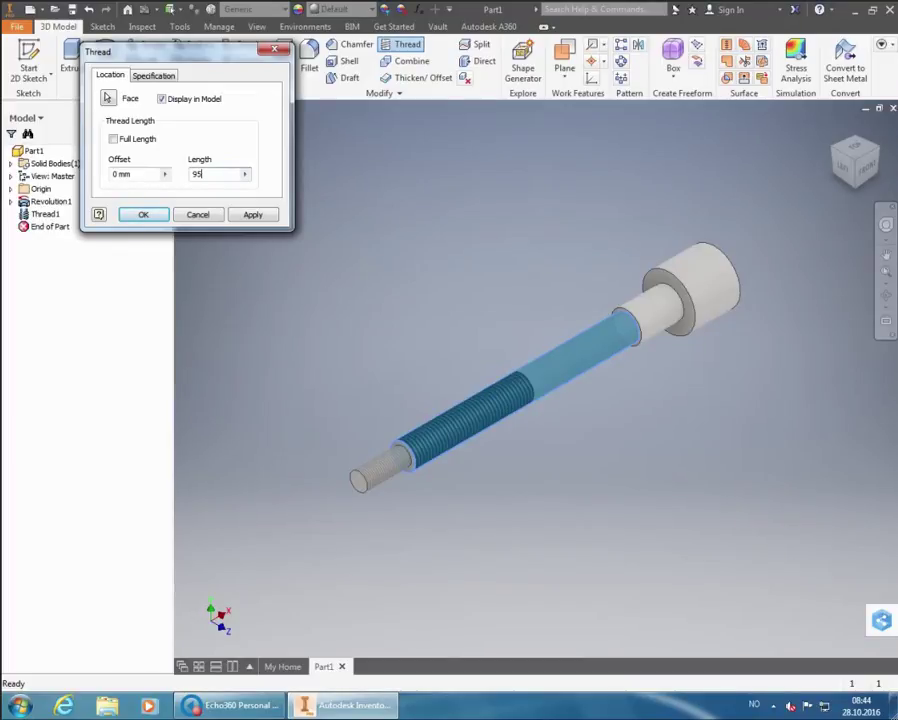
pyautogui.doubleClick(118, 175)
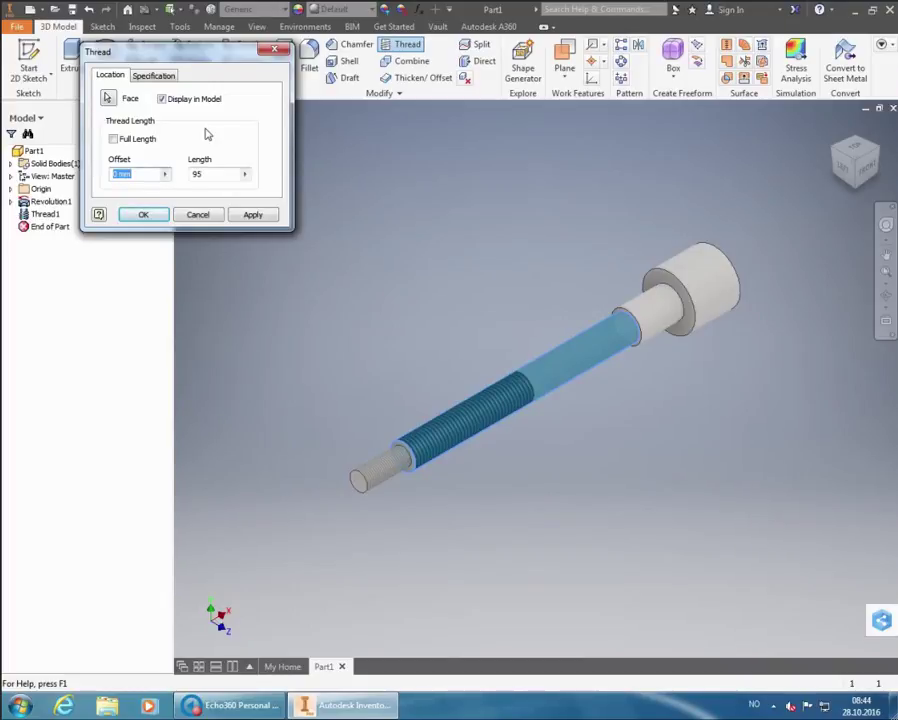
pyautogui.write('50')
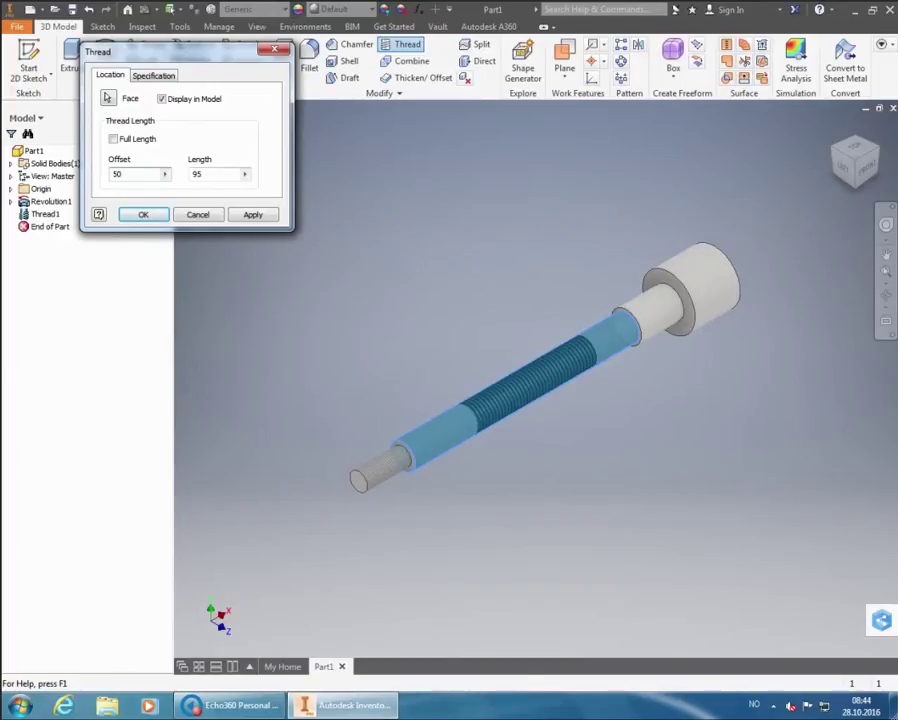
pyautogui.moveTo(160, 176); pyautogui.dragTo(107, 177)
pyautogui.write('0')
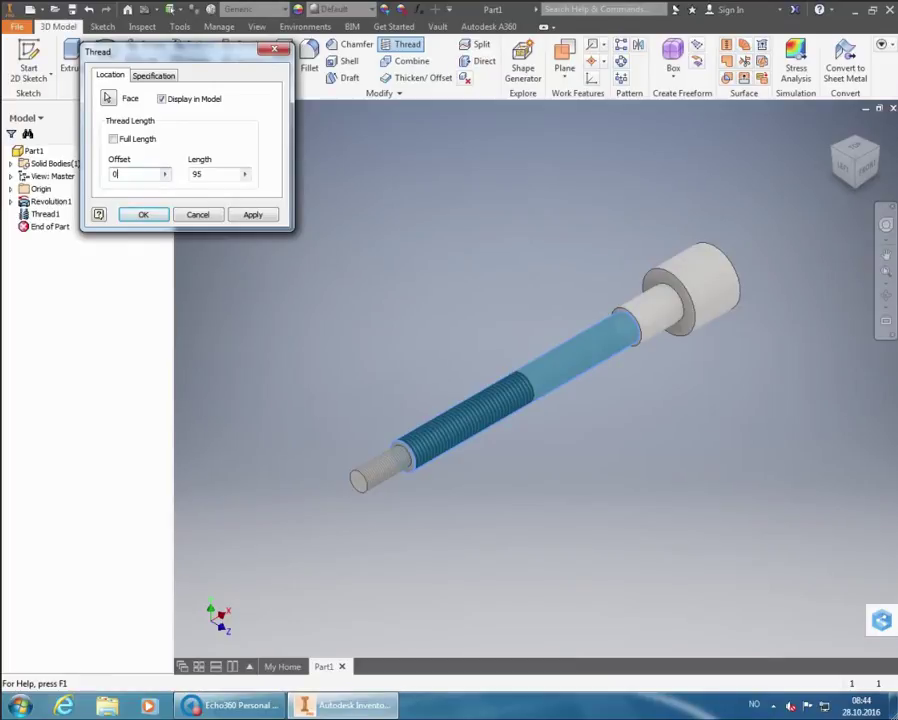
# Step: Specify an ISO Metric profile thread with designation M20x1.5 and create Thread2
pyautogui.click(145, 80)
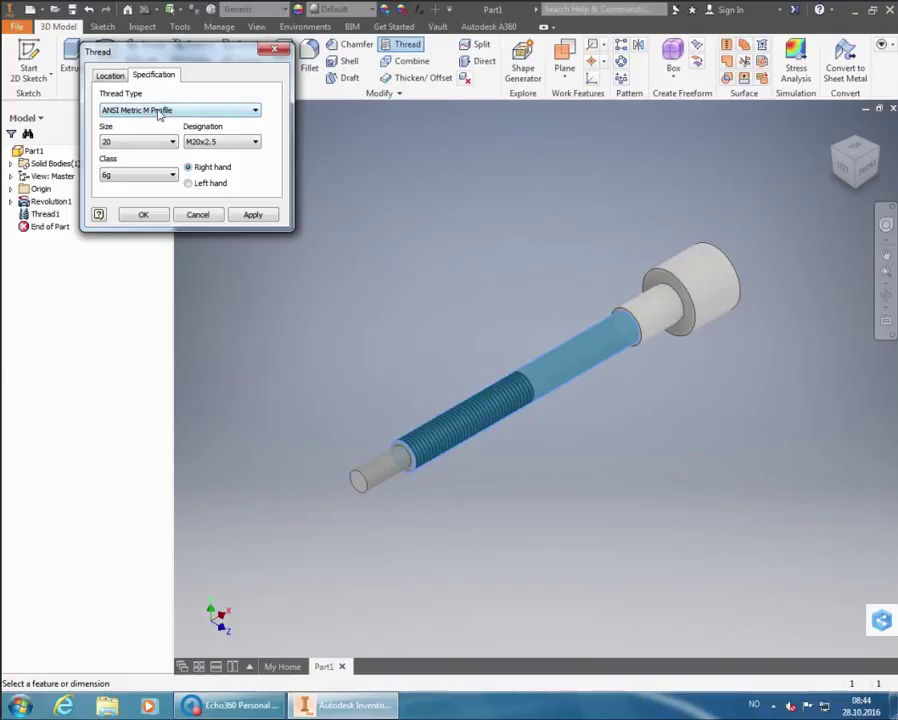
pyautogui.click(158, 112)
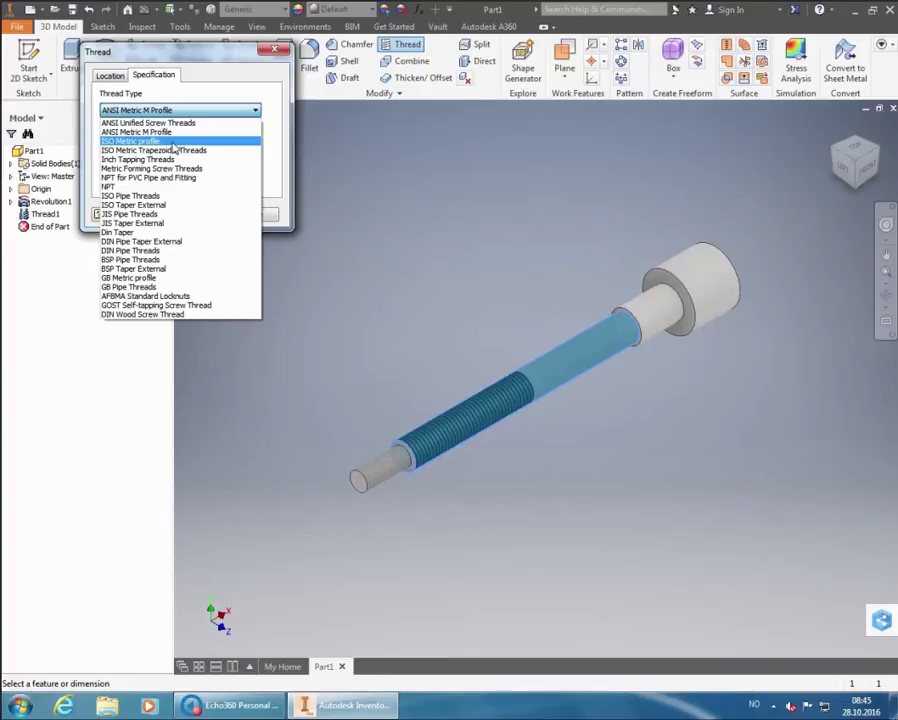
pyautogui.click(174, 141)
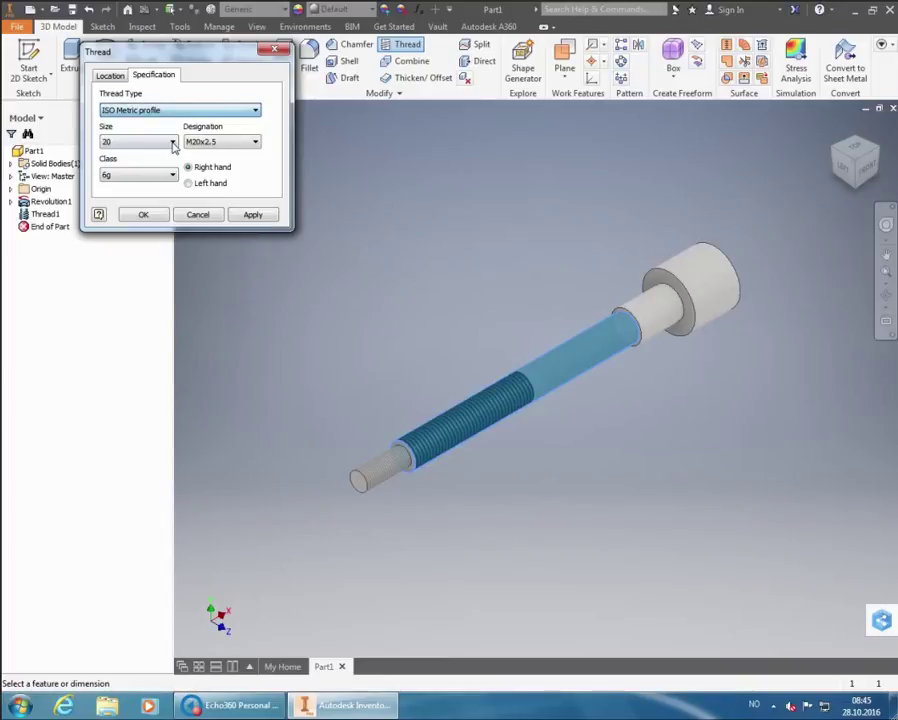
pyautogui.click(182, 142)
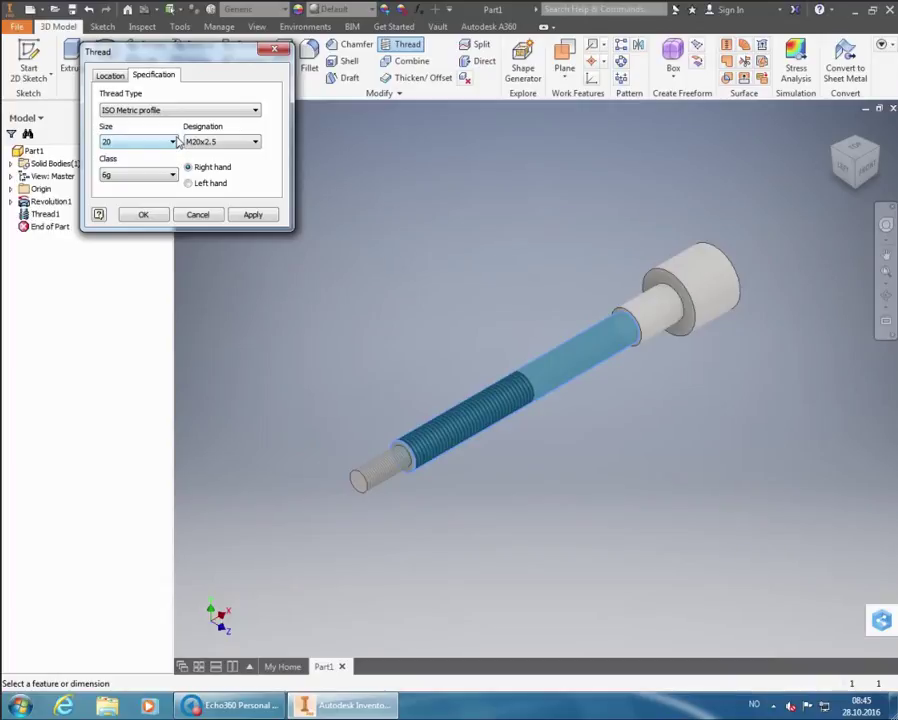
pyautogui.click(255, 143)
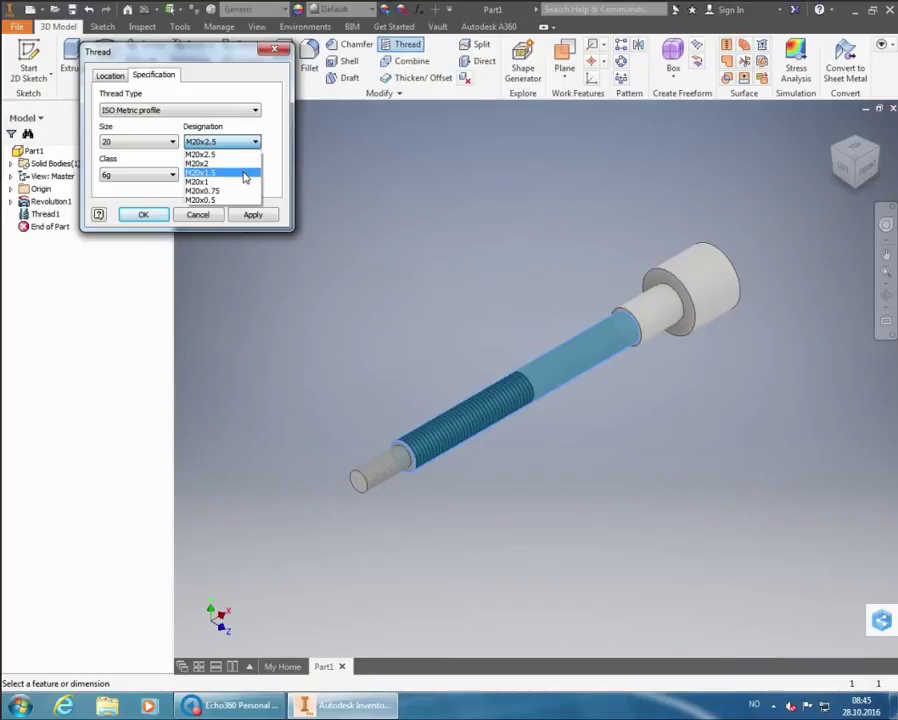
pyautogui.click(245, 174)
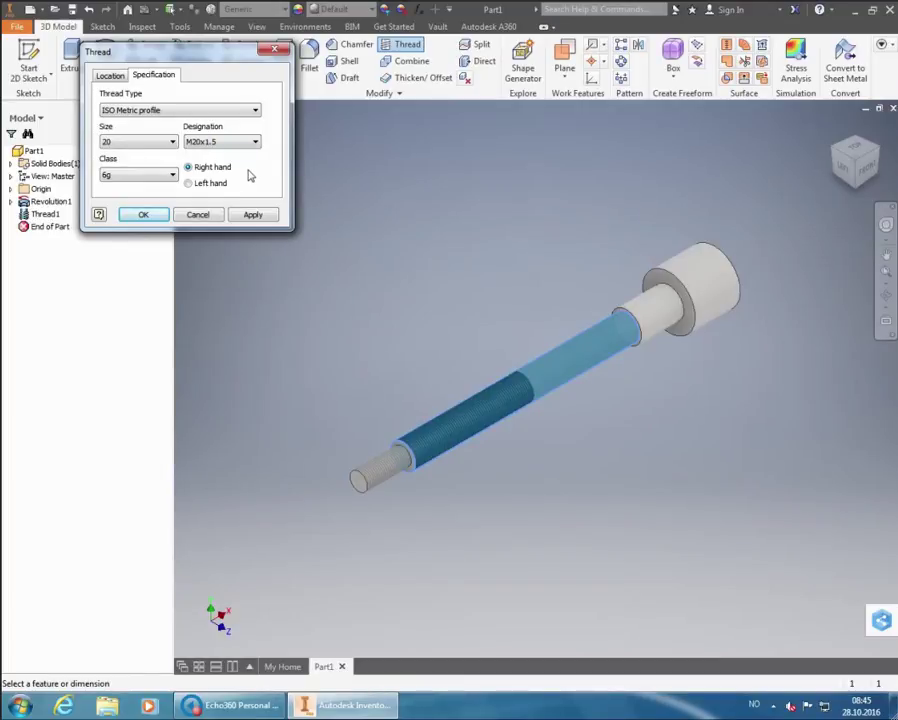
pyautogui.click(137, 215)
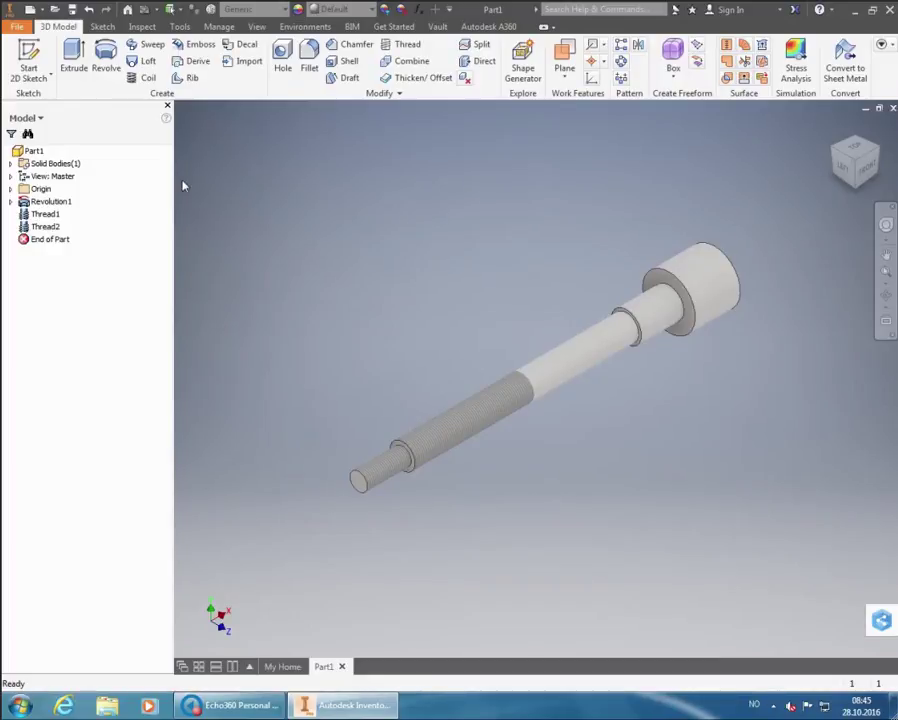
# Step: Chamfer the circular shoulder edge next to the Ø20 section by 2 mm
pyautogui.click(334, 46)
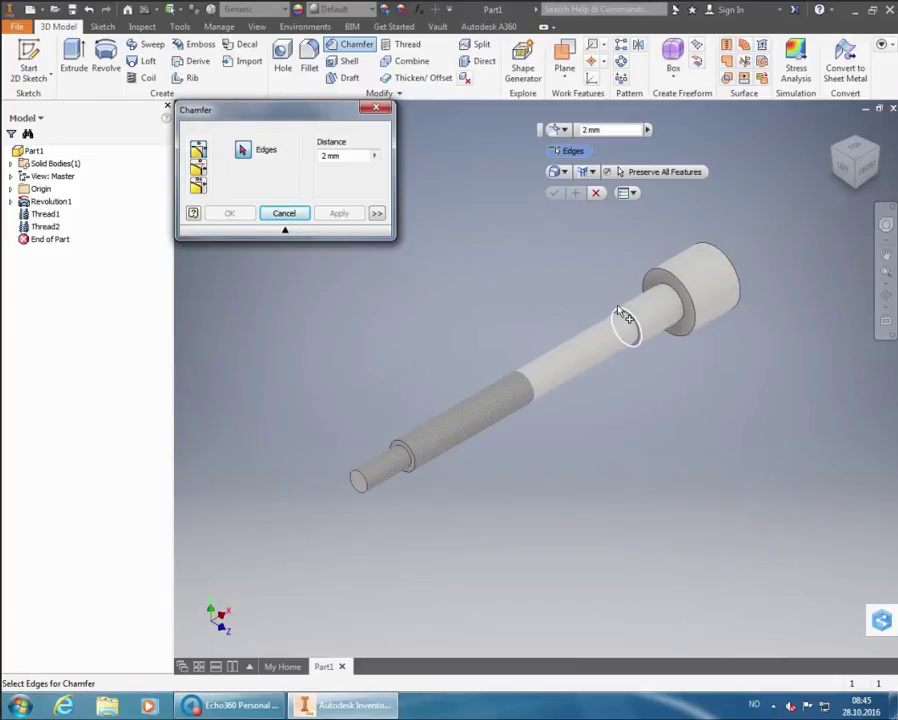
pyautogui.click(645, 333)
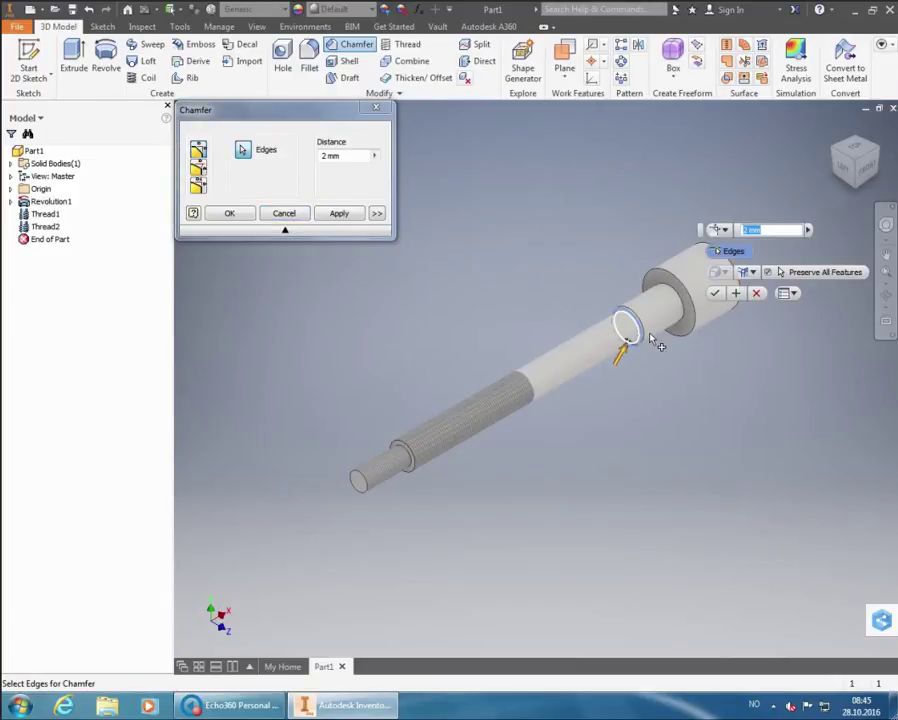
pyautogui.scroll(3, 665, 360)
pyautogui.scroll(2, 675, 365)
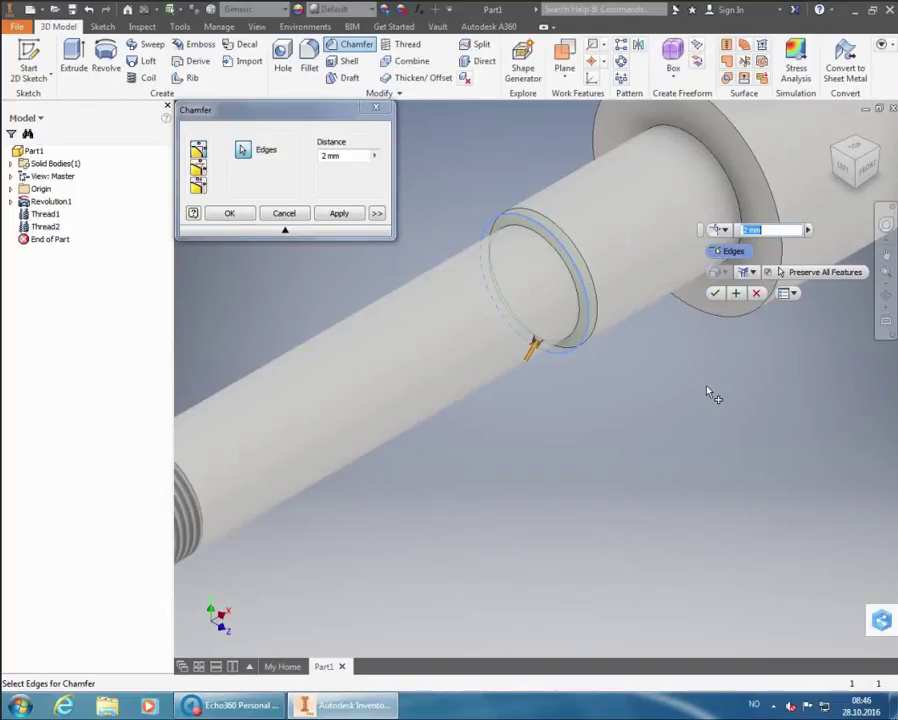
pyautogui.click(715, 293)
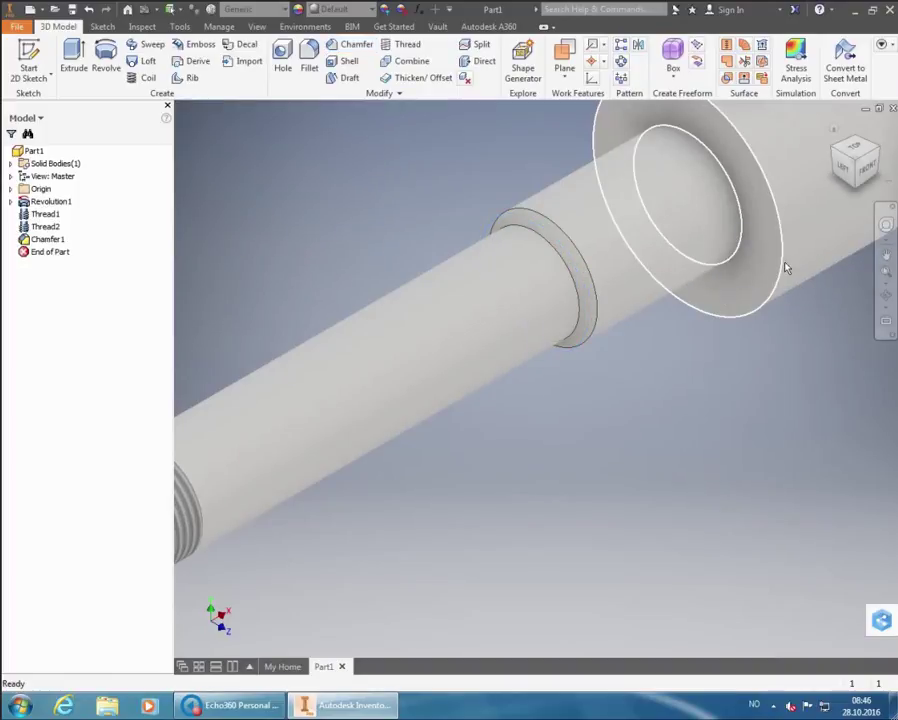
pyautogui.click(881, 152)
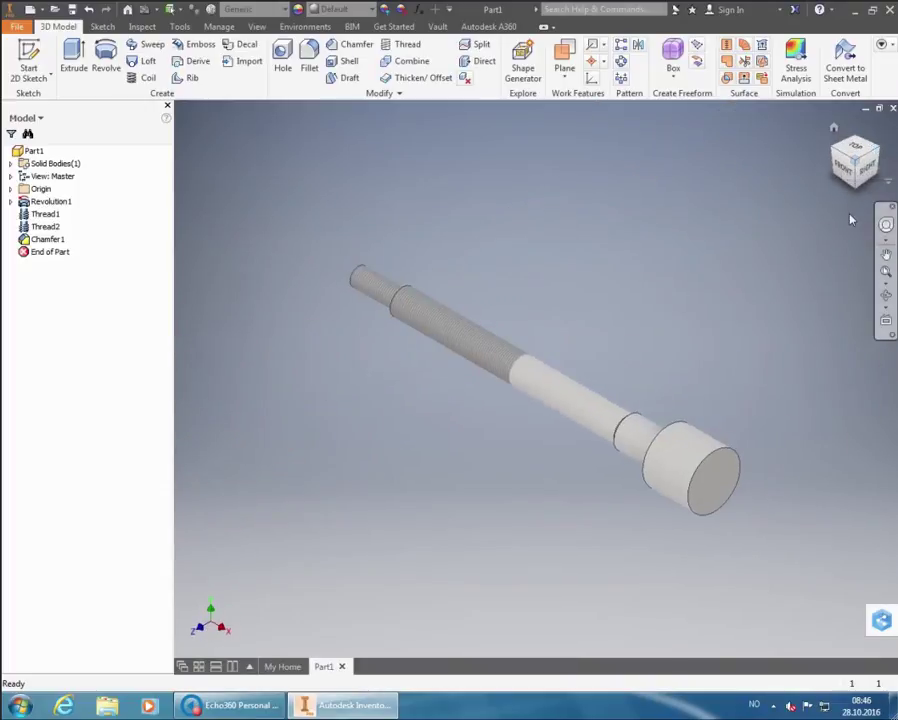
pyautogui.scroll(-3, 700, 390)
pyautogui.scroll(4, 712, 420)
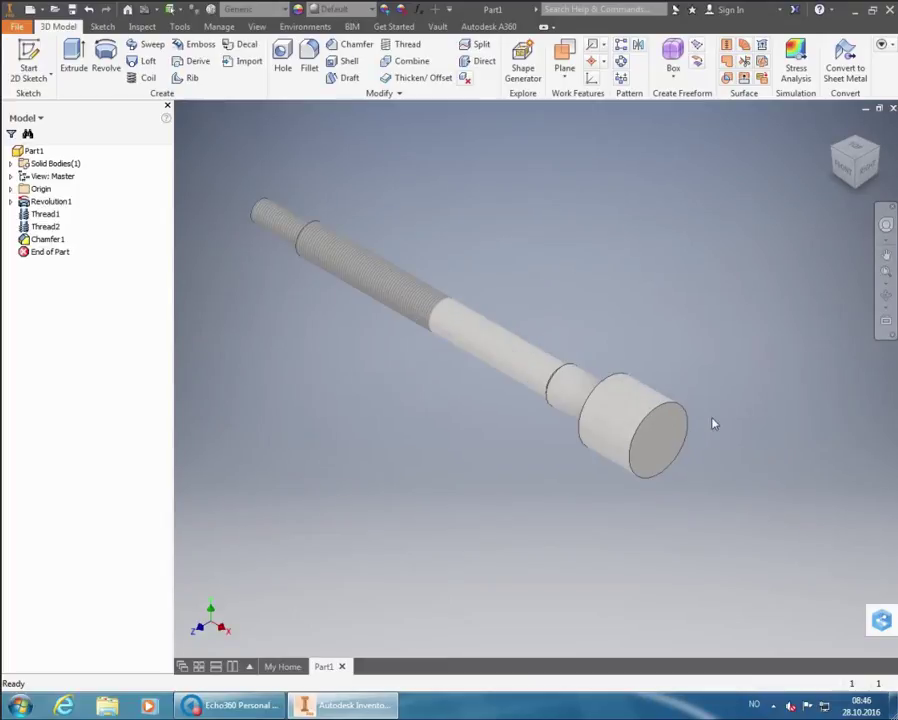
pyautogui.scroll(4, 664, 500)
pyautogui.scroll(-2, 664, 500)
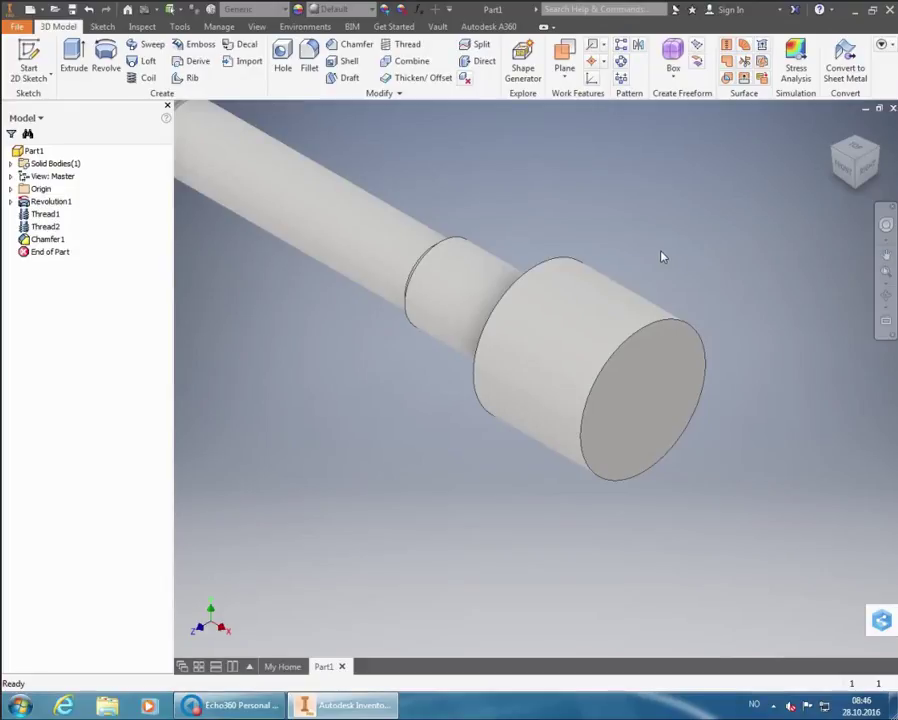
pyautogui.moveTo(840, 148); pyautogui.dragTo(836, 153)
pyautogui.click(836, 153)
pyautogui.scroll(5, 646, 348)
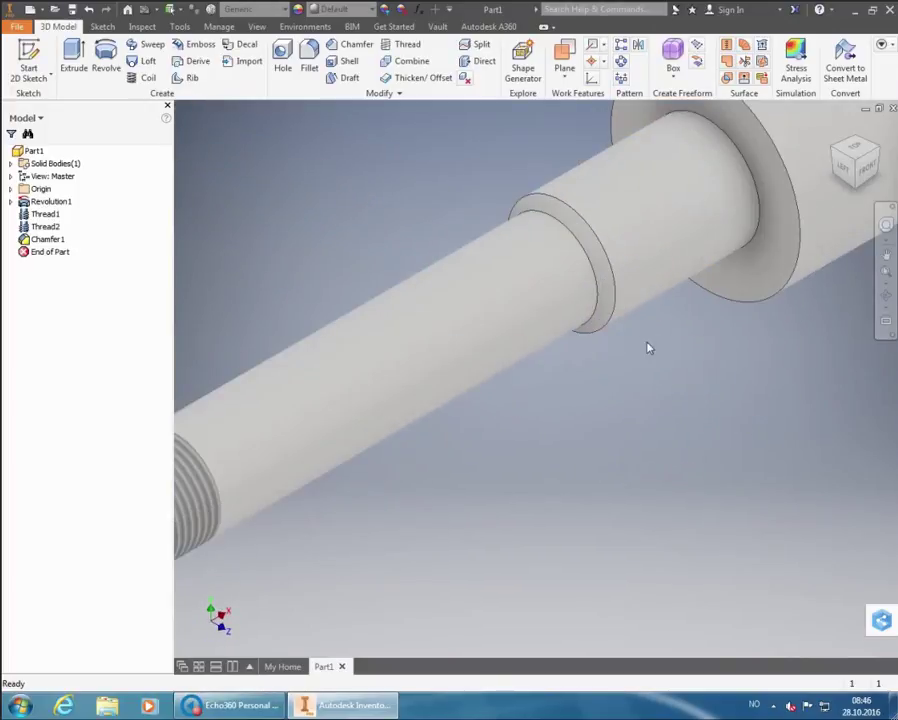
pyautogui.scroll(-6, 603, 295)
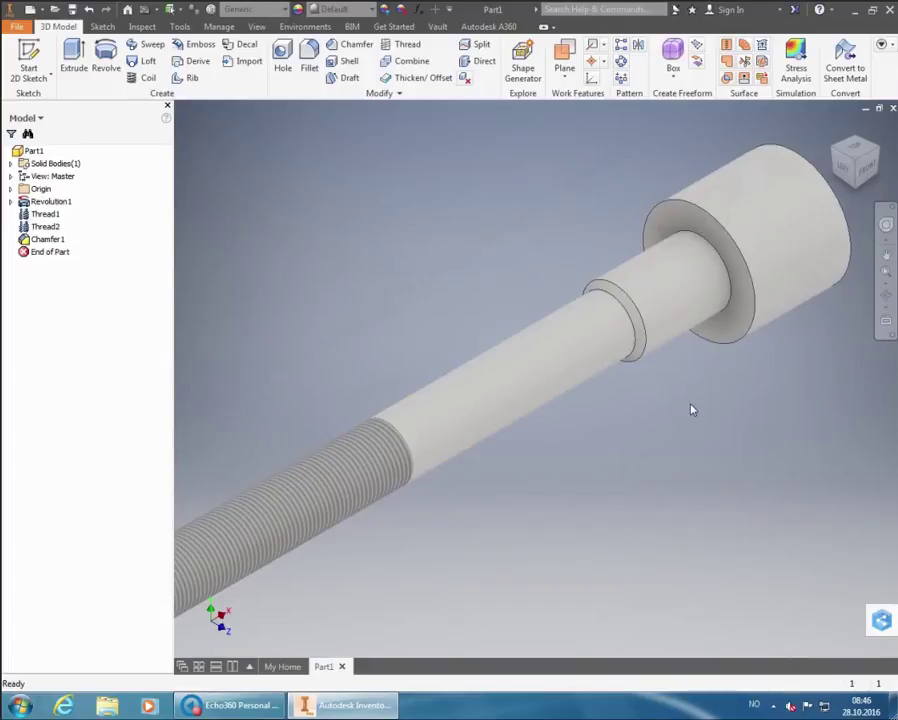
pyautogui.scroll(3, 691, 409)
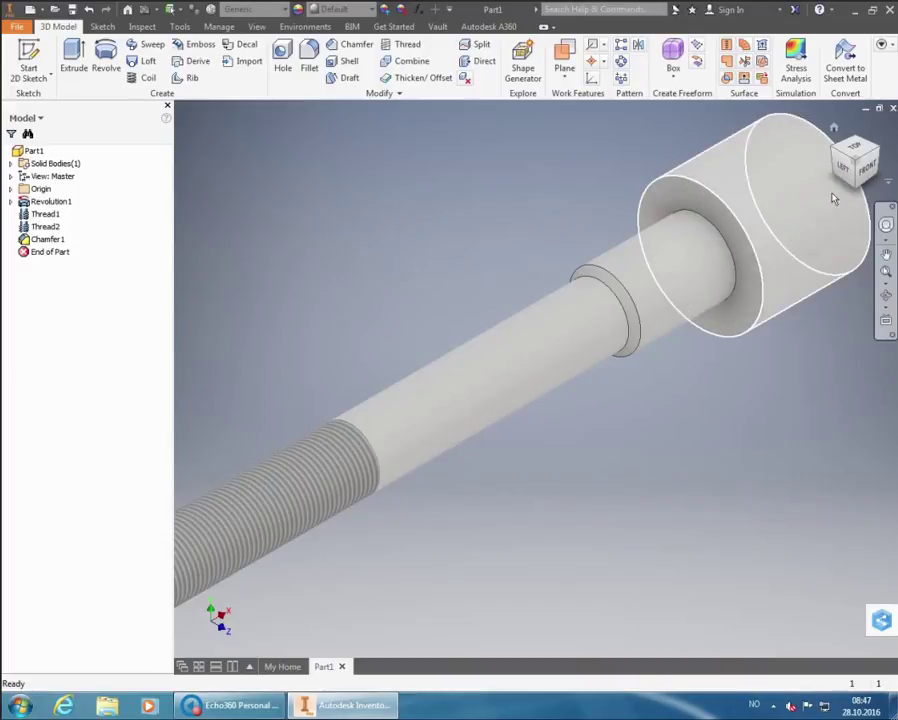
pyautogui.click(880, 157)
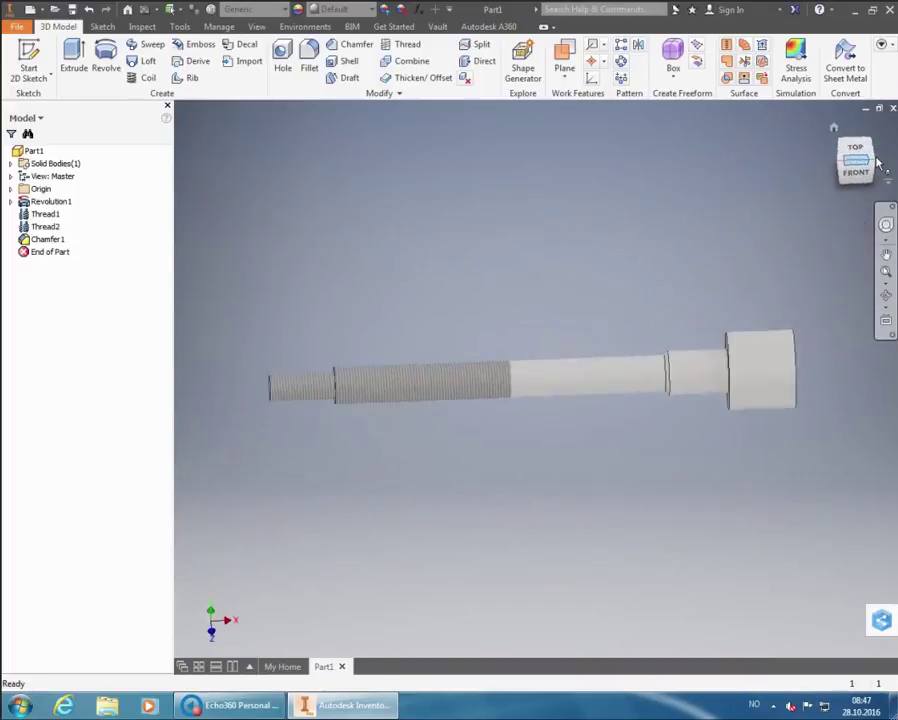
pyautogui.moveTo(876, 164); pyautogui.dragTo(755, 525)
pyautogui.scroll(5, 752, 527)
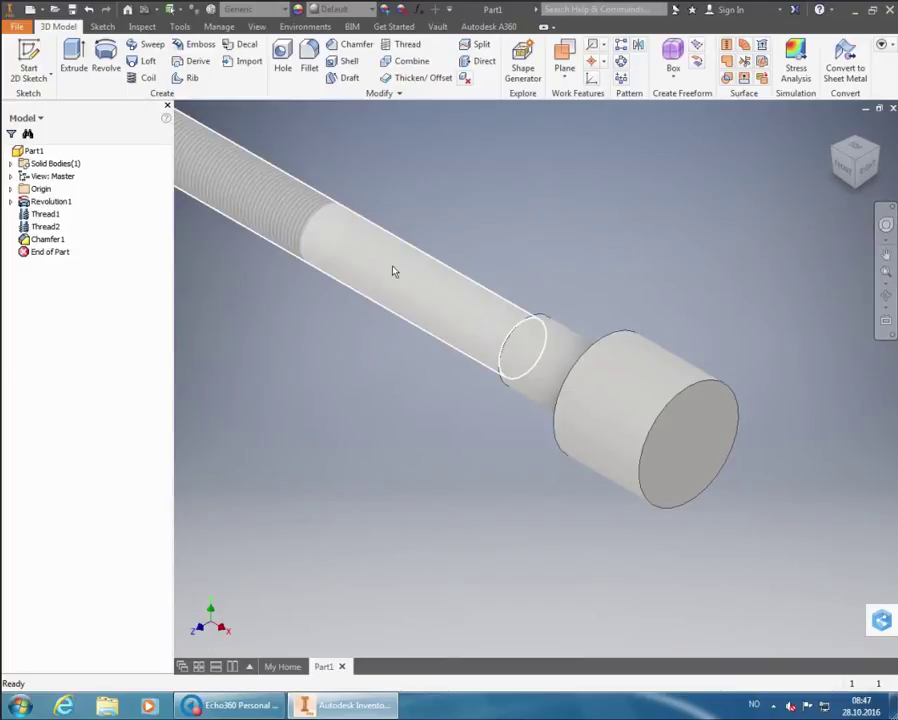
# Step: Begin a Distance and Distance chamfer on the Ø42 end's outer edge, previewing 2 × 2 mm
pyautogui.click(352, 46)
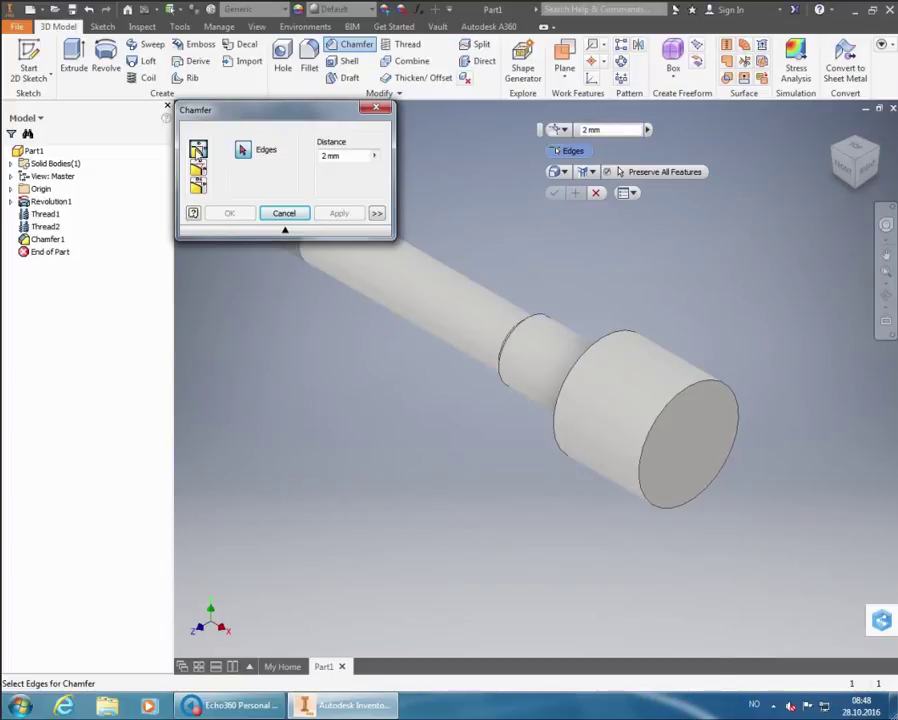
pyautogui.click(199, 187)
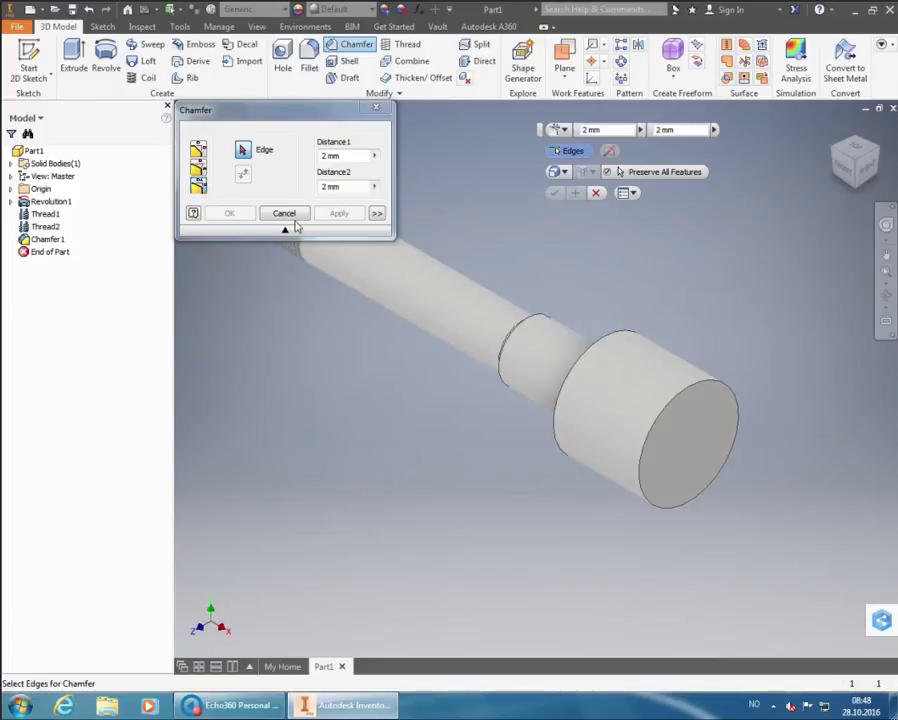
pyautogui.click(697, 397)
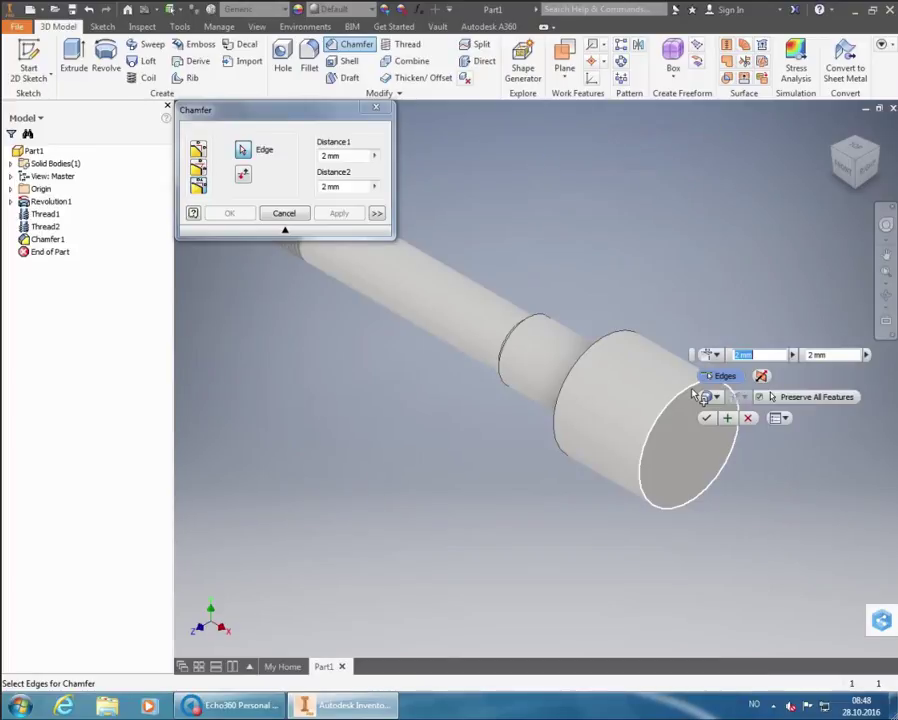
pyautogui.scroll(-3, 592, 344)
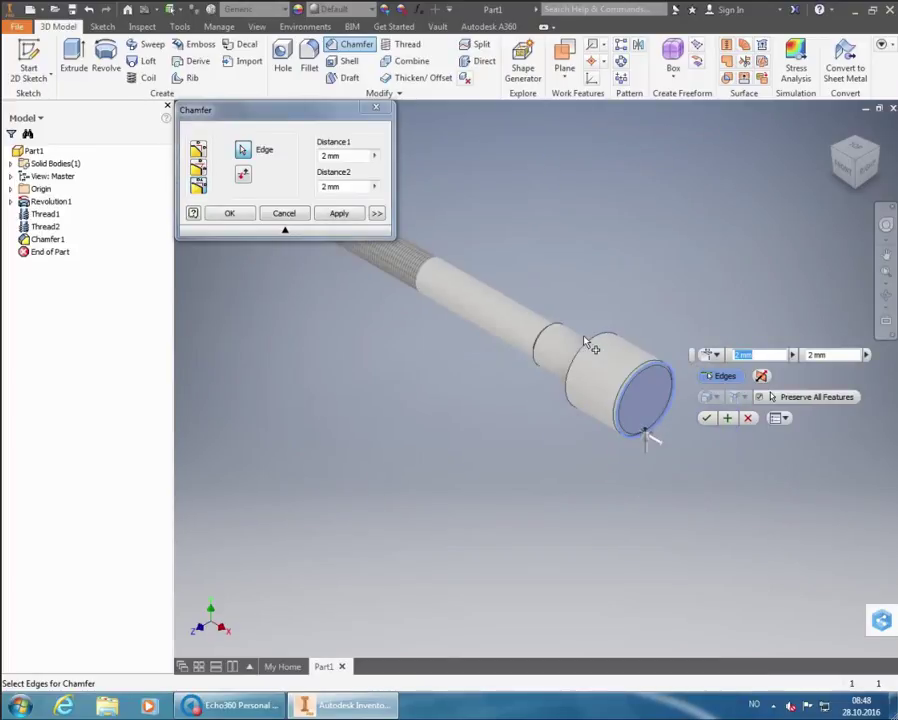
pyautogui.scroll(3, 676, 452)
pyautogui.scroll(2, 676, 458)
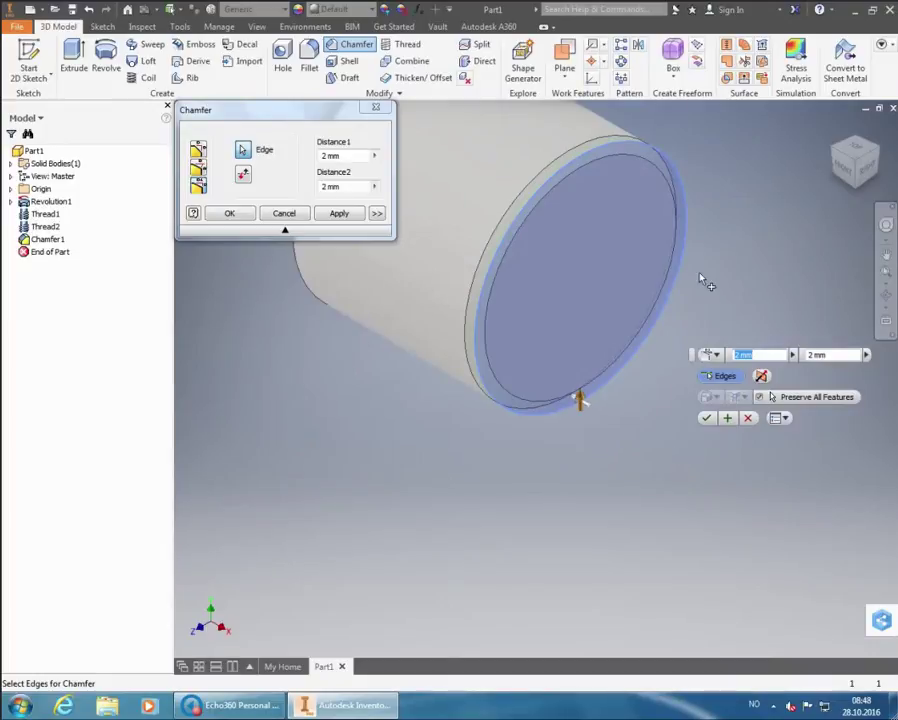
pyautogui.scroll(-3, 678, 345)
pyautogui.scroll(3, 690, 308)
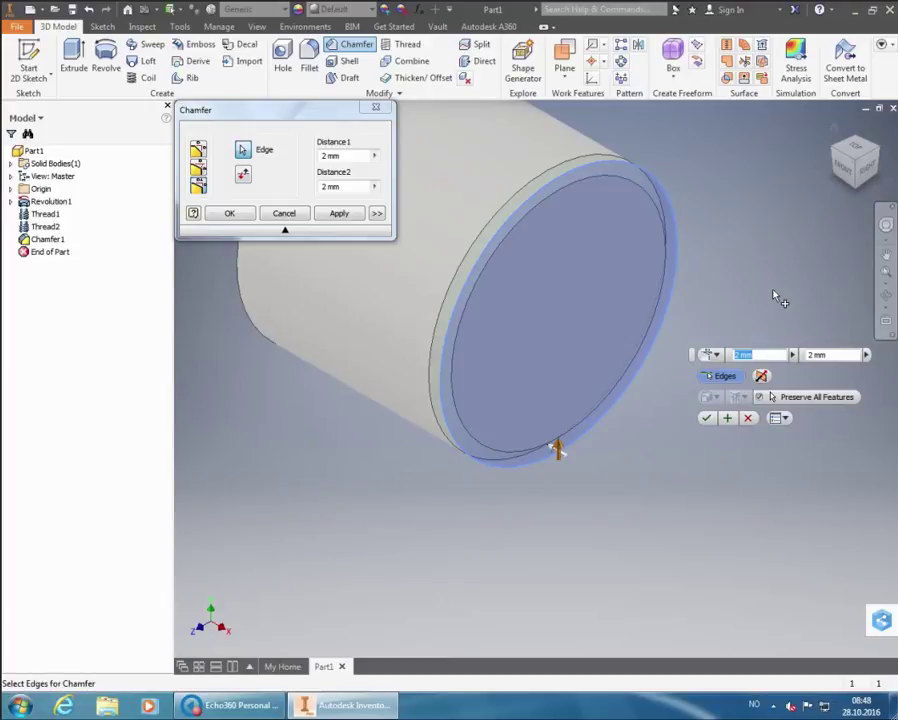
# Step: Change the end chamfer's Distance2 to 10, leaving Distance1 at 2 mm
pyautogui.click(834, 355)
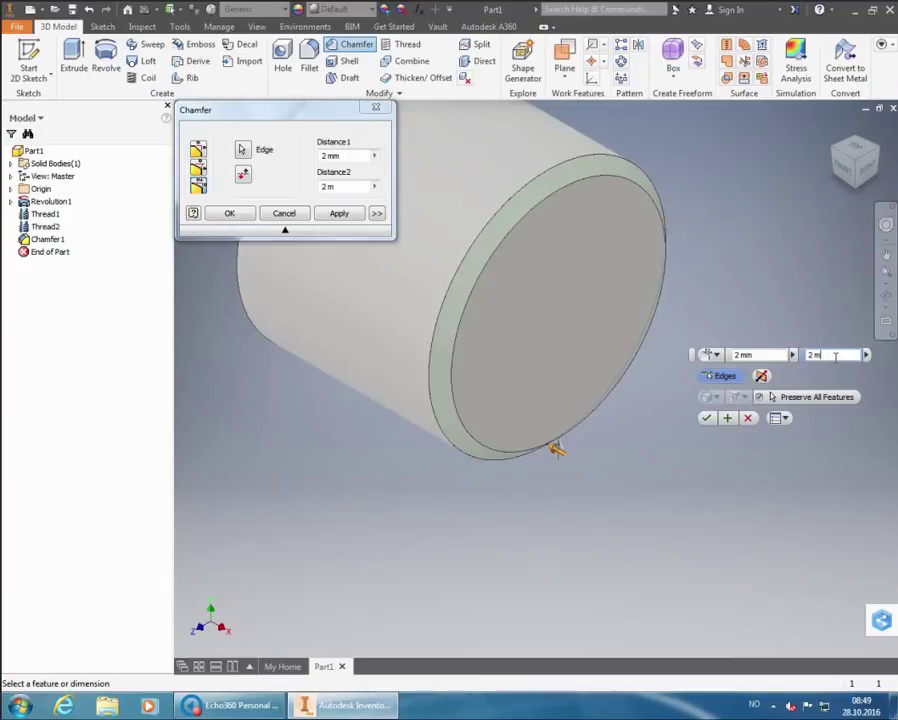
pyautogui.write('10')
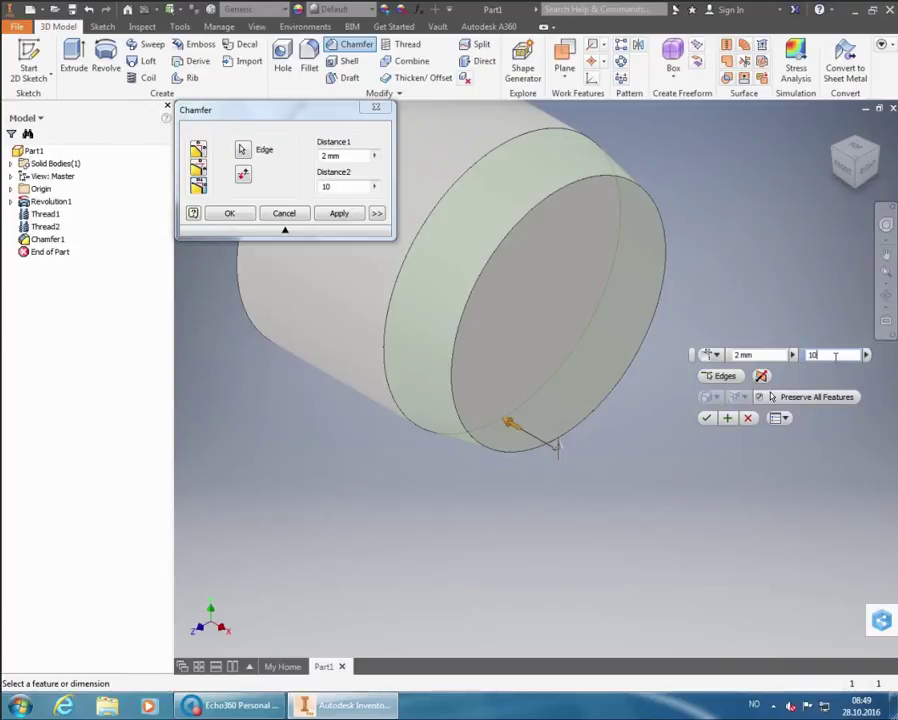
pyautogui.click(774, 356)
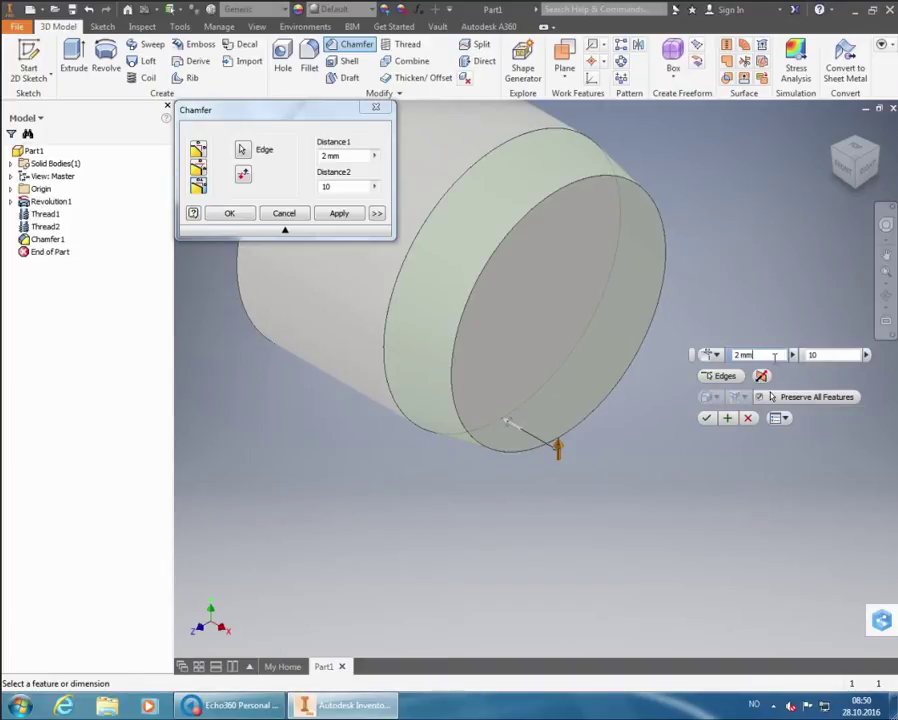
# Step: Replace the end chamfer's Distance1 with the expression (42-35,5)/2
pyautogui.doubleClick(774, 356)
pyautogui.write('(')
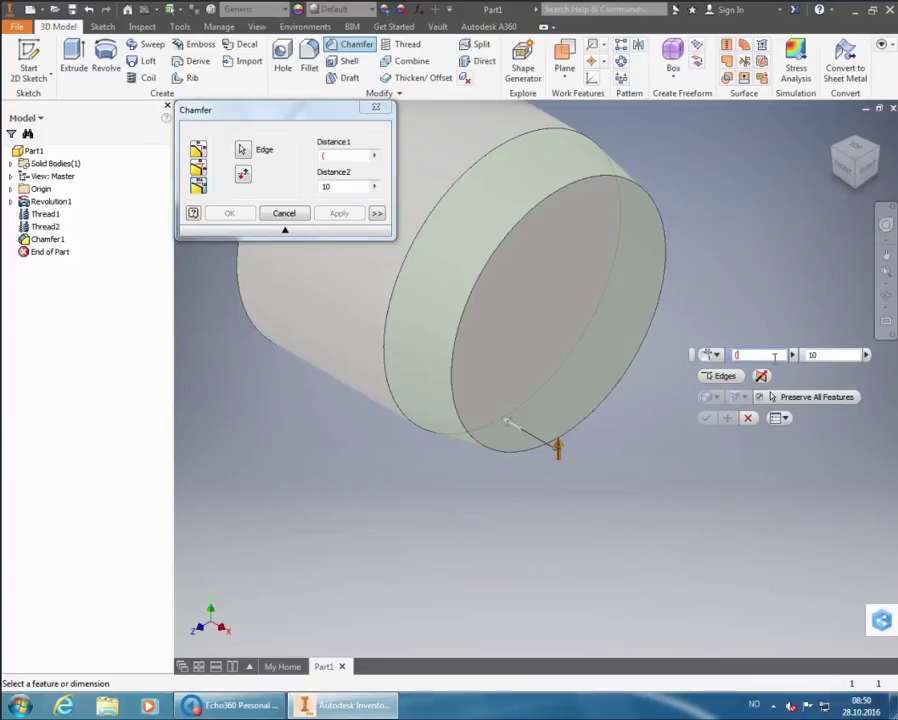
pyautogui.write('42')
pyautogui.write('-')
pyautogui.write('35,5')
pyautogui.write(')')
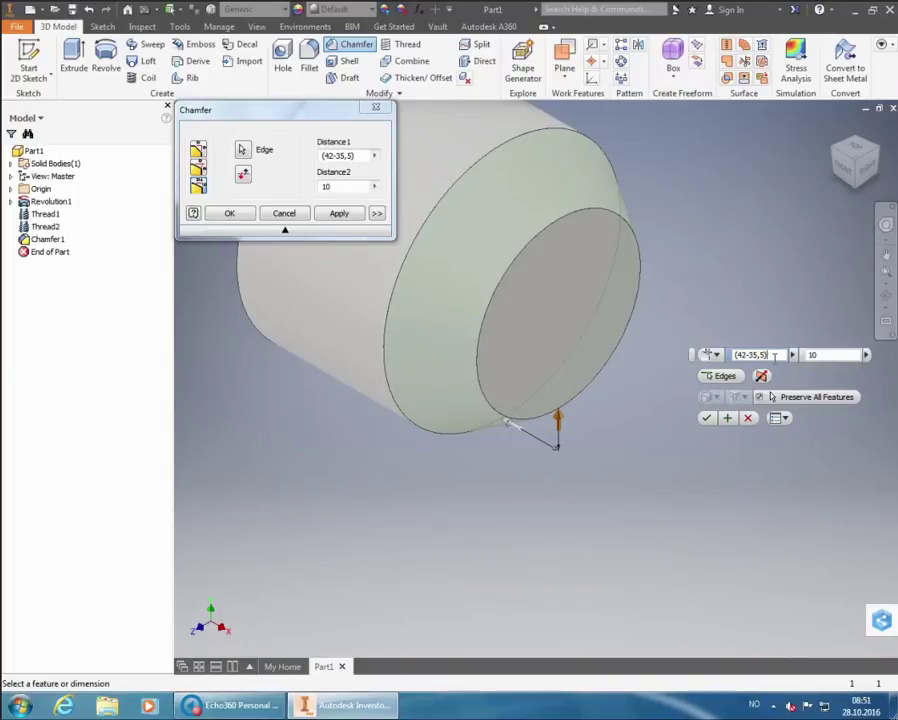
pyautogui.write('/2')
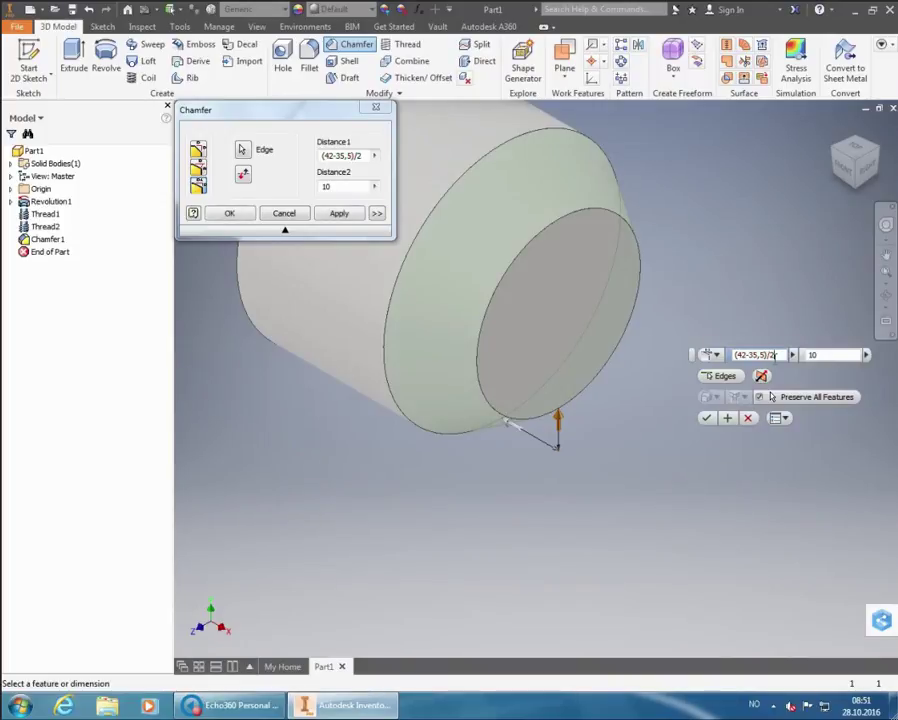
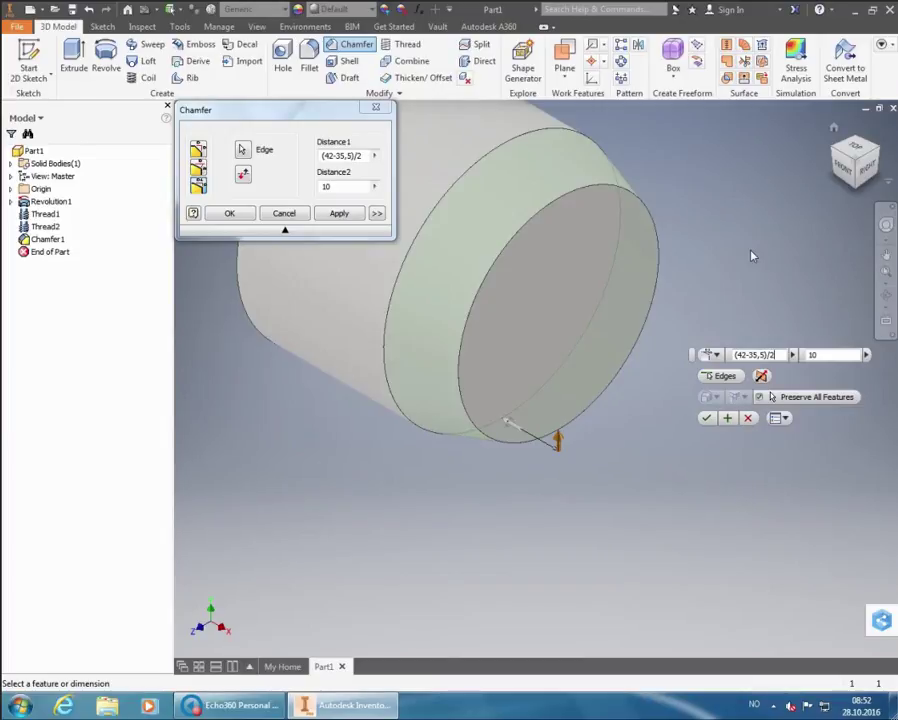
# Step: Apply Chamfer2 to the cylinder's end edge with distances (42-35,5)/2 and 10
pyautogui.press('Return')
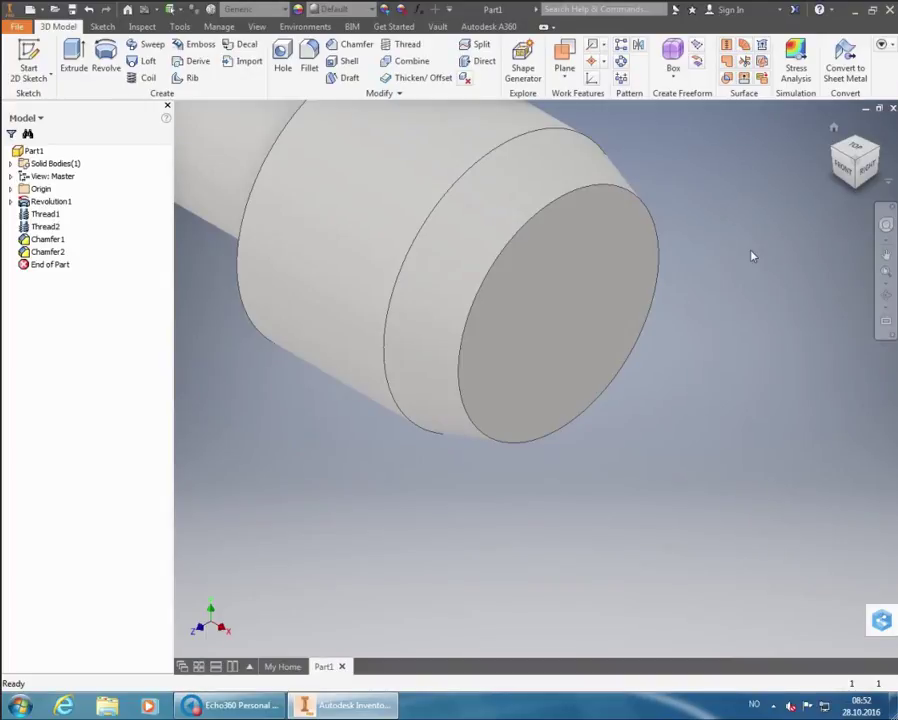
pyautogui.scroll(-2, 757, 252)
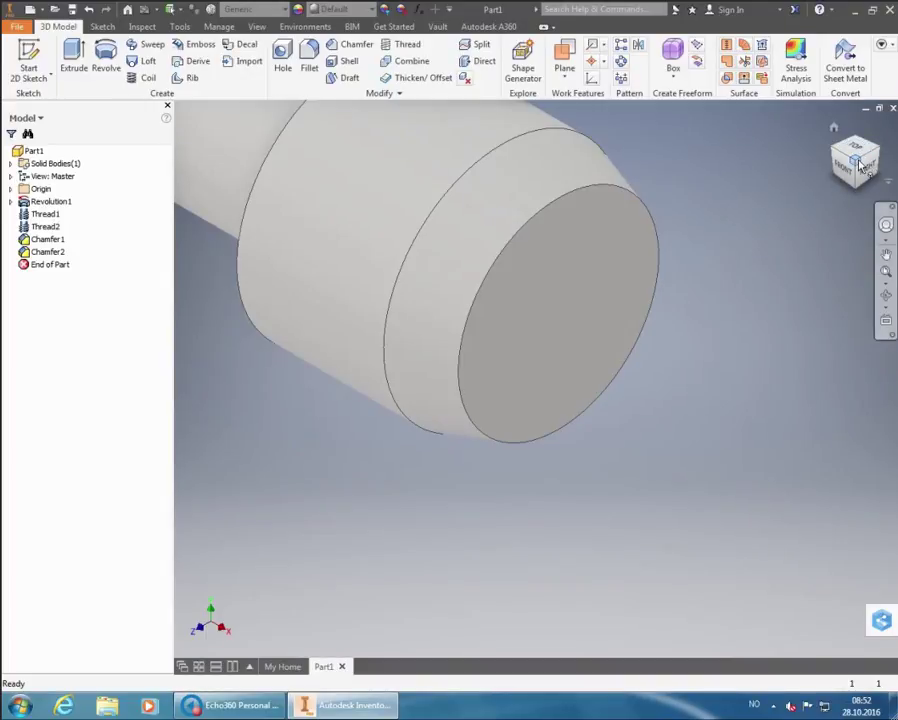
pyautogui.scroll(-4, 800, 225)
pyautogui.scroll(-1, 790, 226)
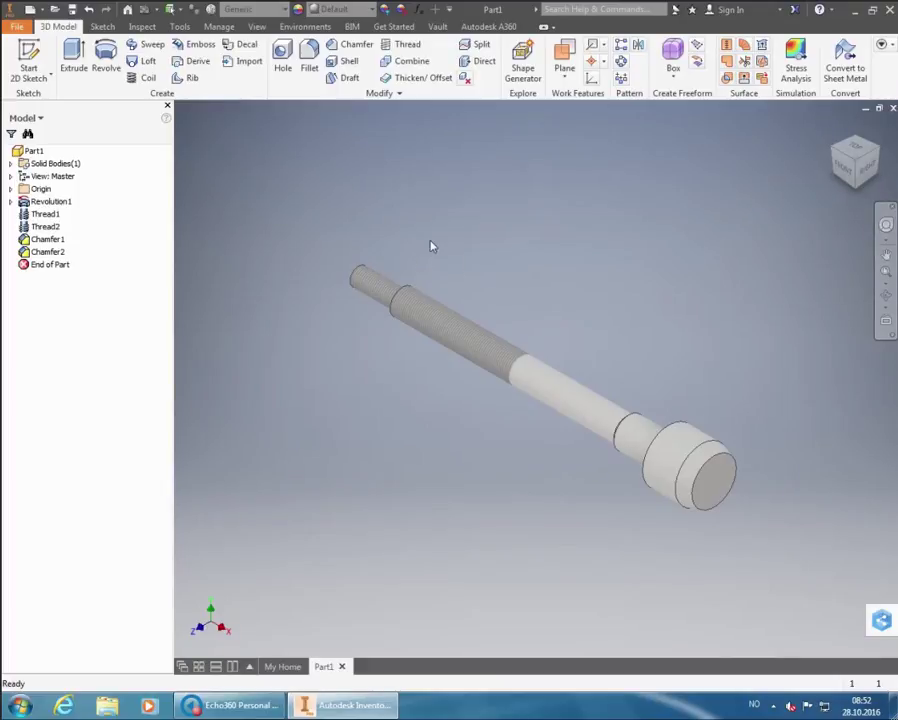
# Step: Save the part as Shaft.ipt in the Practice Task 8B folder
pyautogui.click(72, 9)
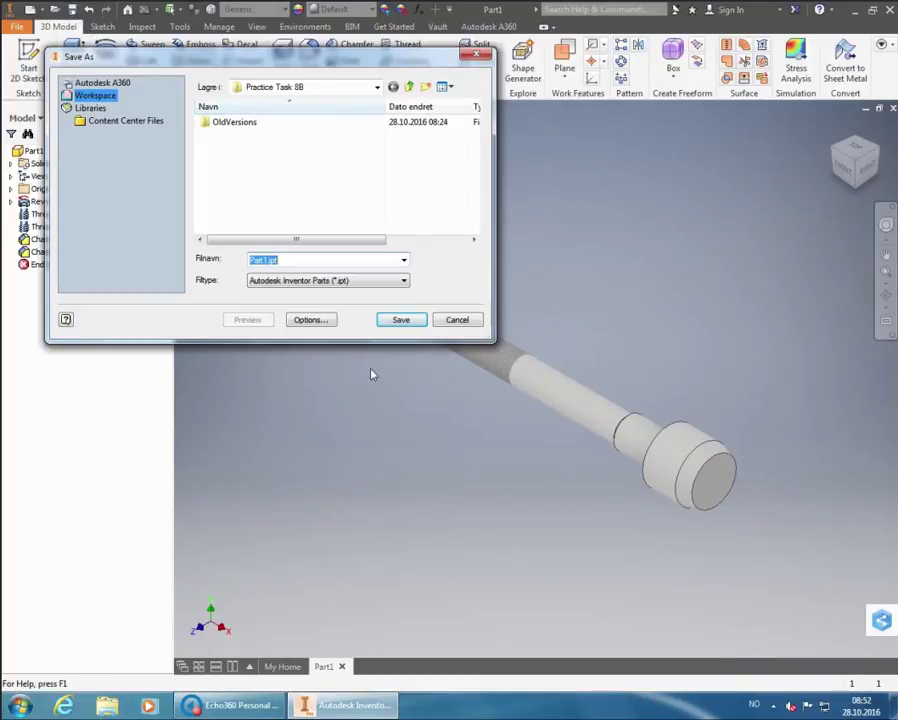
pyautogui.write('Shaft')
pyautogui.press('Return')
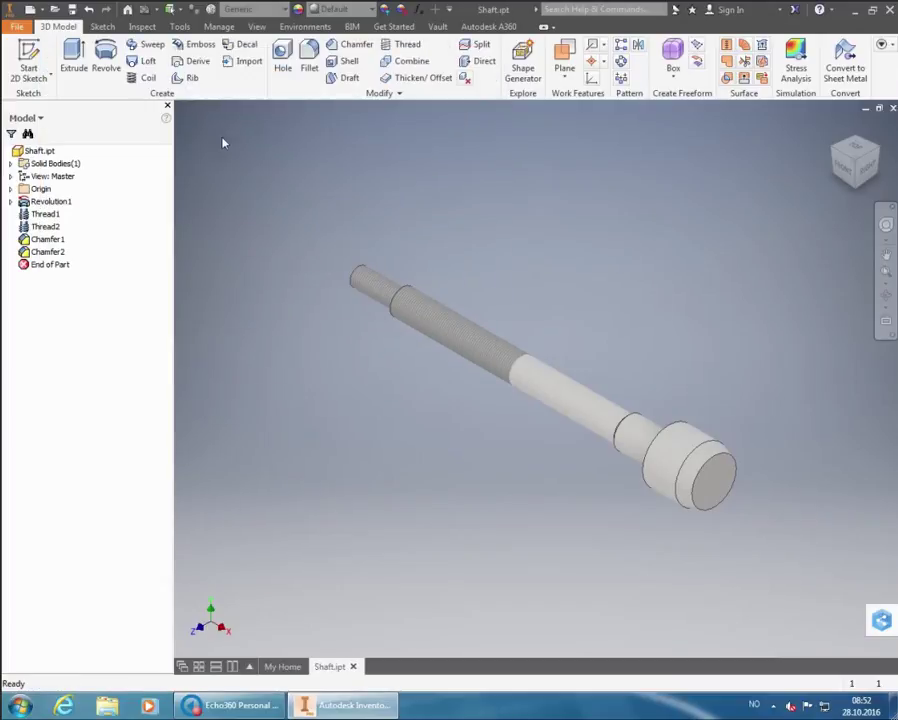
# Step: Create a new drawing from the Metric ISO.idw template
pyautogui.click(31, 11)
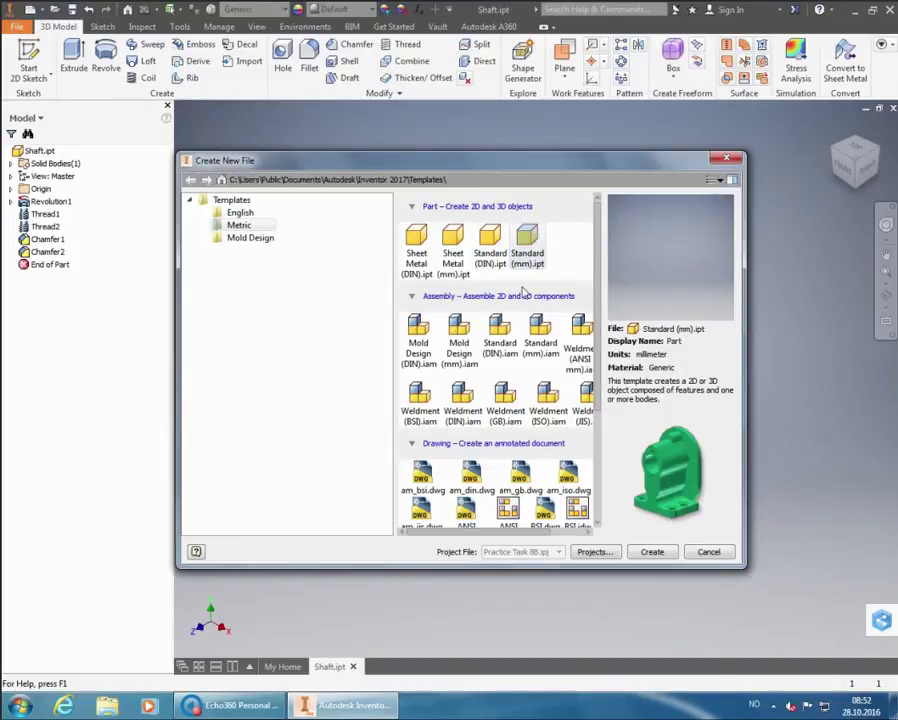
pyautogui.scroll(-5, 522, 292)
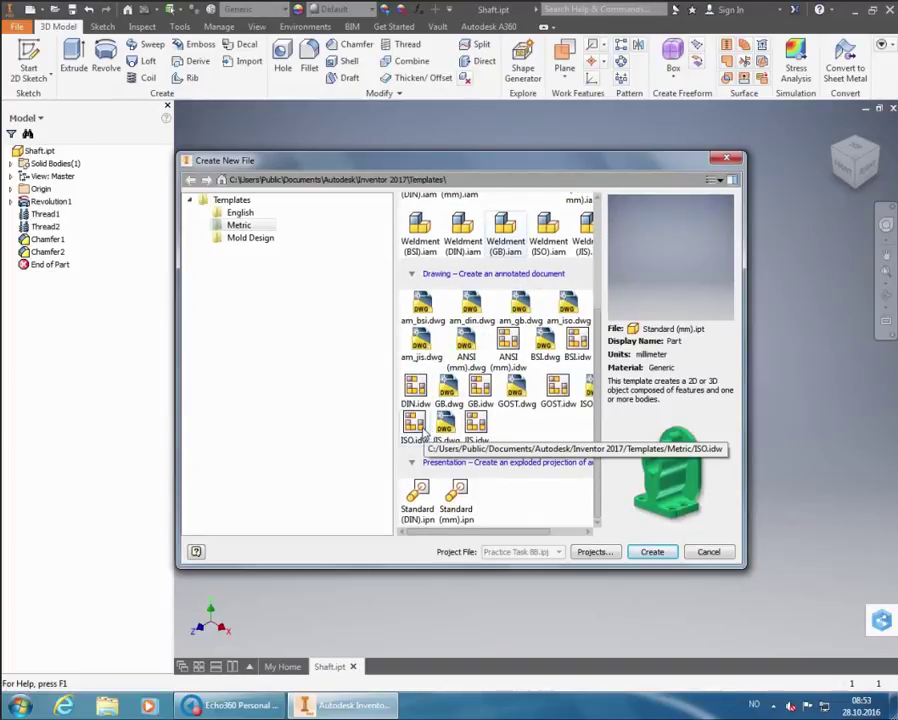
pyautogui.click(422, 430)
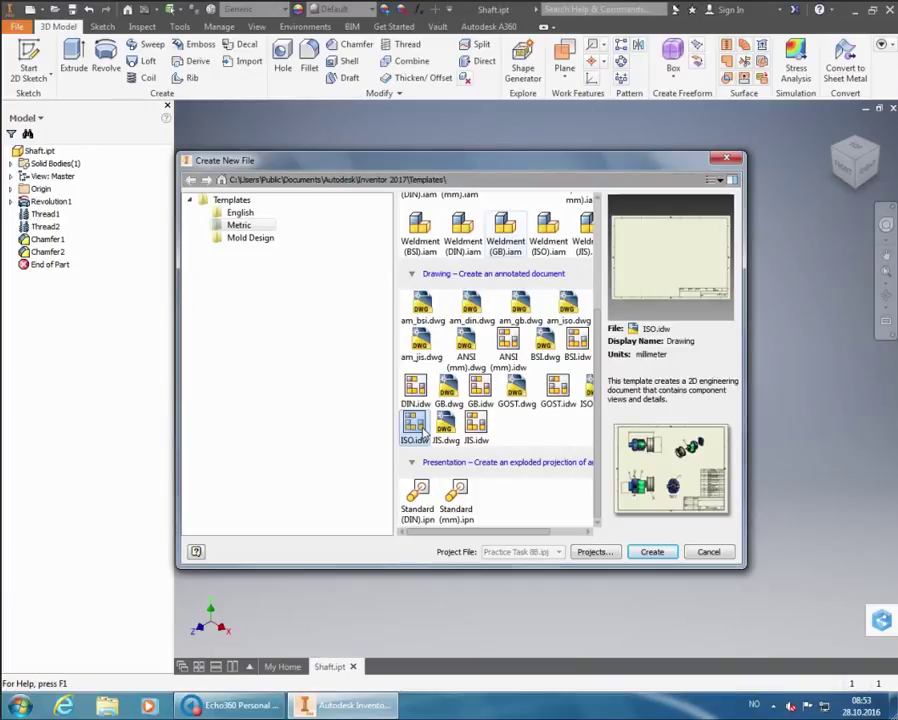
pyautogui.click(652, 552)
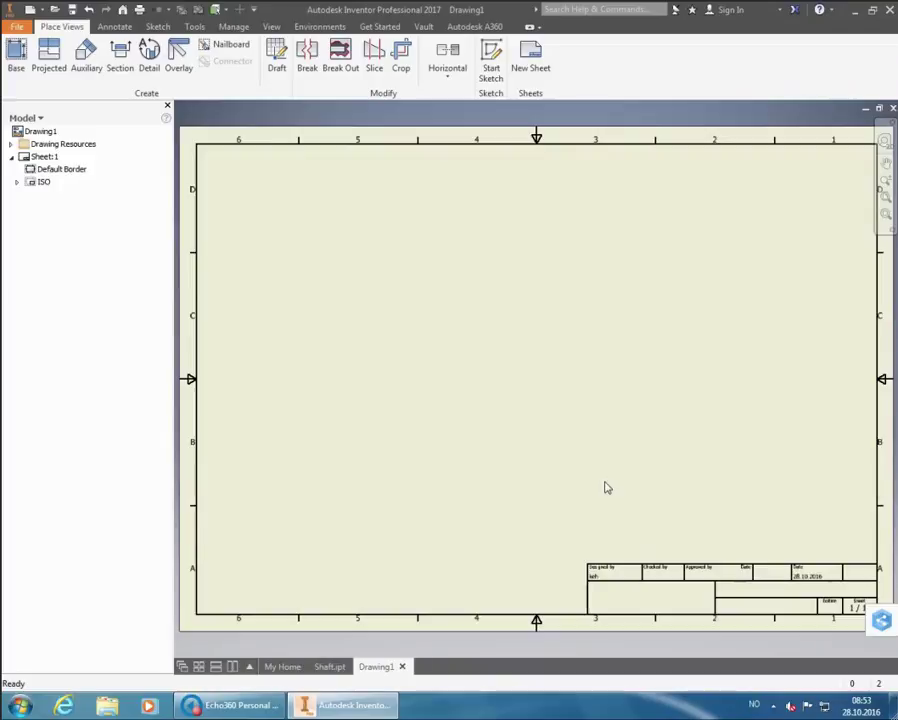
# Step: Place a front base view of Shaft.ipt on the sheet at 1:1 scale
pyautogui.click(13, 58)
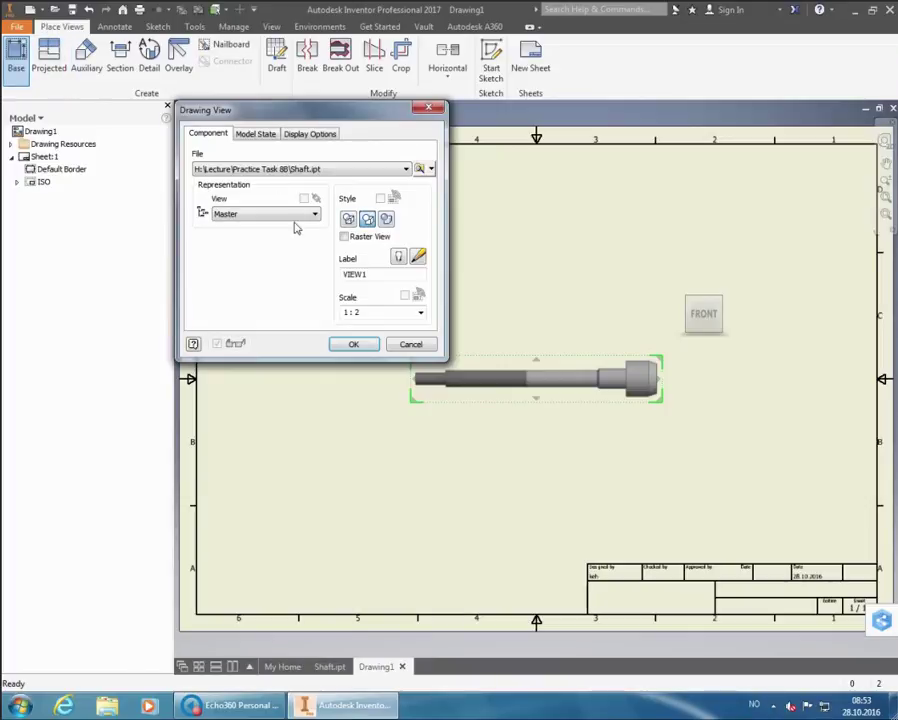
pyautogui.click(421, 314)
pyautogui.click(418, 346)
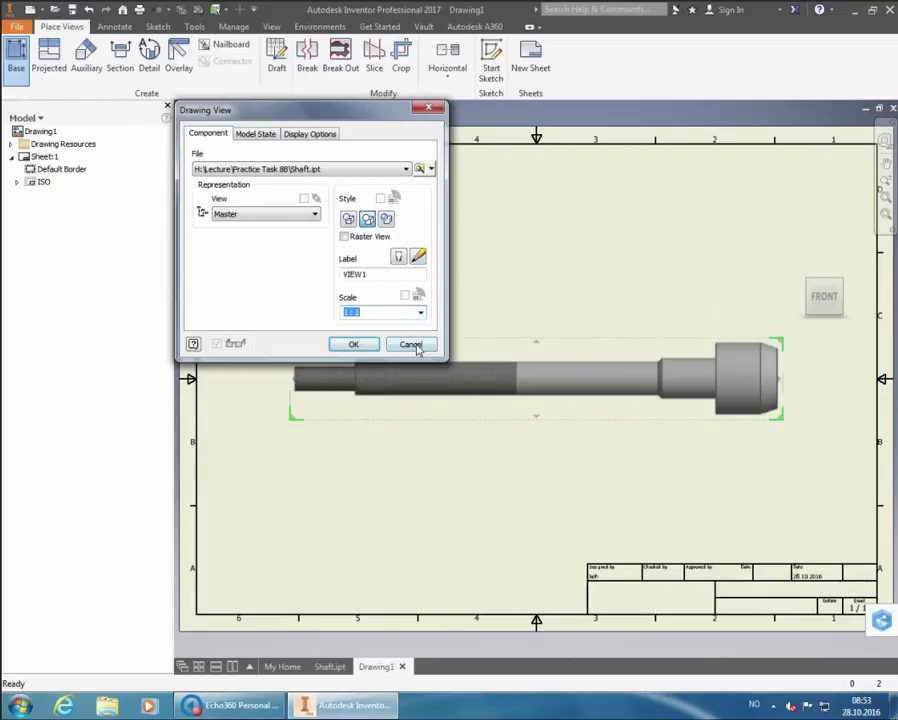
pyautogui.click(352, 344)
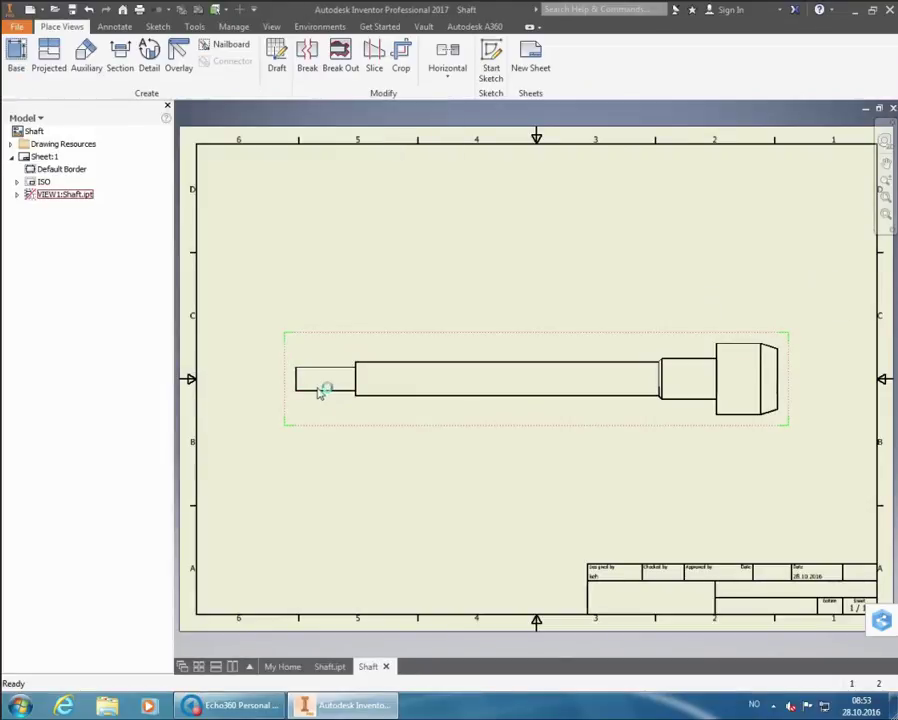
# Step: Zoom in on the shaft's left end and bring up the Annotate tools
pyautogui.scroll(-4, 314, 390)
pyautogui.scroll(3, 314, 390)
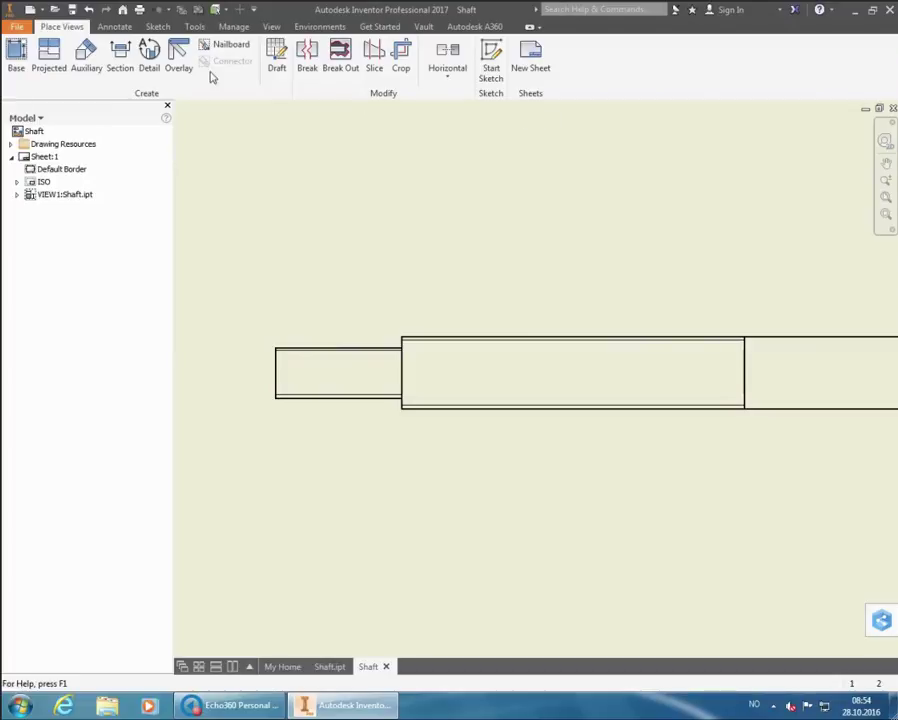
pyautogui.click(116, 27)
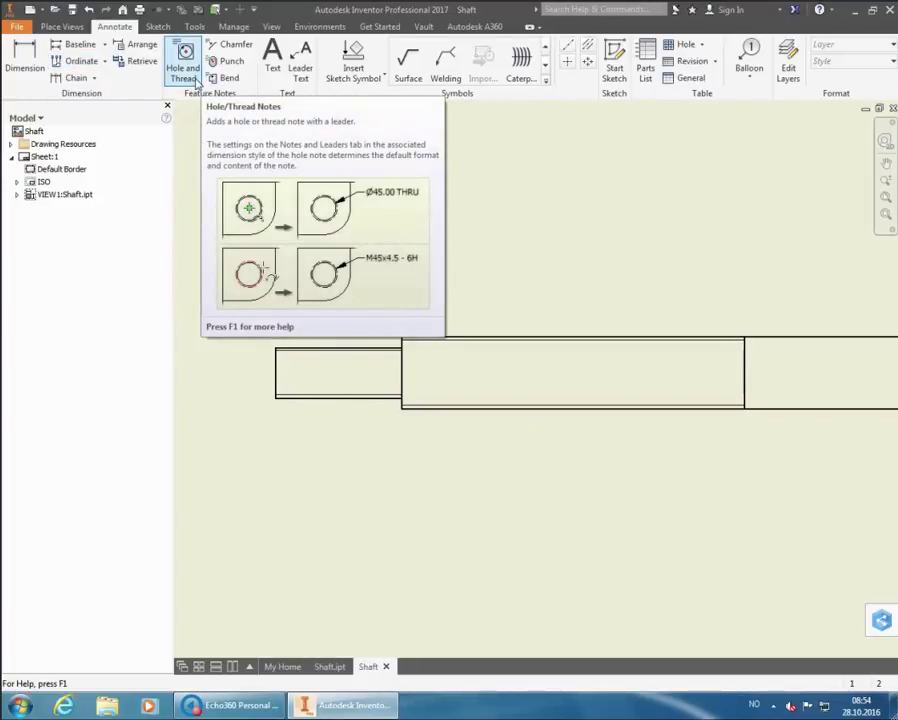
# Step: Place an M14x1.5 - 6g thread note left of the shaft's threaded end, then select it for editing
pyautogui.click(199, 82)
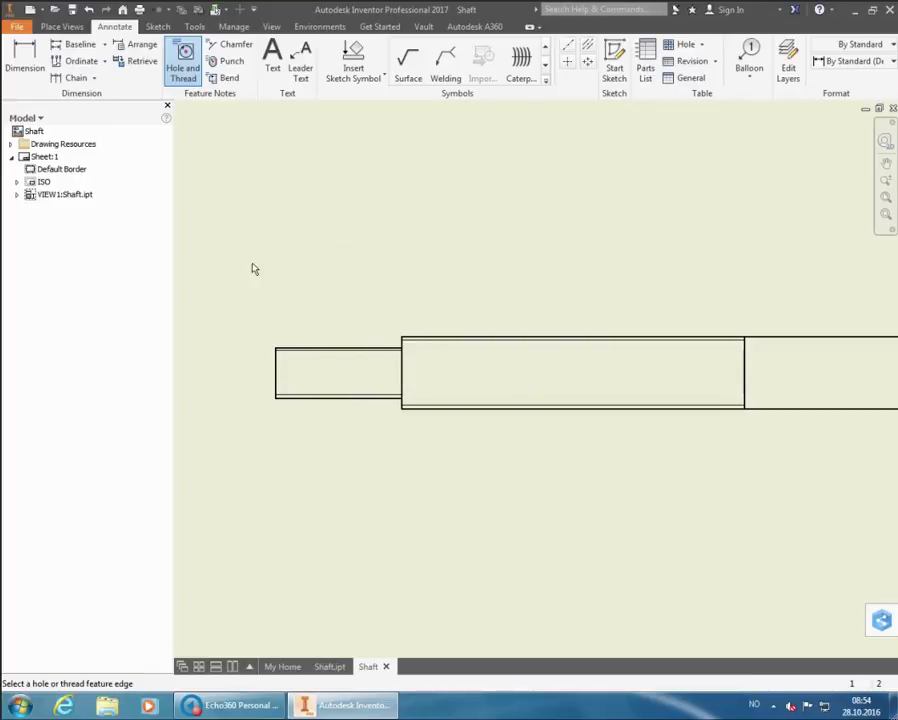
pyautogui.click(292, 349)
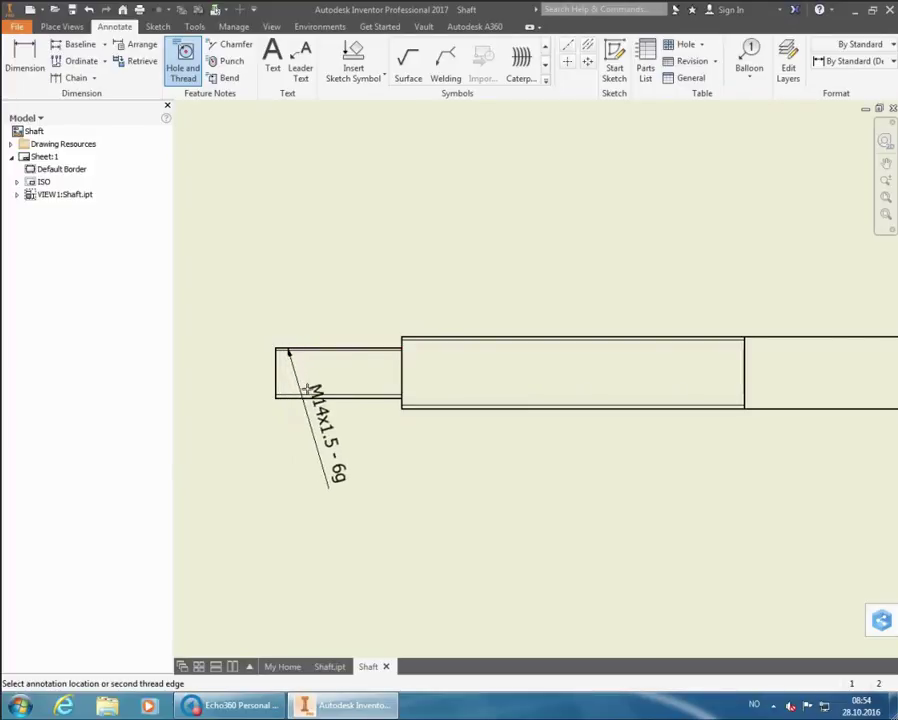
pyautogui.click(308, 411)
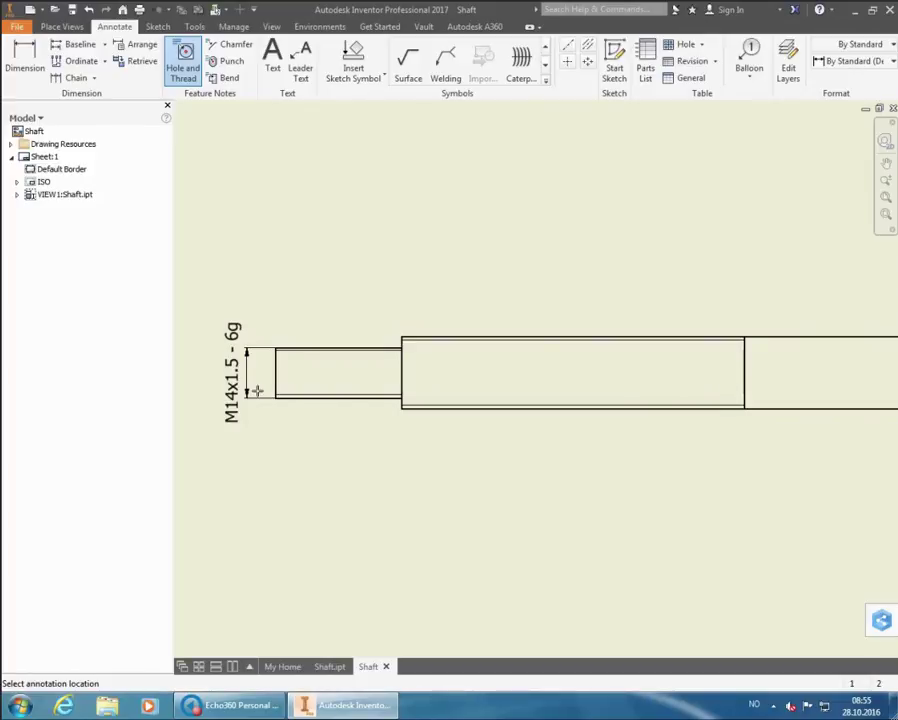
pyautogui.click(257, 390)
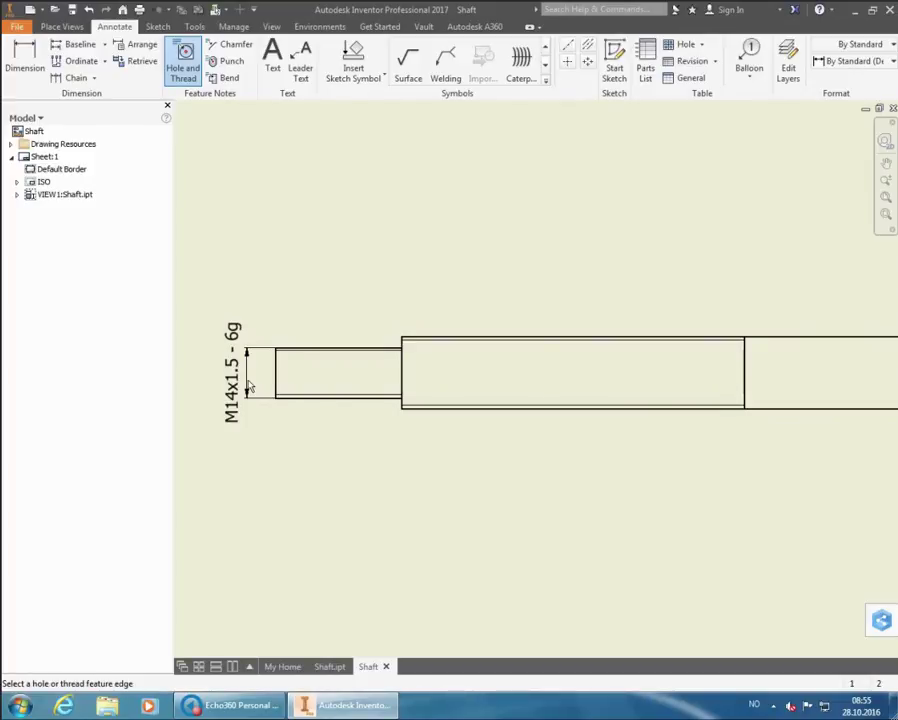
pyautogui.rightClick(360, 232)
pyautogui.click(396, 228)
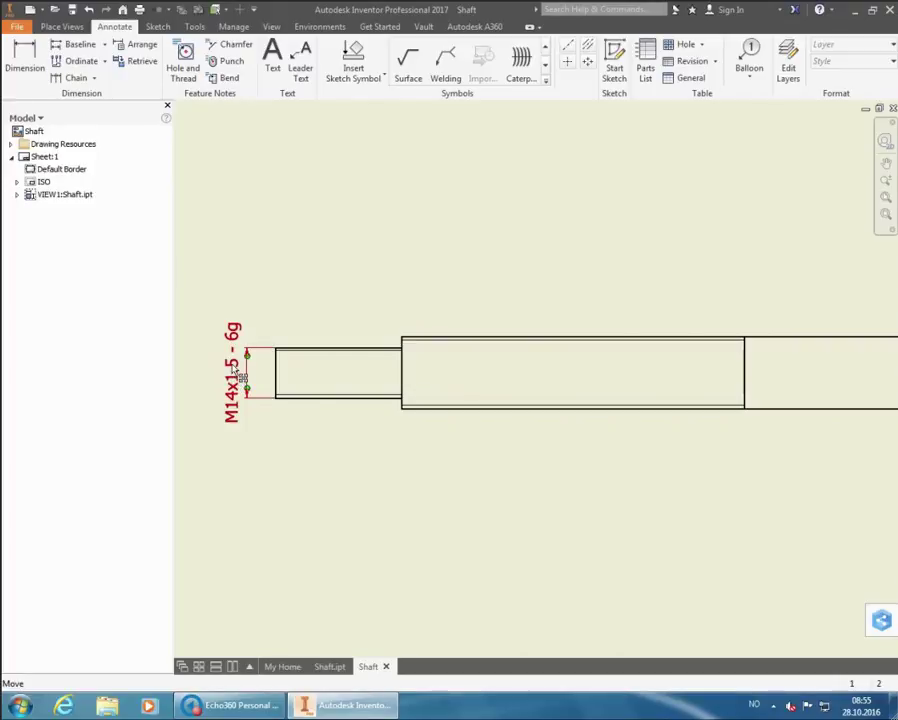
pyautogui.click(237, 375)
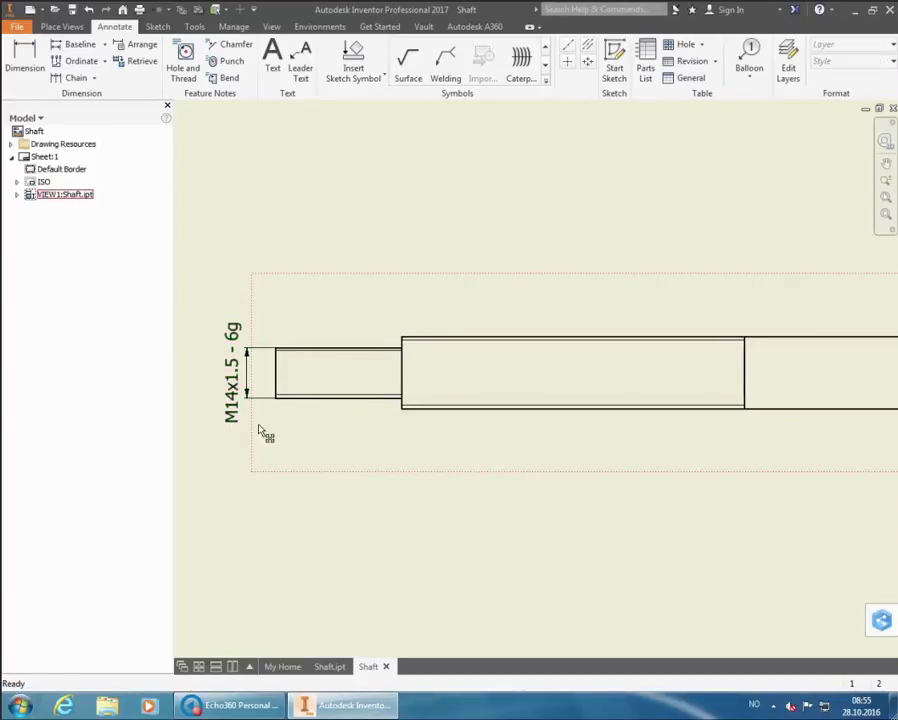
pyautogui.click(236, 418)
pyautogui.rightClick(236, 418)
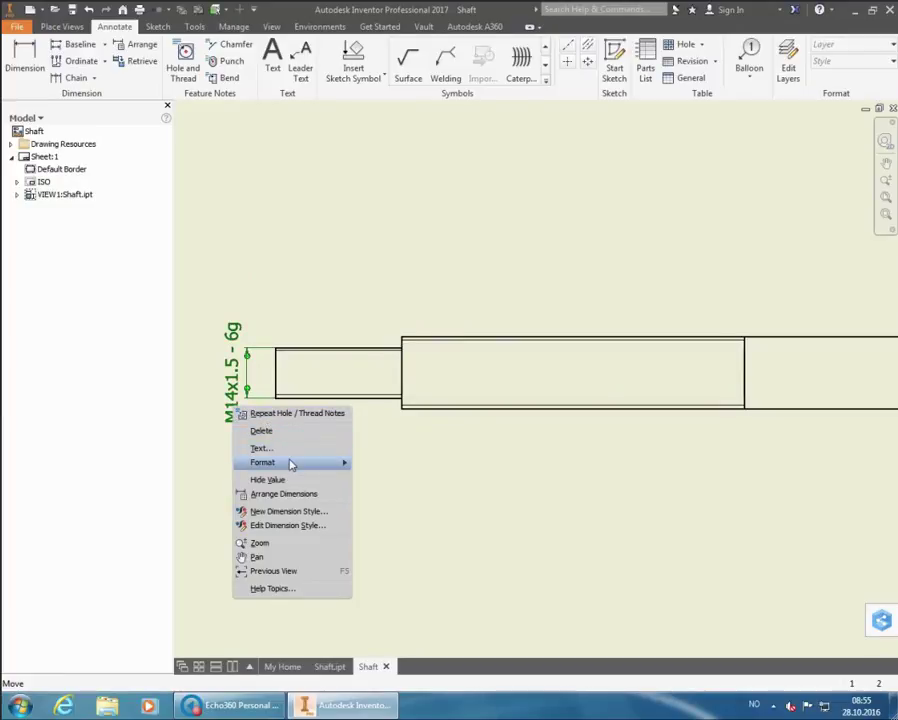
pyautogui.moveTo(290, 469)
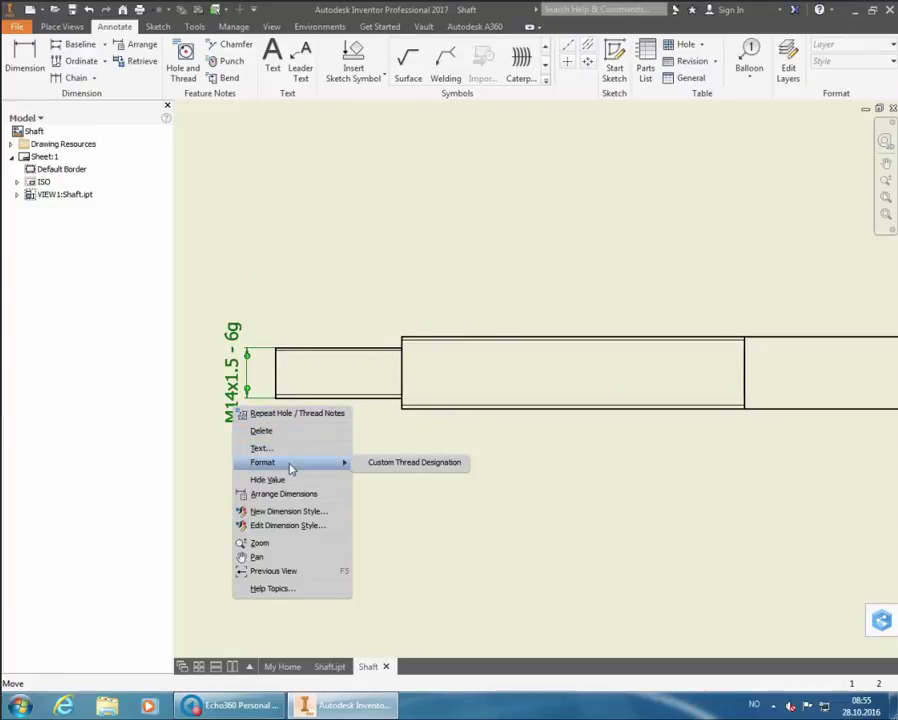
pyautogui.click(381, 475)
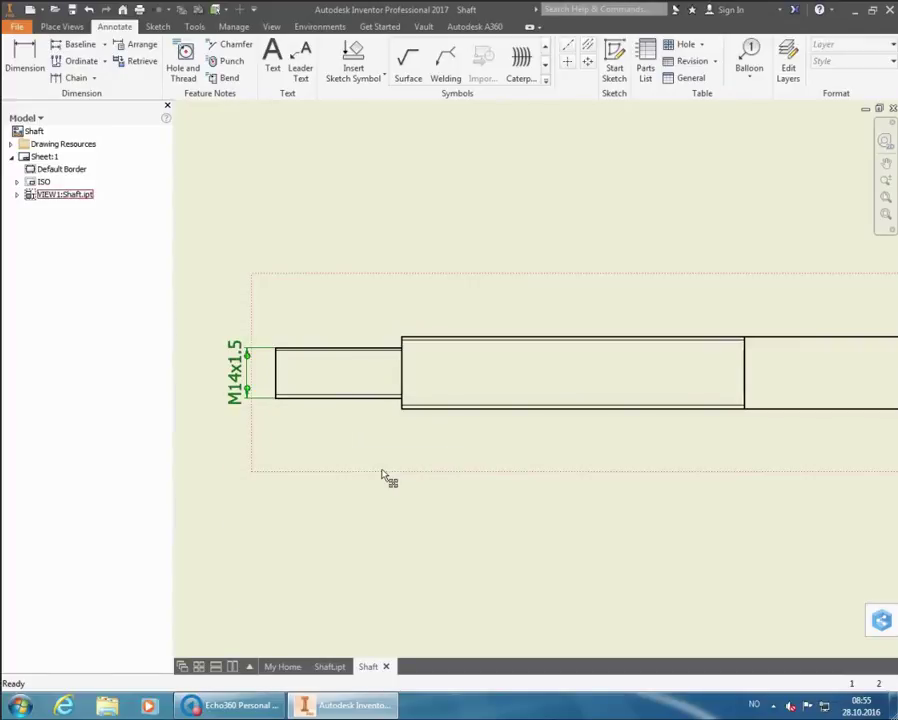
pyautogui.rightClick(240, 390)
pyautogui.moveTo(300, 450)
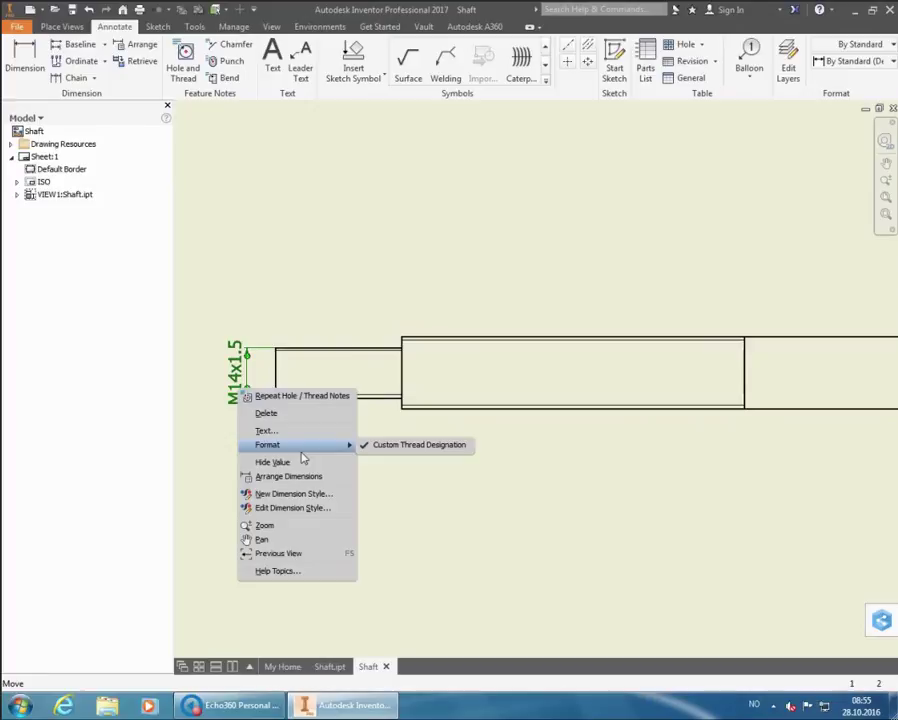
pyautogui.click(394, 445)
pyautogui.click(240, 267)
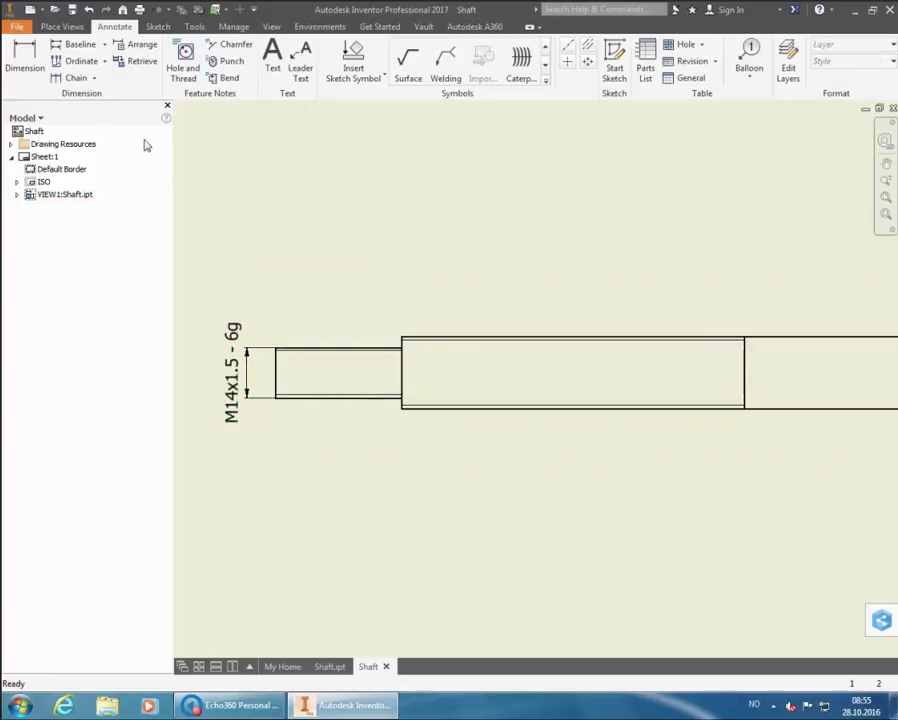
pyautogui.click(184, 62)
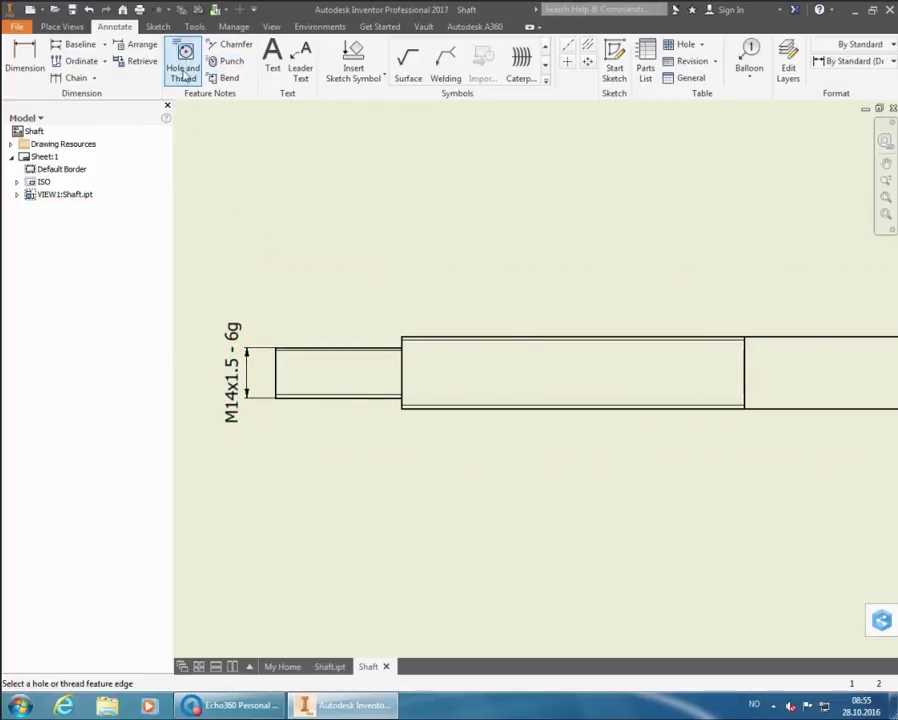
pyautogui.press('Escape')
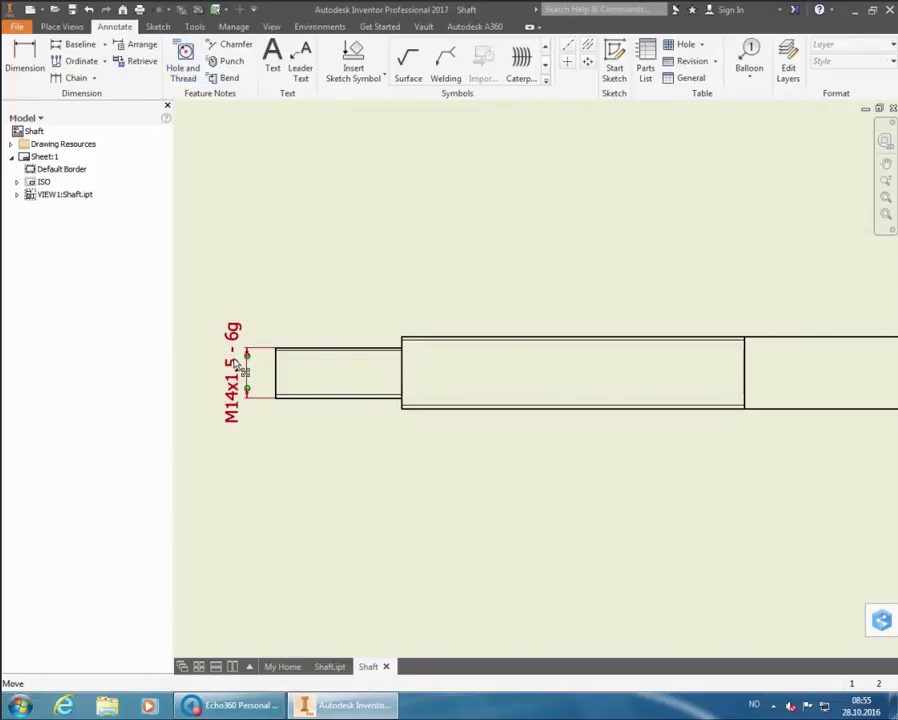
pyautogui.click(242, 372)
pyautogui.rightClick(243, 373)
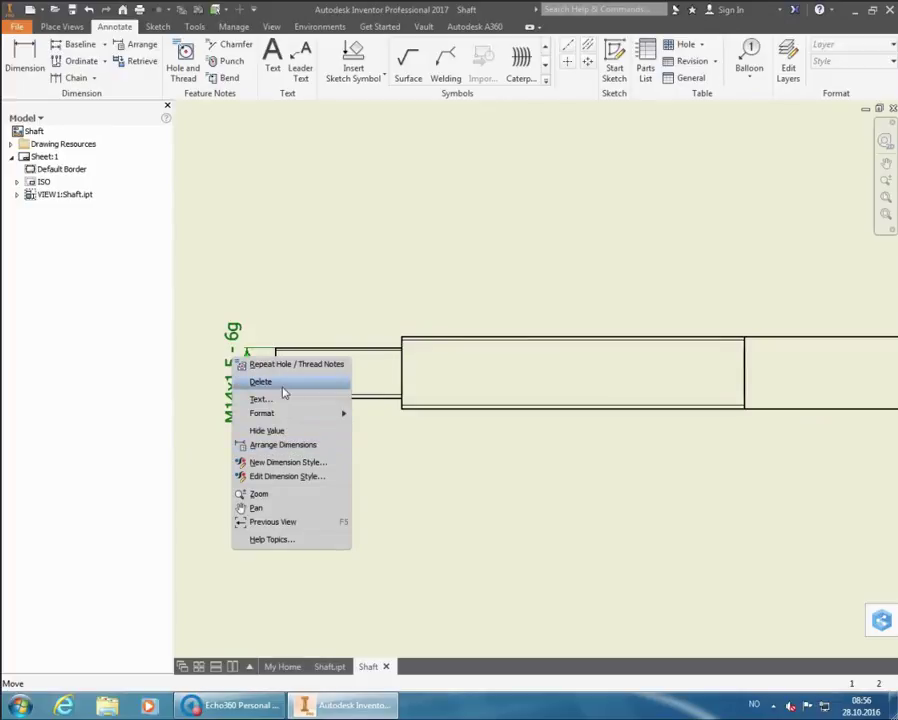
pyautogui.click(285, 398)
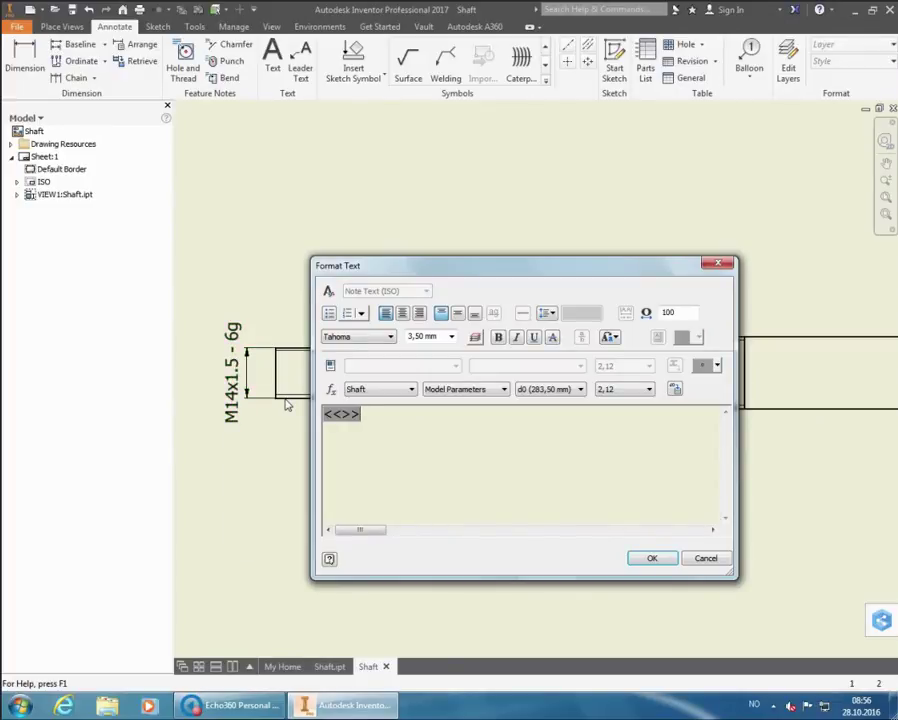
pyautogui.click(703, 558)
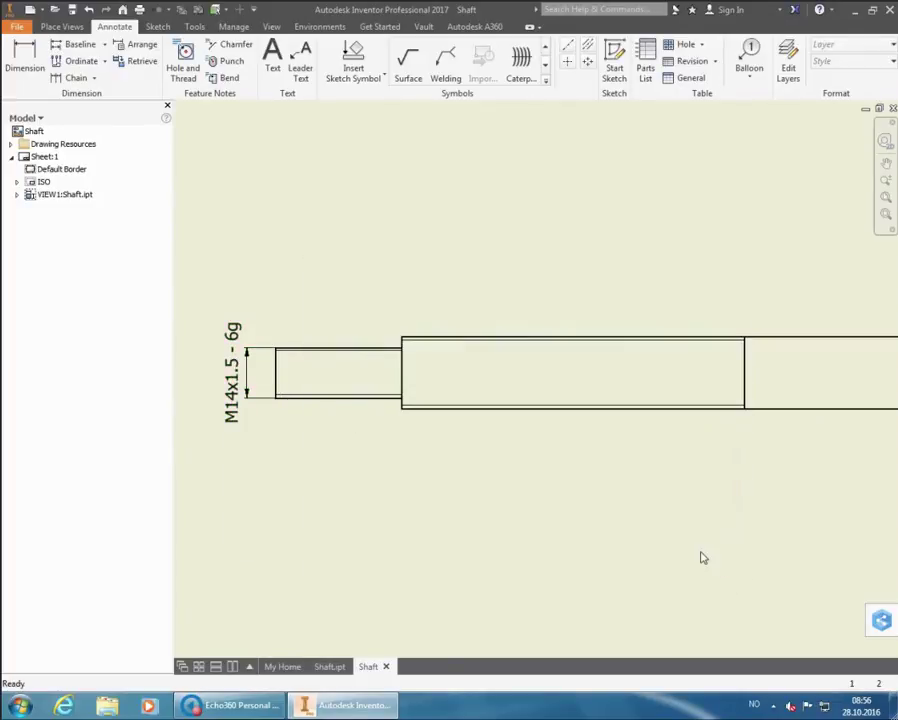
pyautogui.click(185, 70)
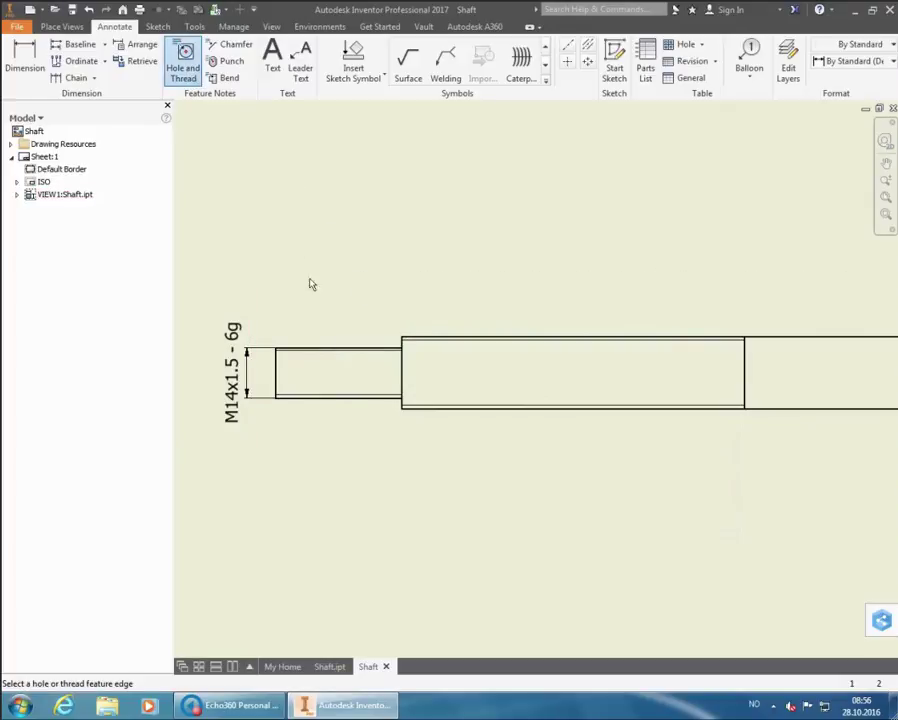
pyautogui.click(338, 357)
pyautogui.click(356, 303)
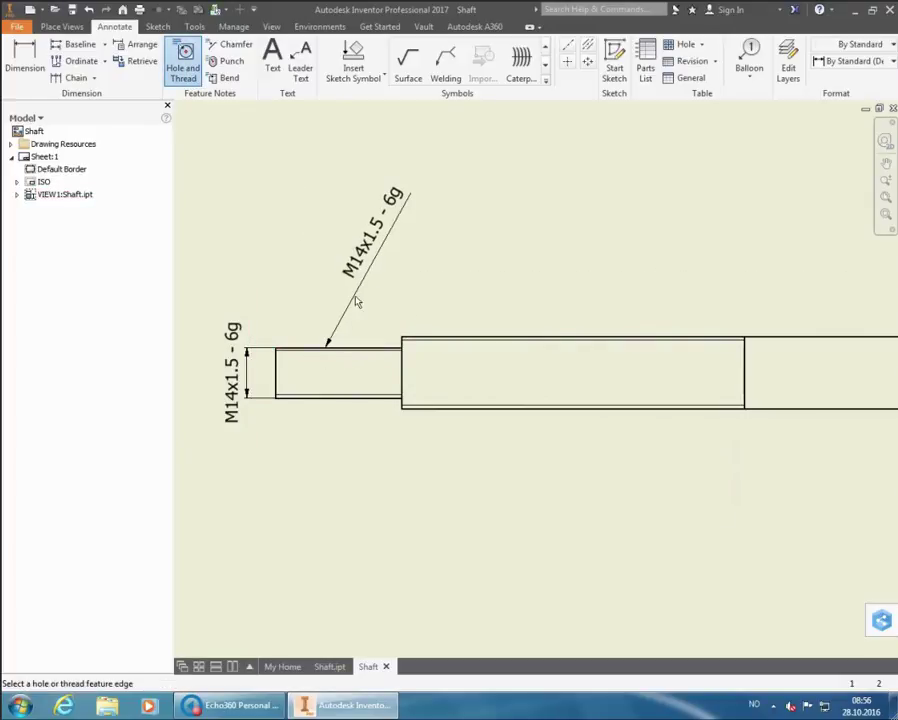
pyautogui.press('Escape')
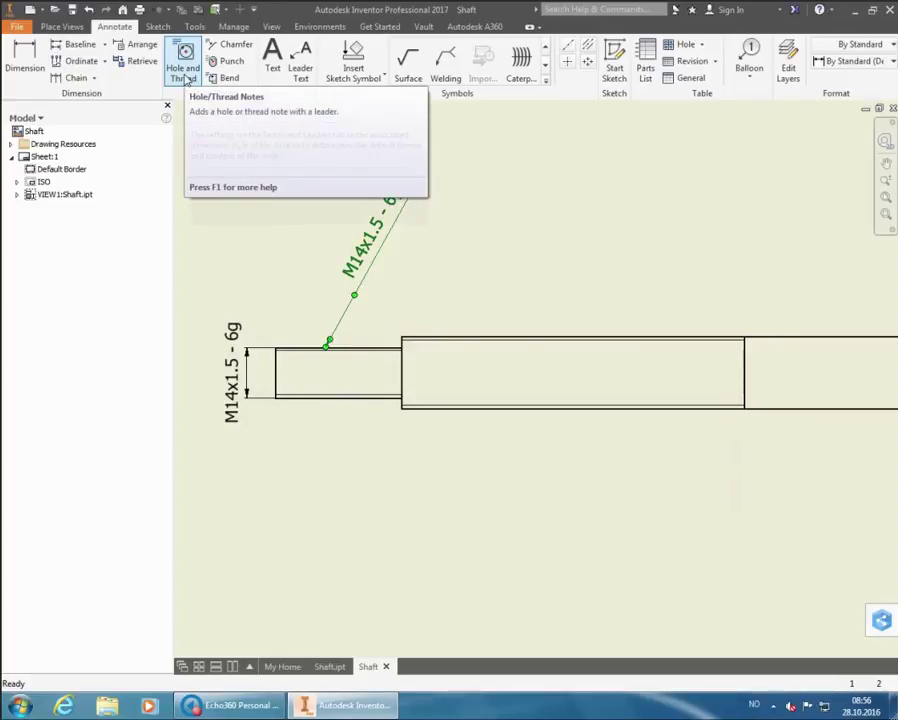
pyautogui.rightClick(398, 212)
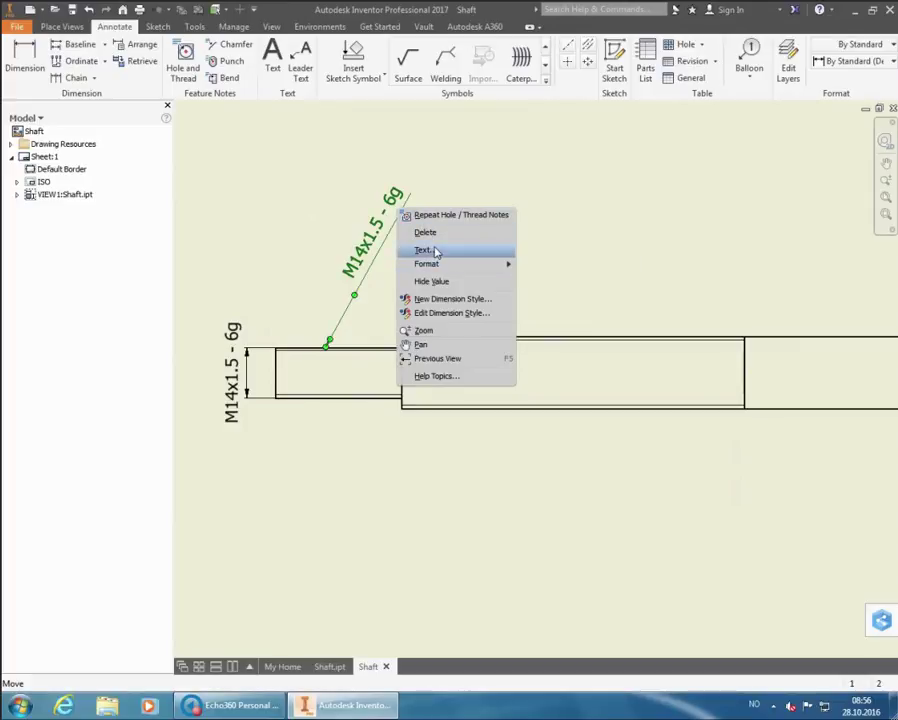
pyautogui.click(585, 222)
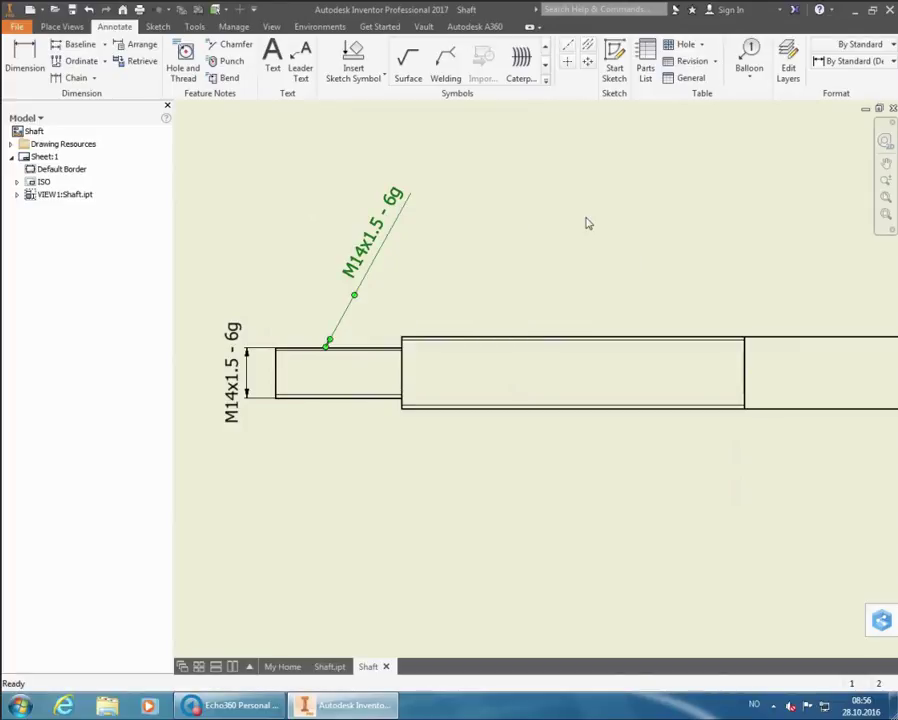
pyautogui.press('Delete')
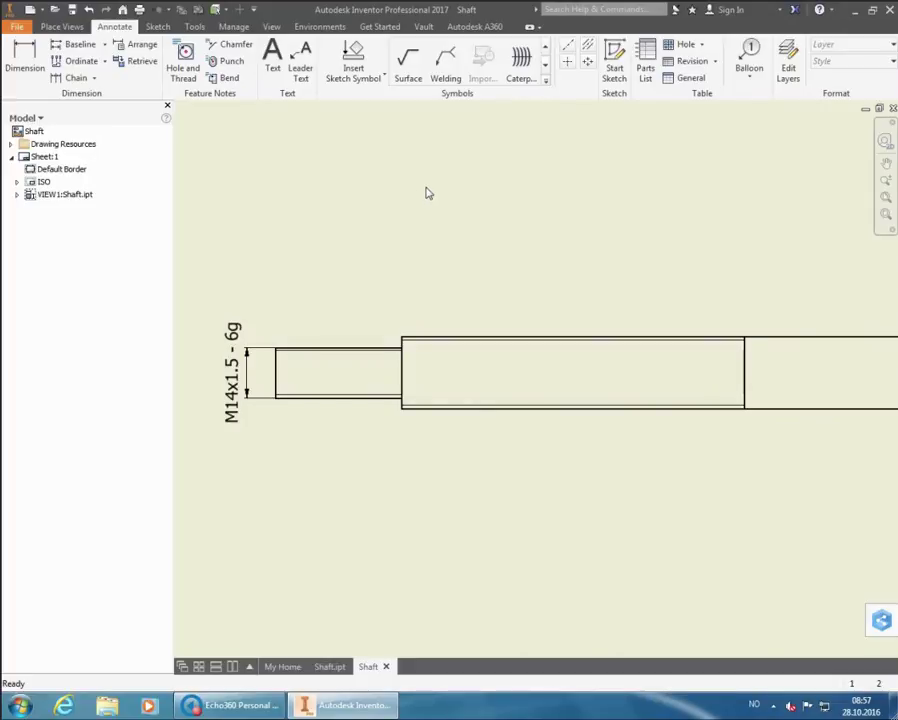
# Step: Save the drawing as Shaft.idw and create a new part from Standard (mm).ipt
pyautogui.click(73, 10)
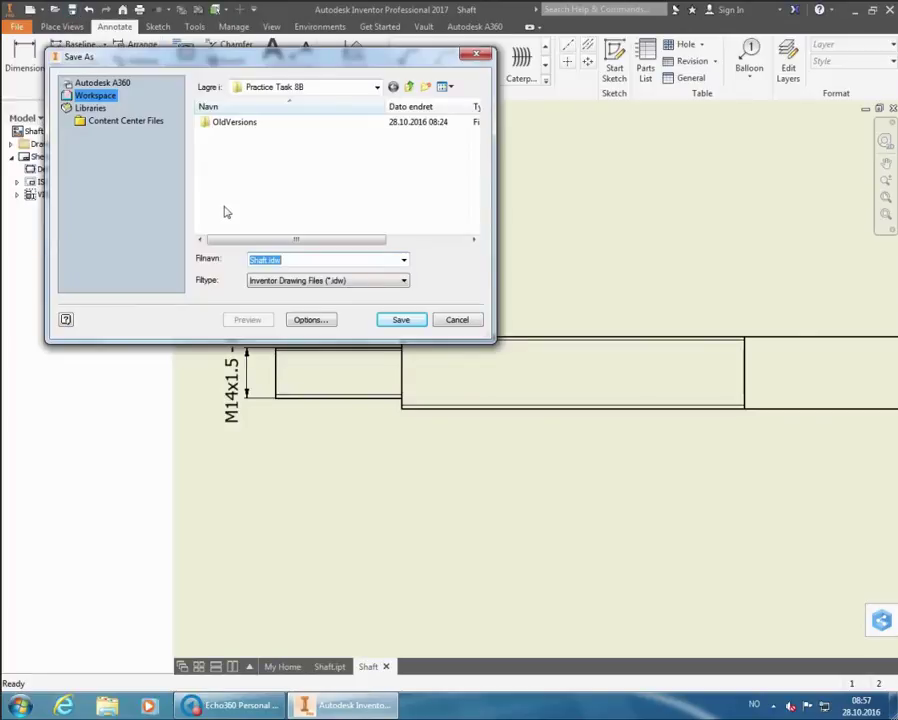
pyautogui.click(396, 319)
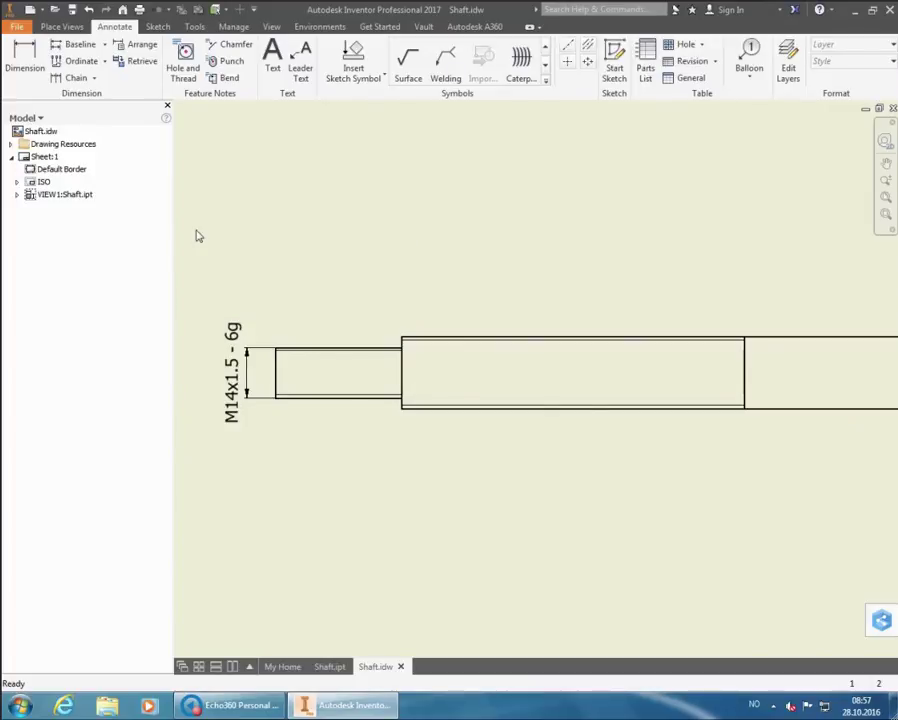
pyautogui.click(30, 9)
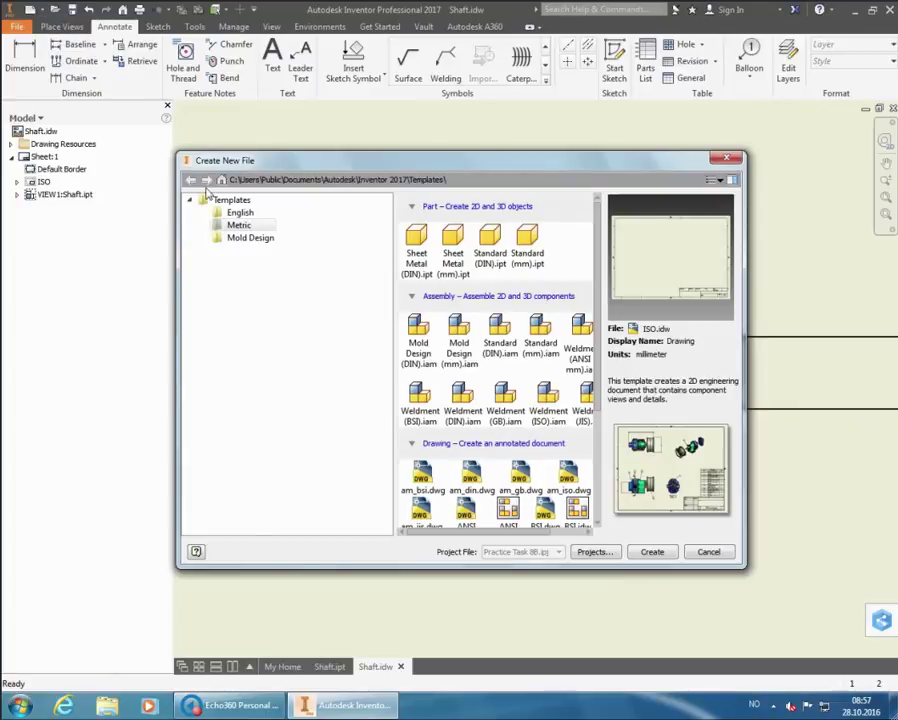
pyautogui.click(531, 240)
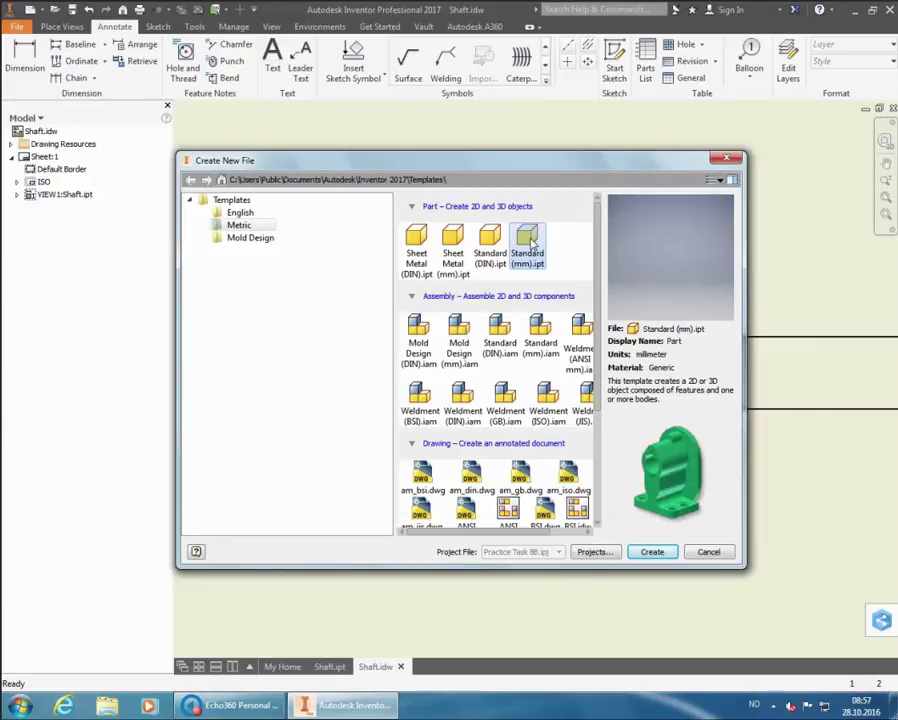
pyautogui.click(652, 551)
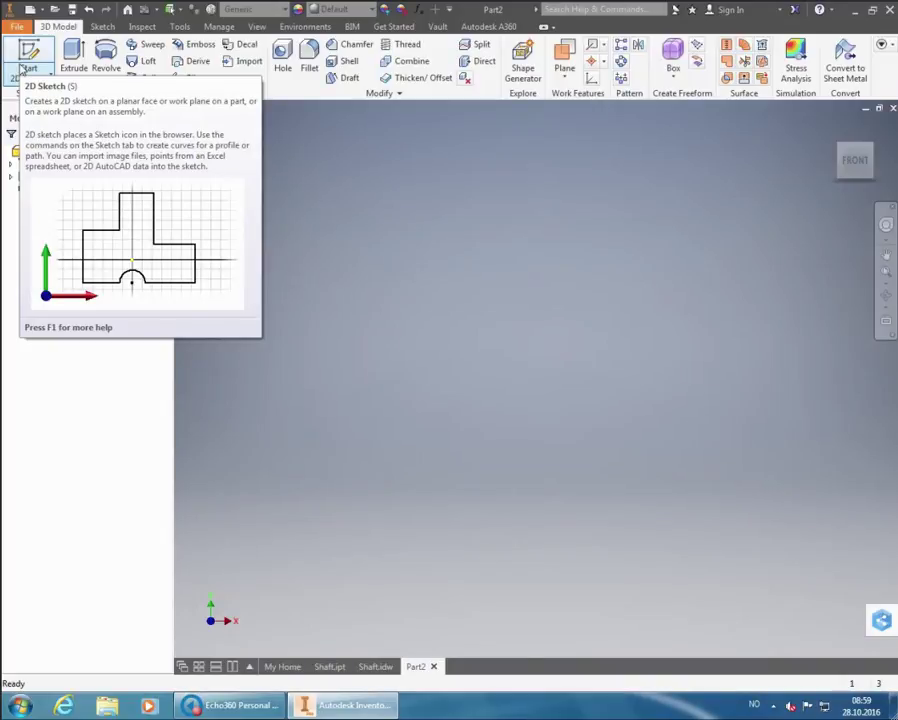
# Step: Sketch a 125 mm circle centred on the XZ-plane origin, zoom to fit, and finish the sketch
pyautogui.click(24, 60)
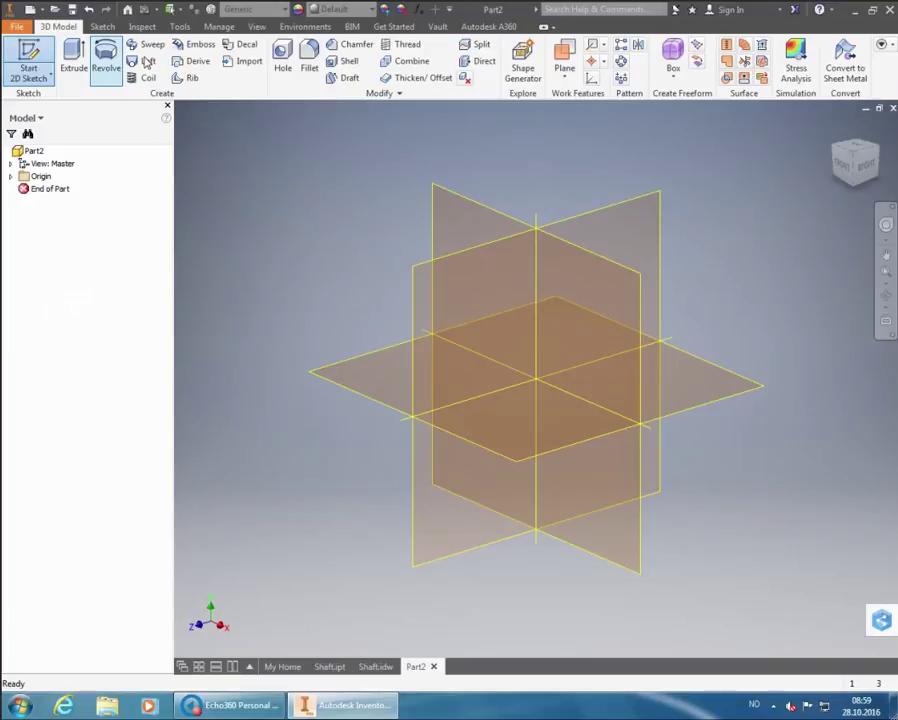
pyautogui.click(536, 415)
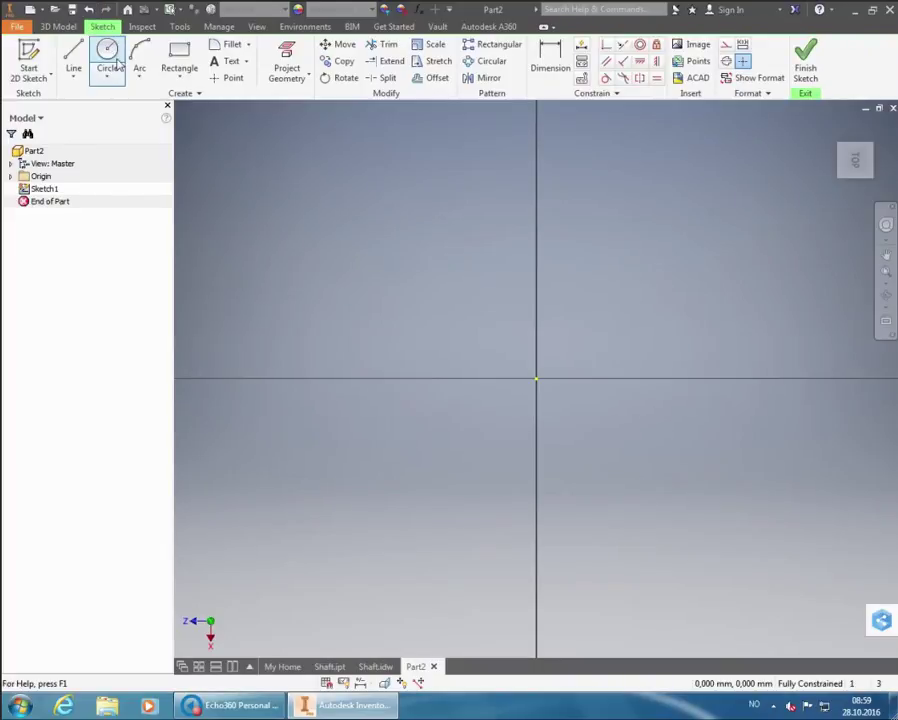
pyautogui.click(112, 60)
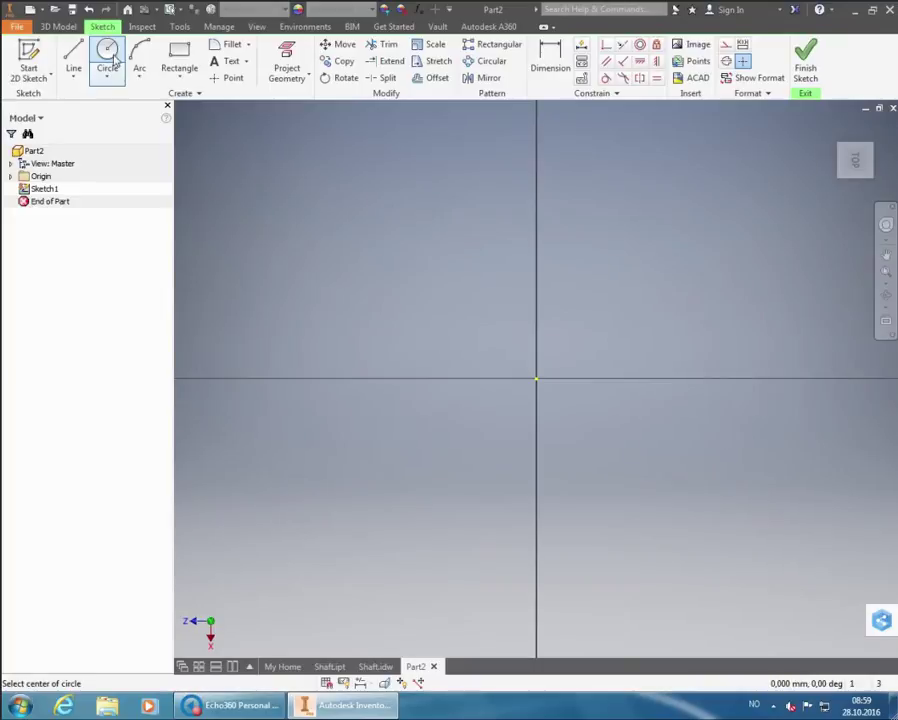
pyautogui.click(536, 378)
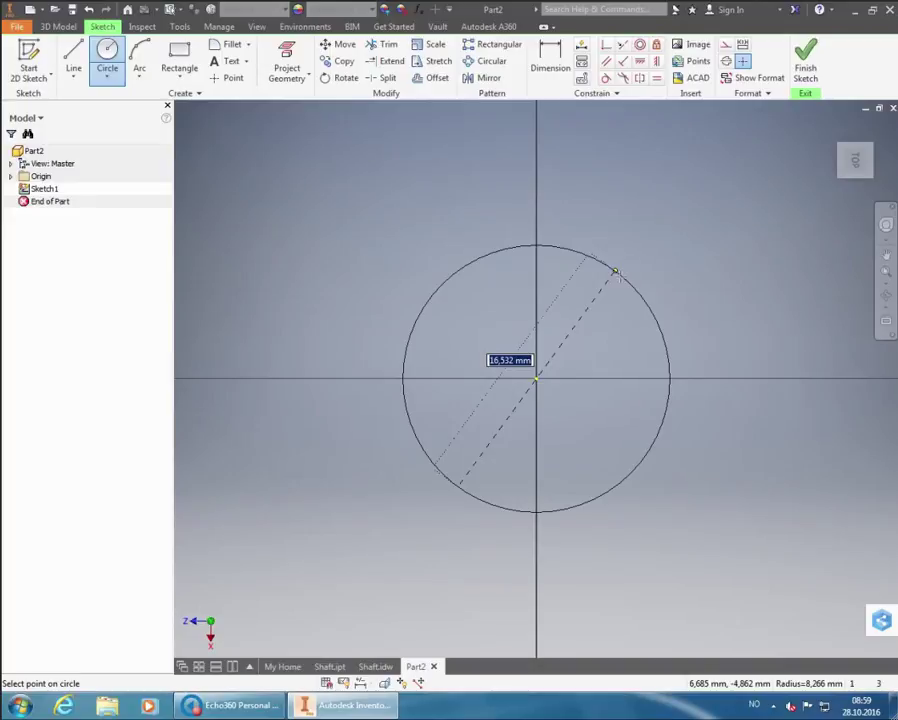
pyautogui.write('1')
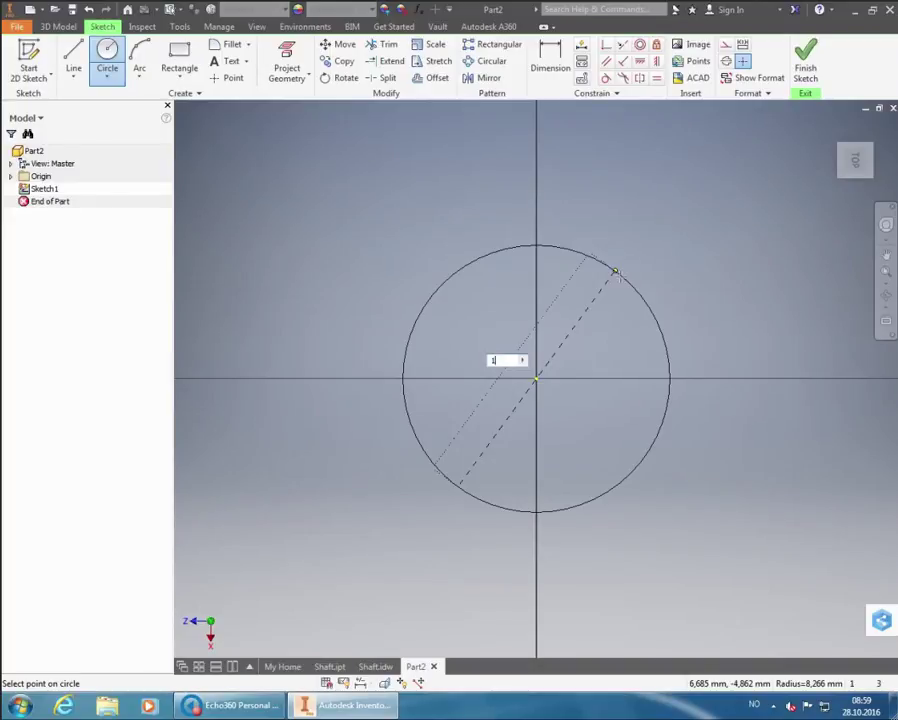
pyautogui.write('25')
pyautogui.press('Return')
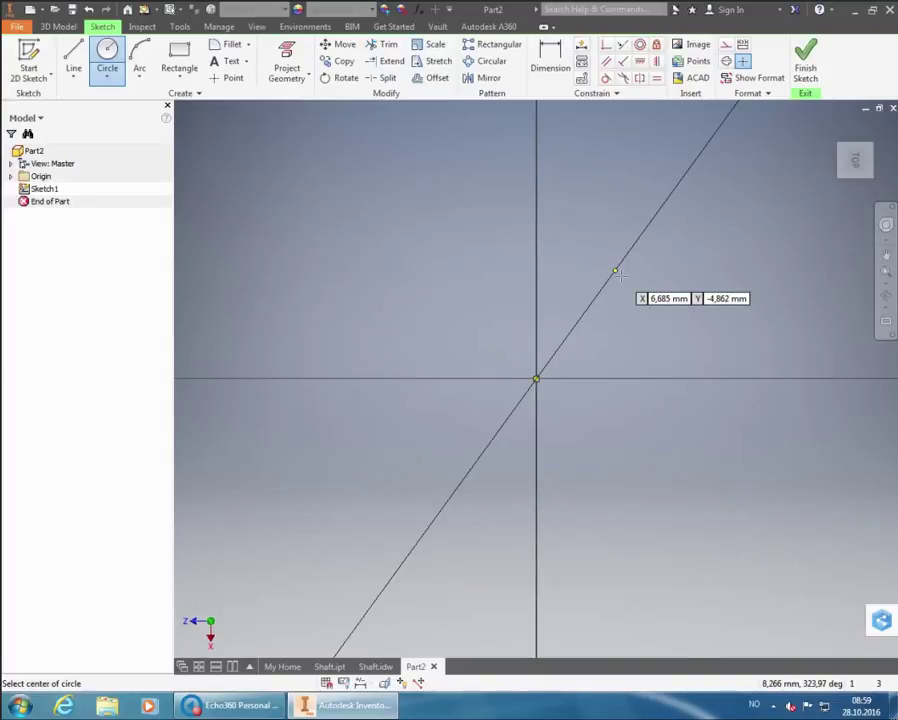
pyautogui.click(886, 272)
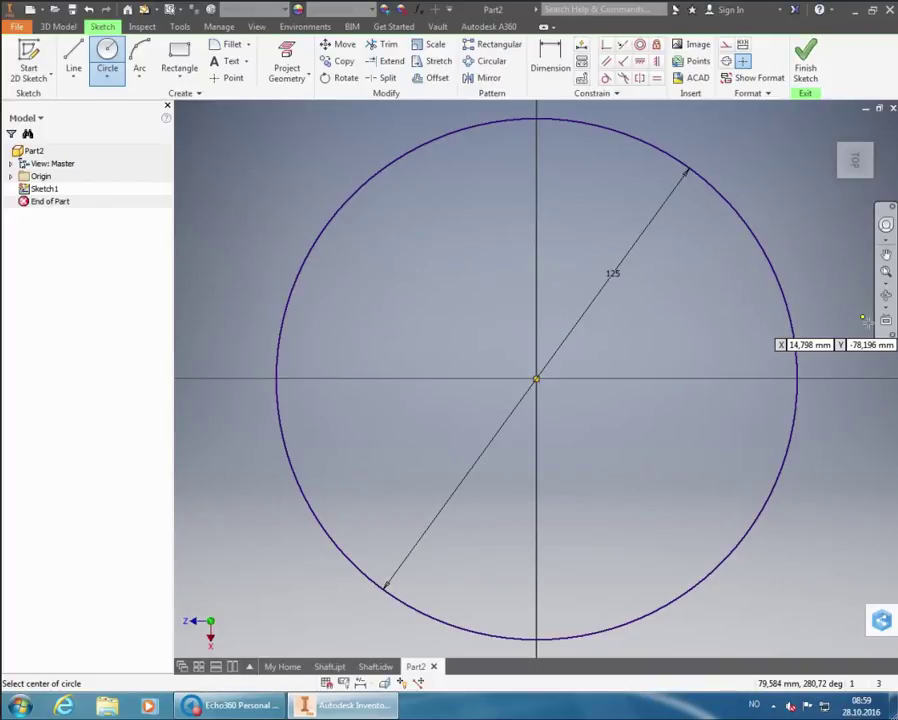
pyautogui.click(806, 60)
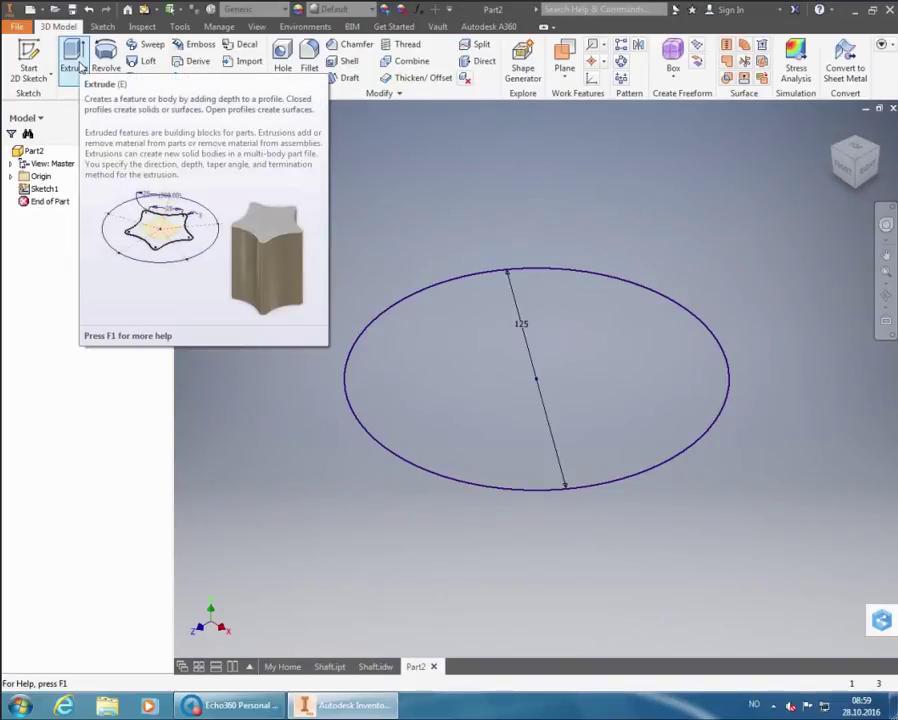
# Step: Extrude the 125 mm circle 17 mm into a solid disc
pyautogui.click(80, 66)
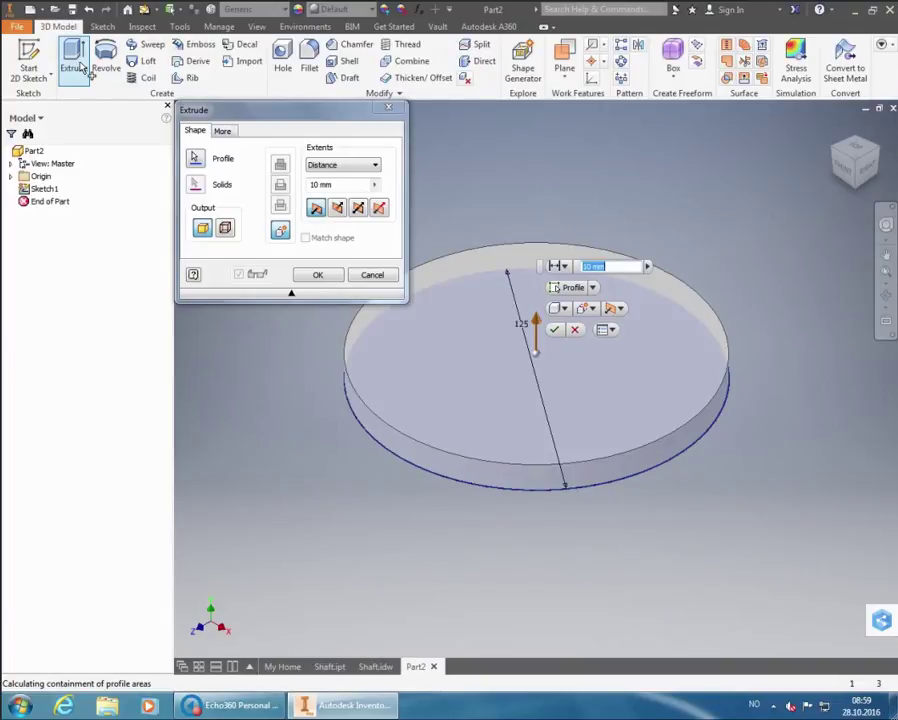
pyautogui.write('17')
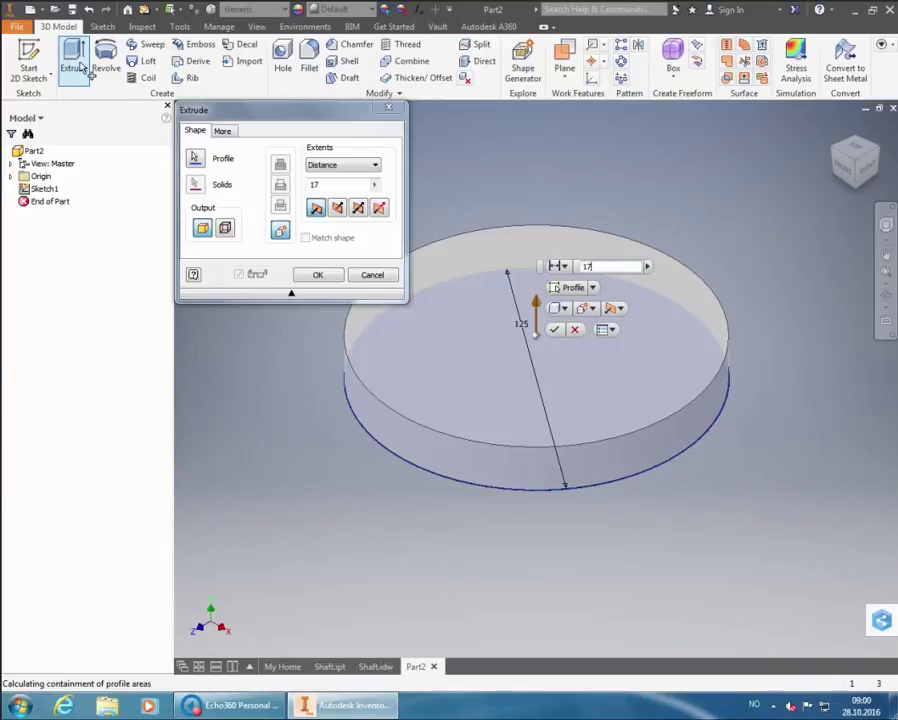
pyautogui.press('Return')
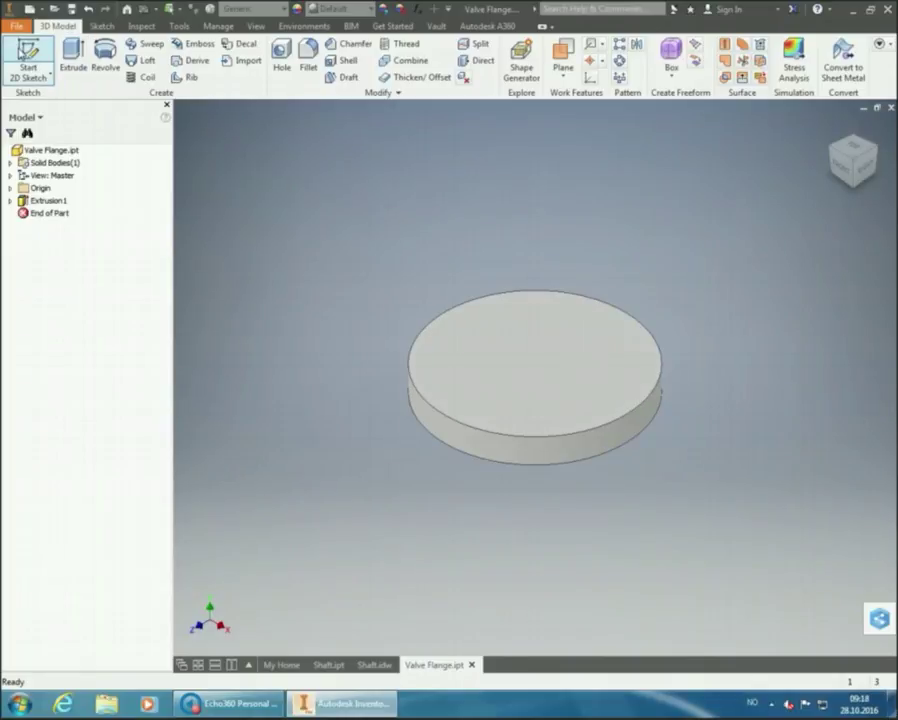
# Step: Start a new sketch on the disc's top face and rotate the view upright
pyautogui.click(22, 50)
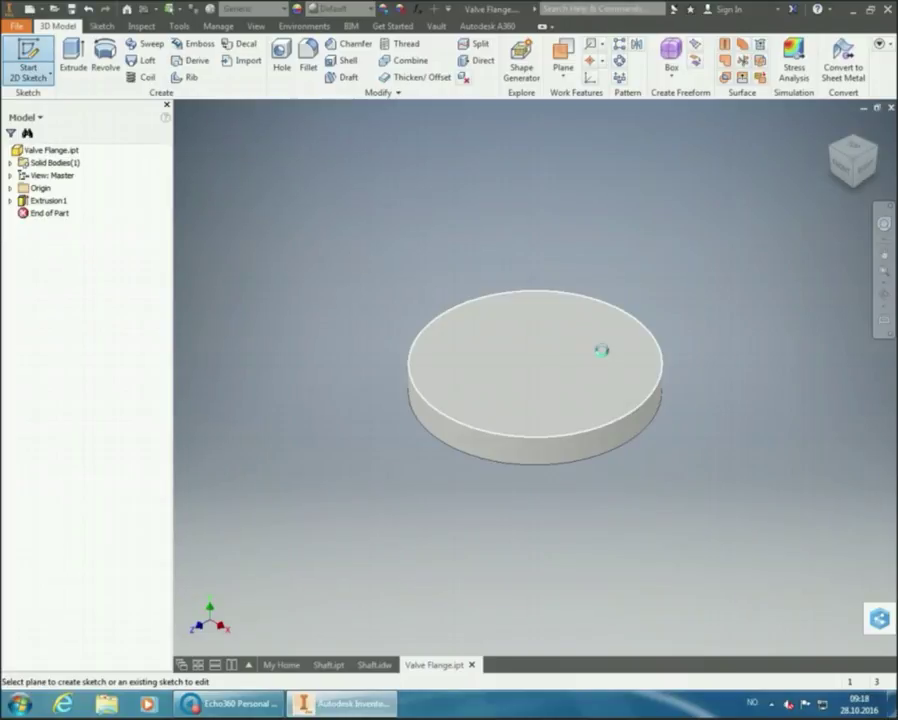
pyautogui.click(600, 350)
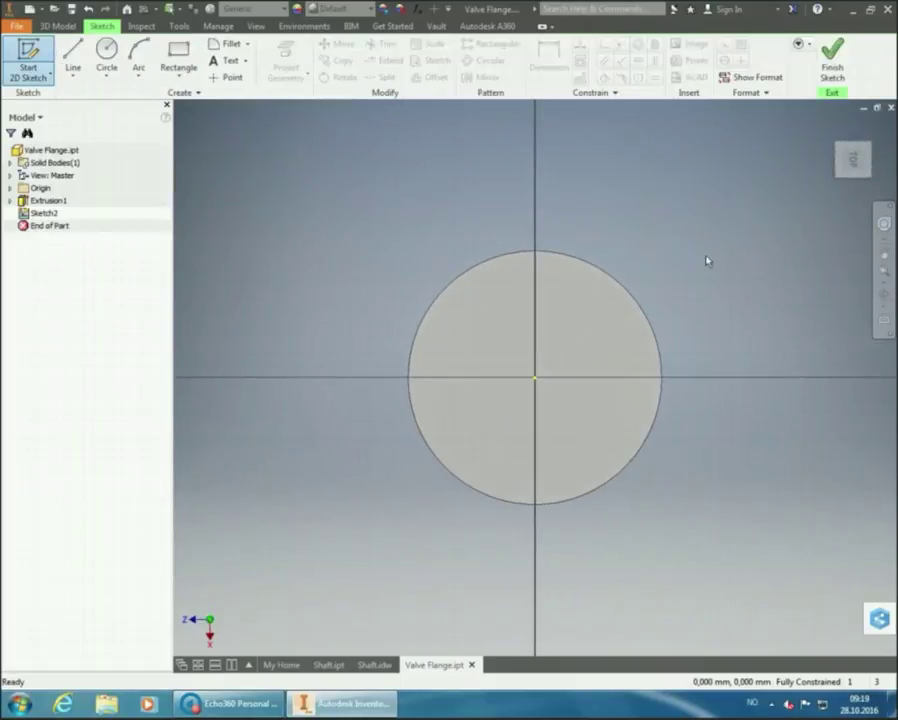
pyautogui.click(882, 128)
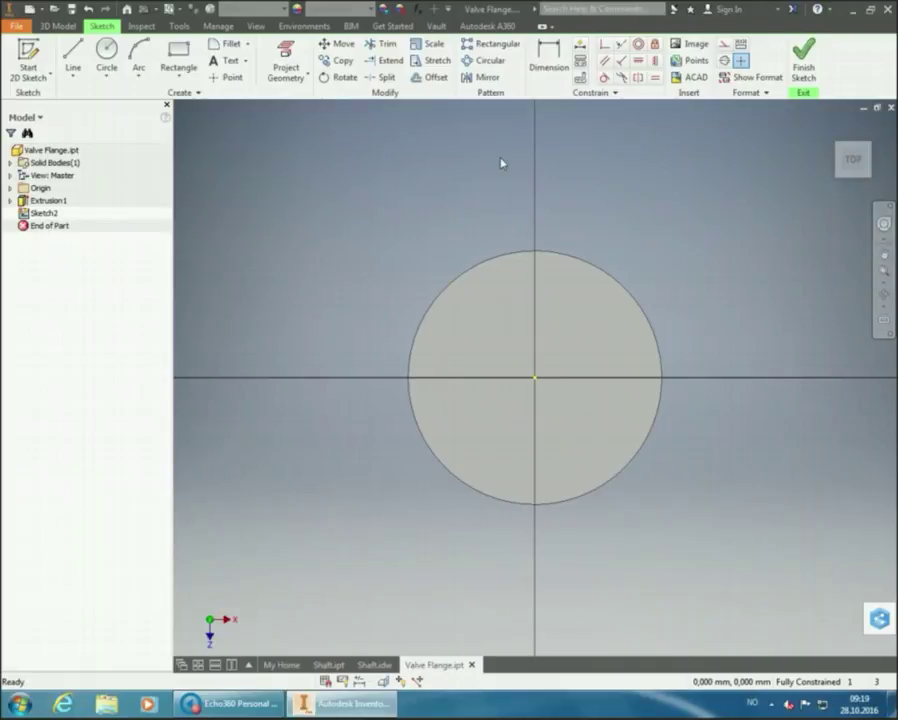
# Step: Draw a 60 × 40 mm centre rectangle at the origin and finish the sketch
pyautogui.click(180, 76)
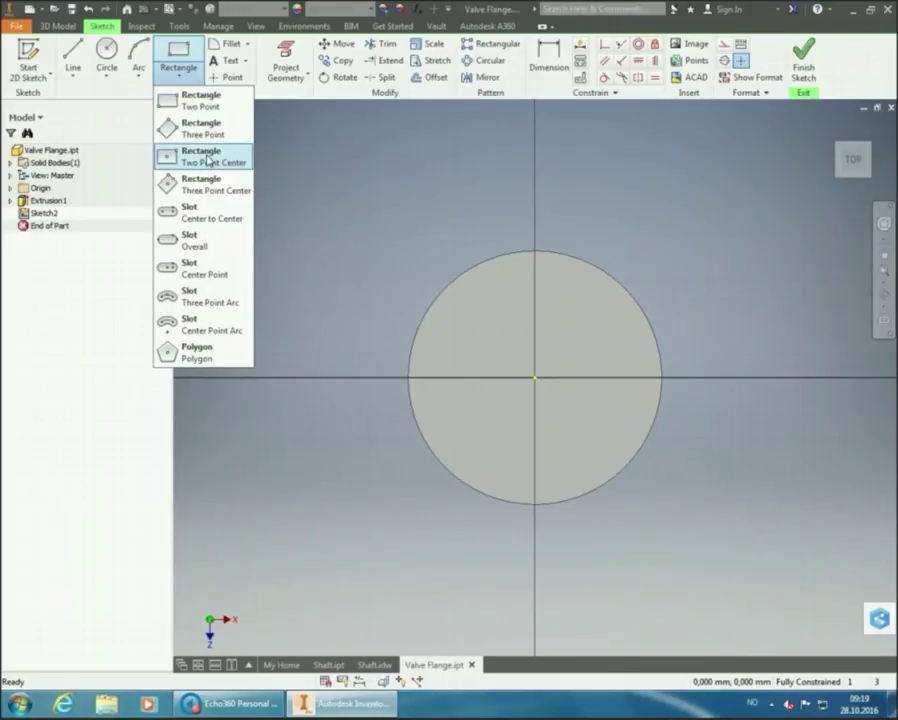
pyautogui.click(207, 158)
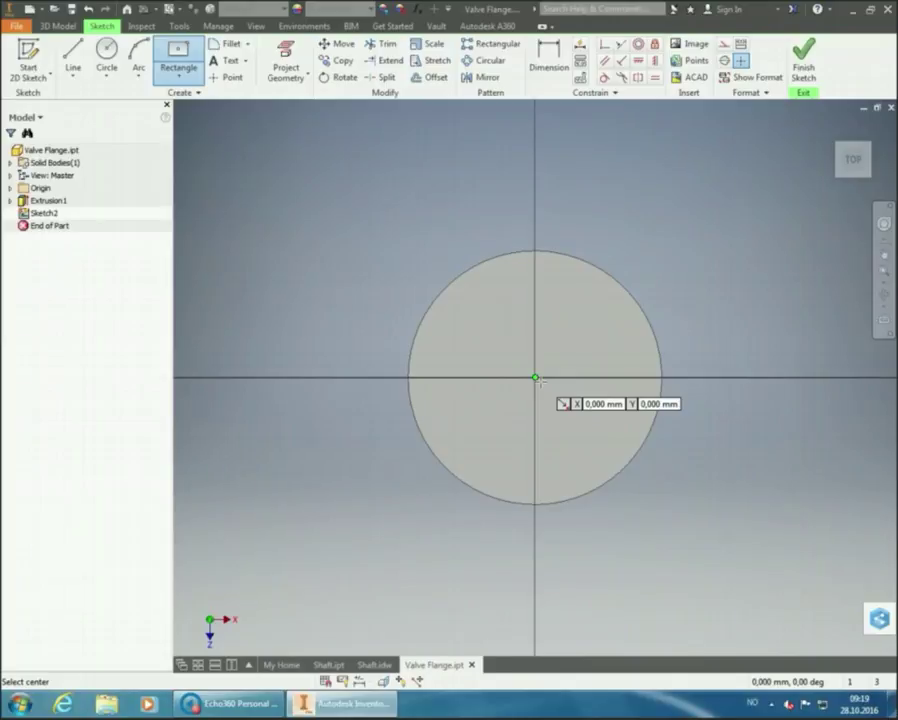
pyautogui.click(536, 378)
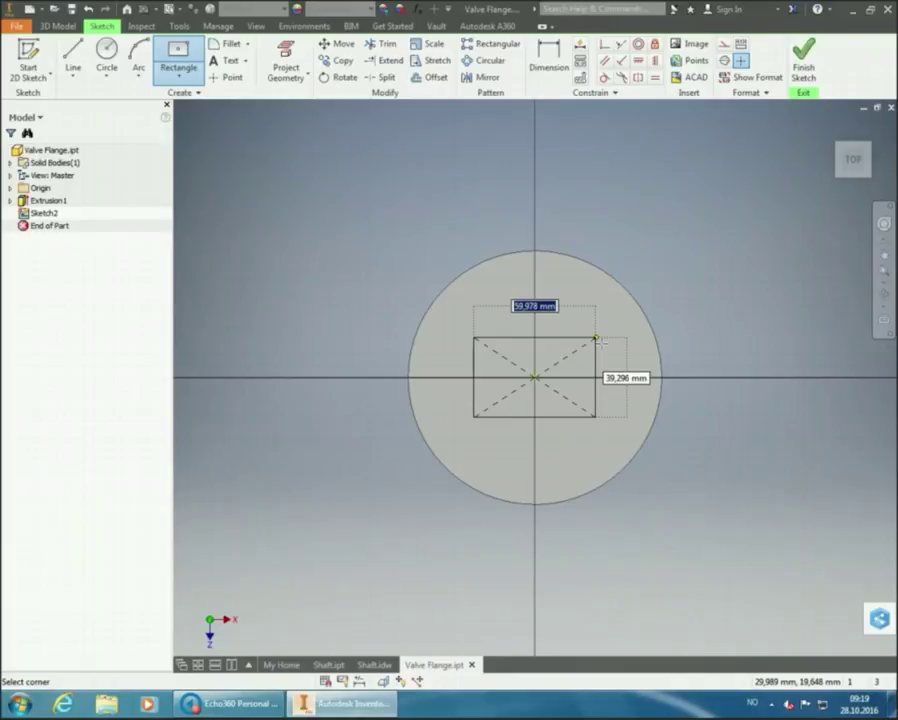
pyautogui.write('6')
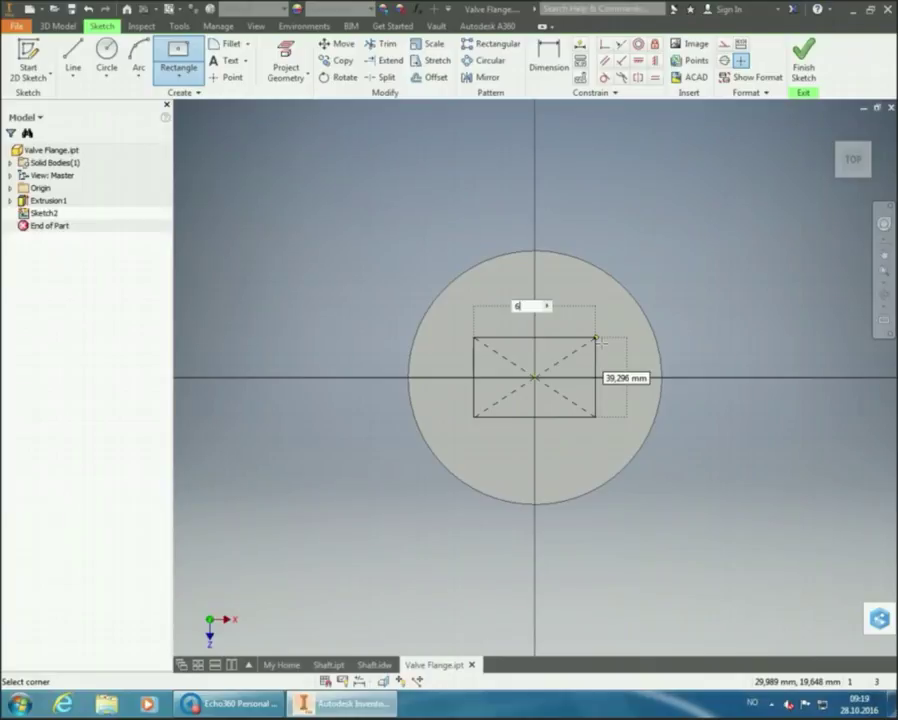
pyautogui.write('0')
pyautogui.press('Tab')
pyautogui.write('4')
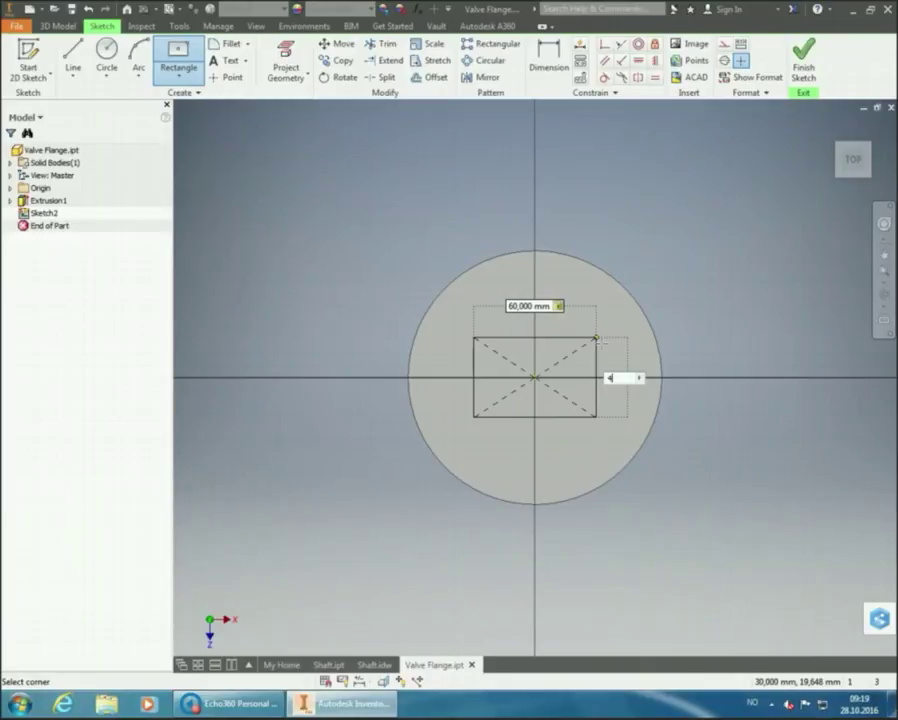
pyautogui.write('0')
pyautogui.press('Tab')
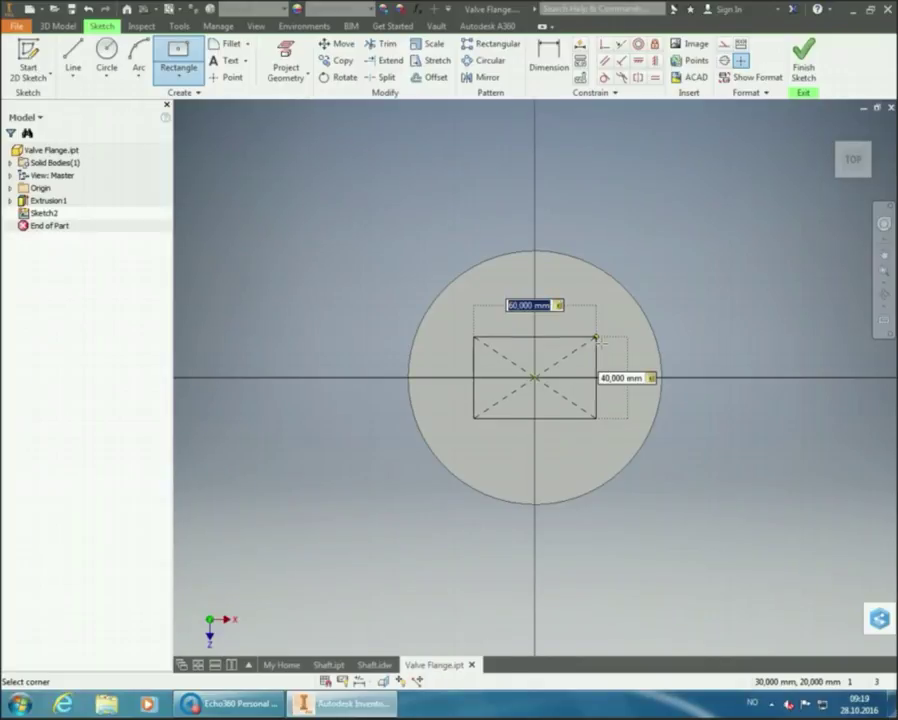
pyautogui.press('Return')
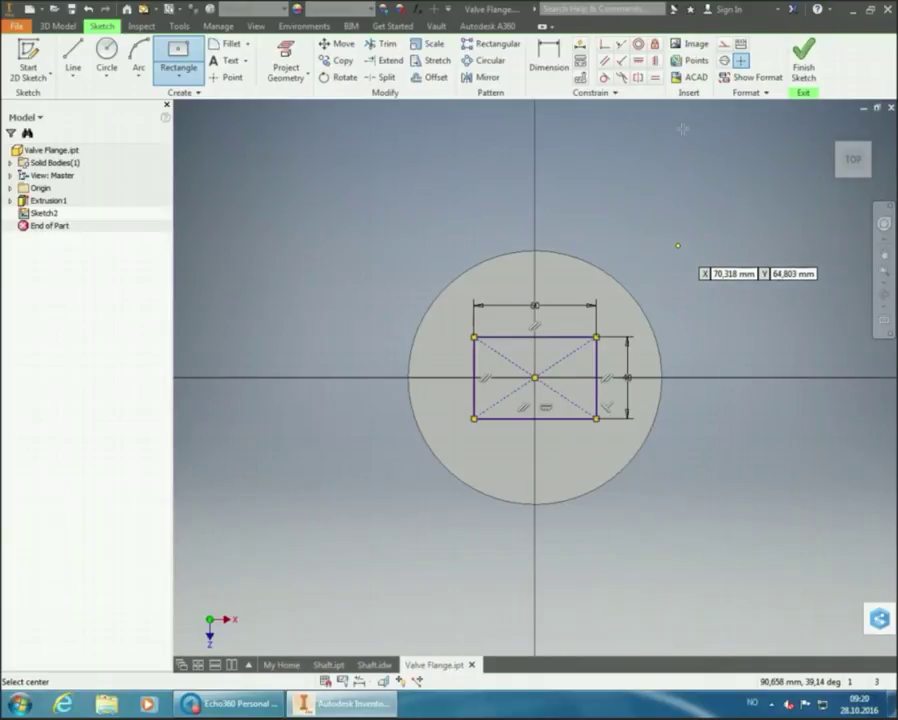
pyautogui.click(815, 69)
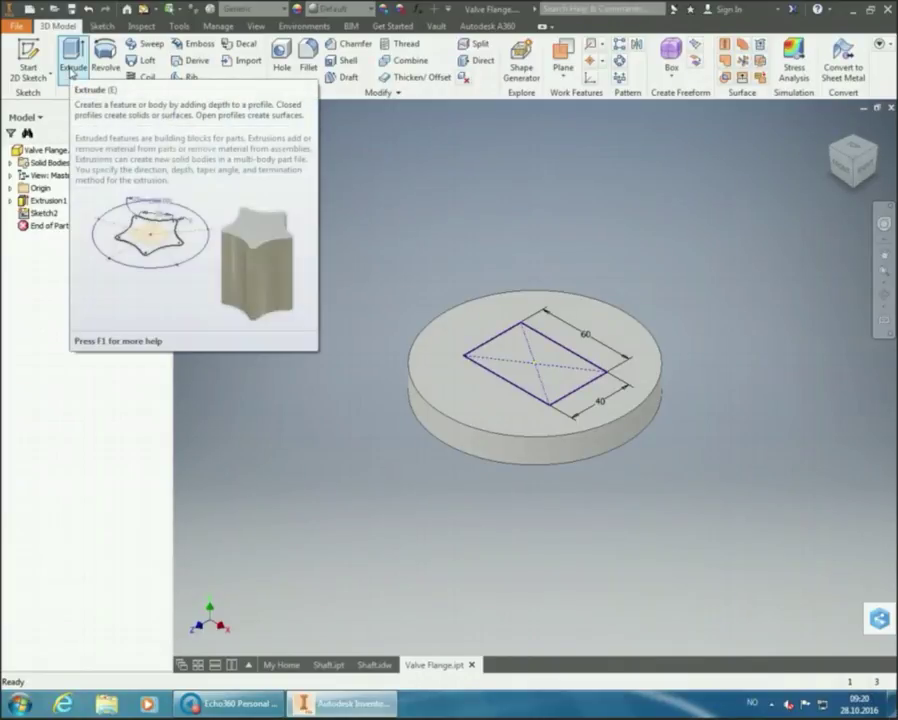
# Step: Extrude the 60 by 40 rectangle 80 mm upward to create Extrusion2, a block on the disc
pyautogui.click(72, 66)
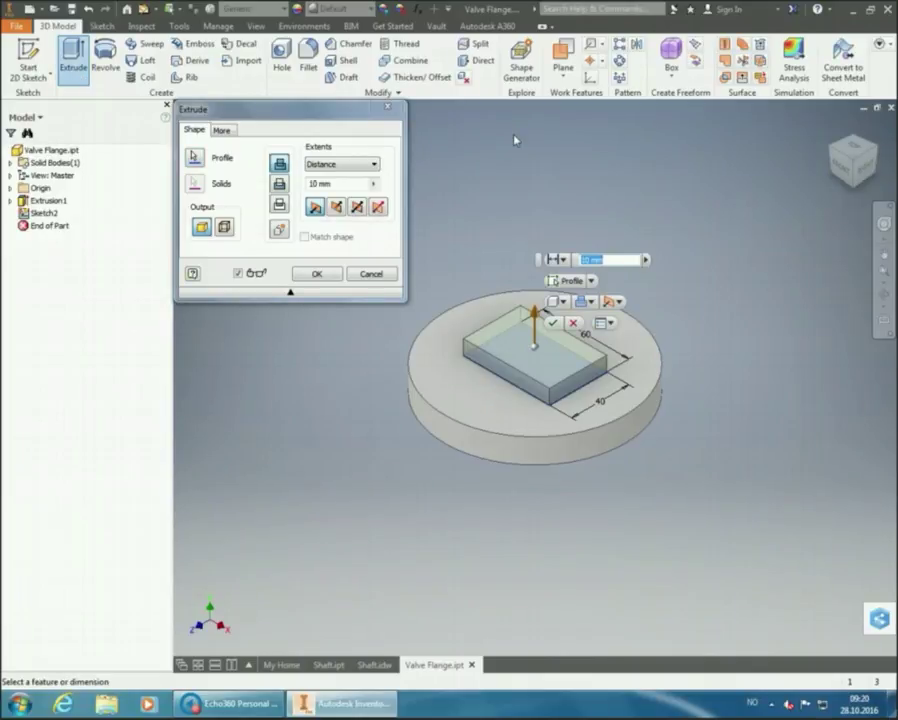
pyautogui.write('80')
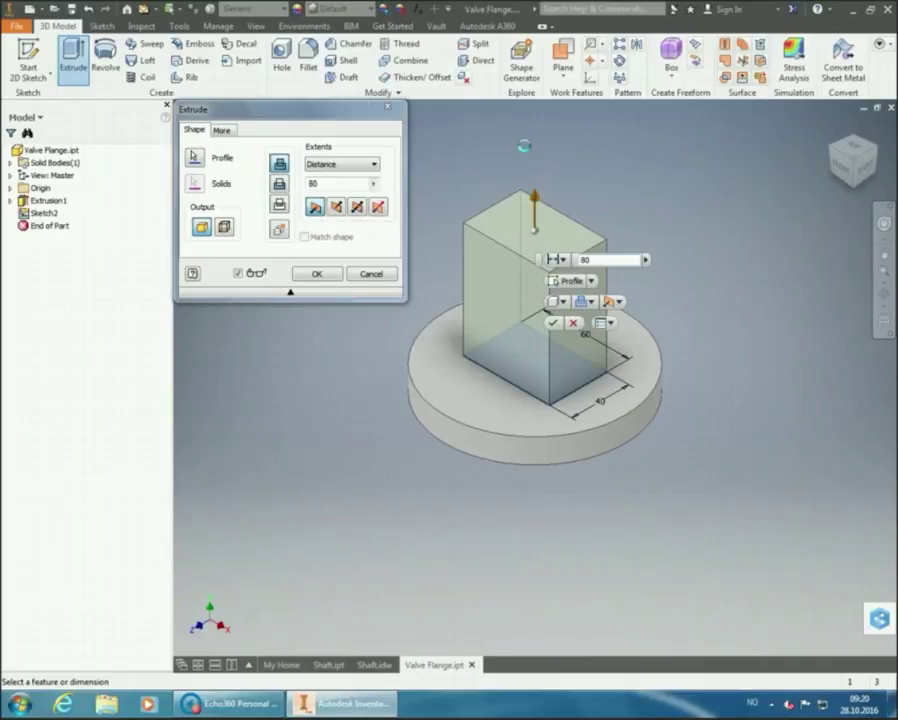
pyautogui.press('Return')
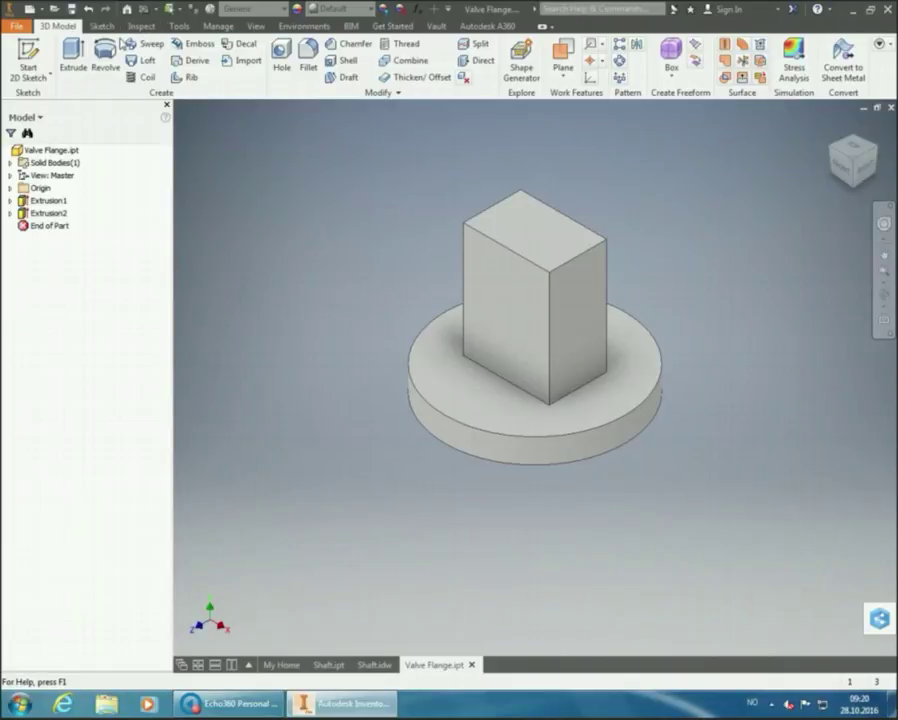
# Step: Start Sketch3 on the block's front face and slice the graphics to view it directly
pyautogui.click(32, 52)
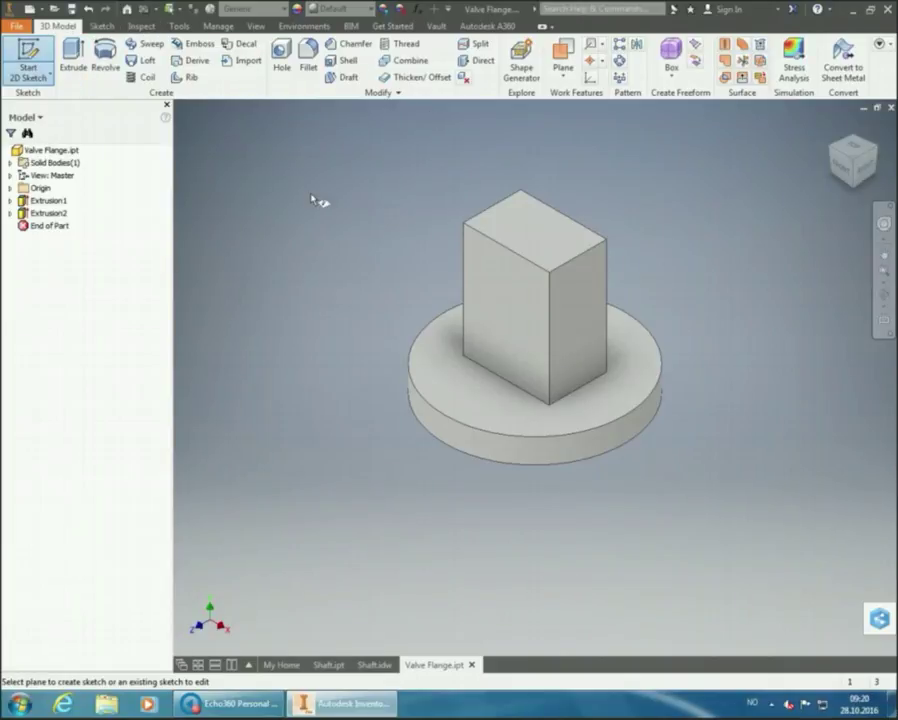
pyautogui.click(523, 311)
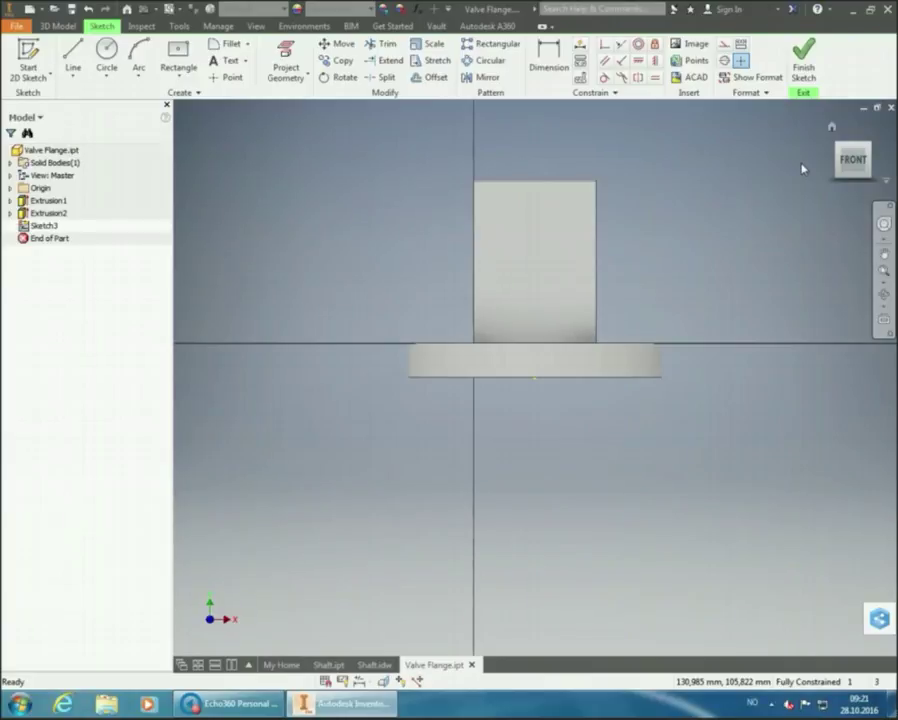
pyautogui.press('F7')
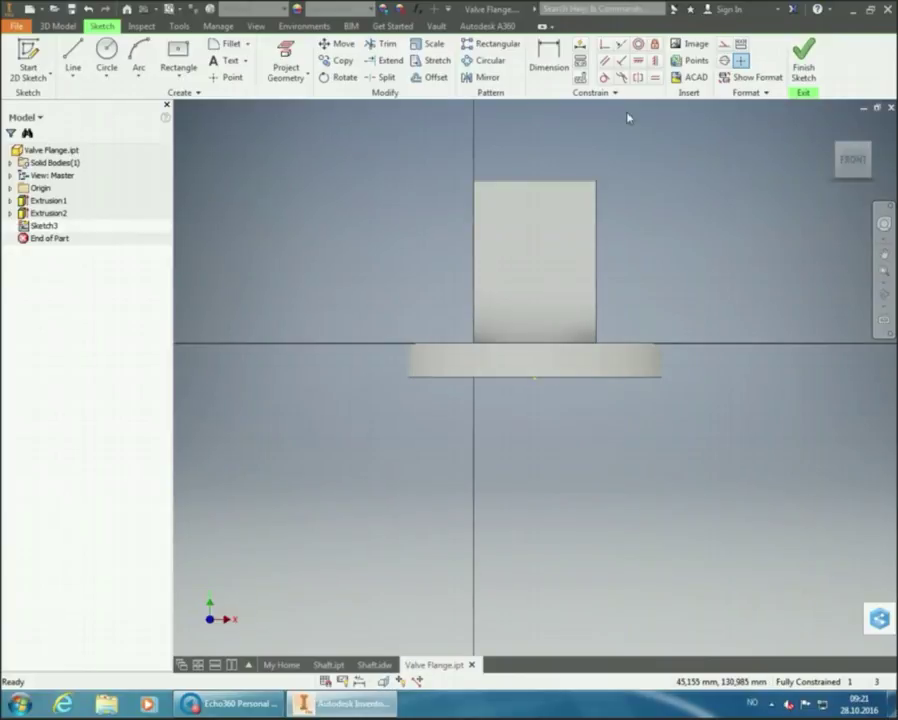
# Step: Project the block's front face outline into Sketch3
pyautogui.click(308, 48)
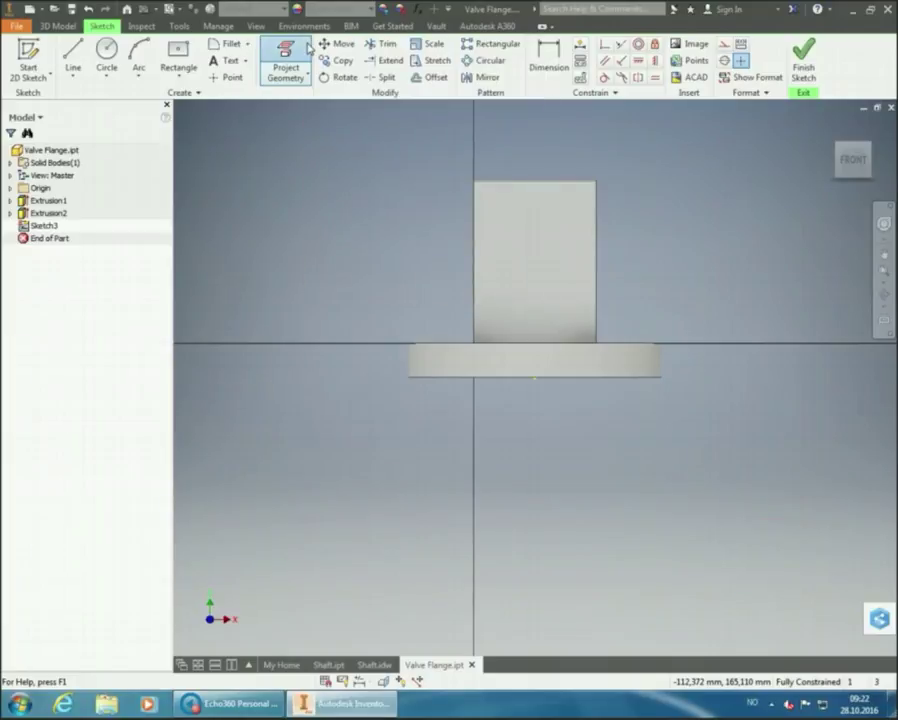
pyautogui.click(308, 48)
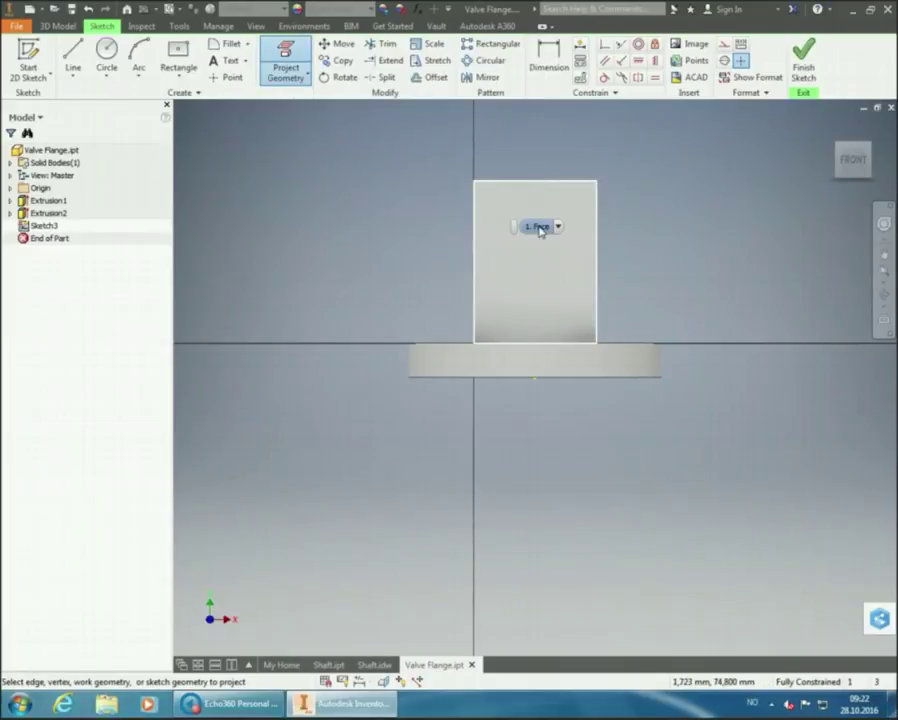
pyautogui.click(540, 230)
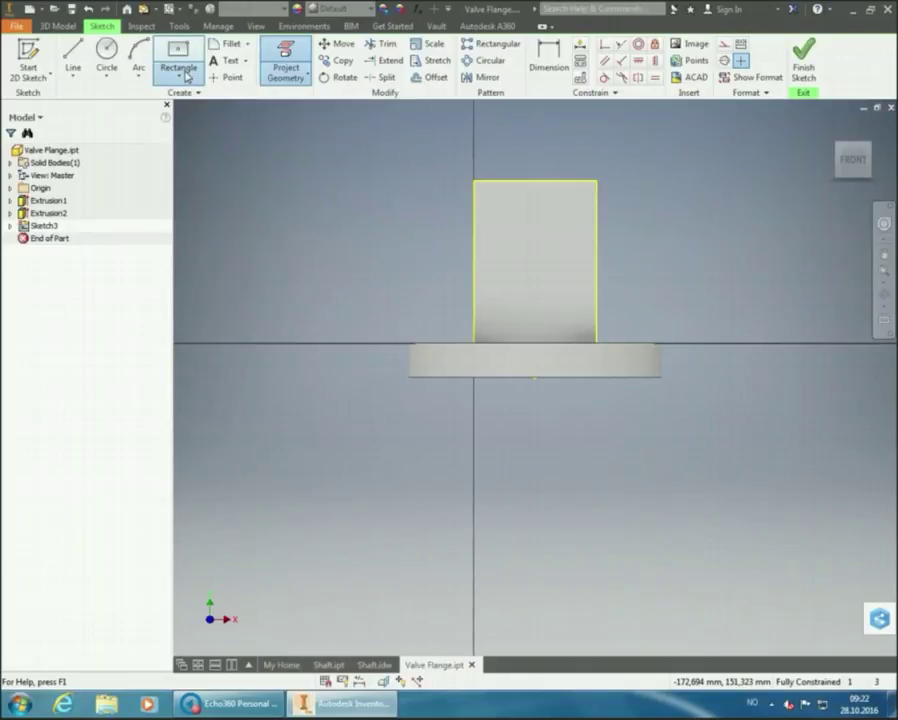
# Step: Draw a two-point rectangle inside the projected face outline
pyautogui.click(185, 76)
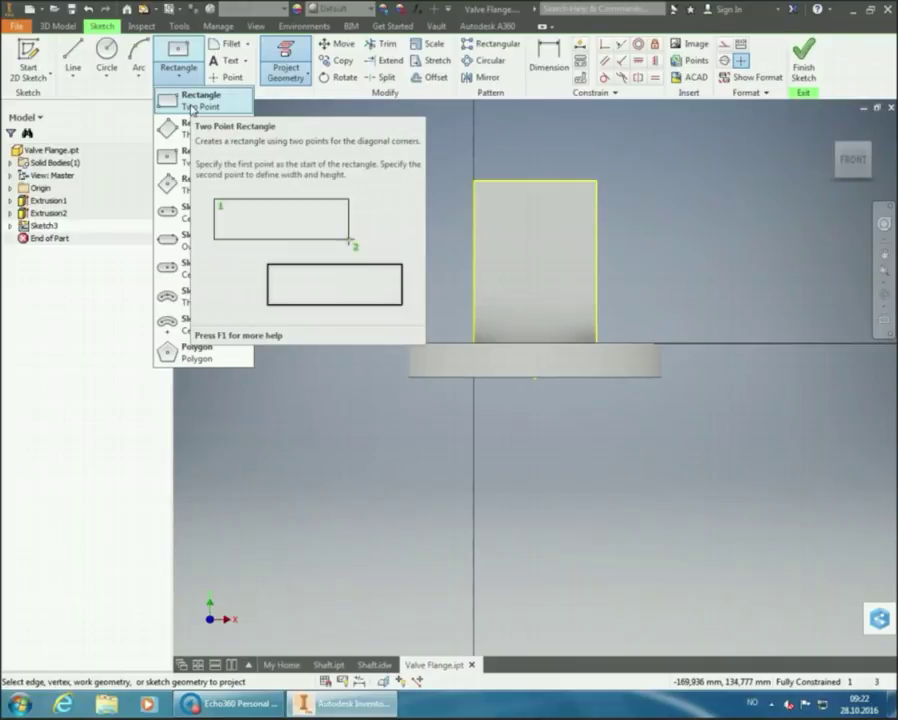
pyautogui.click(193, 106)
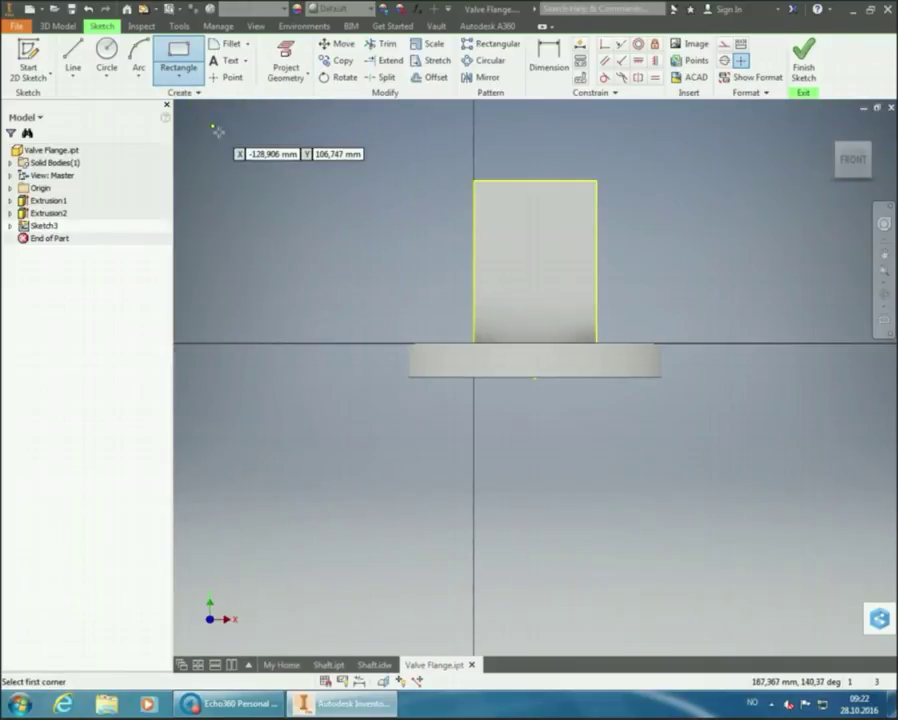
pyautogui.click(494, 203)
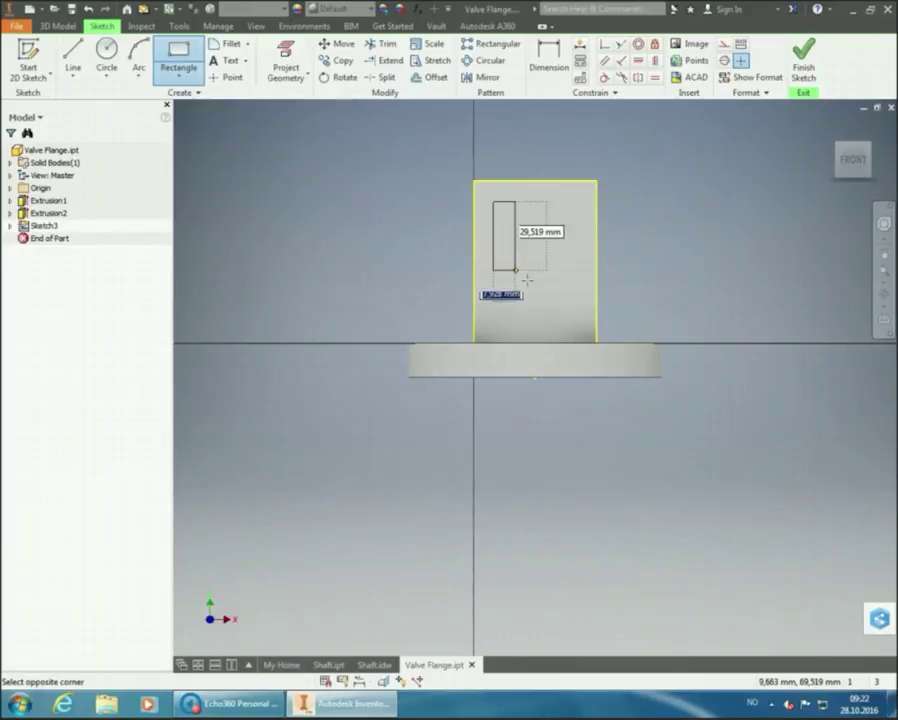
pyautogui.click(572, 313)
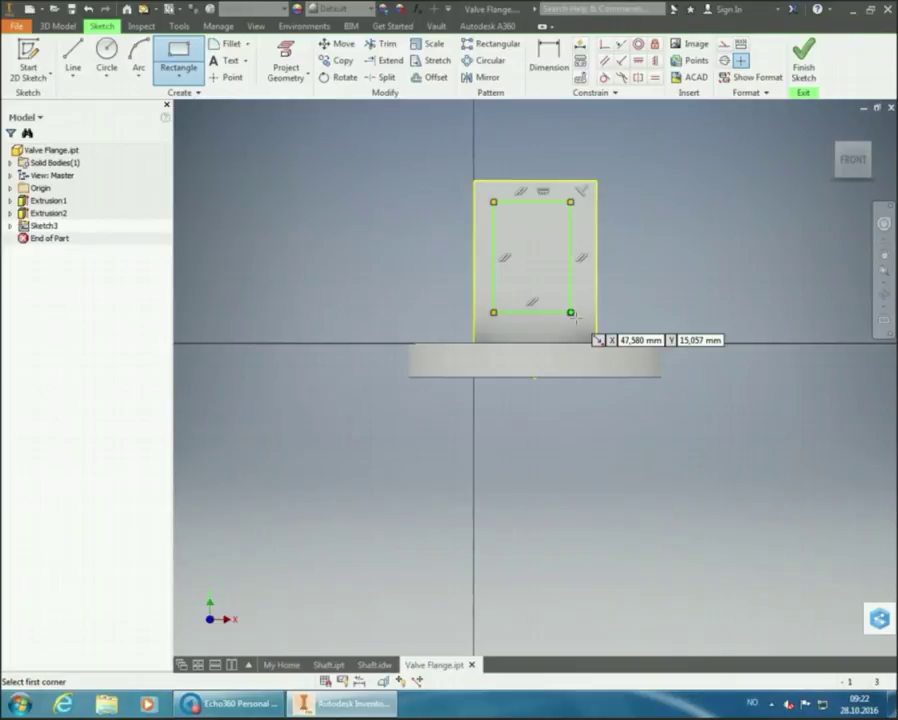
pyautogui.rightClick(665, 204)
pyautogui.click(702, 204)
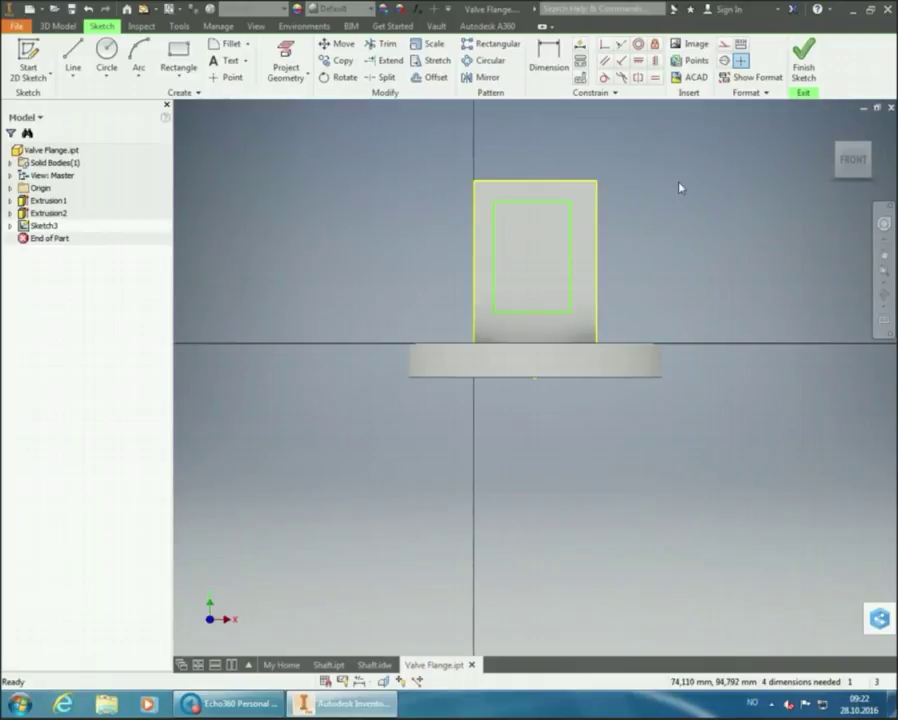
# Step: Dimension the inner rectangle's top offset to 10 mm and set the right offset equal to it
pyautogui.click(538, 67)
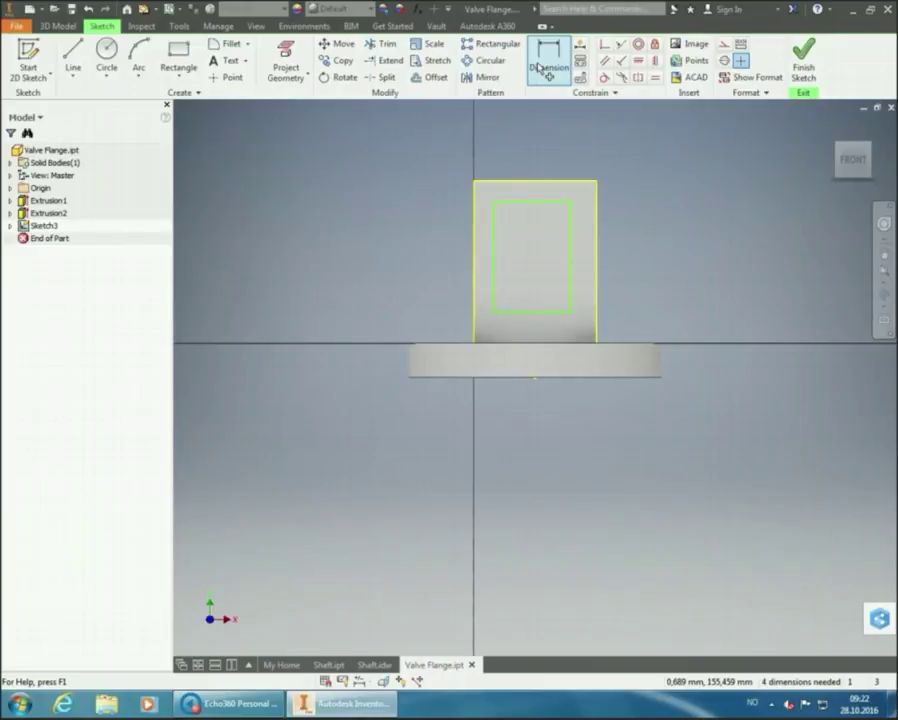
pyautogui.click(541, 183)
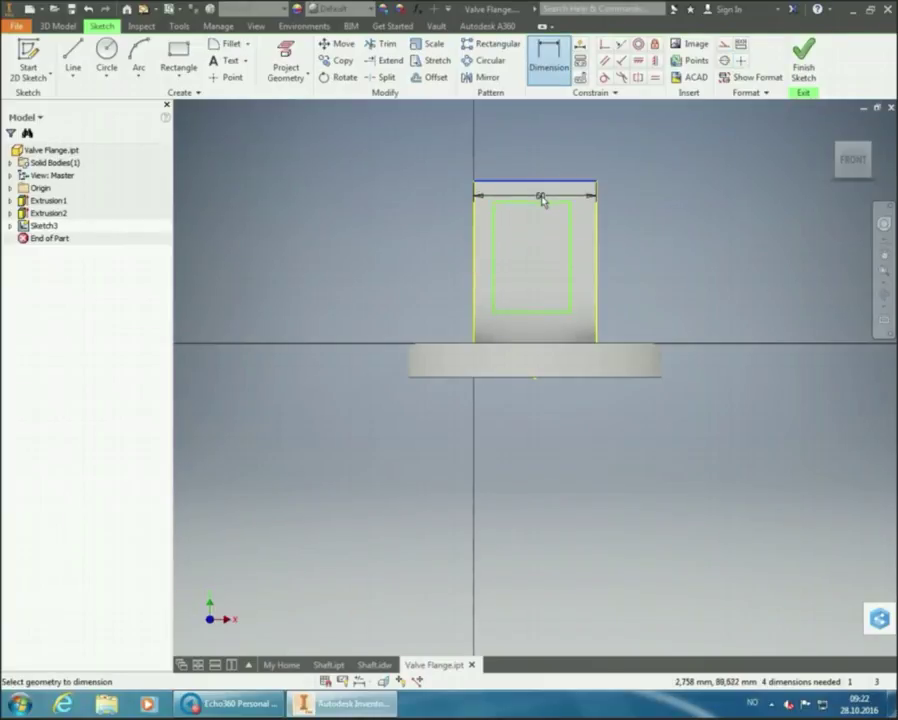
pyautogui.click(545, 203)
pyautogui.click(545, 200)
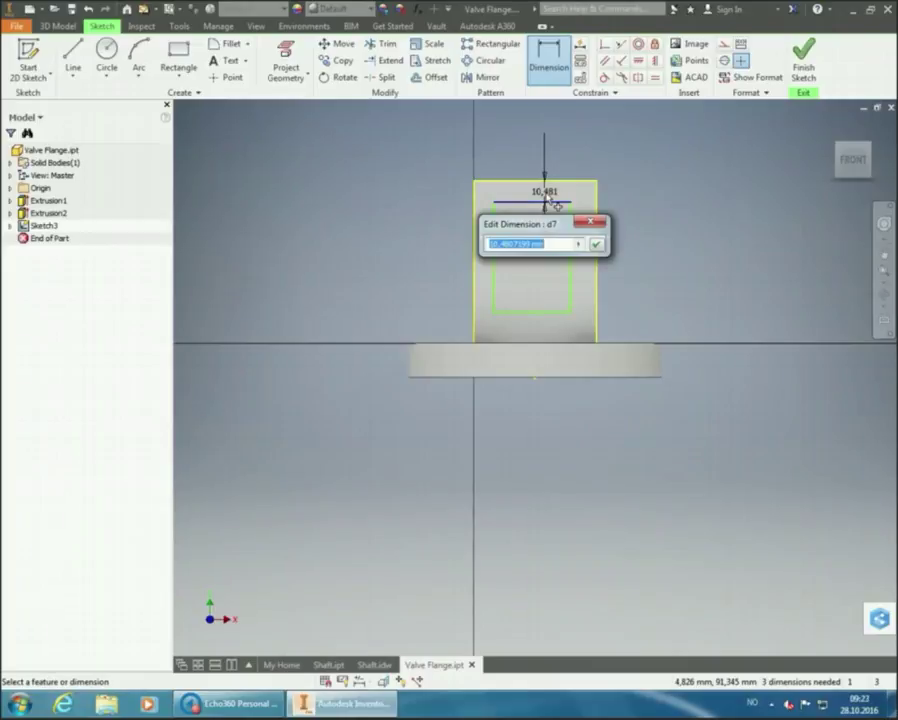
pyautogui.write('10')
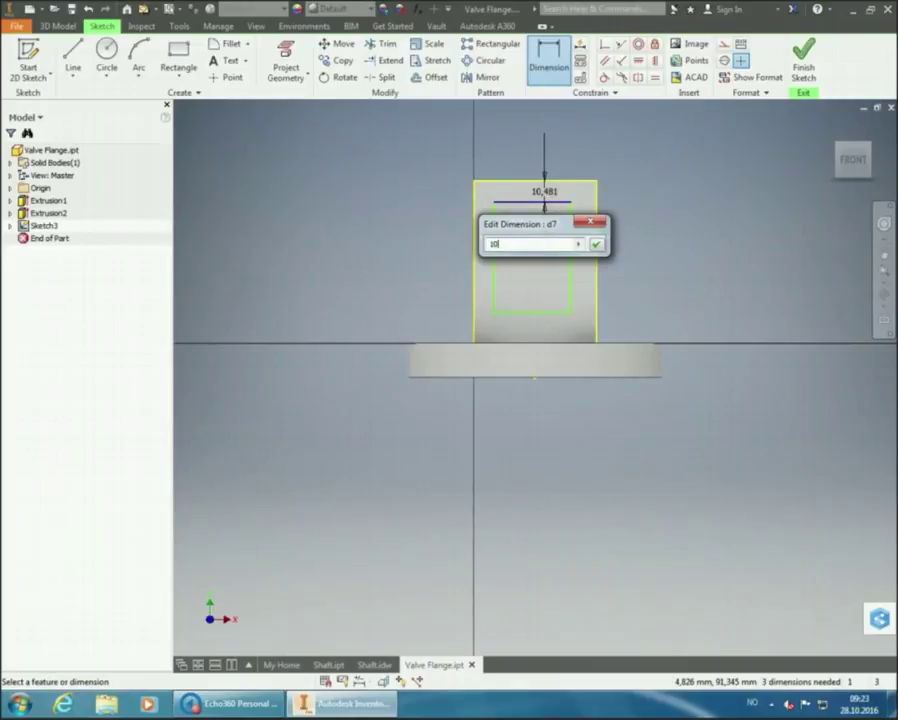
pyautogui.press('Return')
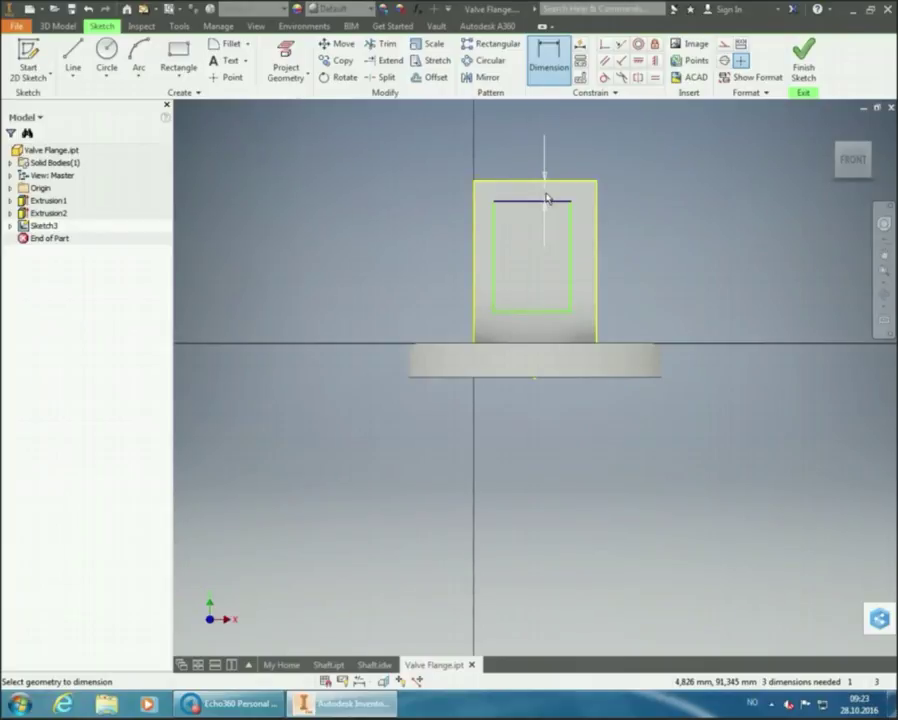
pyautogui.click(595, 254)
pyautogui.click(572, 249)
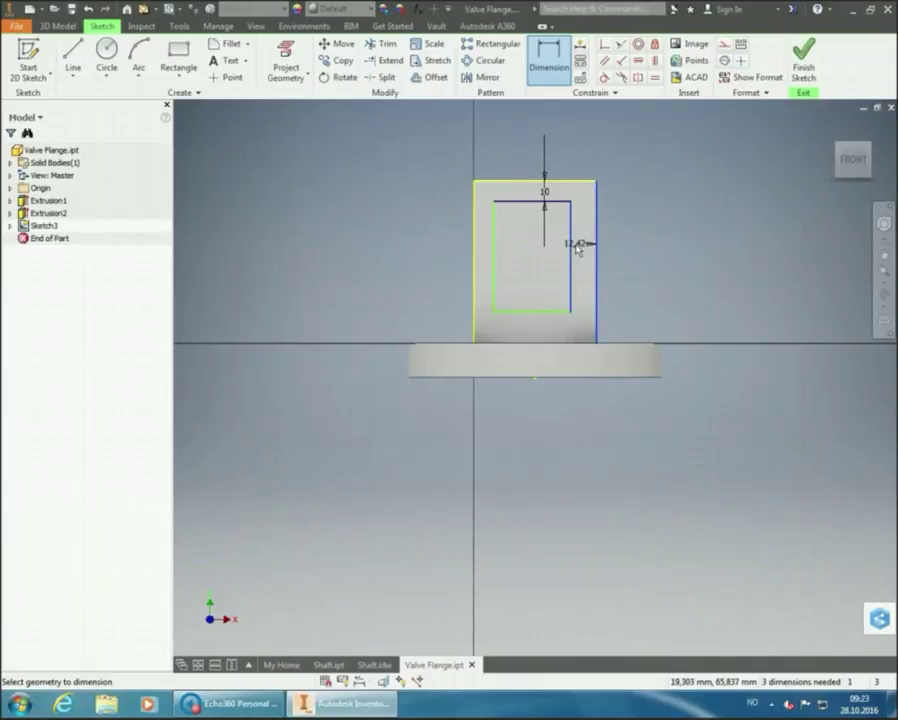
pyautogui.click(588, 255)
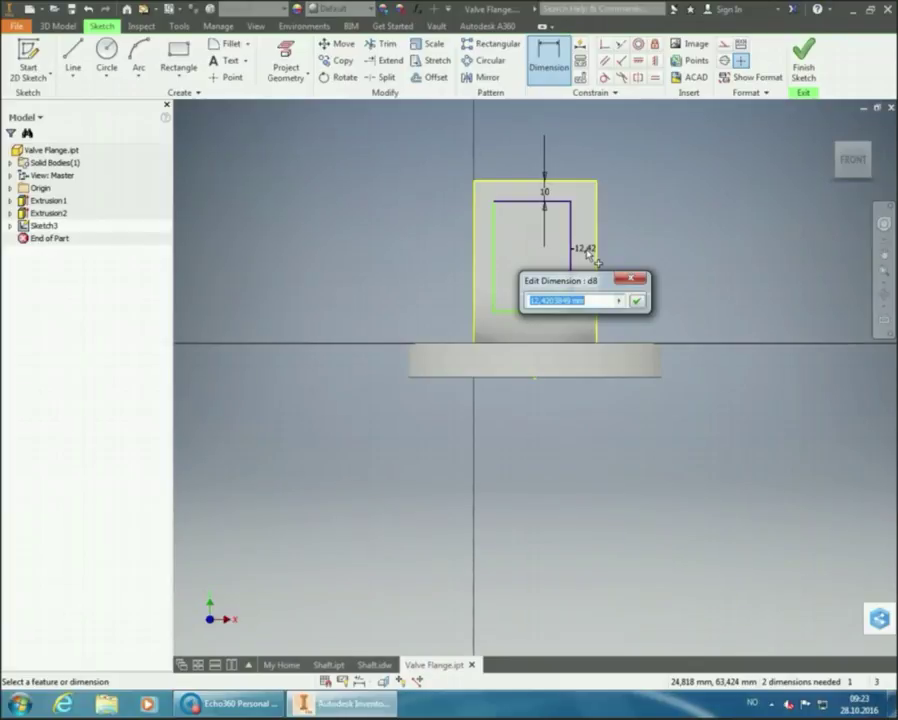
pyautogui.click(544, 193)
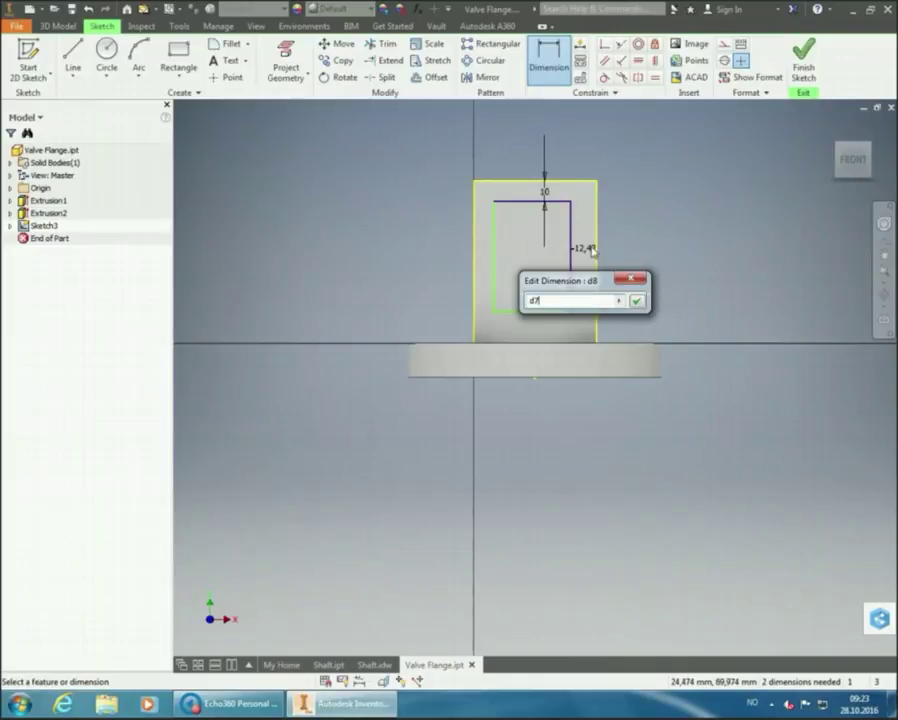
pyautogui.click(636, 300)
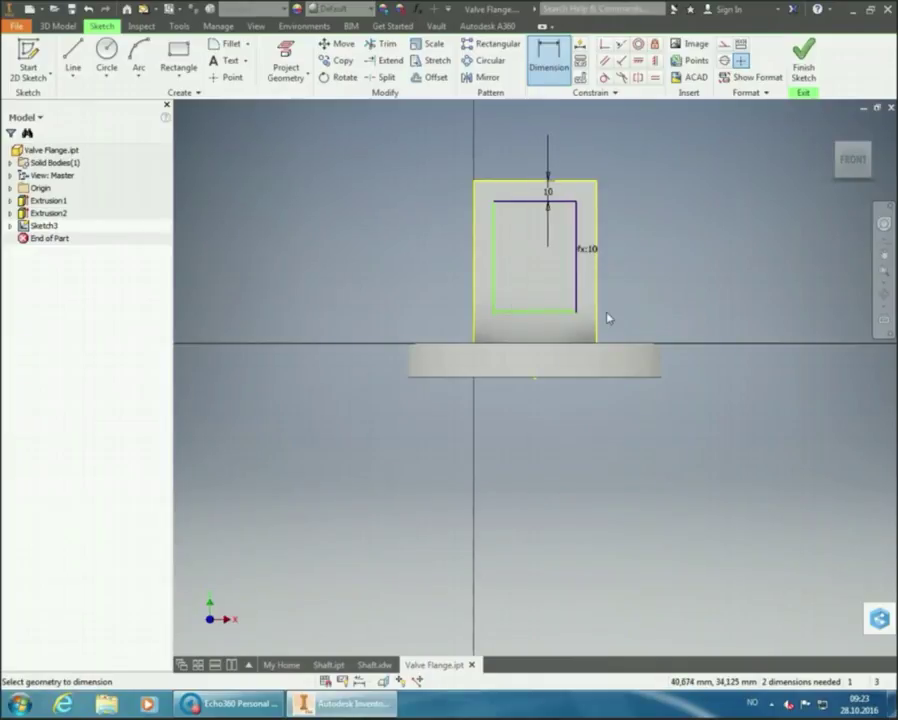
# Step: Set the bottom and left offsets equal to the 10 mm top offset, then finish the sketch
pyautogui.click(553, 312)
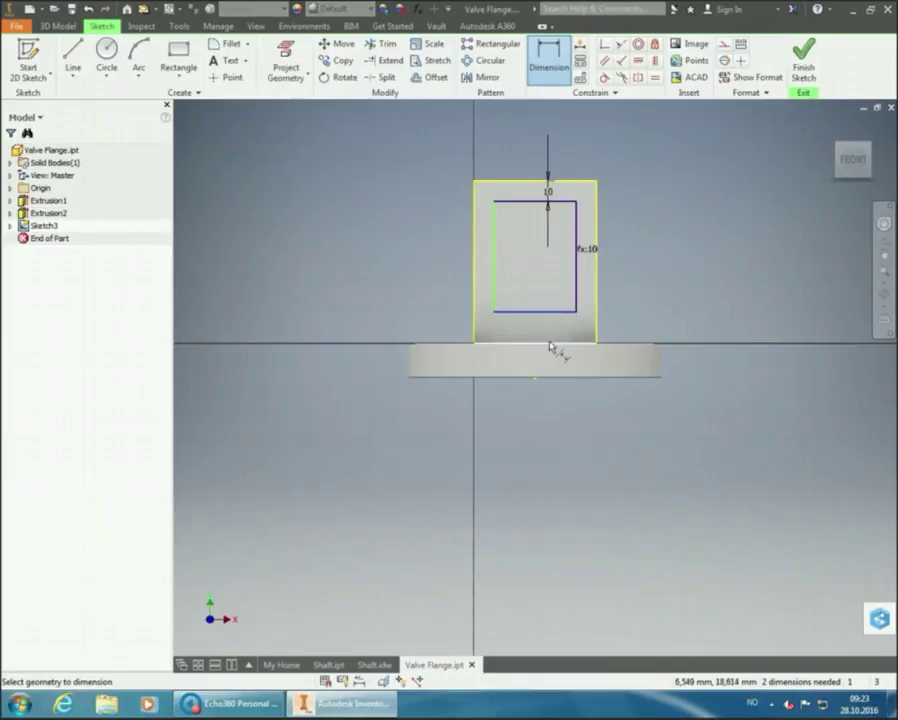
pyautogui.click(550, 345)
pyautogui.click(546, 326)
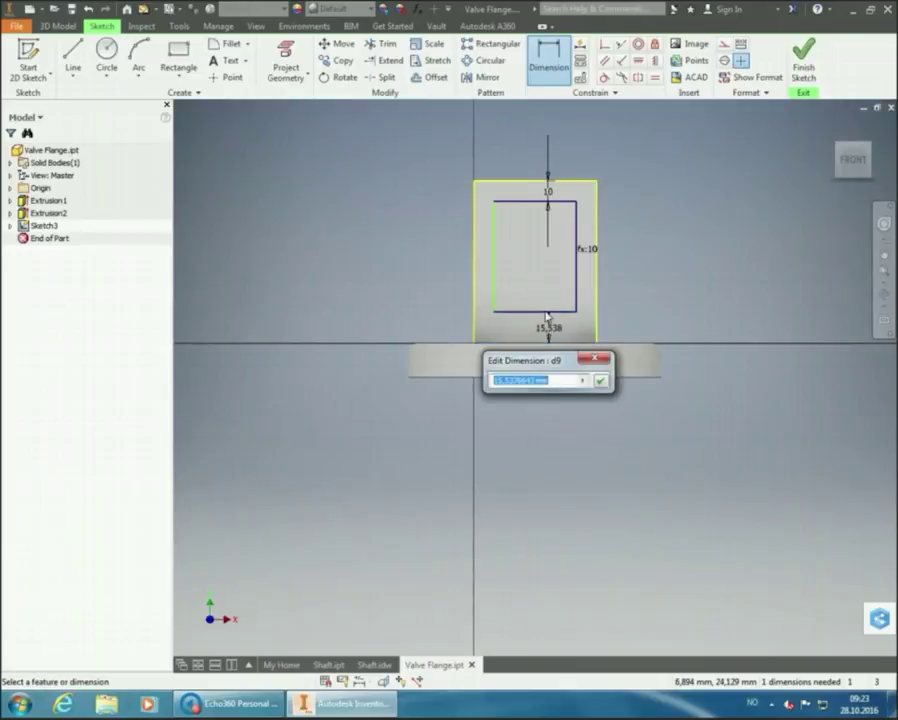
pyautogui.click(550, 193)
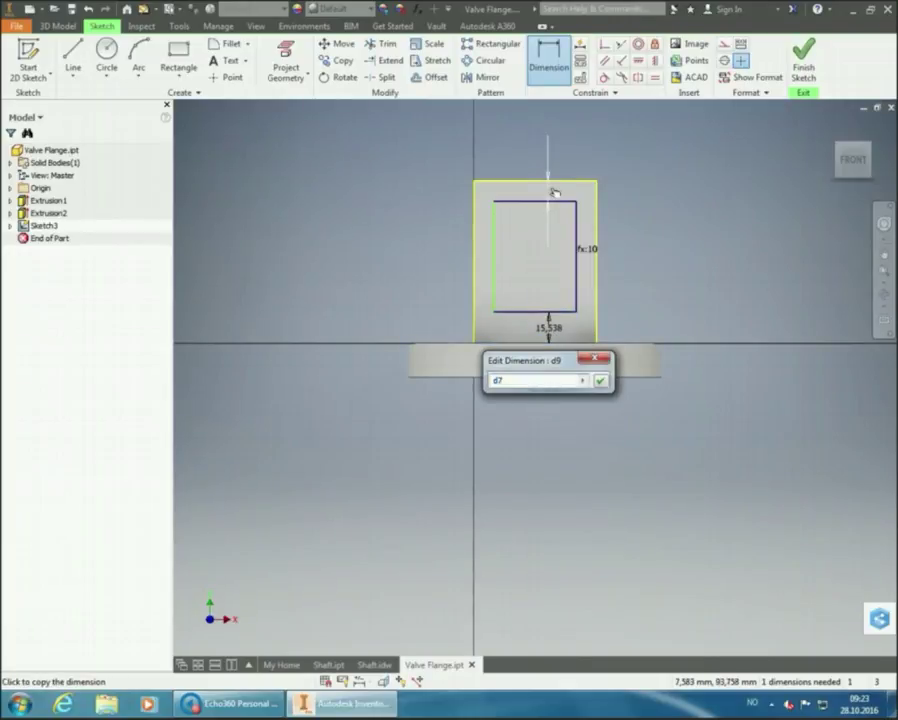
pyautogui.click(600, 380)
pyautogui.click(493, 254)
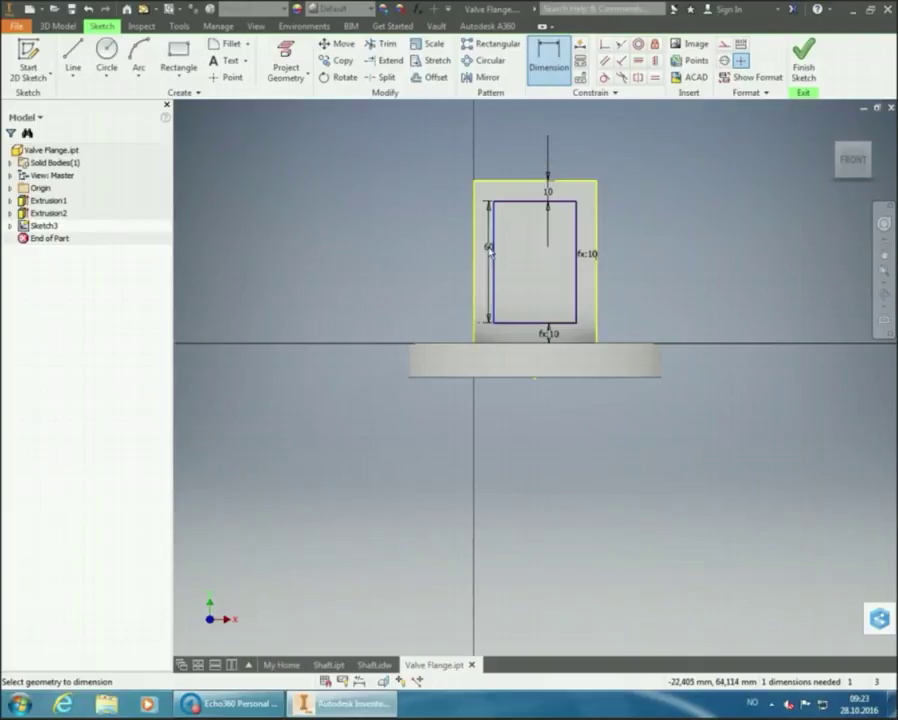
pyautogui.click(475, 248)
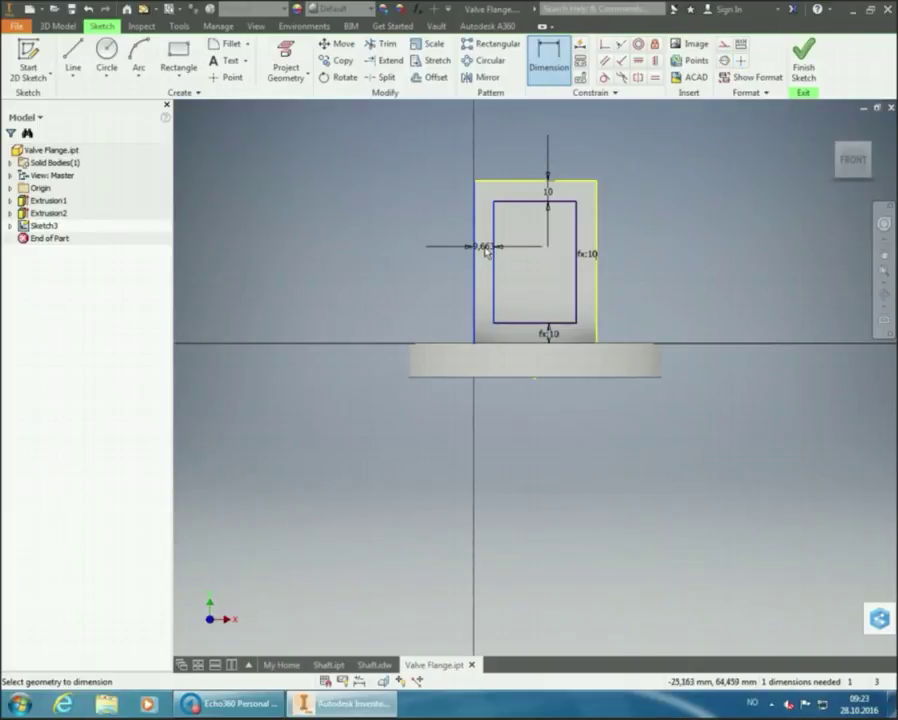
pyautogui.click(484, 250)
pyautogui.click(553, 195)
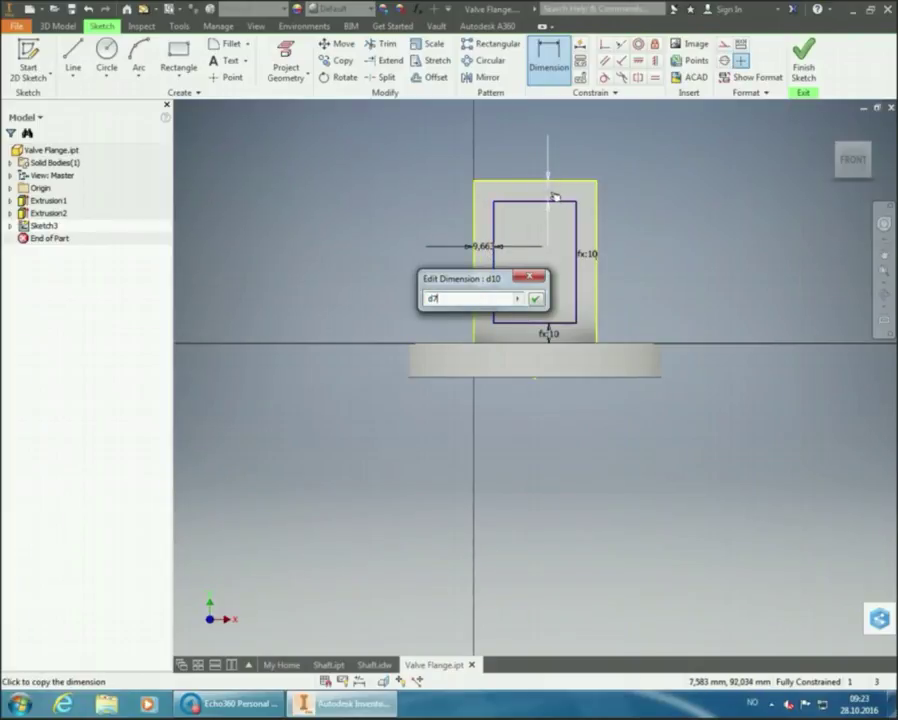
pyautogui.click(535, 298)
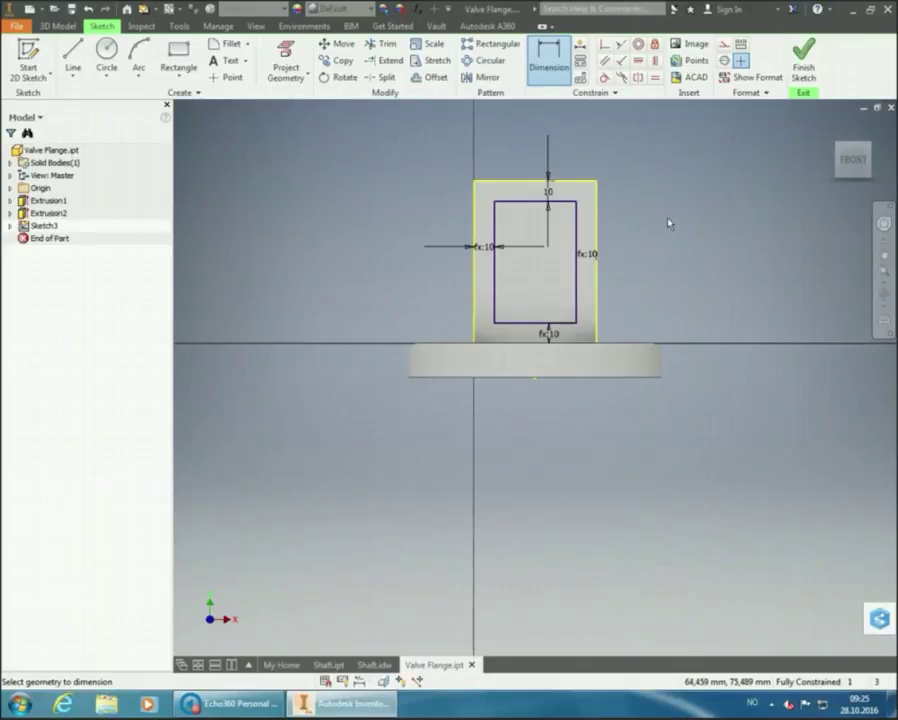
pyautogui.click(816, 66)
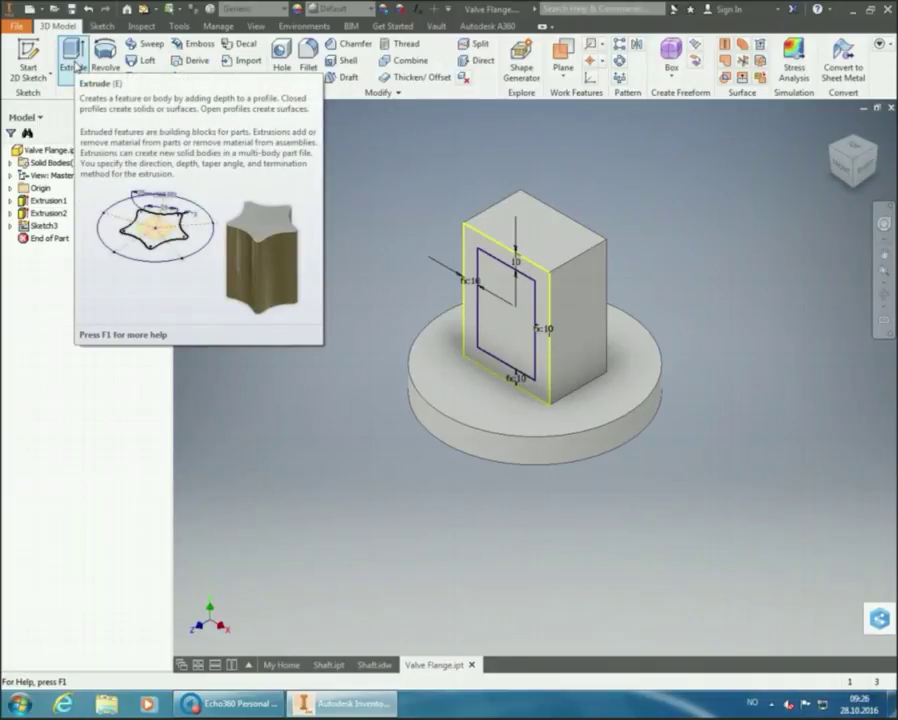
# Step: Start an extruded cut using Sketch3's inner rectangle as the profile
pyautogui.click(75, 65)
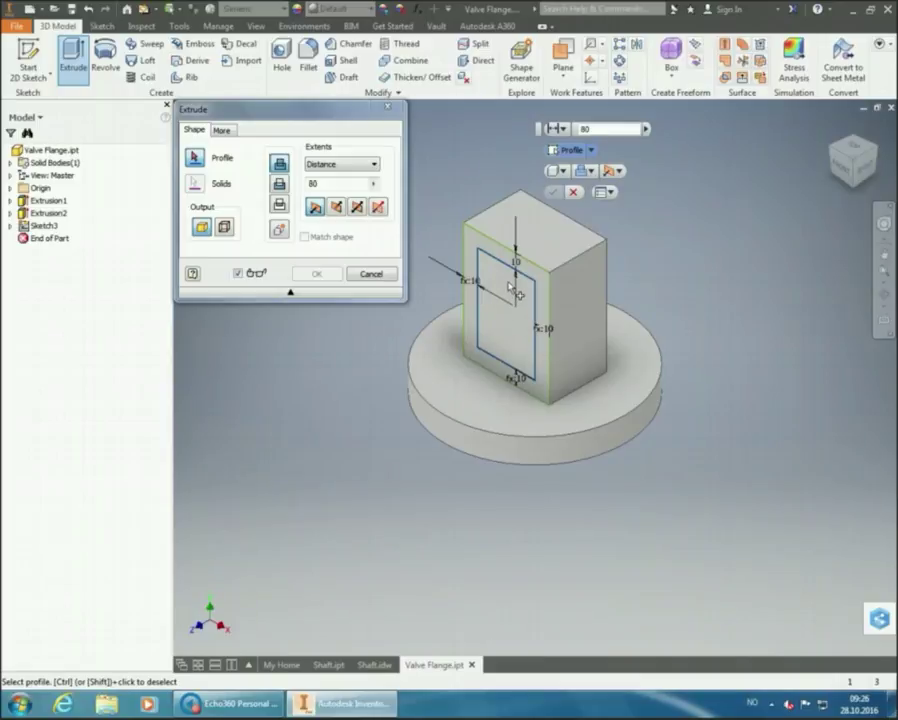
pyautogui.click(513, 296)
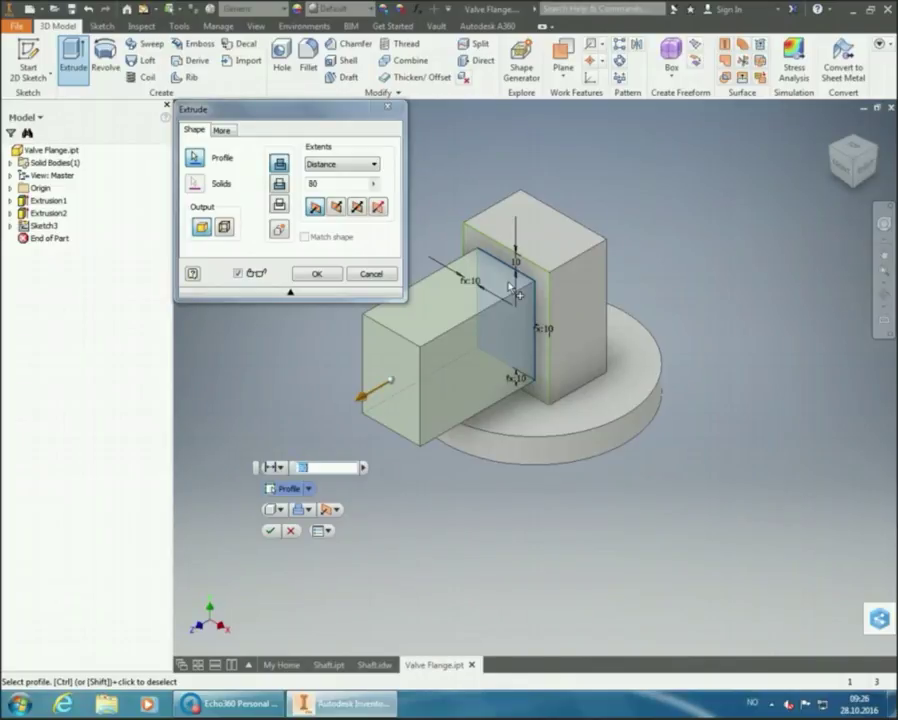
pyautogui.click(280, 188)
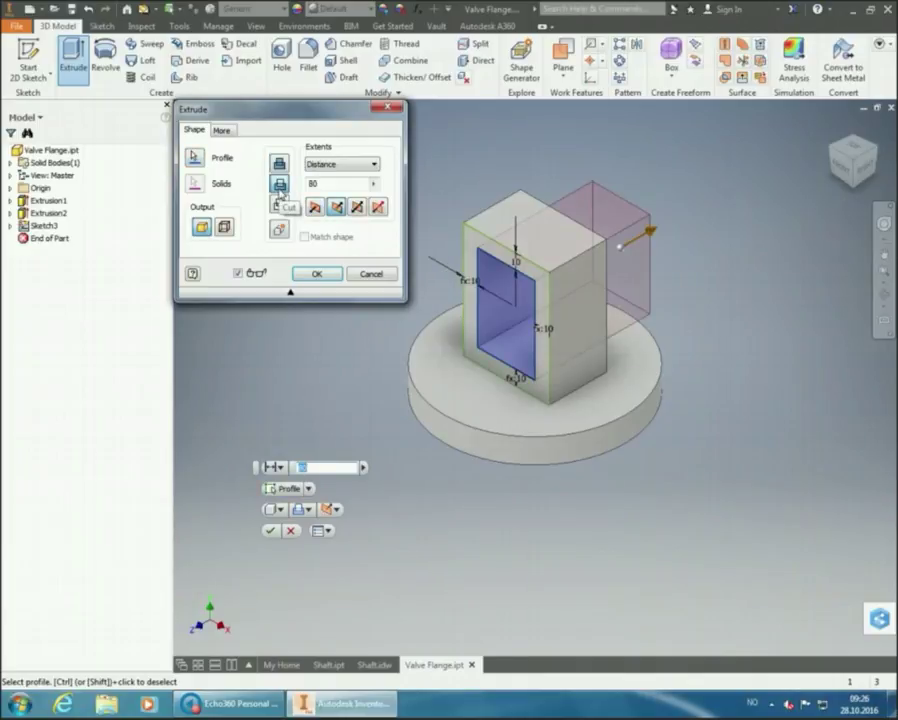
# Step: Set the cut's extent to All and apply it, creating Extrusion3 through the block
pyautogui.click(374, 166)
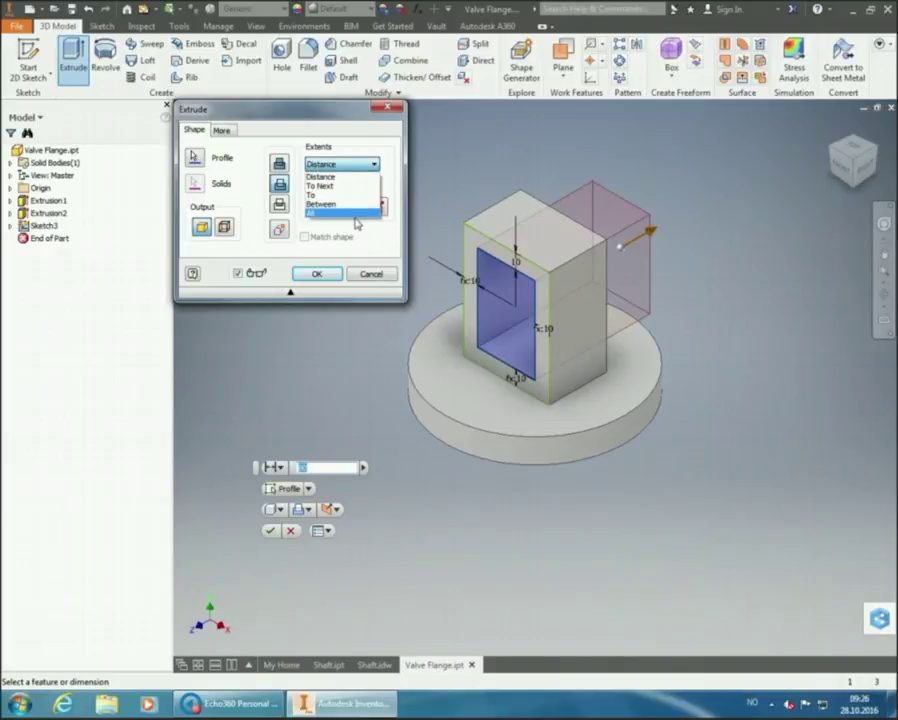
pyautogui.click(344, 214)
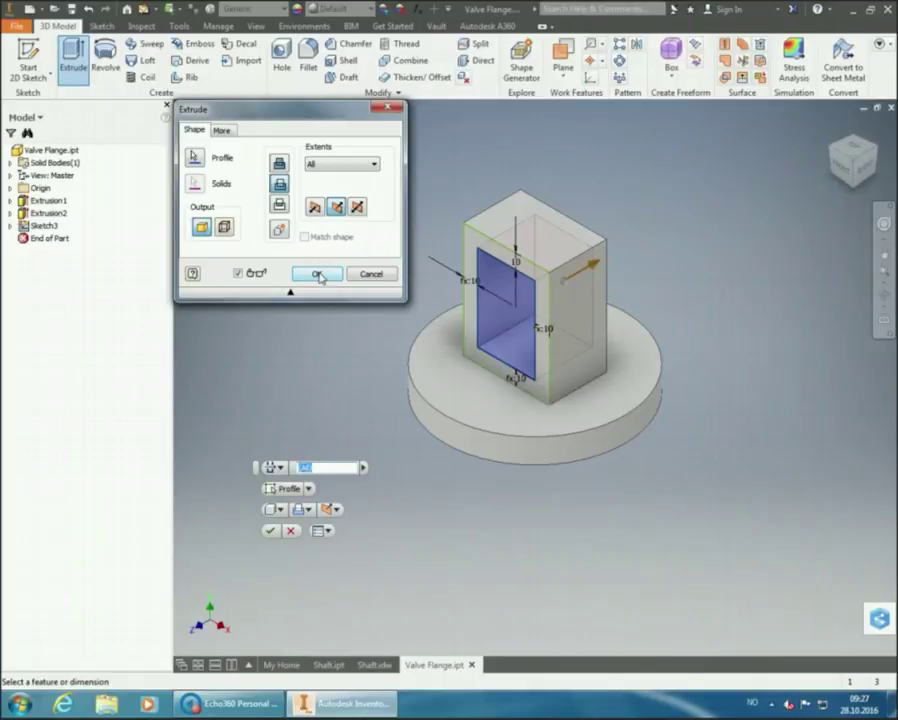
pyautogui.click(318, 275)
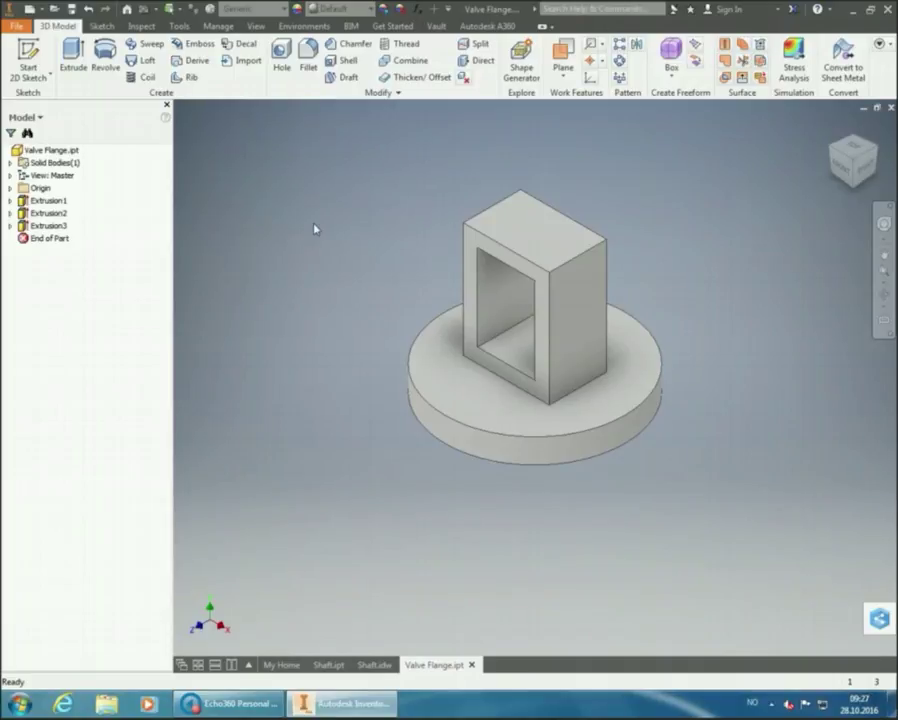
# Step: Begin a fillet with a 5 mm radius and Feature selection mode
pyautogui.click(308, 62)
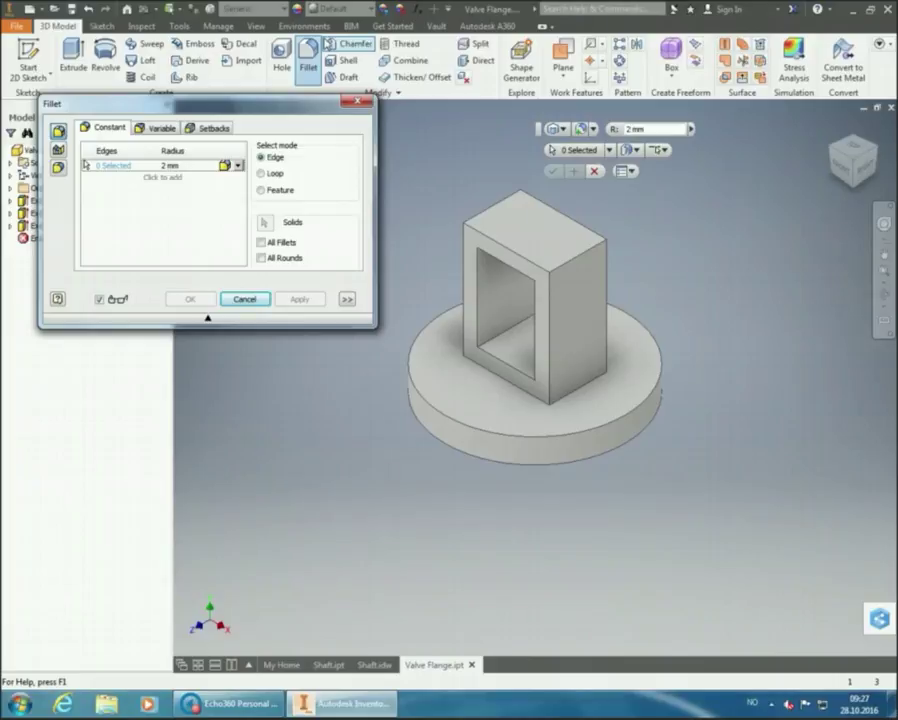
pyautogui.click(185, 167)
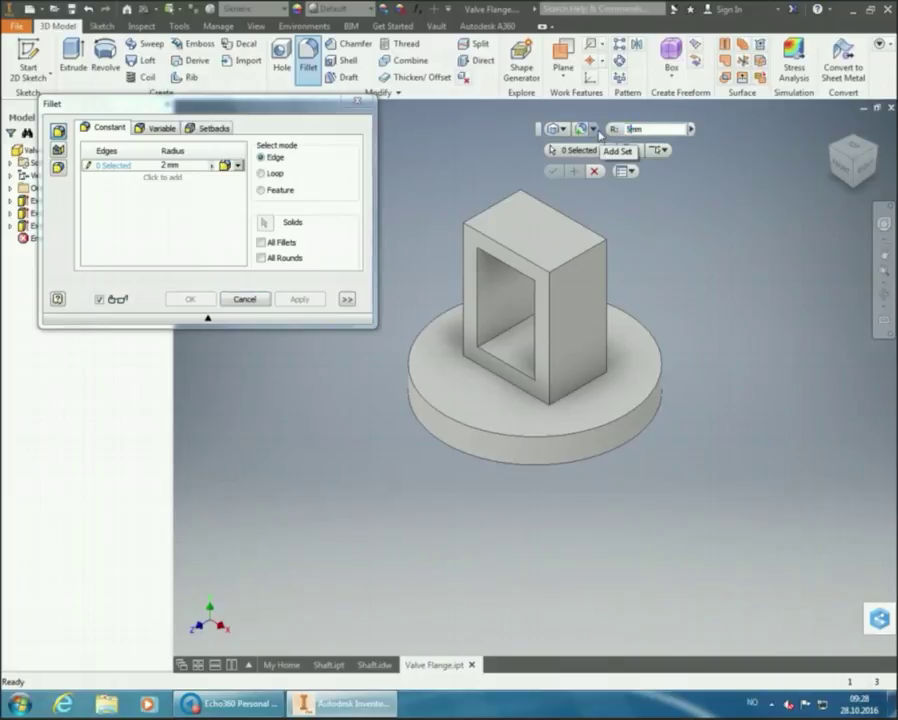
pyautogui.write('5')
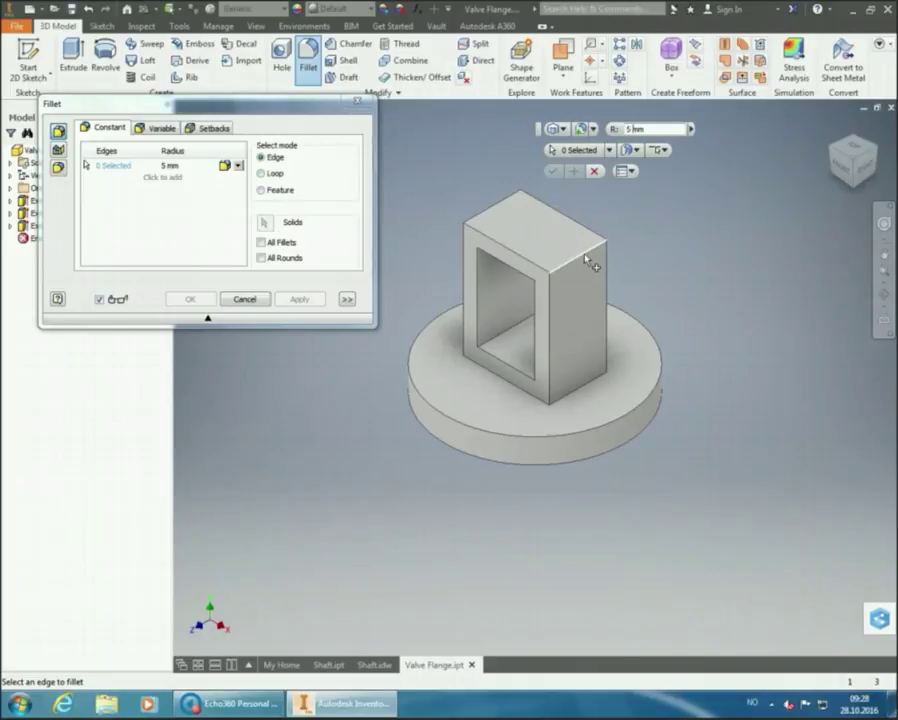
pyautogui.moveTo(590, 270)
pyautogui.click(262, 192)
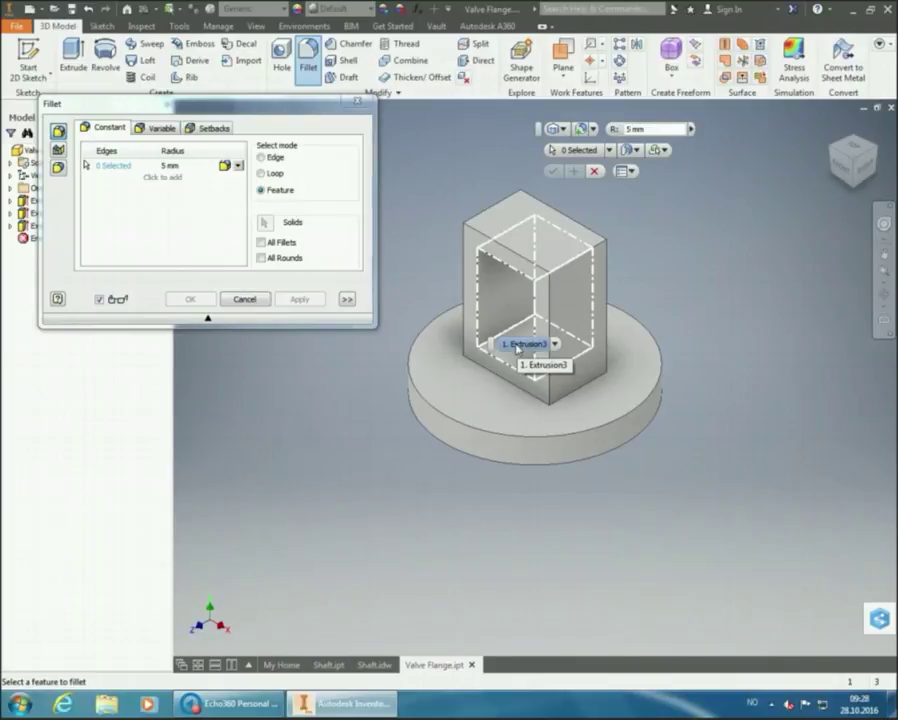
# Step: Add Extrusion3's edges and the front and back window loops to the fillet, 12 edges total
pyautogui.click(517, 344)
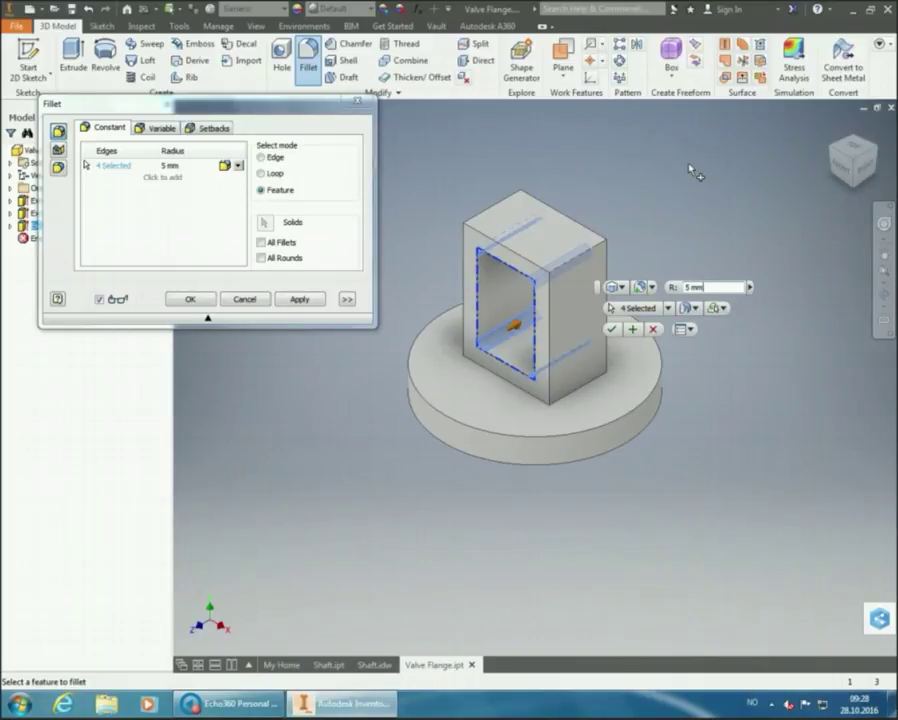
pyautogui.click(262, 174)
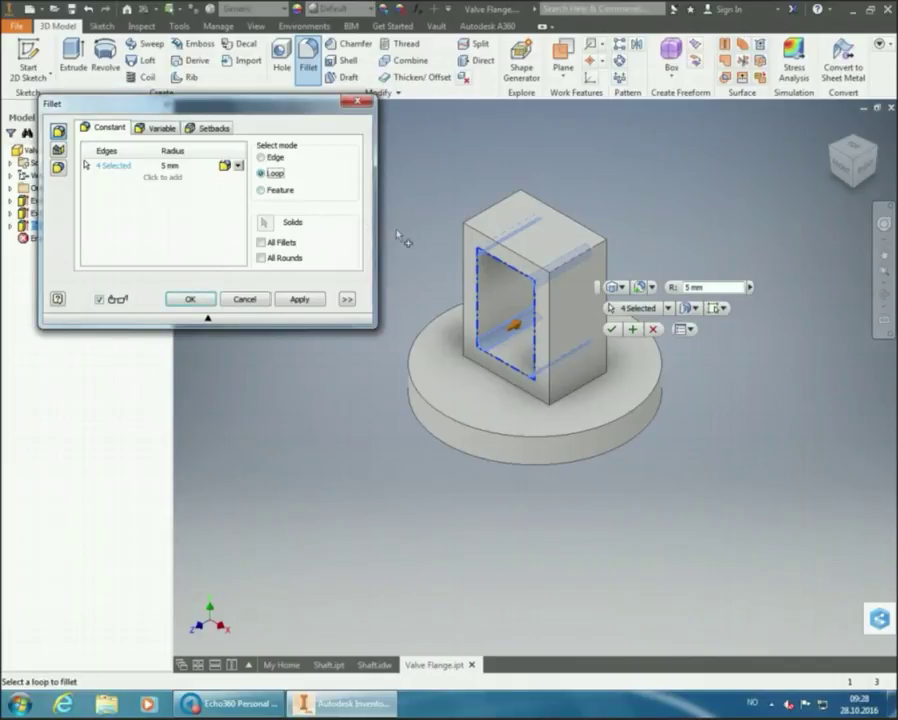
pyautogui.click(510, 267)
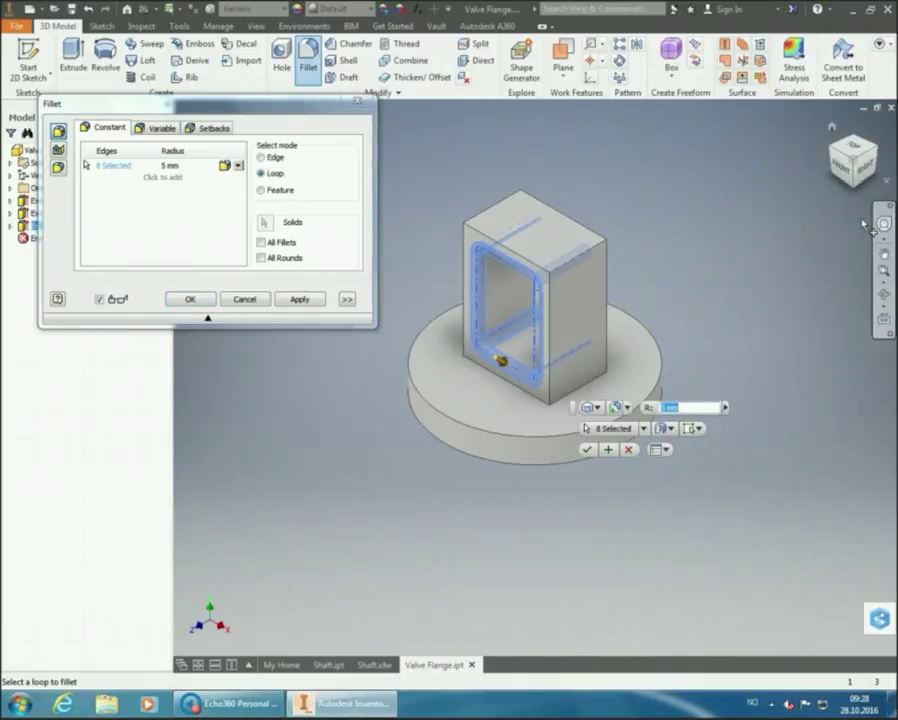
pyautogui.click(880, 152)
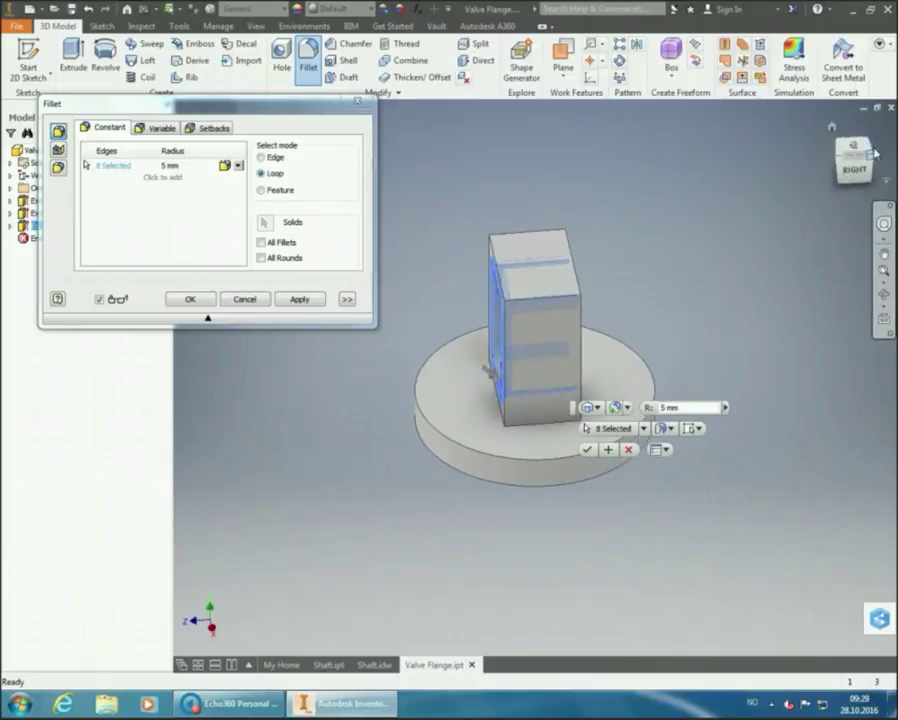
pyautogui.click(577, 335)
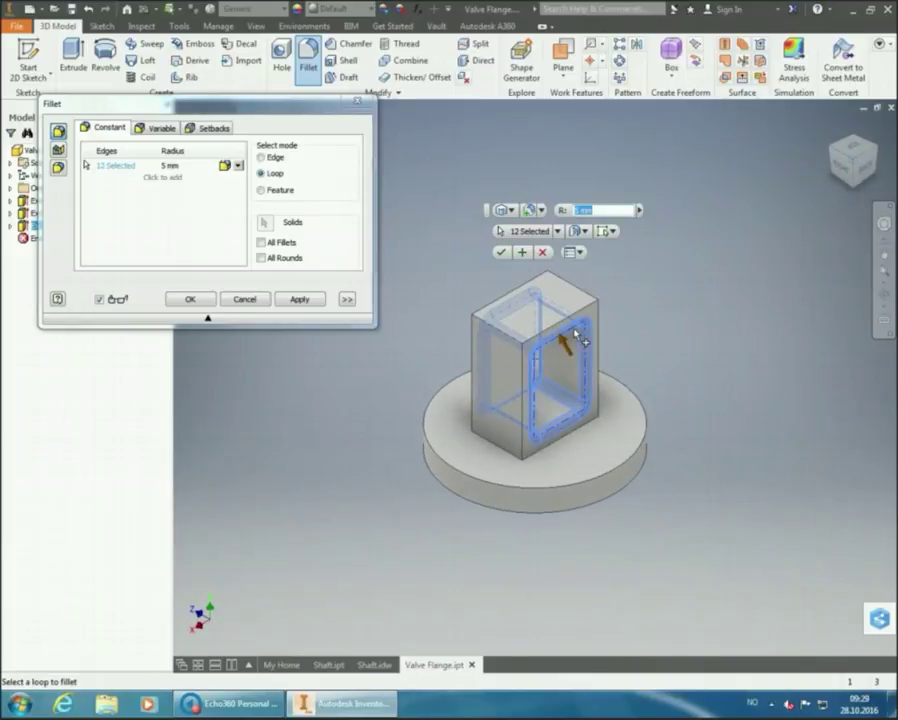
pyautogui.click(820, 150)
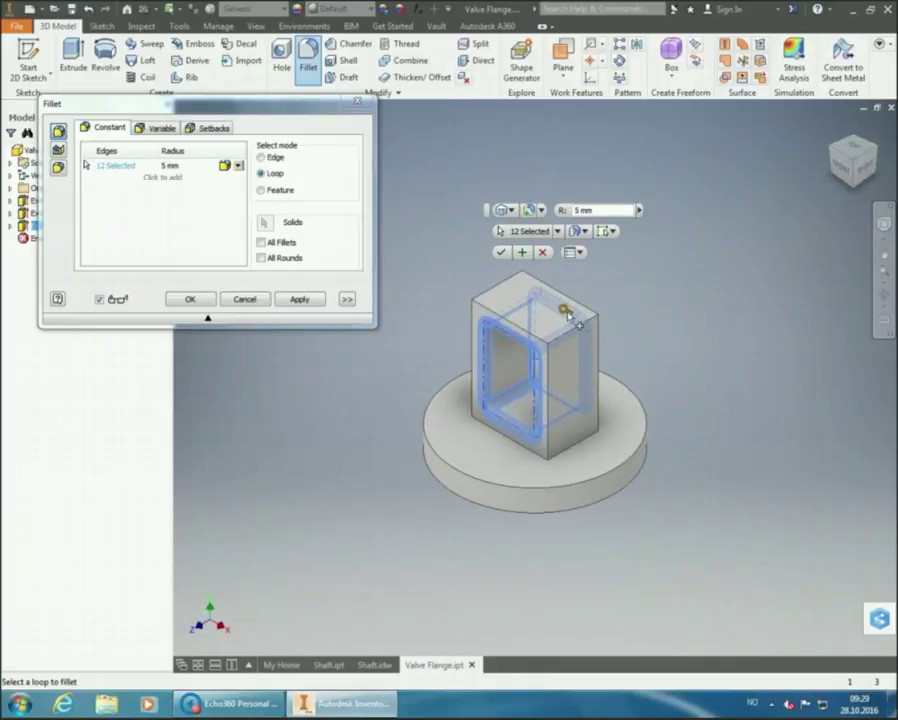
# Step: In Edge mode, add the block's vertical and top outer edges, bringing the fillet to 20 edges
pyautogui.click(262, 158)
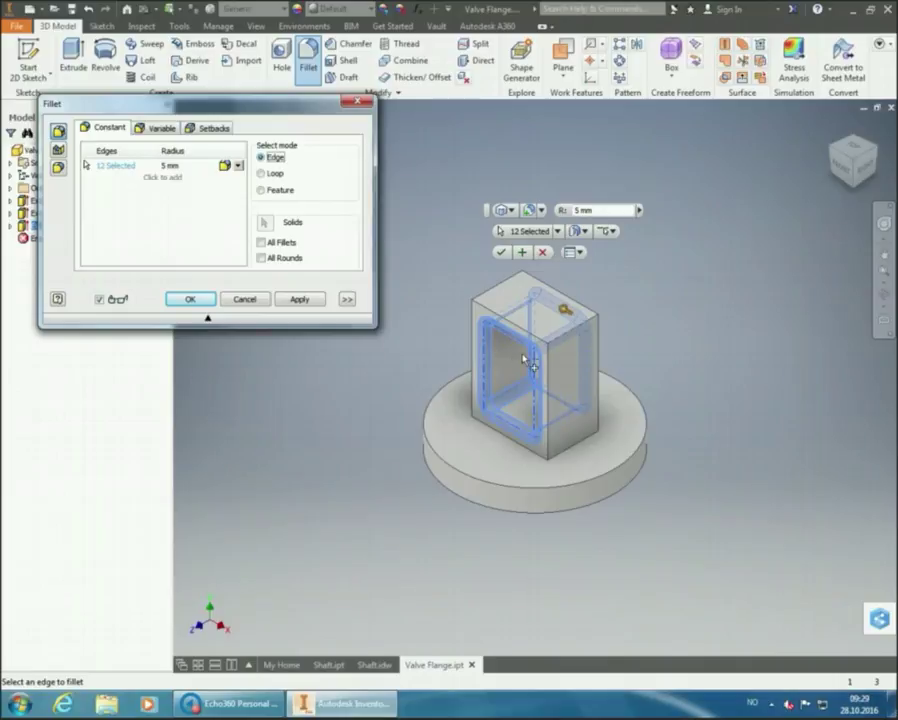
pyautogui.click(550, 370)
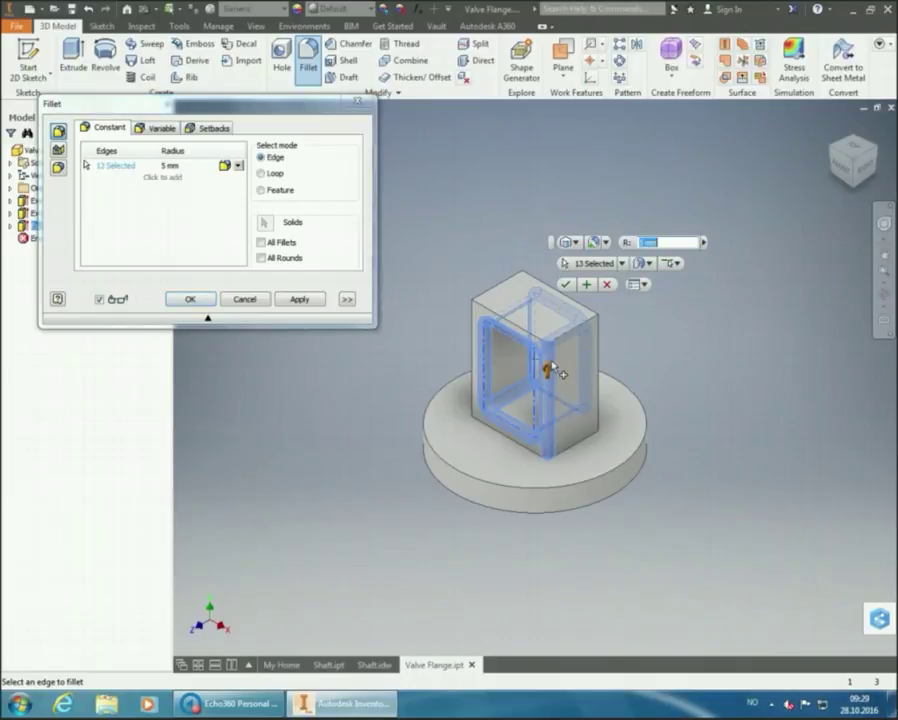
pyautogui.click(598, 330)
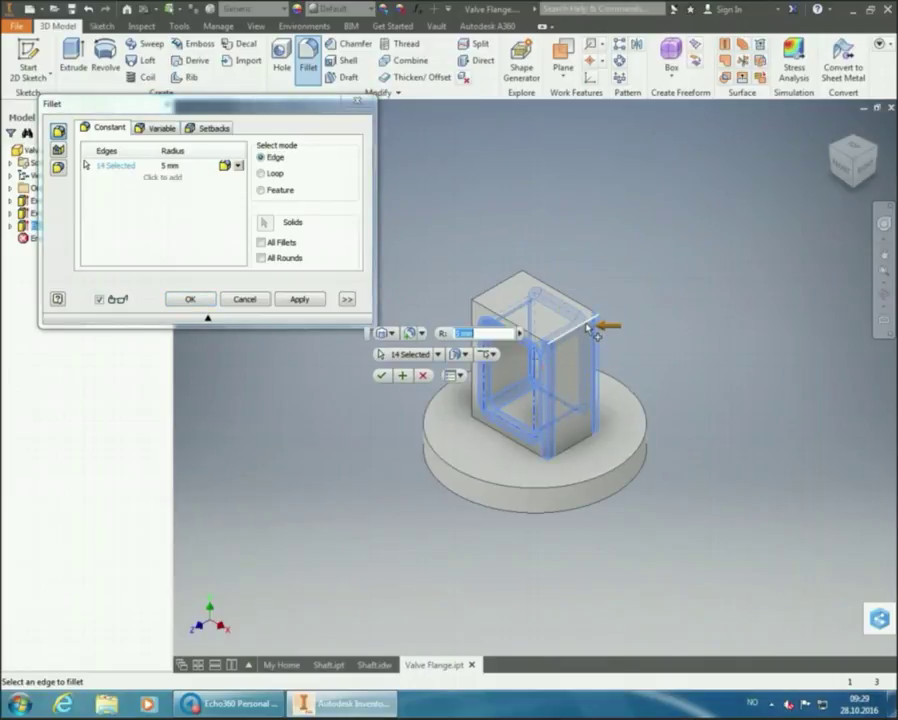
pyautogui.click(592, 315)
pyautogui.click(586, 296)
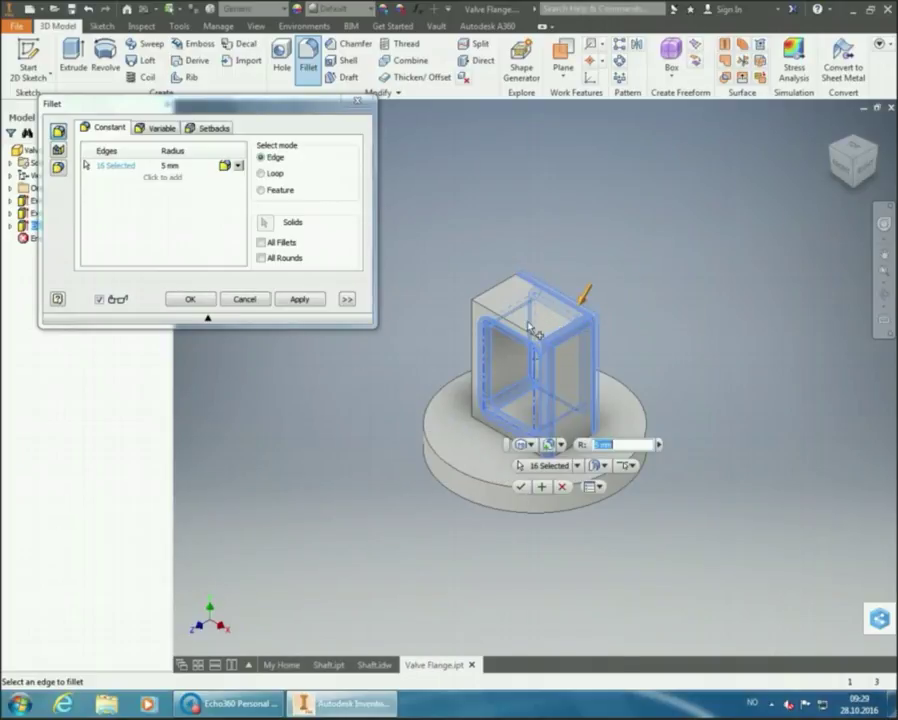
pyautogui.click(510, 320)
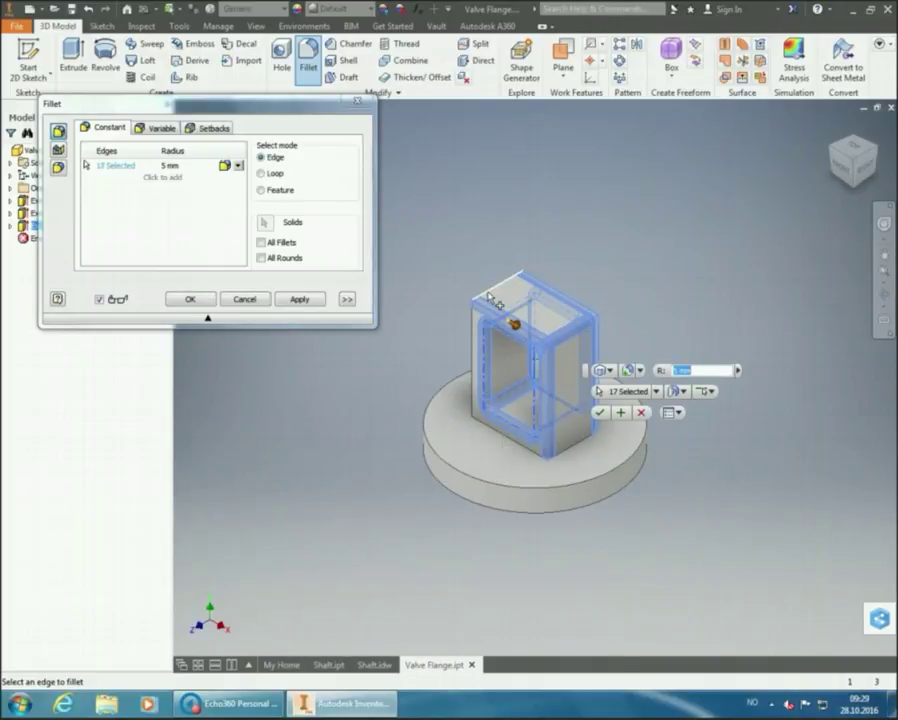
pyautogui.click(482, 300)
pyautogui.click(479, 330)
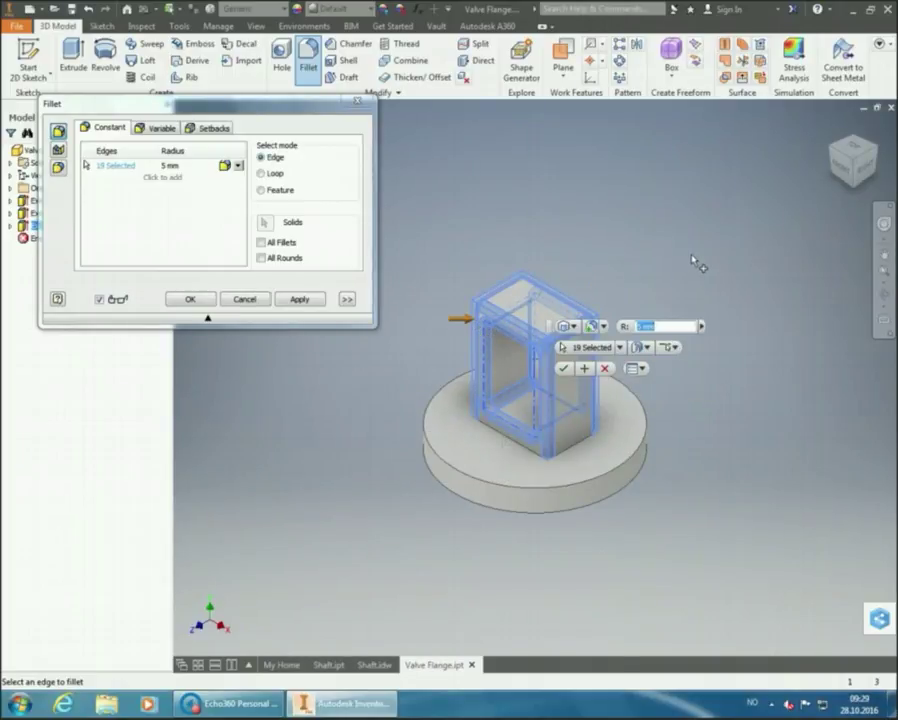
pyautogui.click(836, 151)
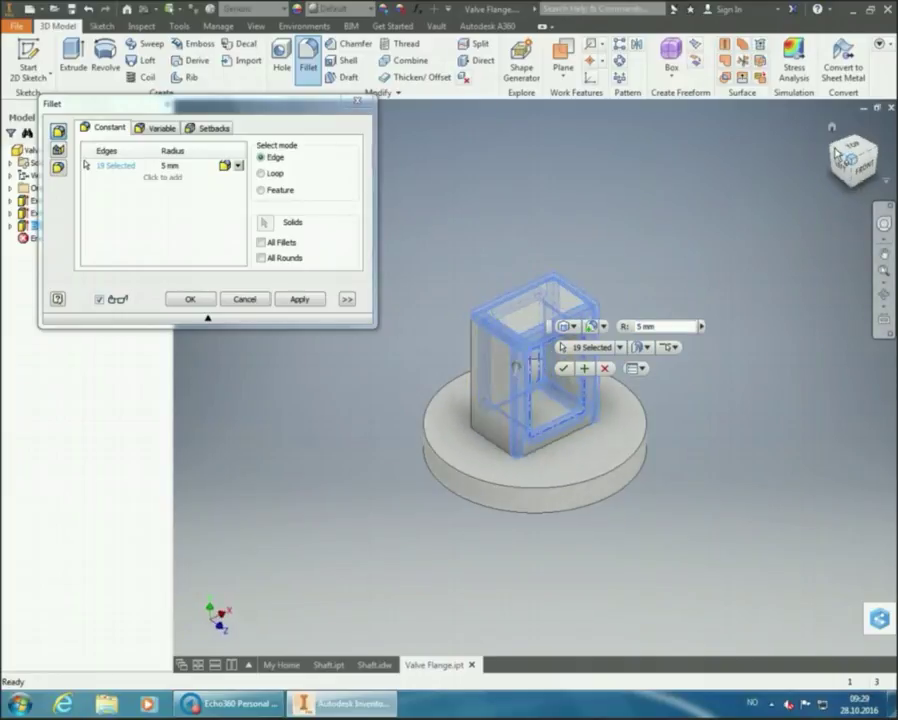
pyautogui.click(484, 362)
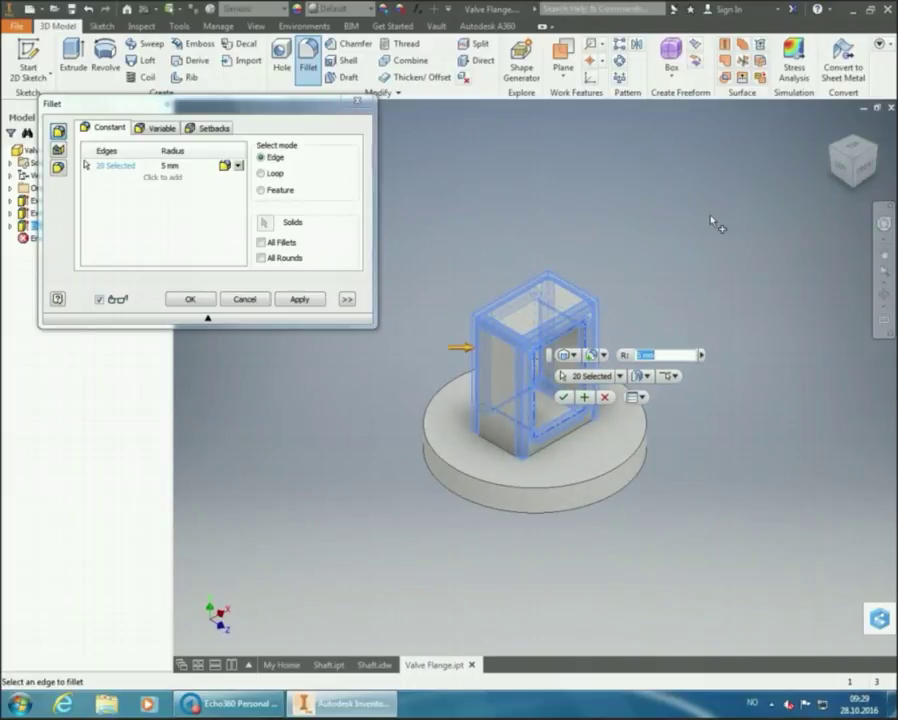
pyautogui.click(836, 151)
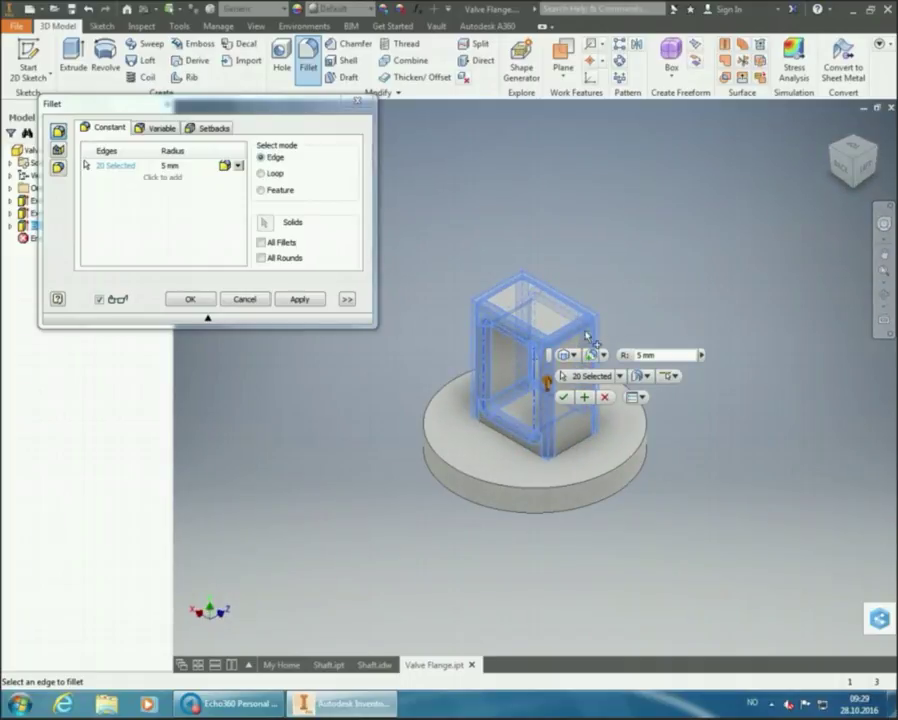
pyautogui.moveTo(553, 352); pyautogui.dragTo(621, 167)
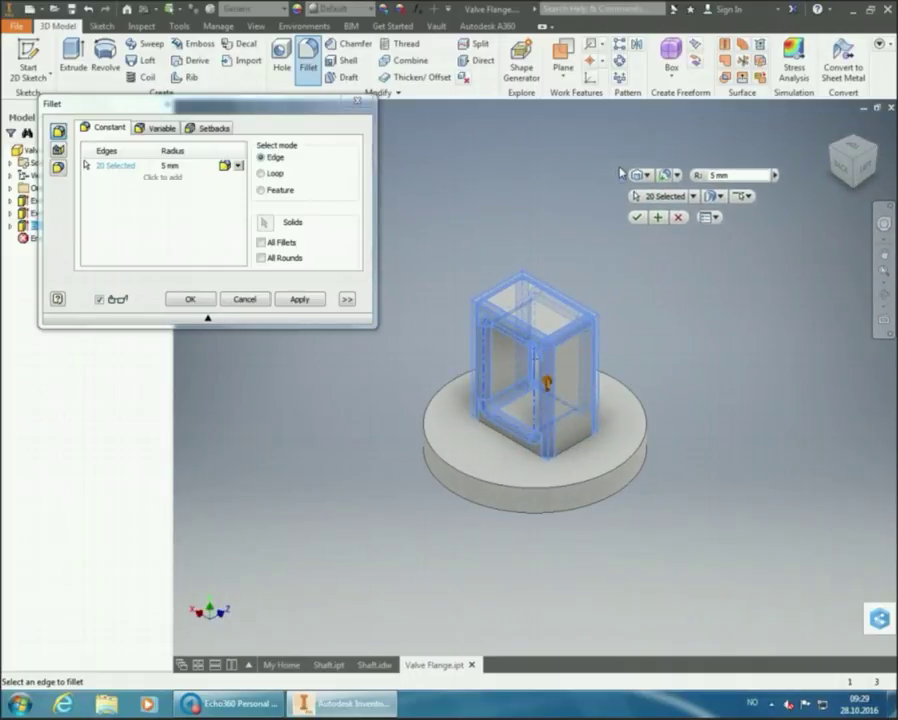
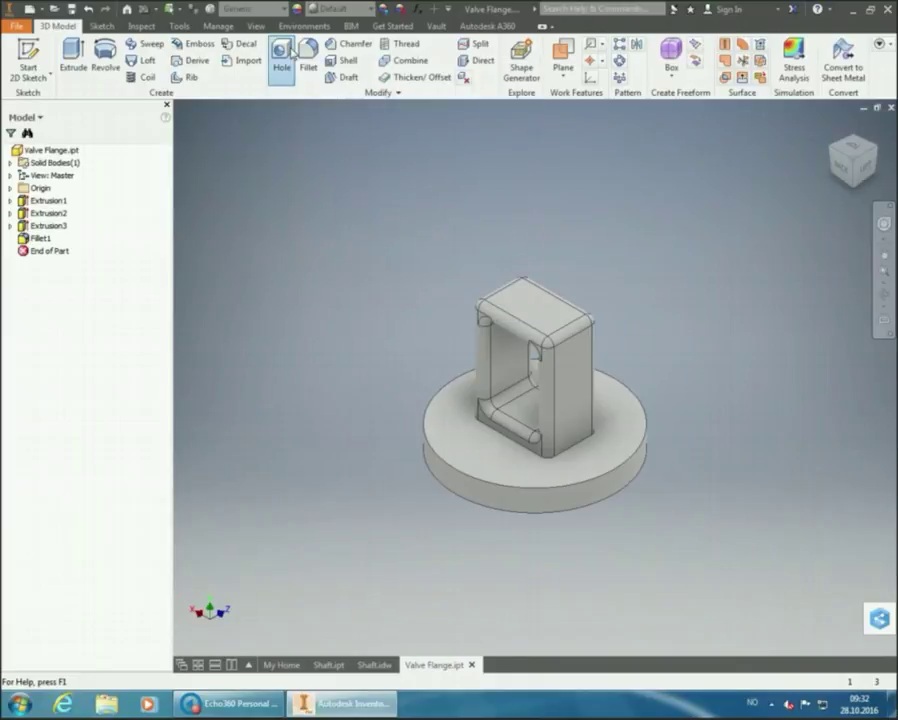
# Step: Start a hole feature placed on the top face of the flange's upright block
pyautogui.click(292, 52)
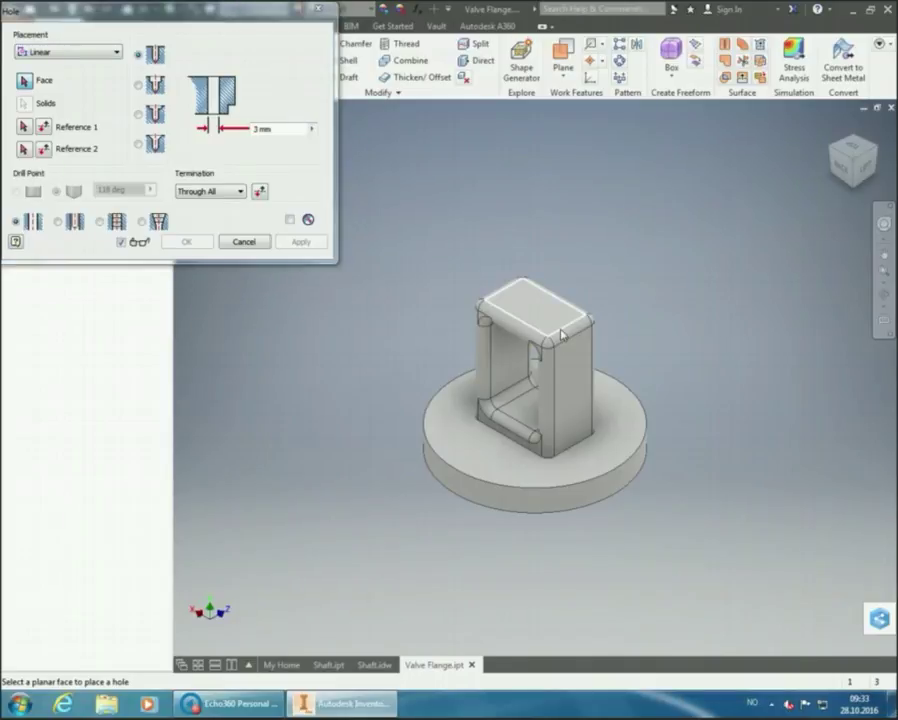
pyautogui.moveTo(551, 326)
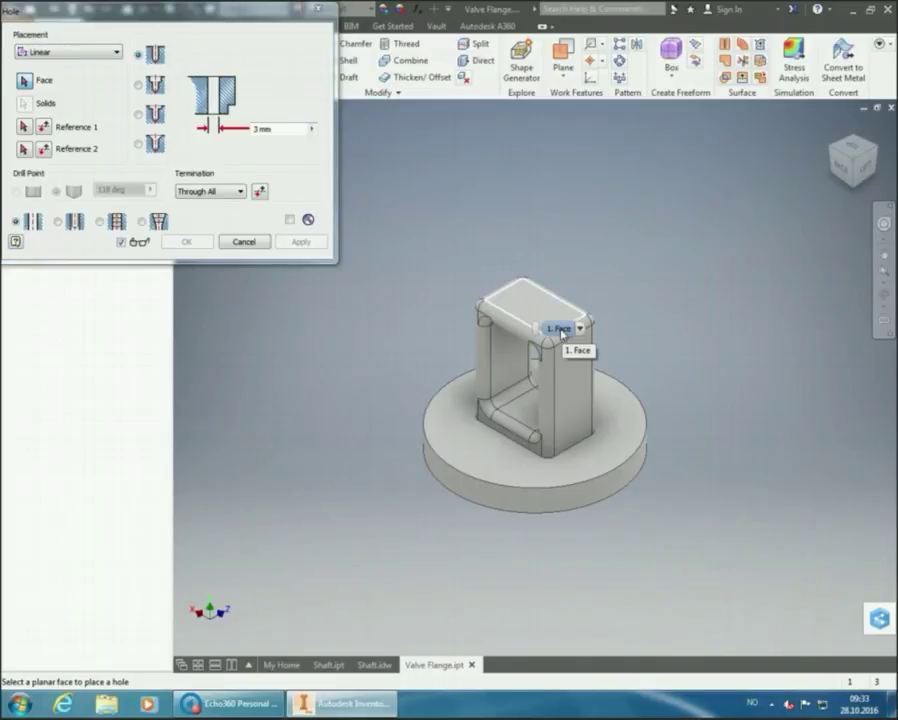
pyautogui.click(551, 327)
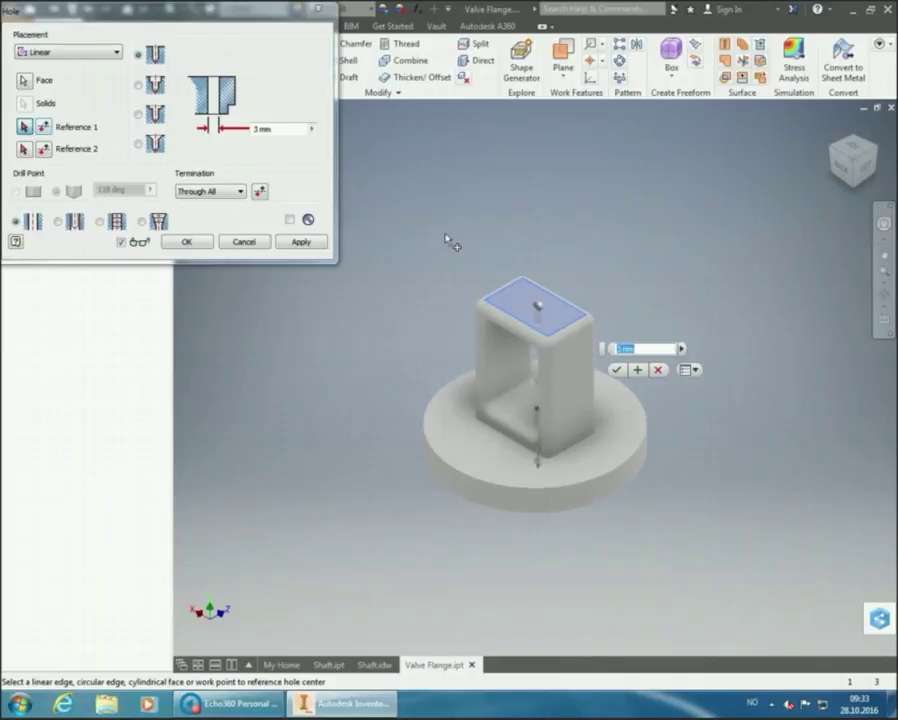
# Step: Reference the first top-face edge and set the hole's distance from it to 30/2
pyautogui.click(530, 333)
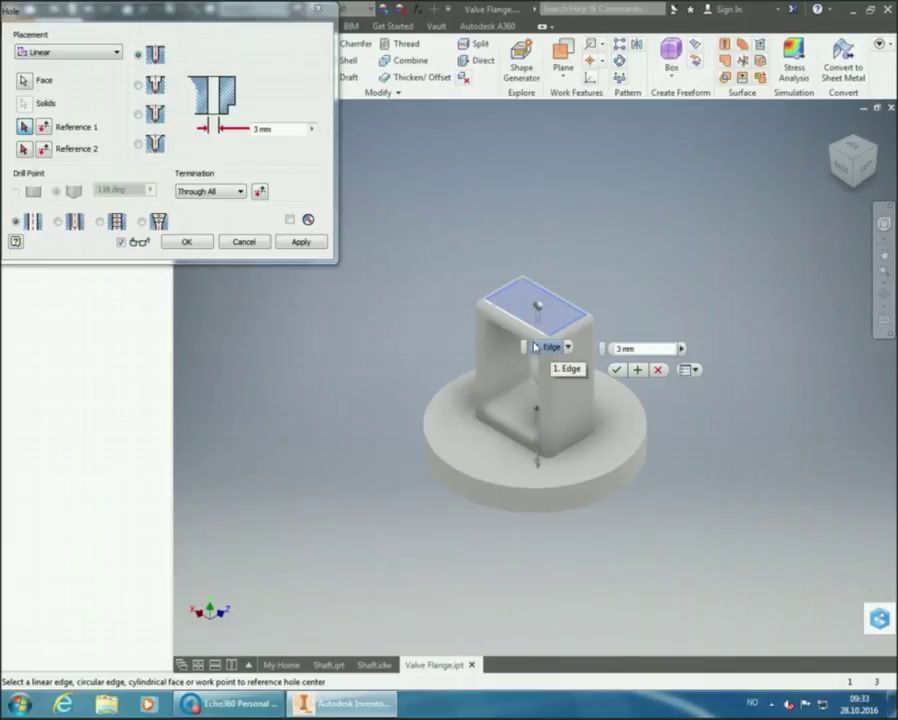
pyautogui.click(524, 322)
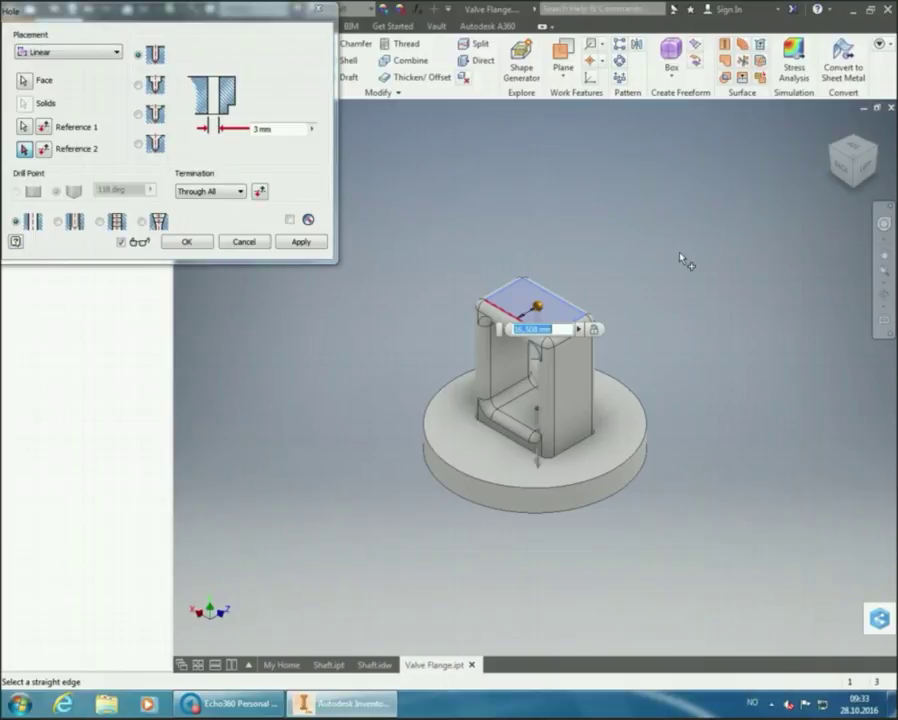
pyautogui.write('30')
pyautogui.hotkey('ctrl', 'z')
pyautogui.press('BackSpace')
pyautogui.press('BackSpace')
pyautogui.press('BackSpace')
pyautogui.press('BackSpace')
pyautogui.press('BackSpace')
pyautogui.press('BackSpace')
pyautogui.press('BackSpace')
pyautogui.press('BackSpace')
pyautogui.press('BackSpace')
pyautogui.write('0,0')
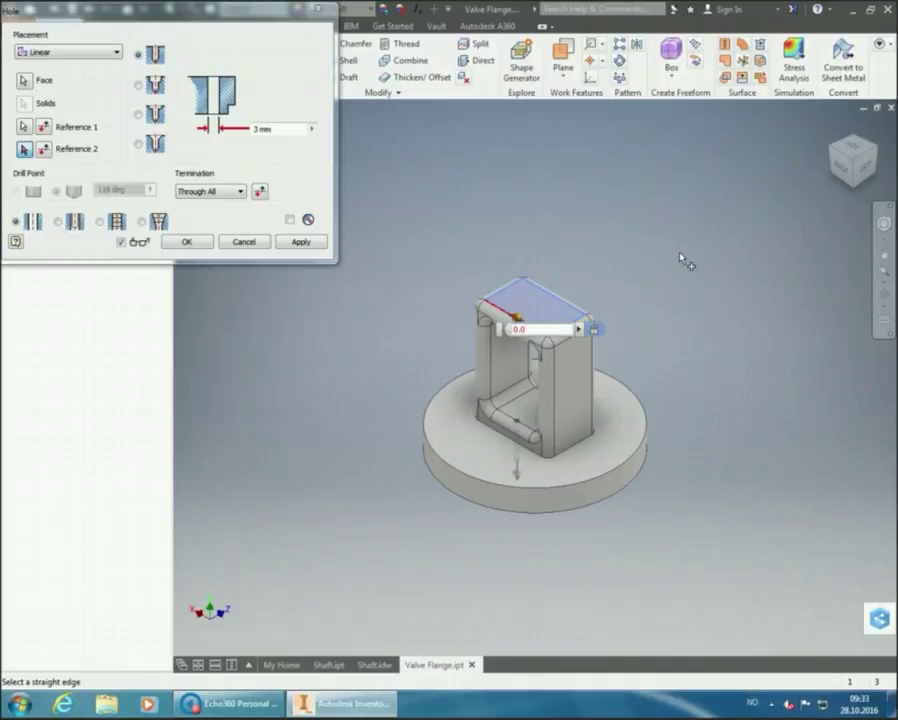
pyautogui.press('BackSpace')
pyautogui.press('BackSpace')
pyautogui.press('BackSpace')
pyautogui.write('30')
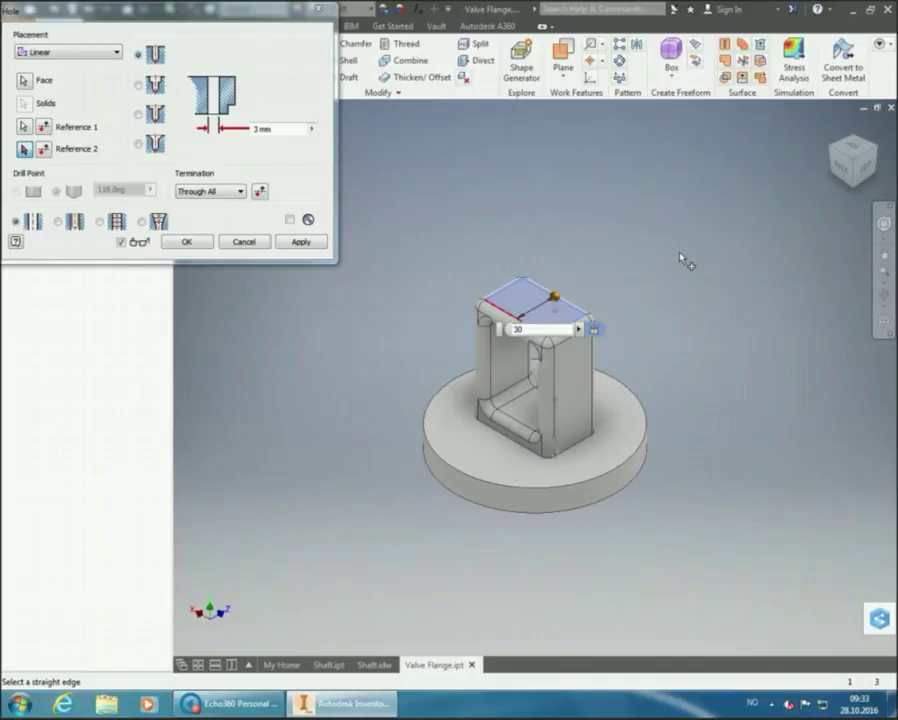
pyautogui.write('/2')
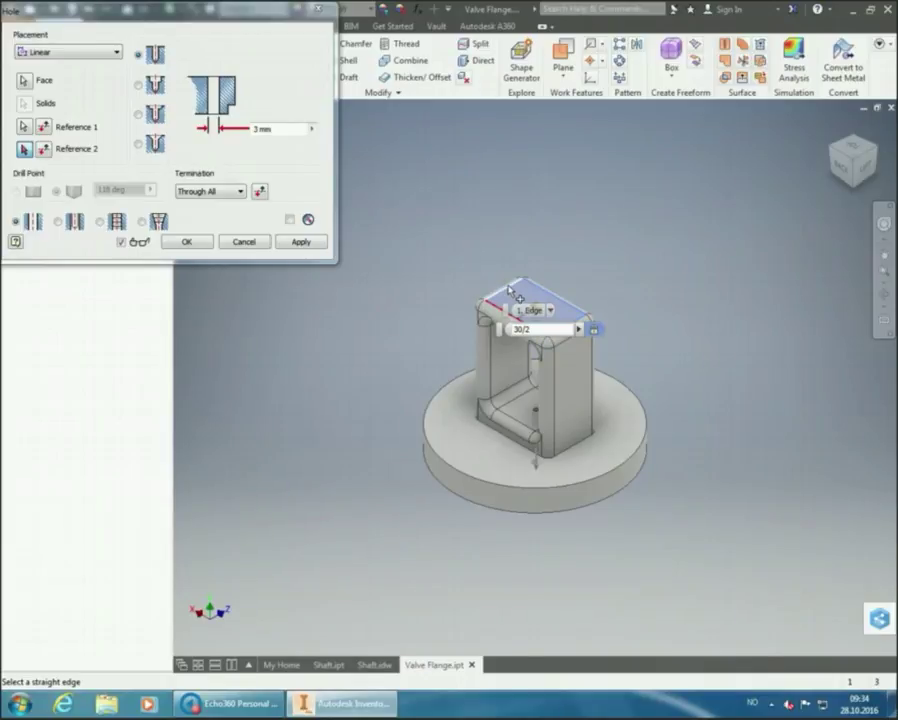
# Step: Reference the adjacent top-face edge and set the second distance to 50/2
pyautogui.click(530, 312)
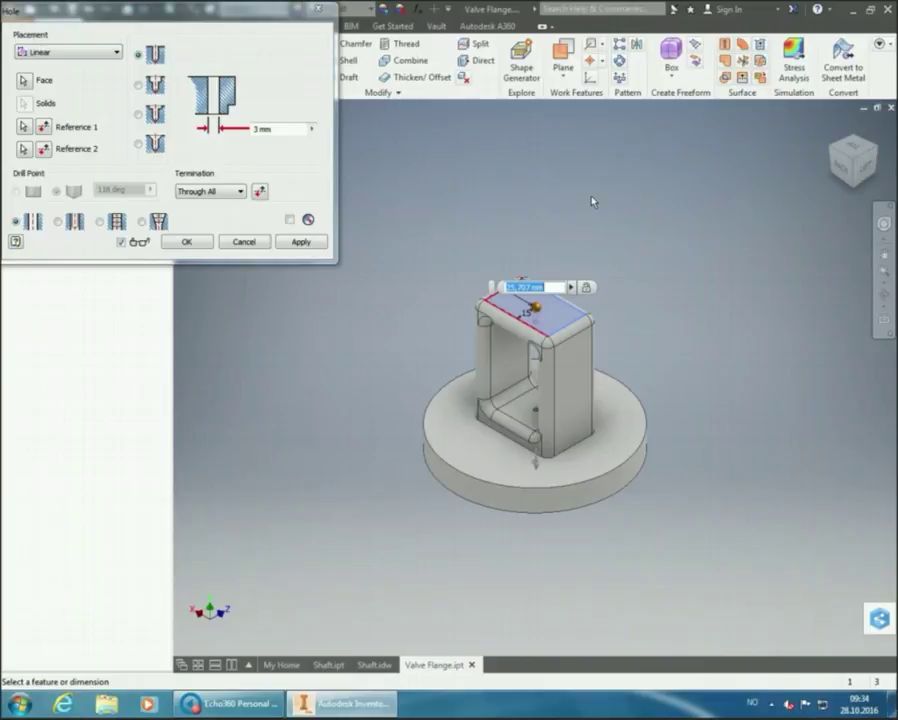
pyautogui.write('50/')
pyautogui.hotkey('ctrl', 'z')
pyautogui.press('BackSpace')
pyautogui.press('BackSpace')
pyautogui.press('BackSpace')
pyautogui.press('BackSpace')
pyautogui.press('BackSpace')
pyautogui.press('BackSpace')
pyautogui.press('BackSpace')
pyautogui.press('BackSpace')
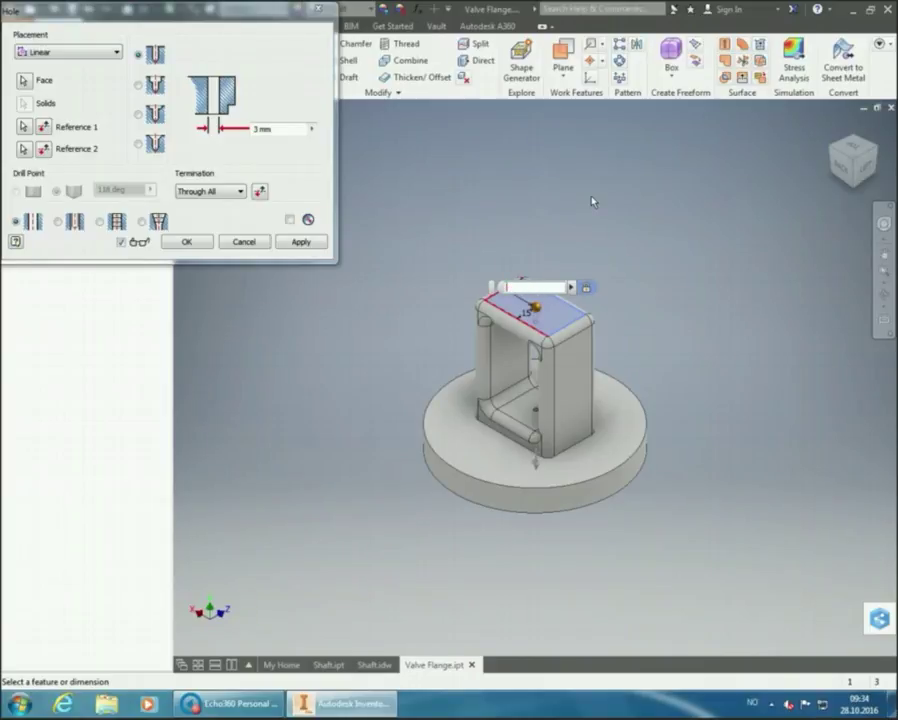
pyautogui.write('0.')
pyautogui.press('BackSpace')
pyautogui.press('BackSpace')
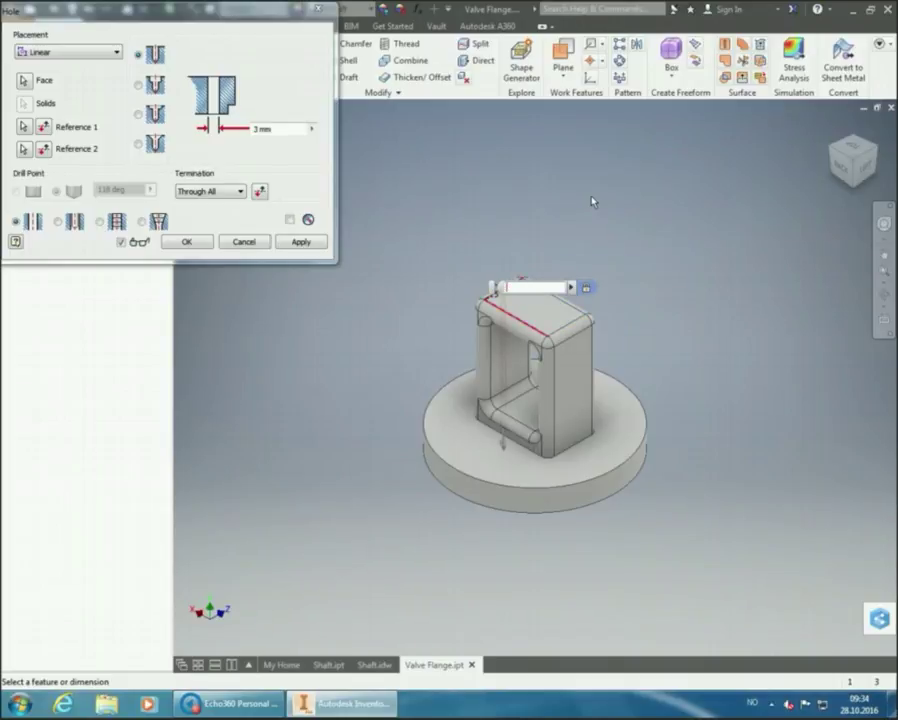
pyautogui.write('50/2')
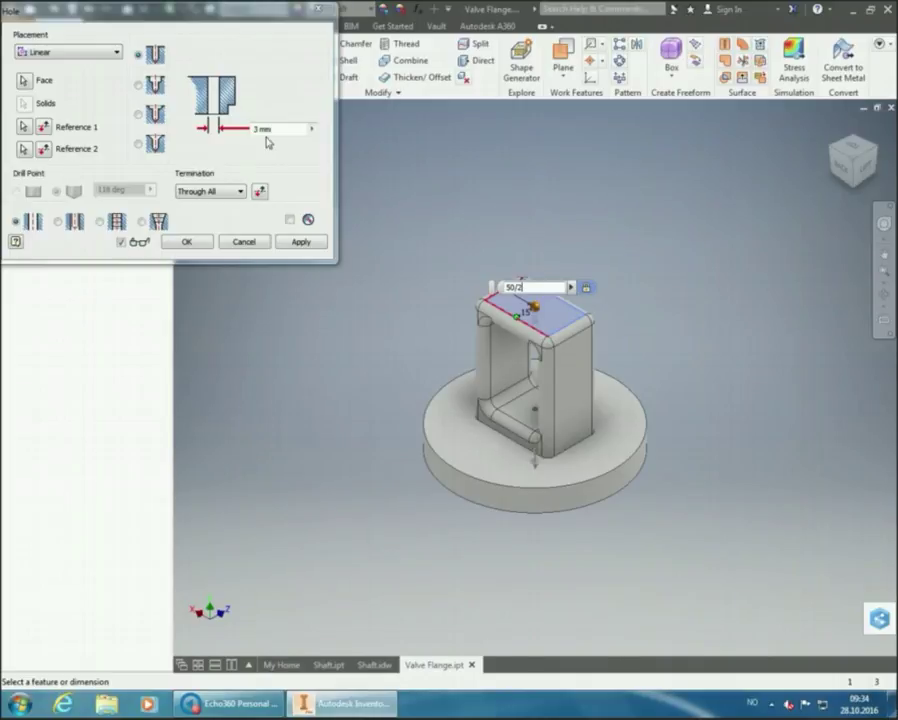
# Step: Make it a clearance hole with ISO standard, fastener Hex Head Cap Screw ISO 24017
pyautogui.click(75, 224)
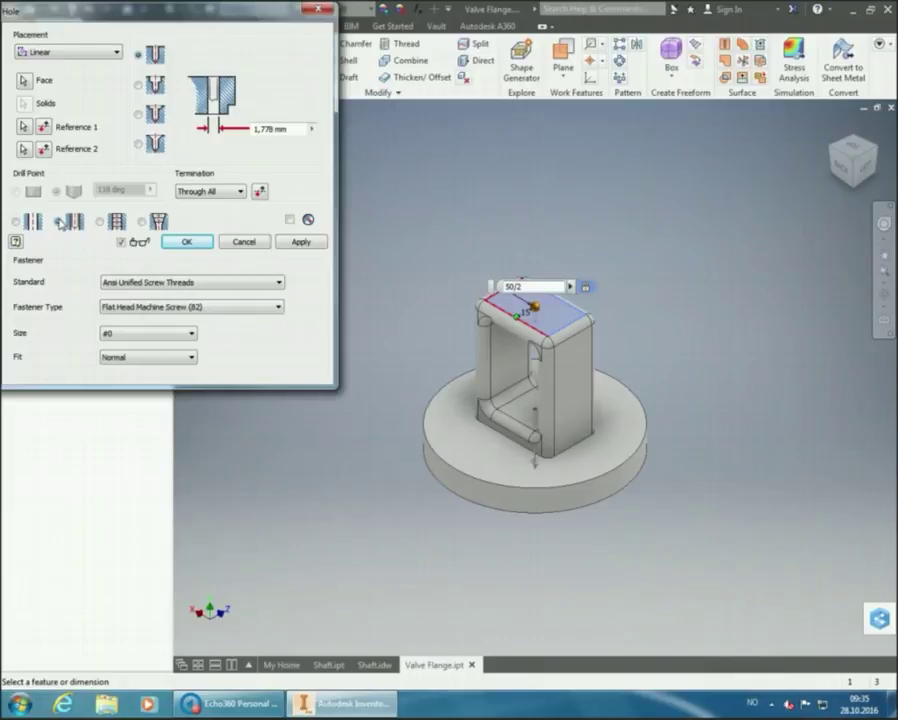
pyautogui.click(265, 285)
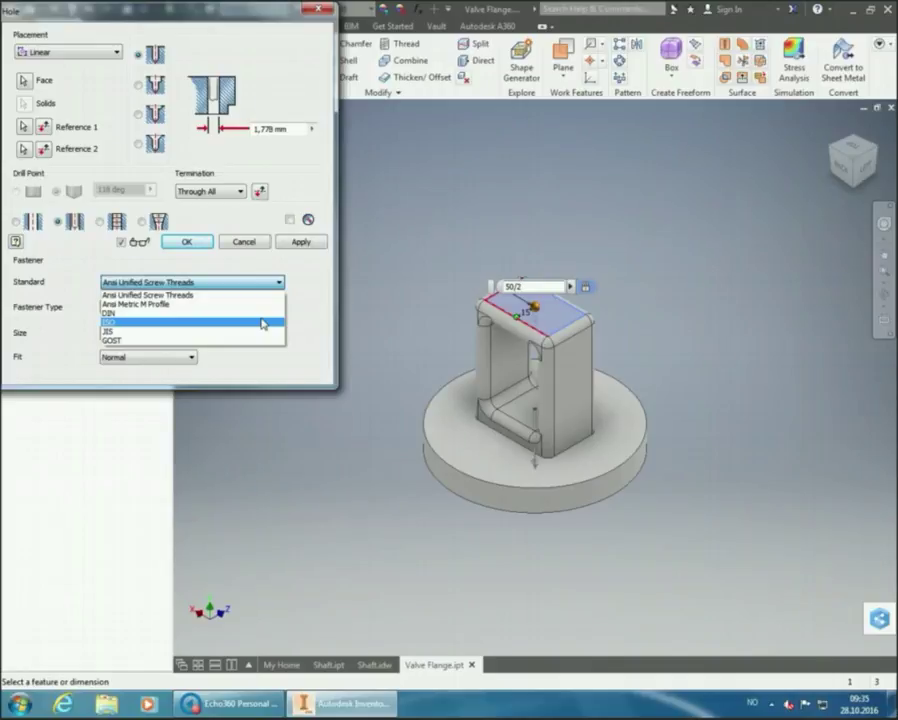
pyautogui.click(262, 322)
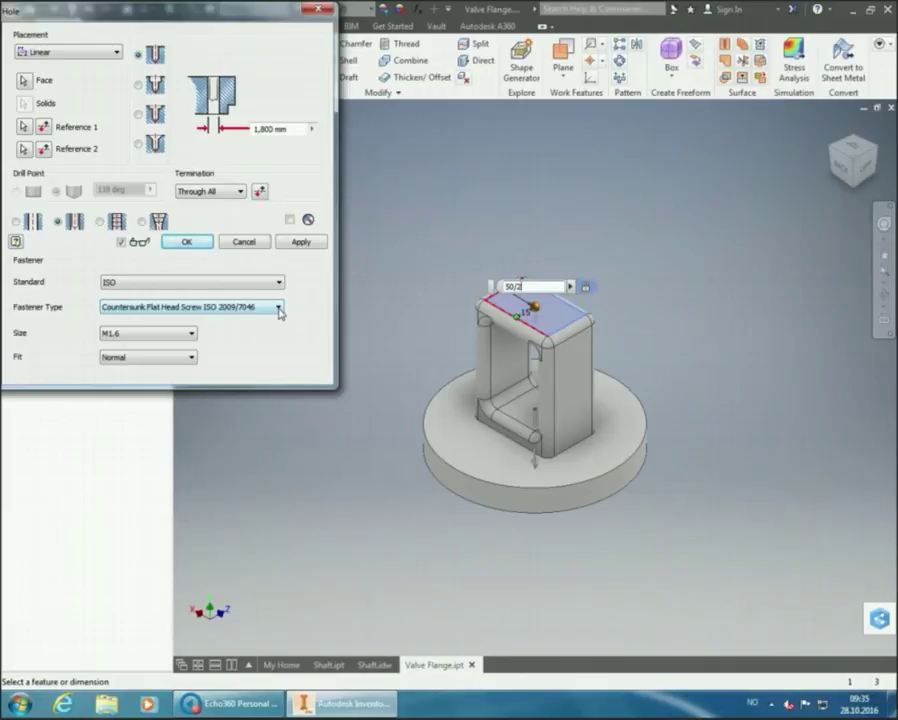
pyautogui.click(280, 310)
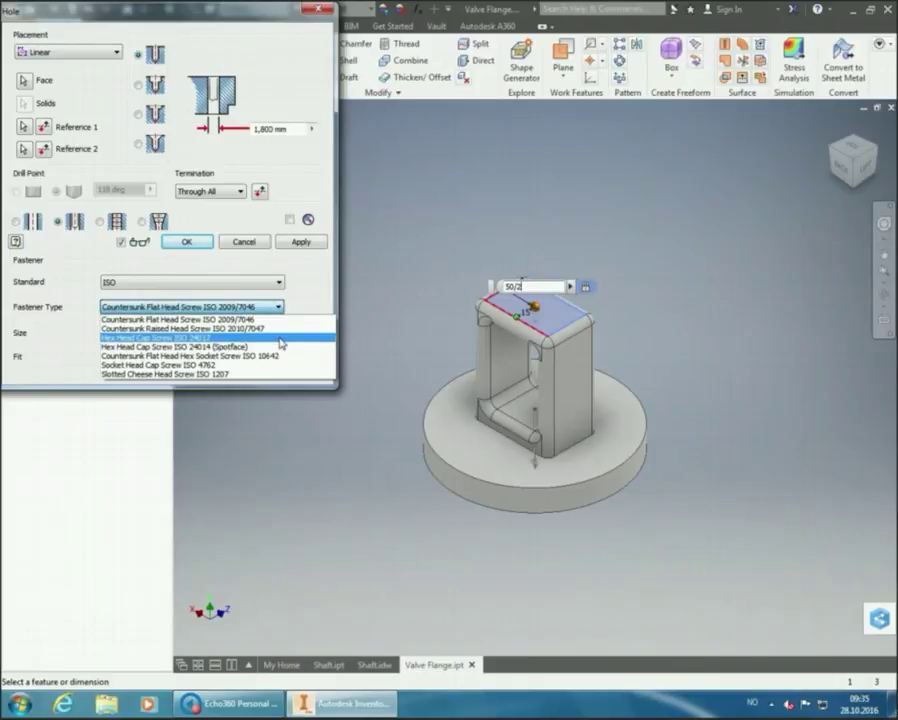
pyautogui.click(280, 339)
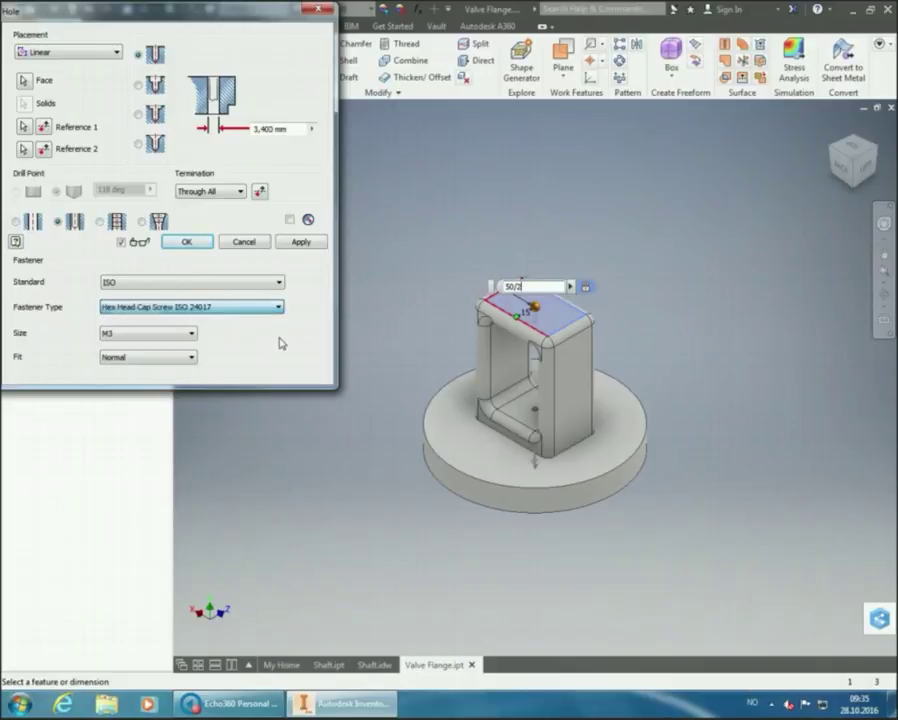
# Step: Size the clearance hole for M20 with a Close fit
pyautogui.click(132, 333)
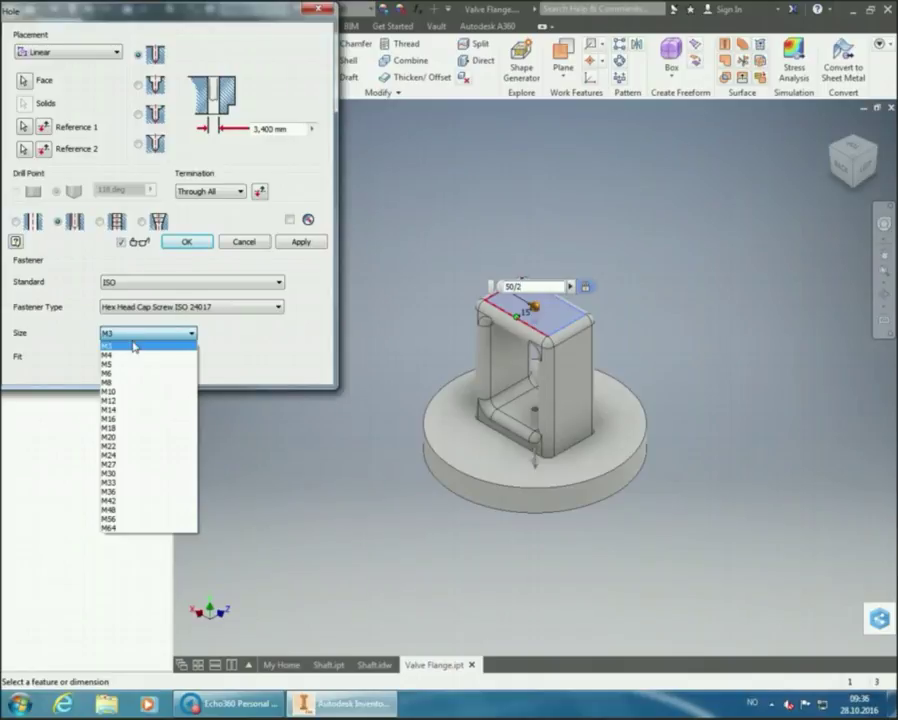
pyautogui.click(139, 437)
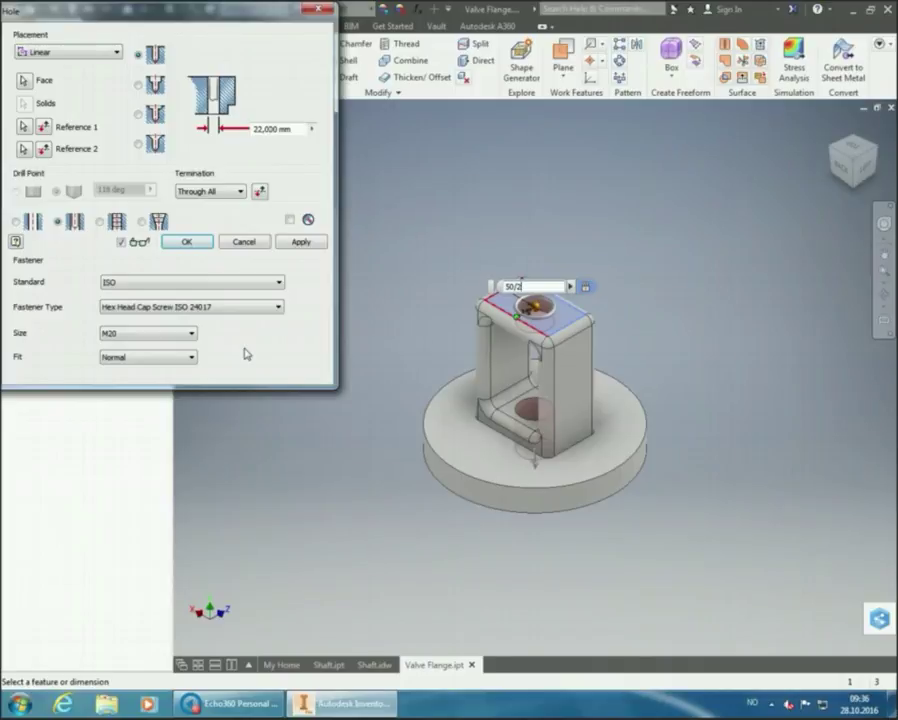
pyautogui.click(194, 364)
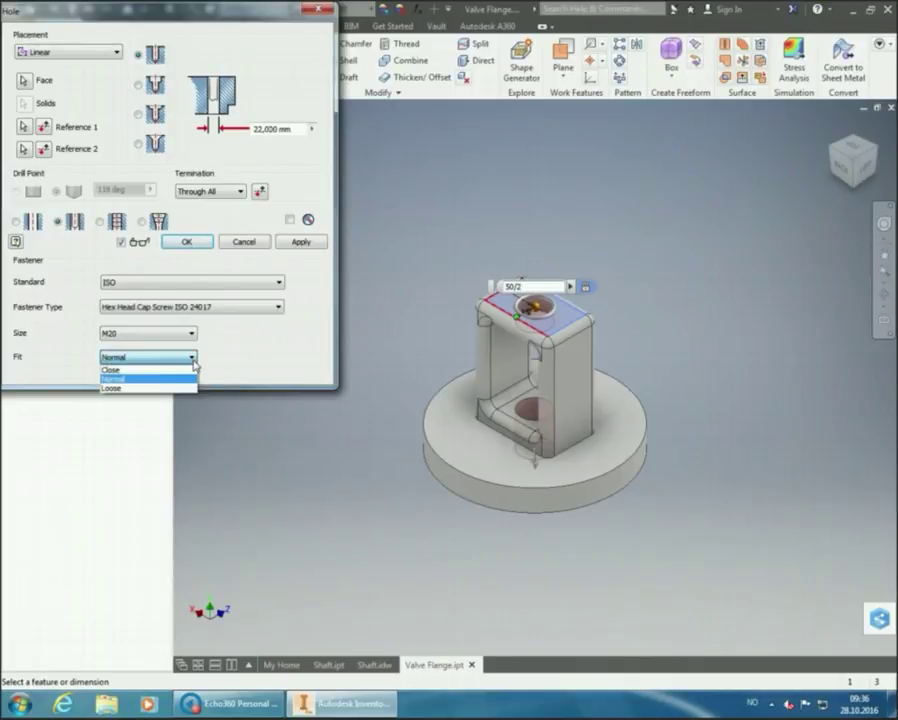
pyautogui.click(189, 371)
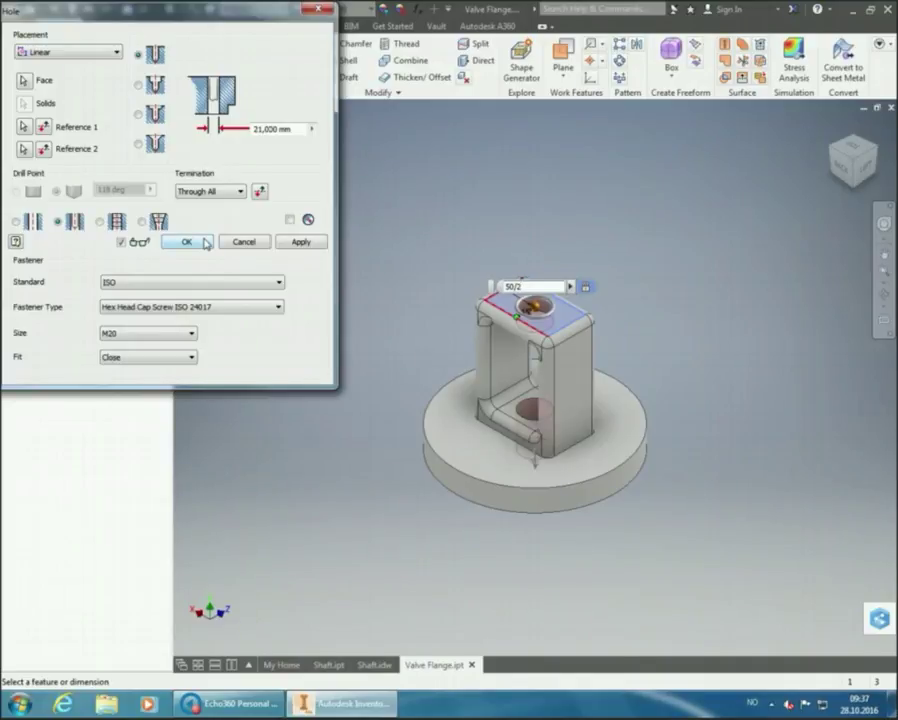
# Step: Set the hole termination to To and view the model from below
pyautogui.click(211, 192)
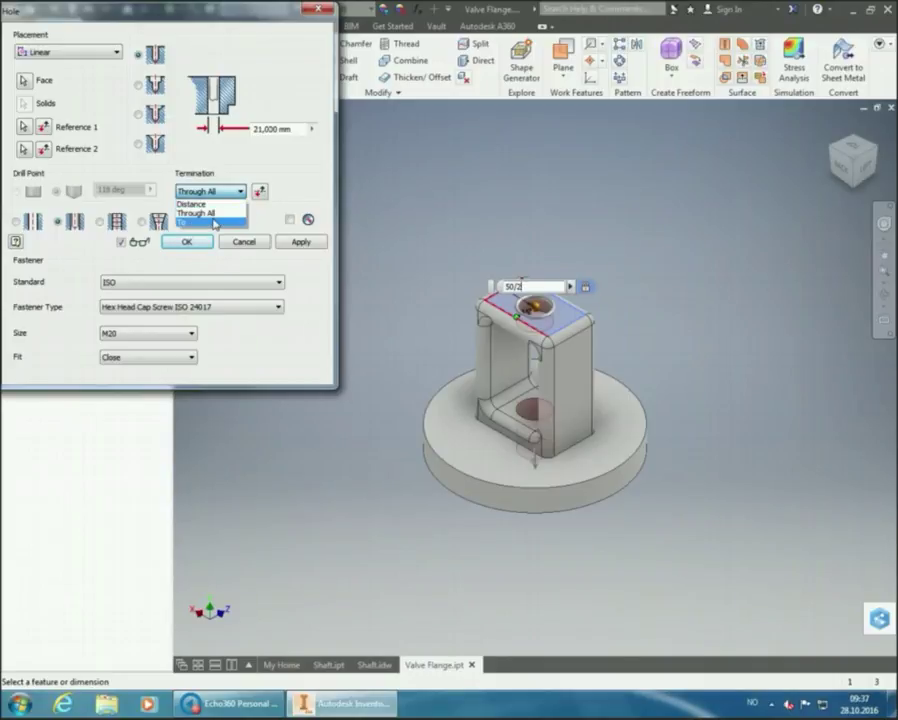
pyautogui.click(213, 222)
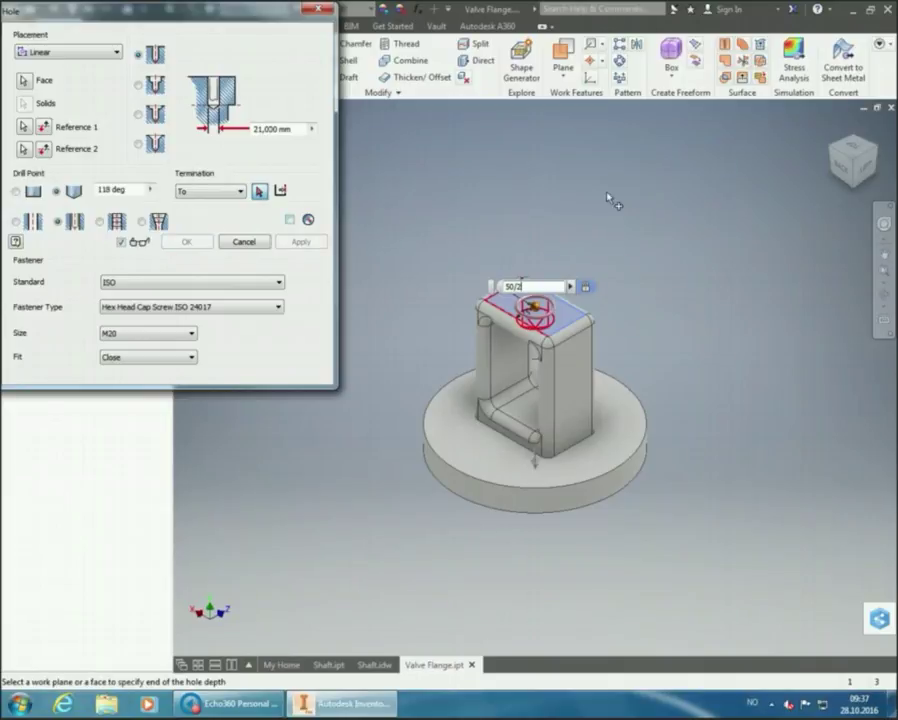
pyautogui.click(855, 188)
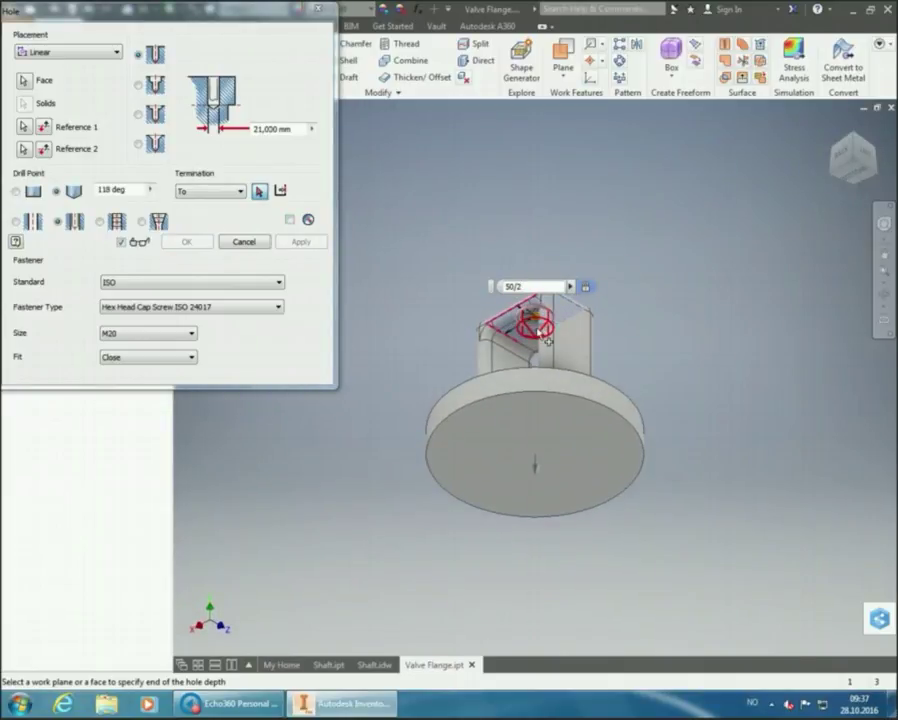
pyautogui.scroll(-5, 578, 338)
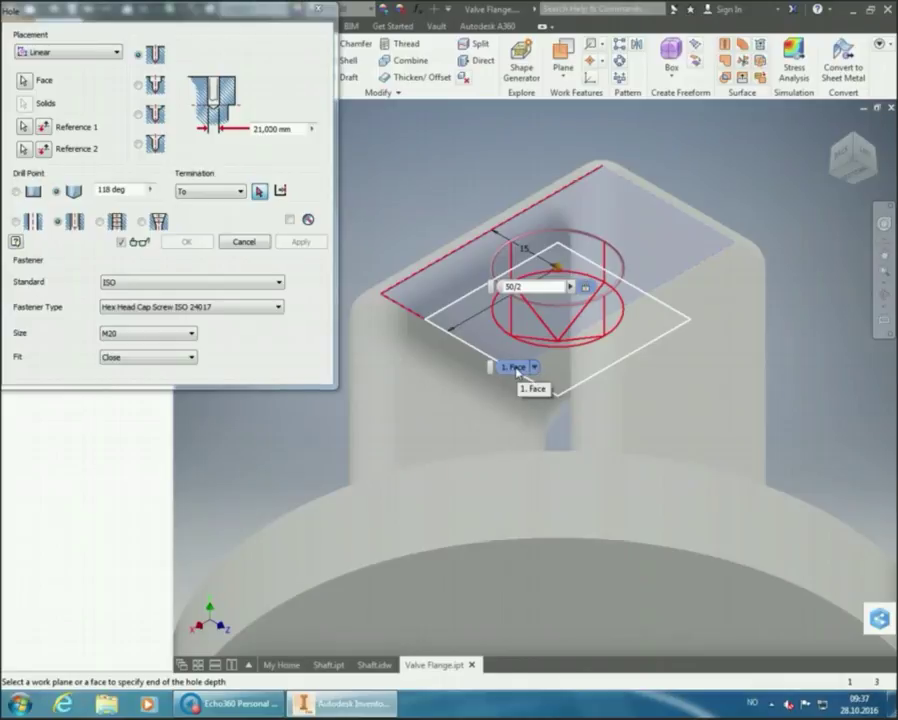
# Step: Pick the block's inner face as the end face and create Hole1
pyautogui.click(513, 368)
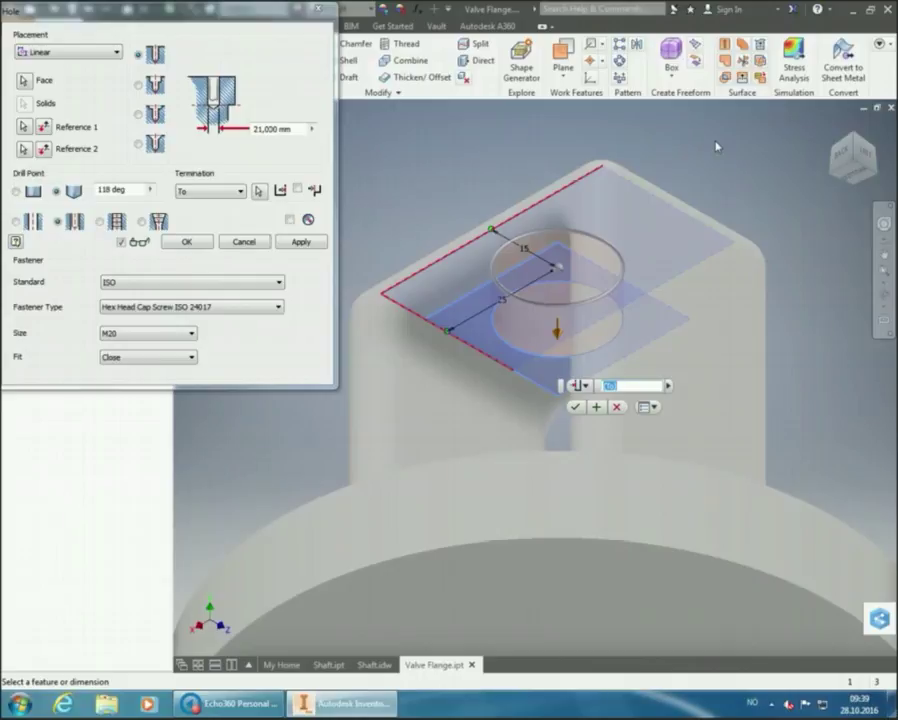
pyautogui.press('Return')
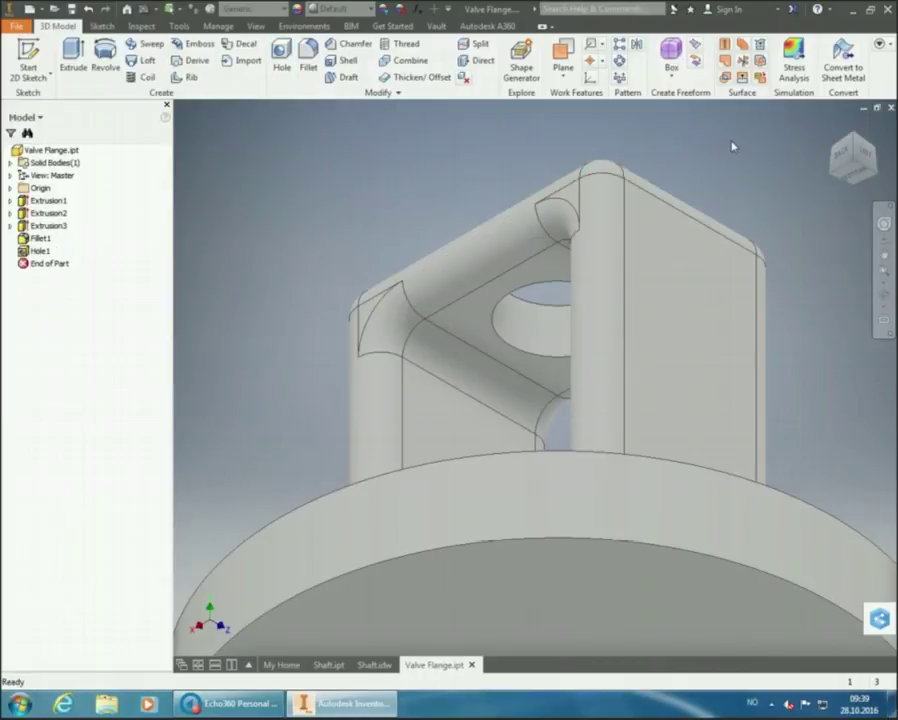
# Step: Return to the Home view, then turn the flange to look at its underside
pyautogui.click(831, 126)
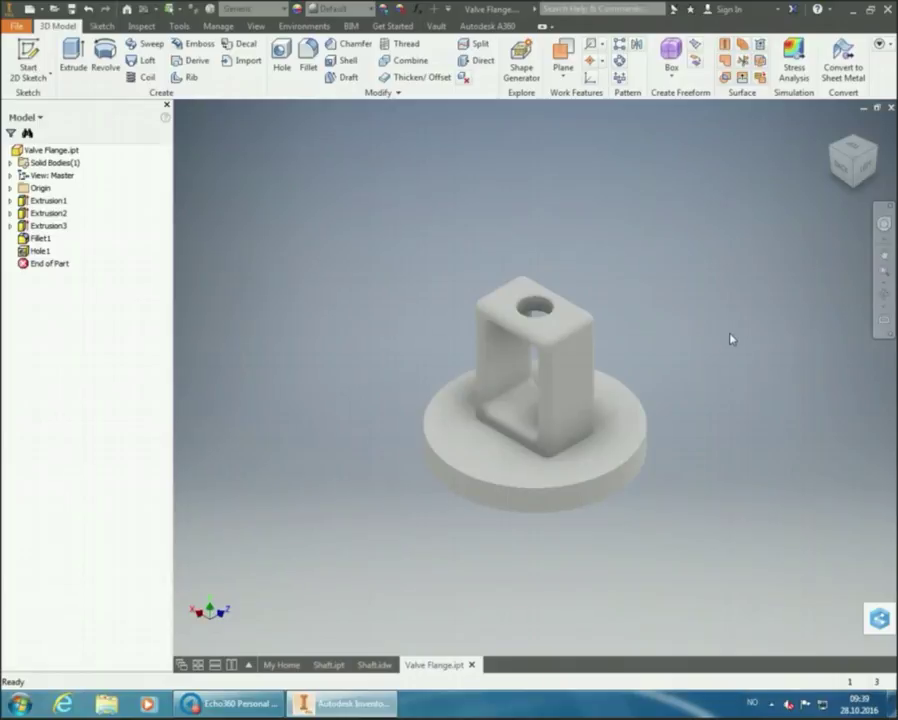
pyautogui.scroll(-3, 730, 338)
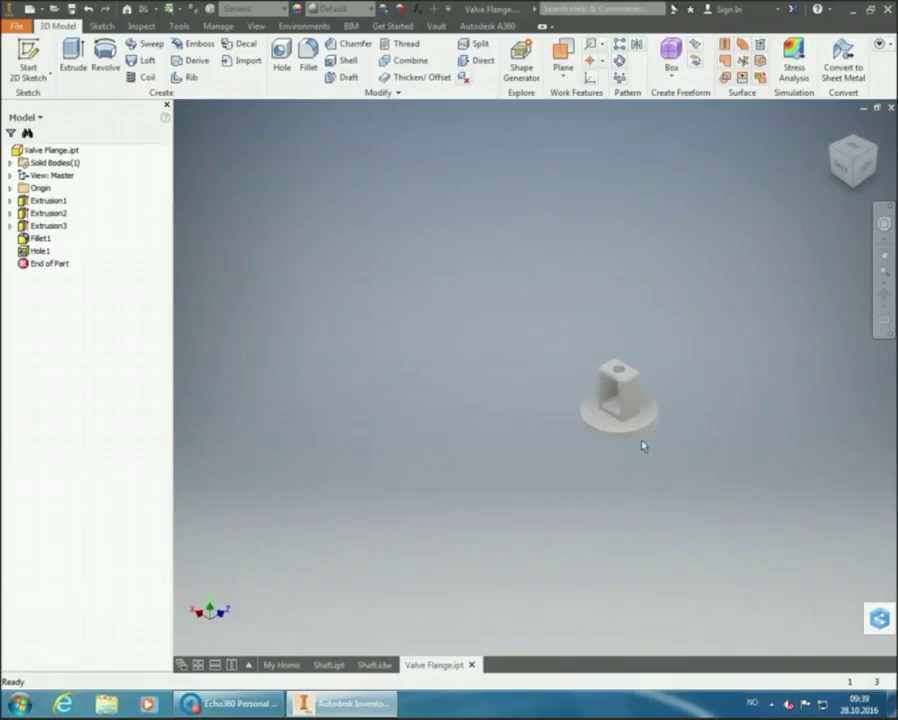
pyautogui.scroll(5, 643, 446)
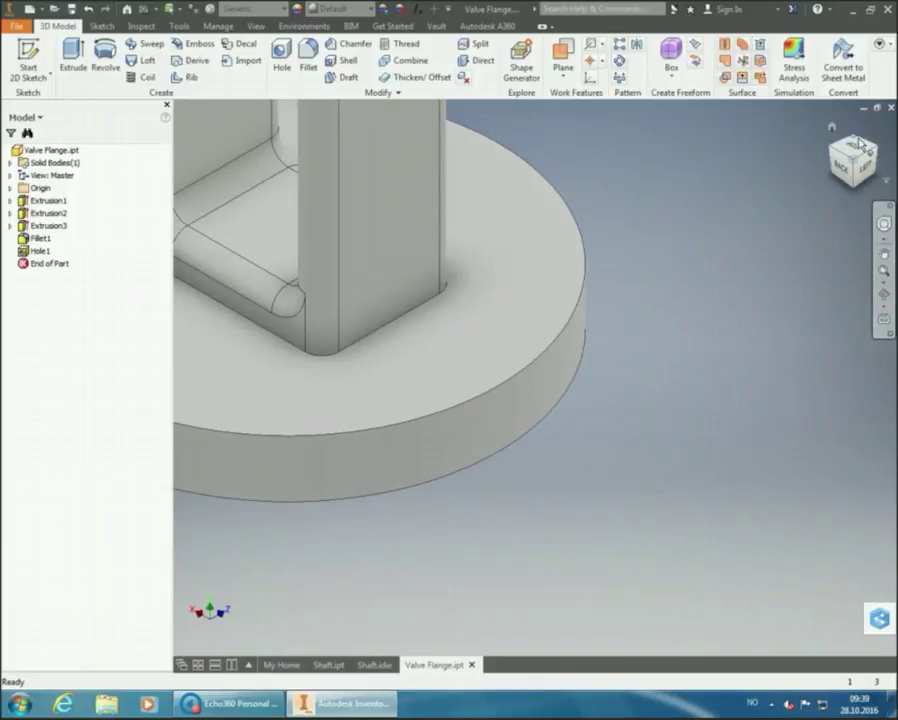
pyautogui.scroll(-5, 660, 278)
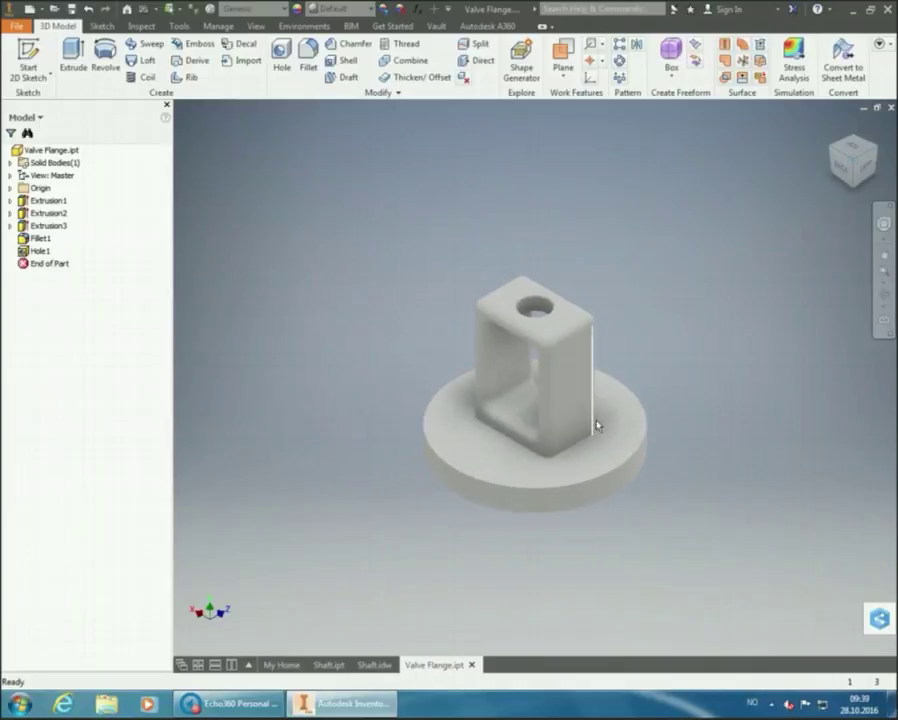
pyautogui.click(856, 188)
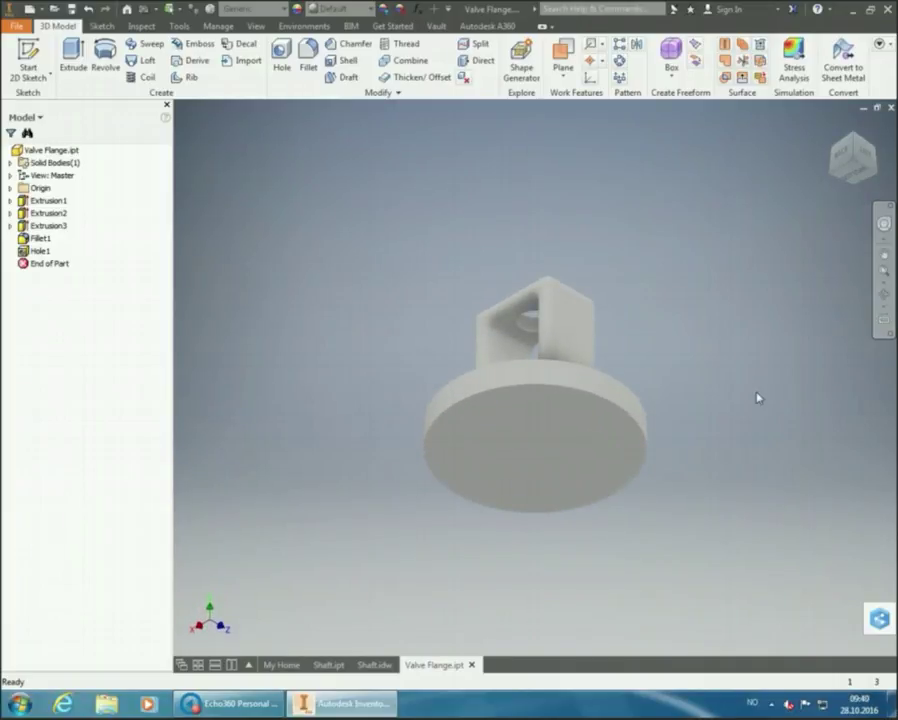
# Step: Start a concentric hole on the flange's bottom face, centred on its circular edge
pyautogui.click(281, 68)
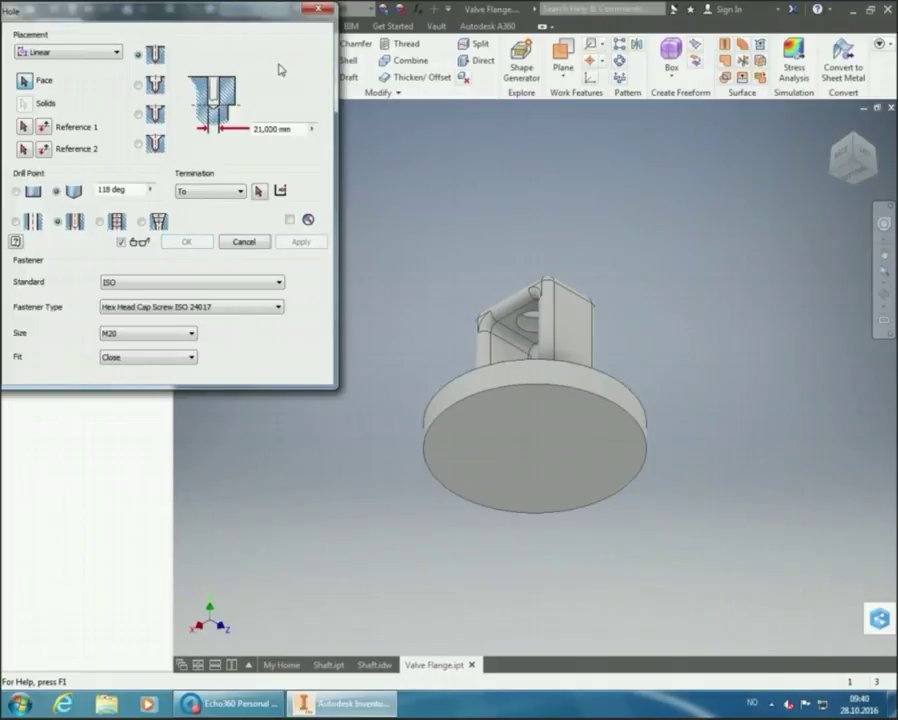
pyautogui.click(106, 55)
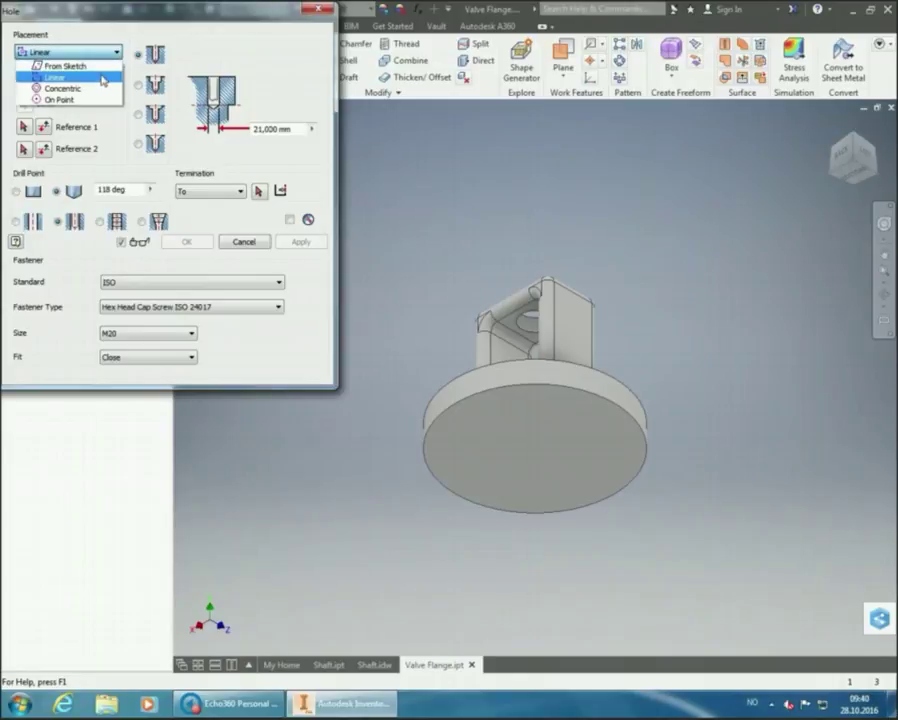
pyautogui.click(104, 90)
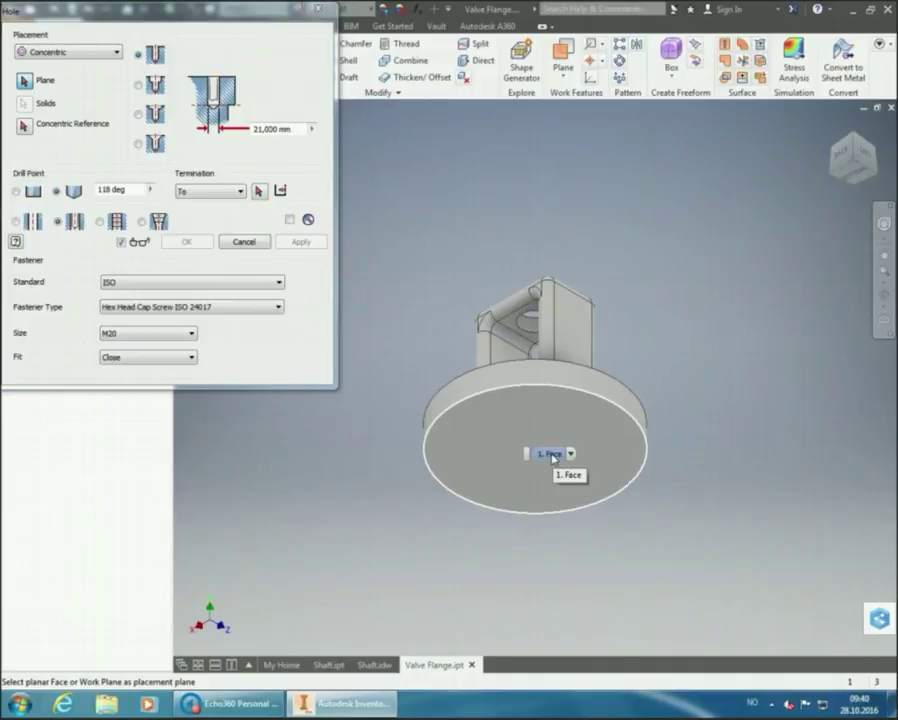
pyautogui.click(552, 456)
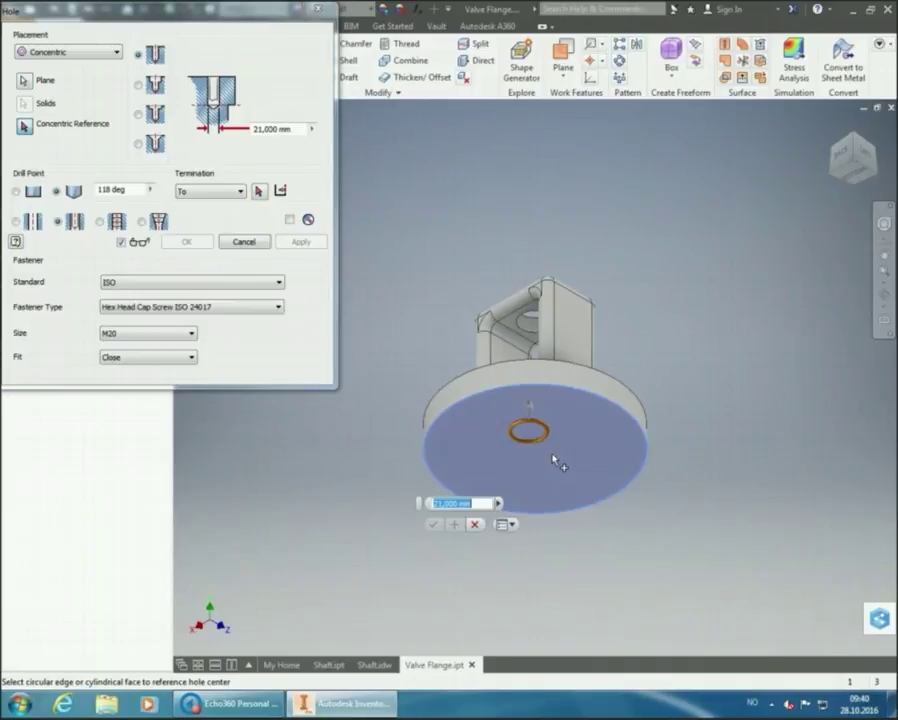
pyautogui.click(614, 403)
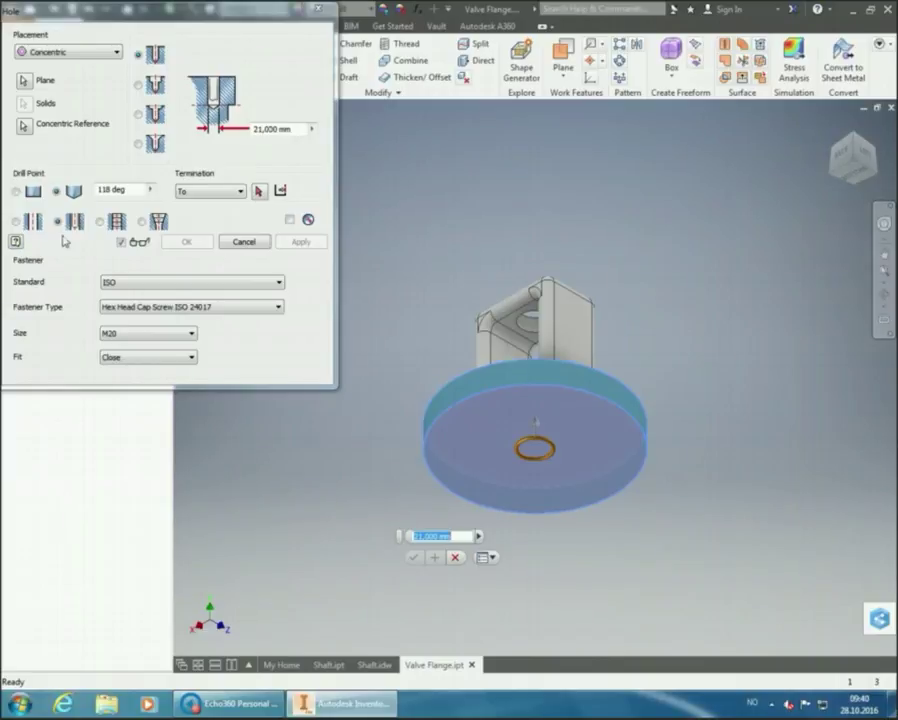
# Step: Make the hole a Through All tapped hole using ISO Metric profile threads
pyautogui.click(246, 195)
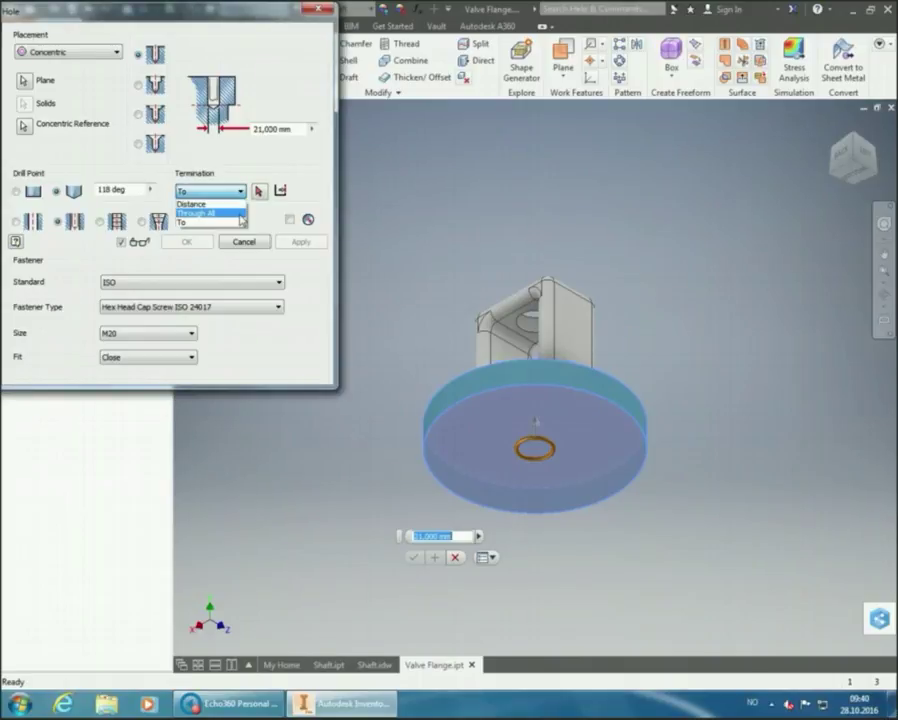
pyautogui.click(240, 214)
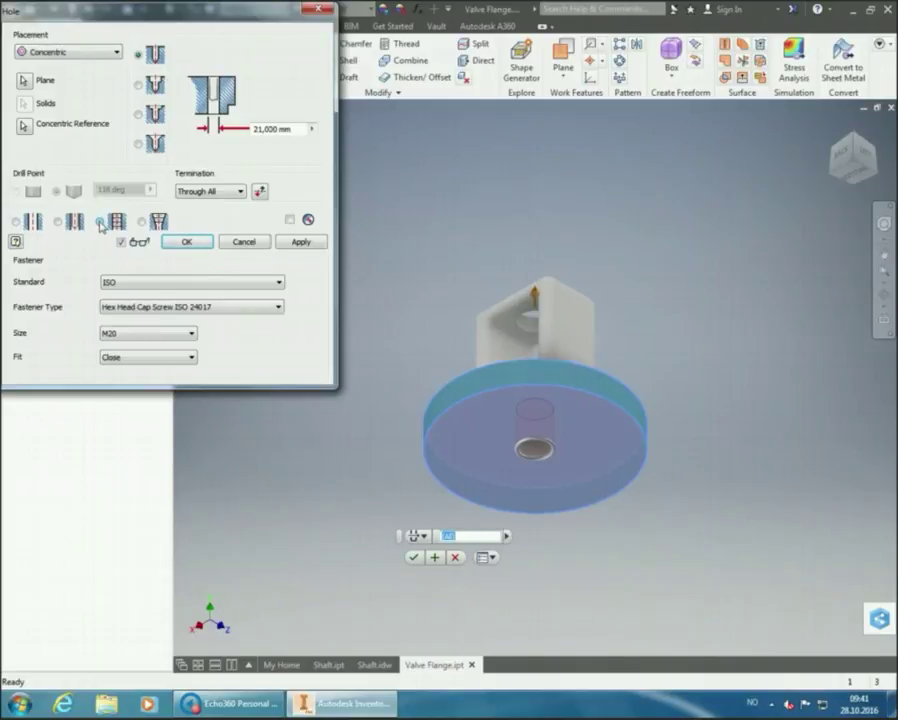
pyautogui.click(101, 222)
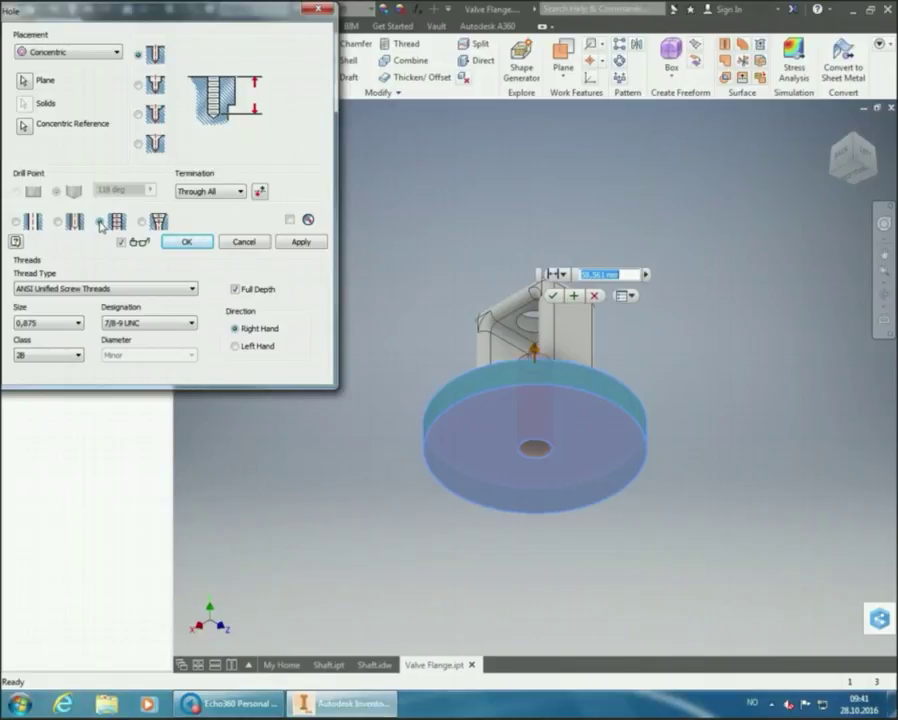
pyautogui.click(86, 289)
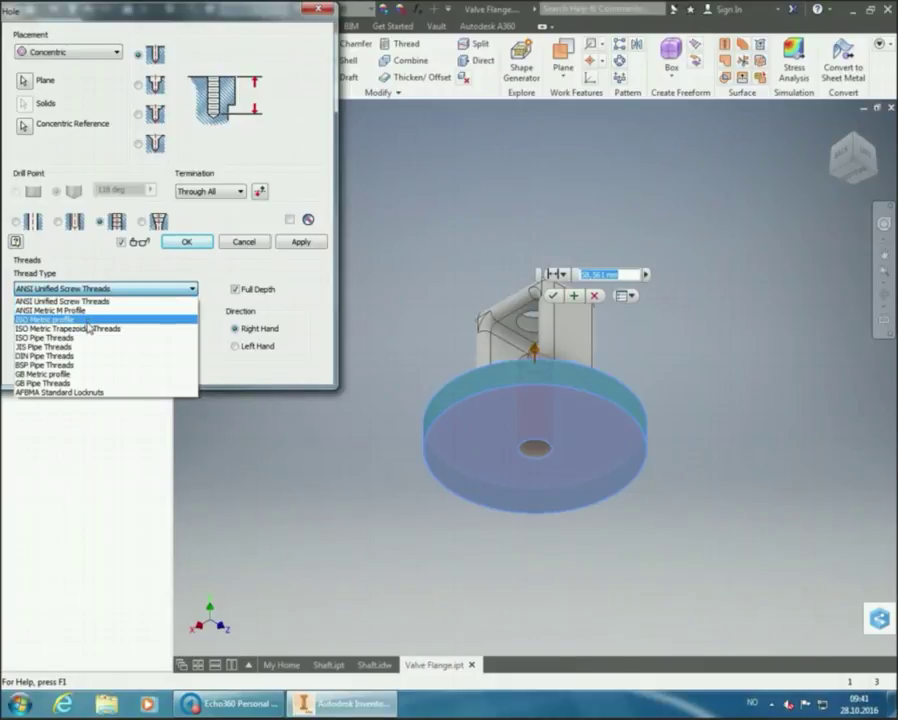
pyautogui.click(87, 320)
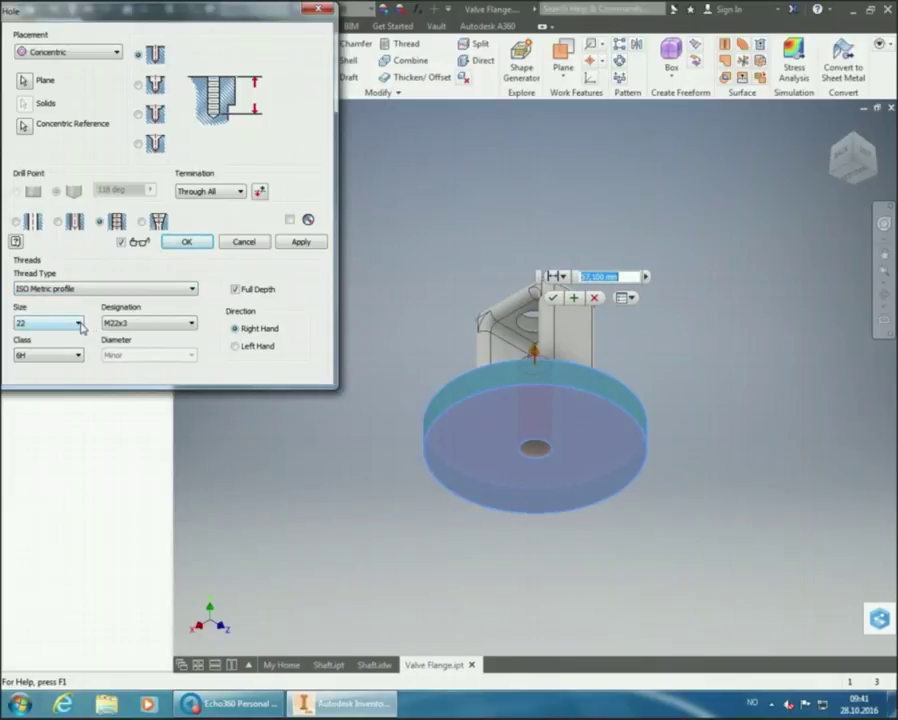
# Step: Choose thread size 20, designation M20x1.5, and limit the thread to 40 mm depth
pyautogui.click(79, 324)
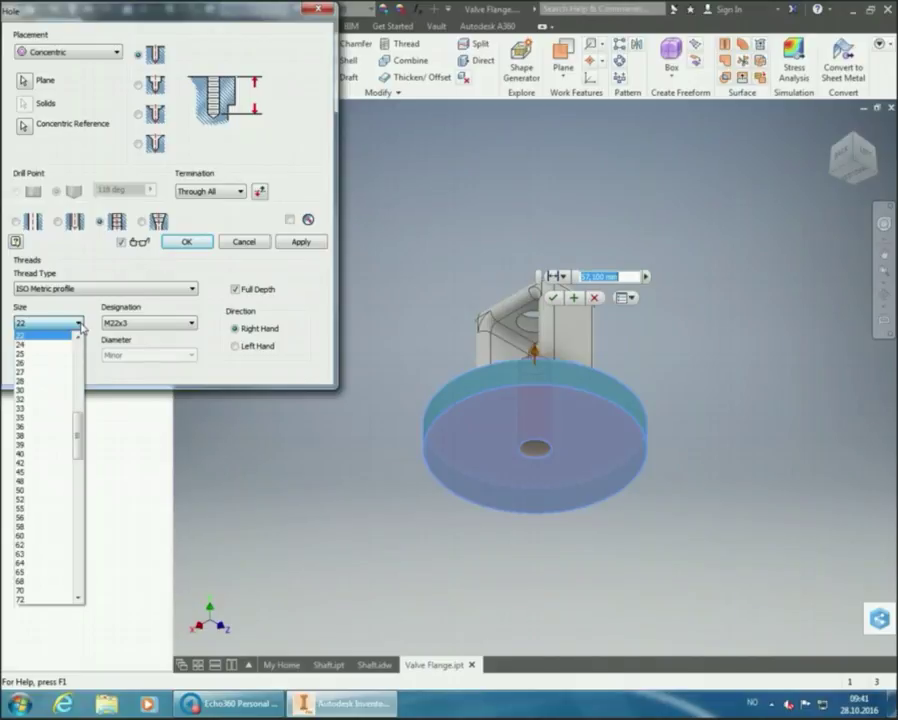
pyautogui.scroll(1, 60, 342)
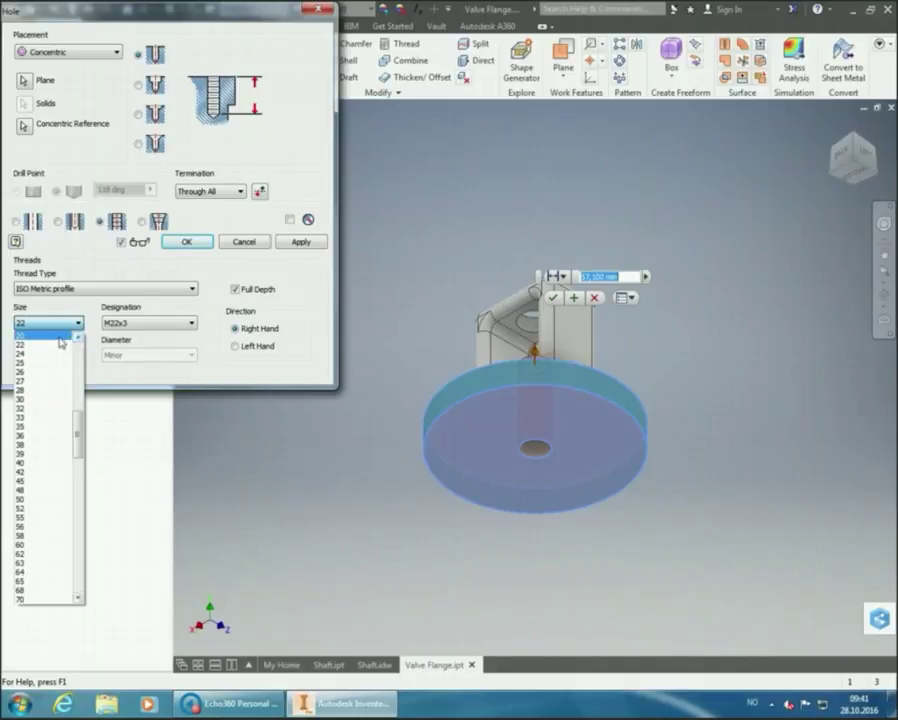
pyautogui.click(60, 339)
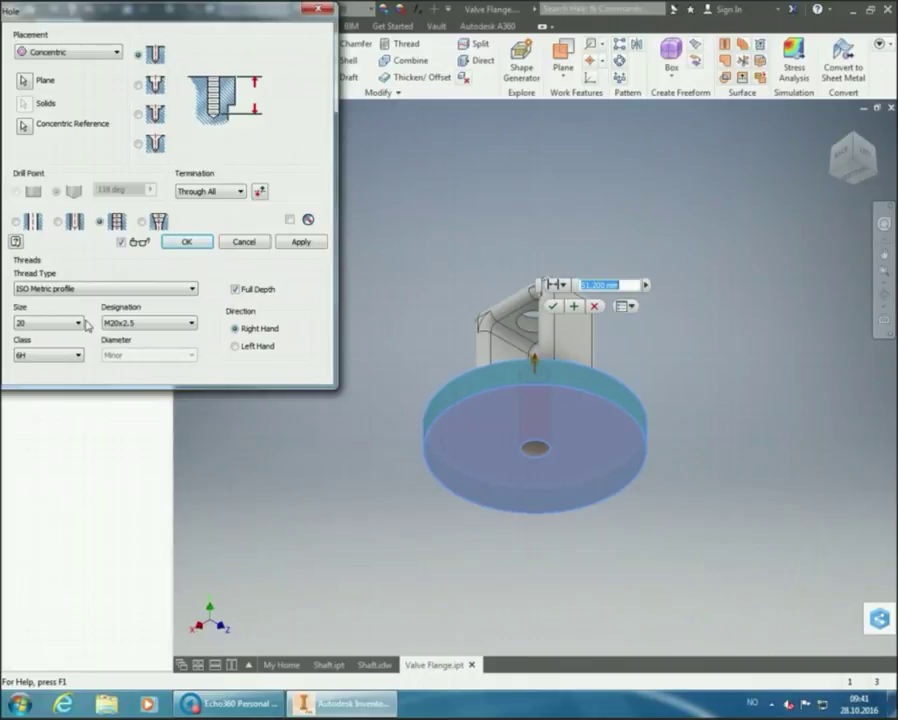
pyautogui.click(147, 323)
pyautogui.click(153, 354)
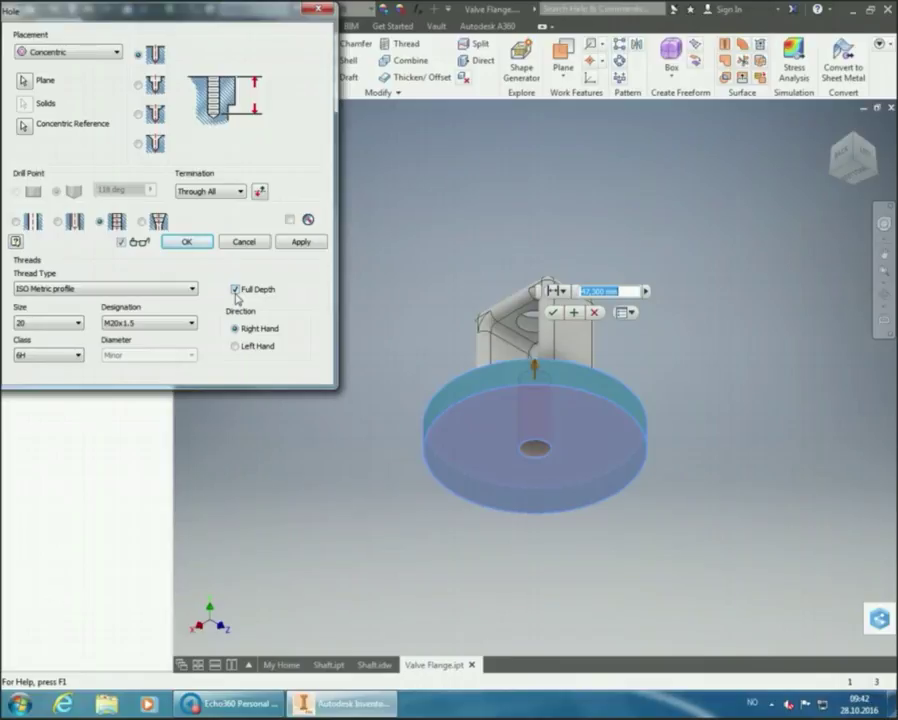
pyautogui.click(235, 290)
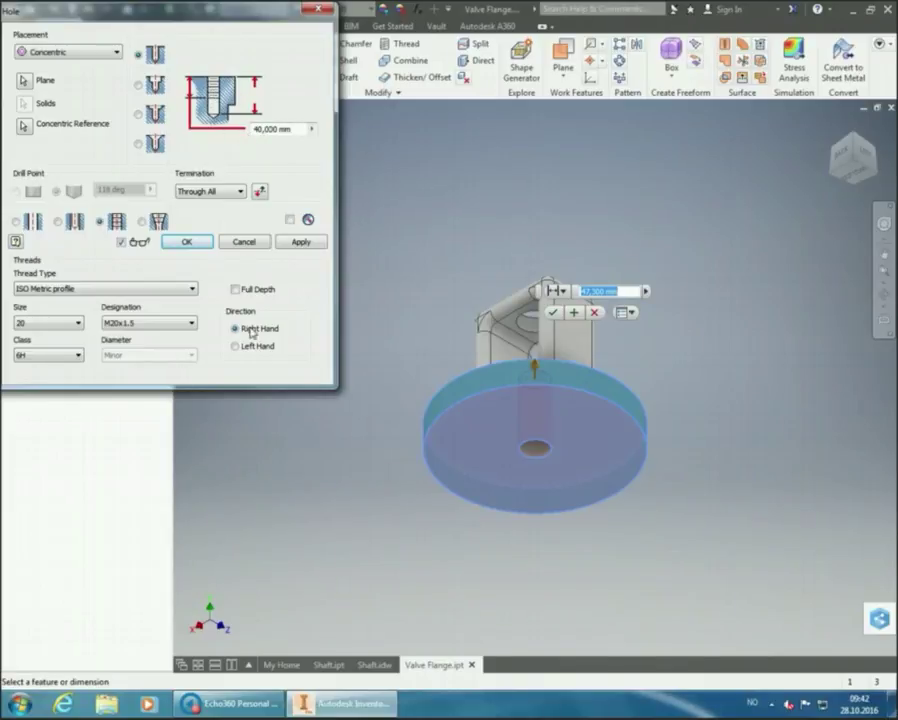
# Step: Restore full-depth threading and keep the hole termination Through All
pyautogui.click(237, 290)
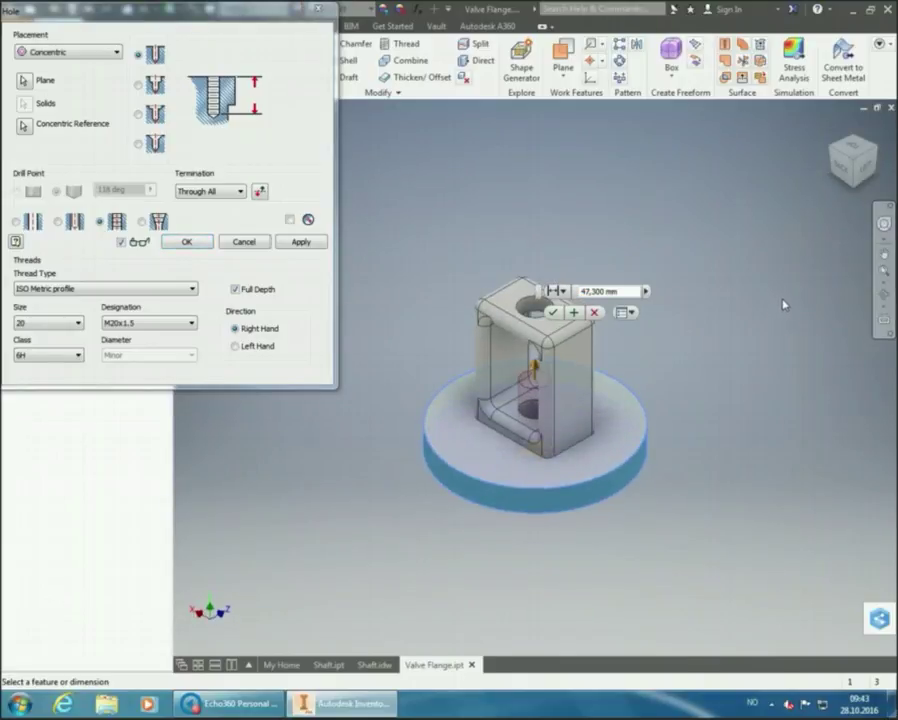
pyautogui.click(239, 193)
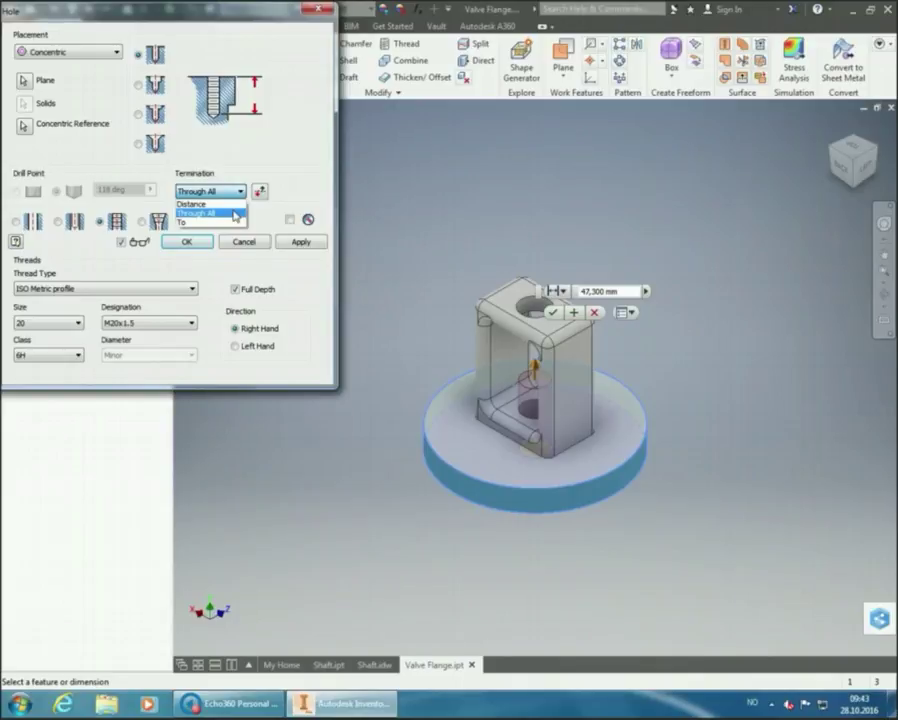
pyautogui.click(235, 214)
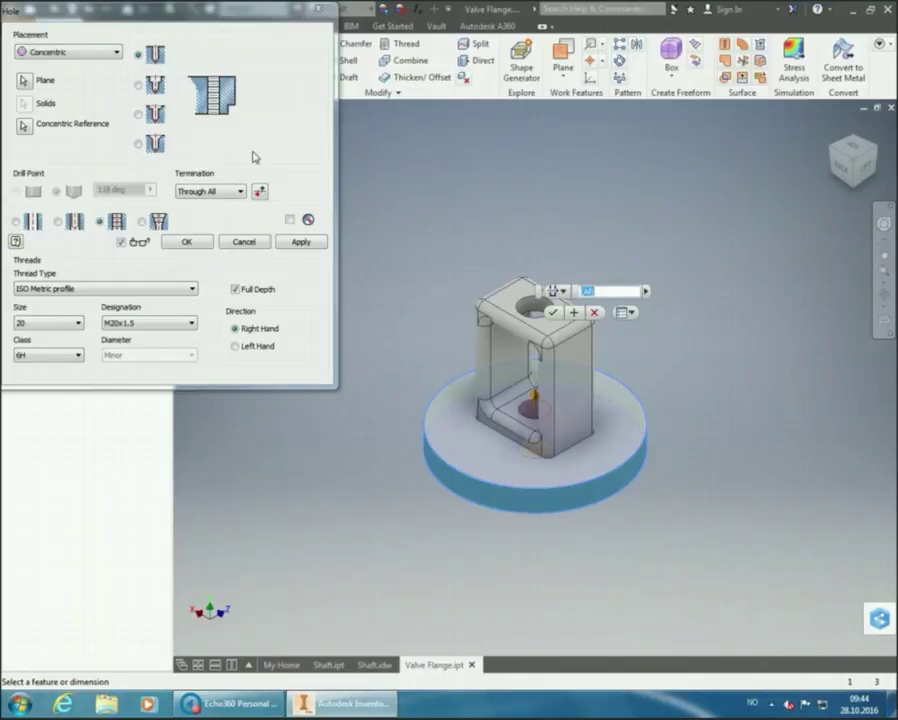
# Step: Create the threaded hole as Hole2 and begin Sketch4 on the flange's top face
pyautogui.click(190, 243)
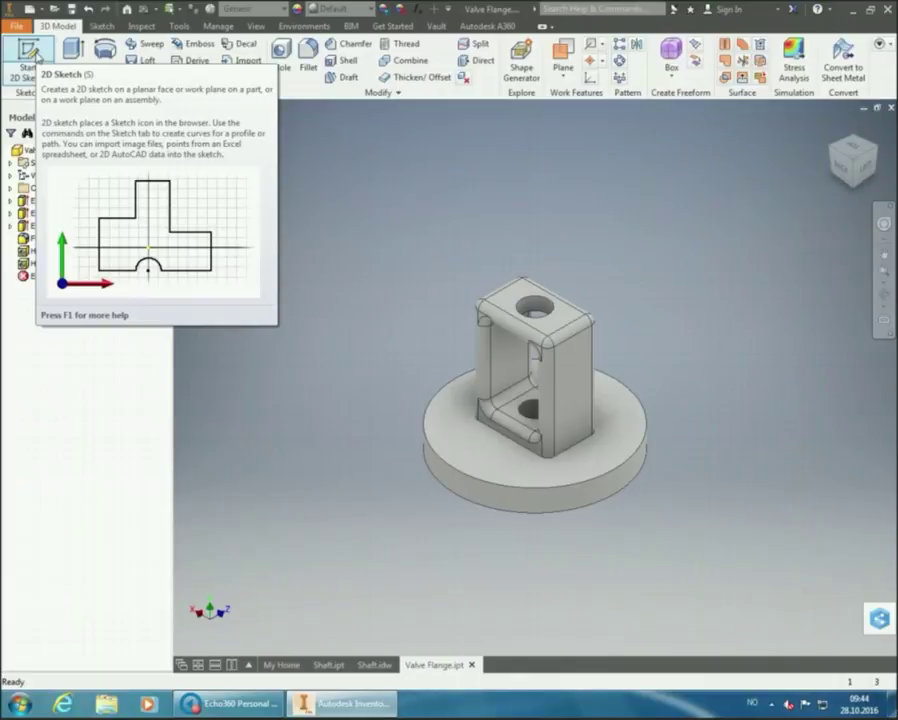
pyautogui.click(38, 56)
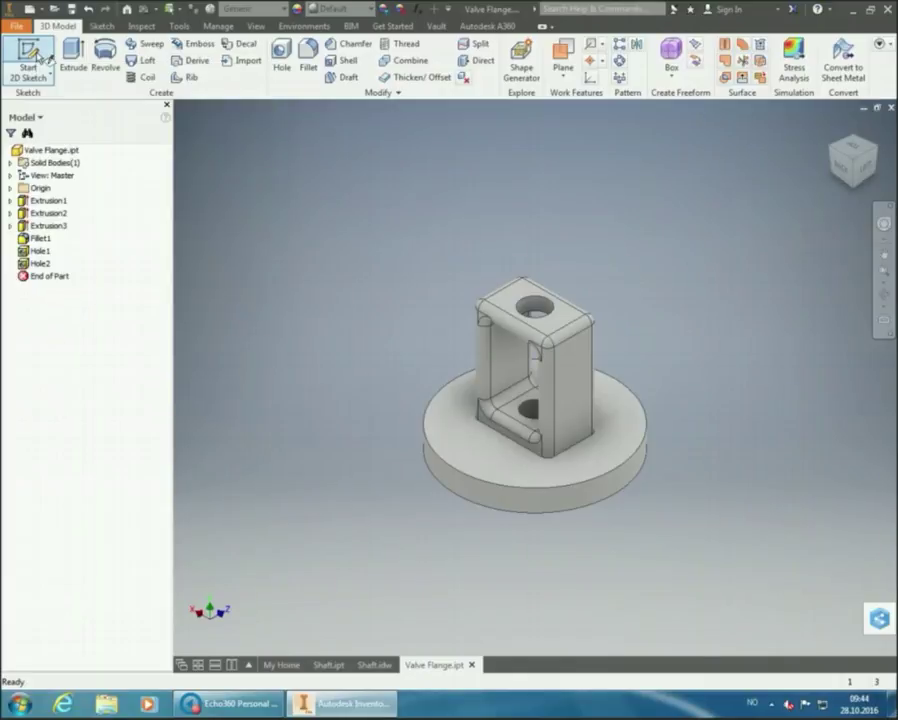
pyautogui.click(508, 461)
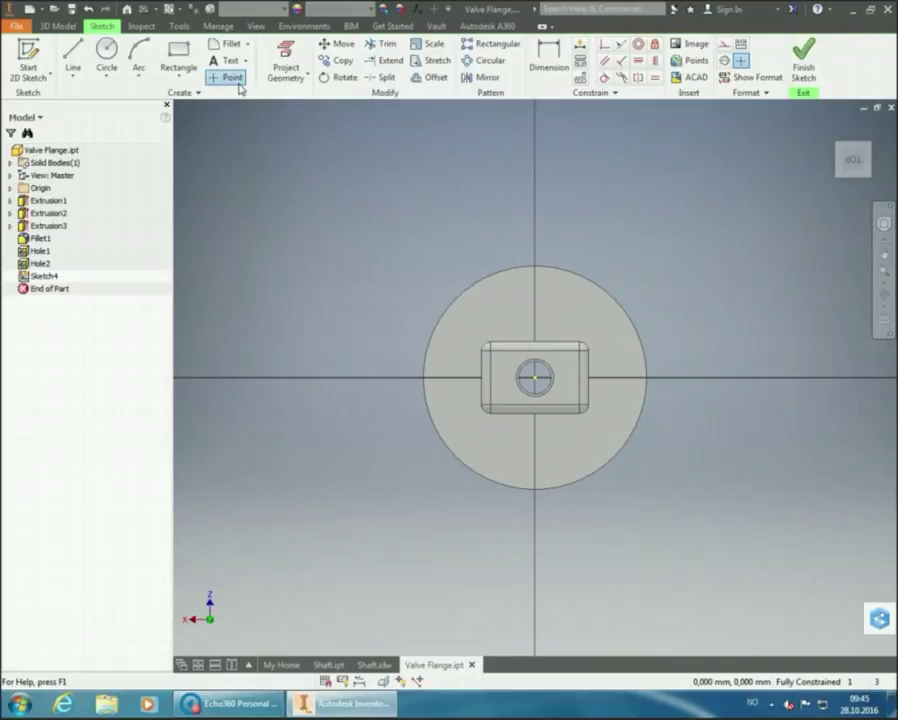
# Step: Place a sketch point above the centre hole and constrain it vertically to the hole's centre
pyautogui.click(238, 84)
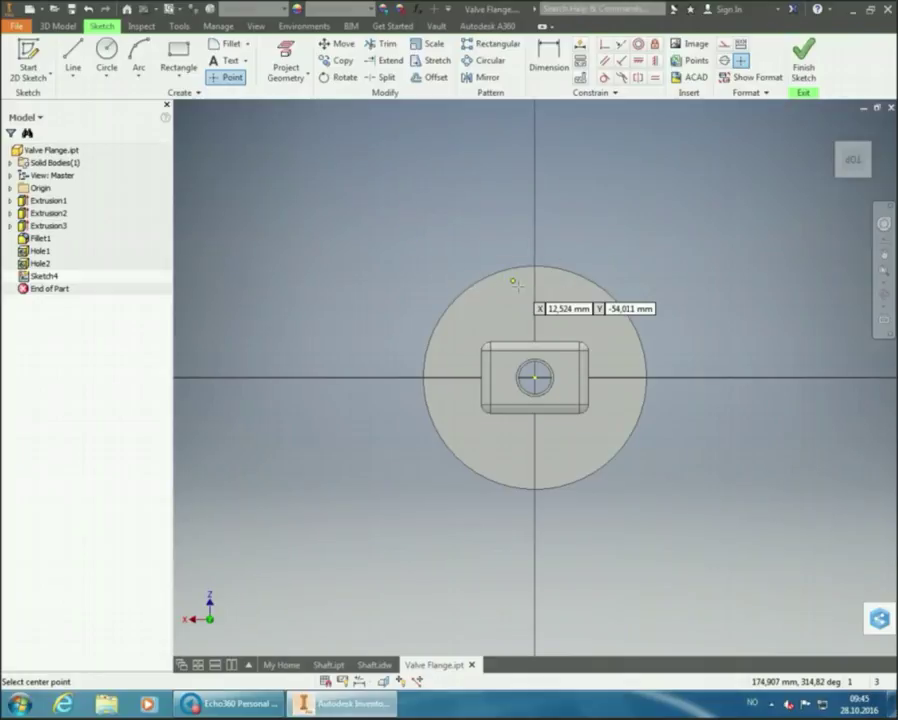
pyautogui.rightClick(576, 201)
pyautogui.click(622, 201)
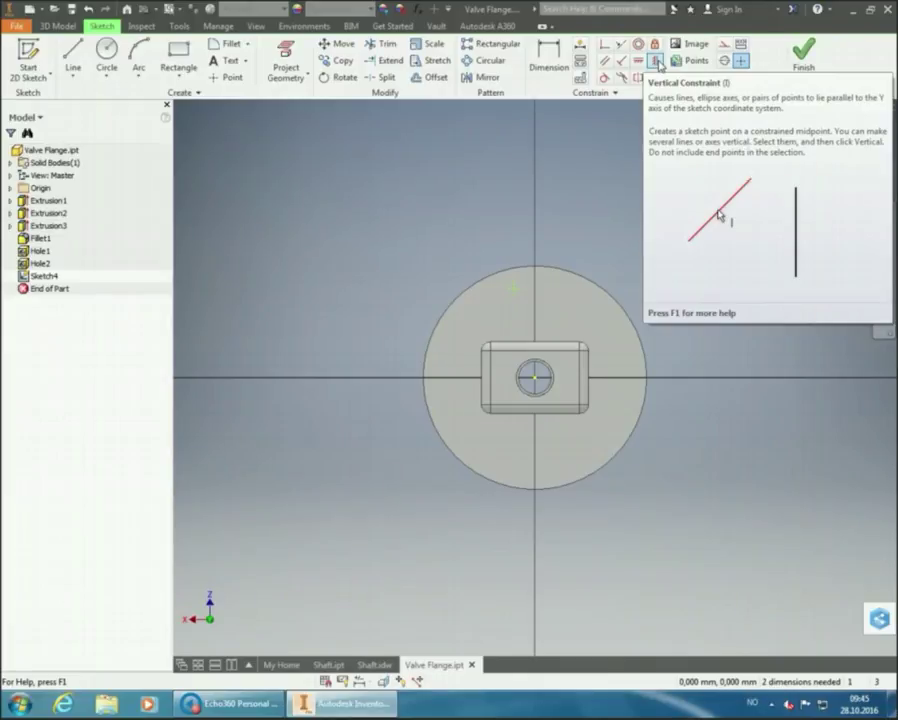
pyautogui.click(657, 62)
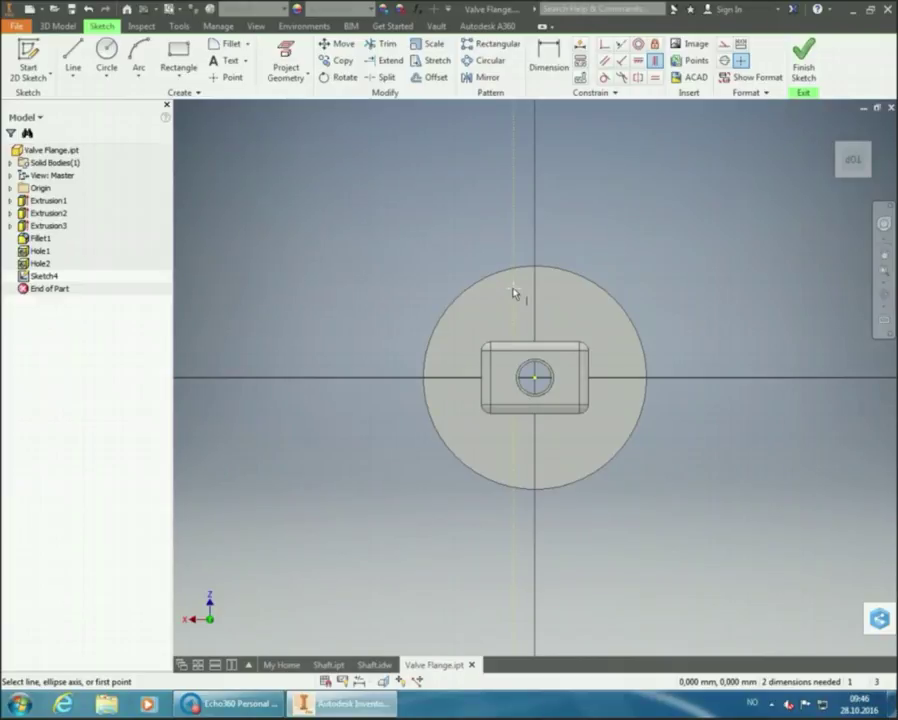
pyautogui.click(513, 293)
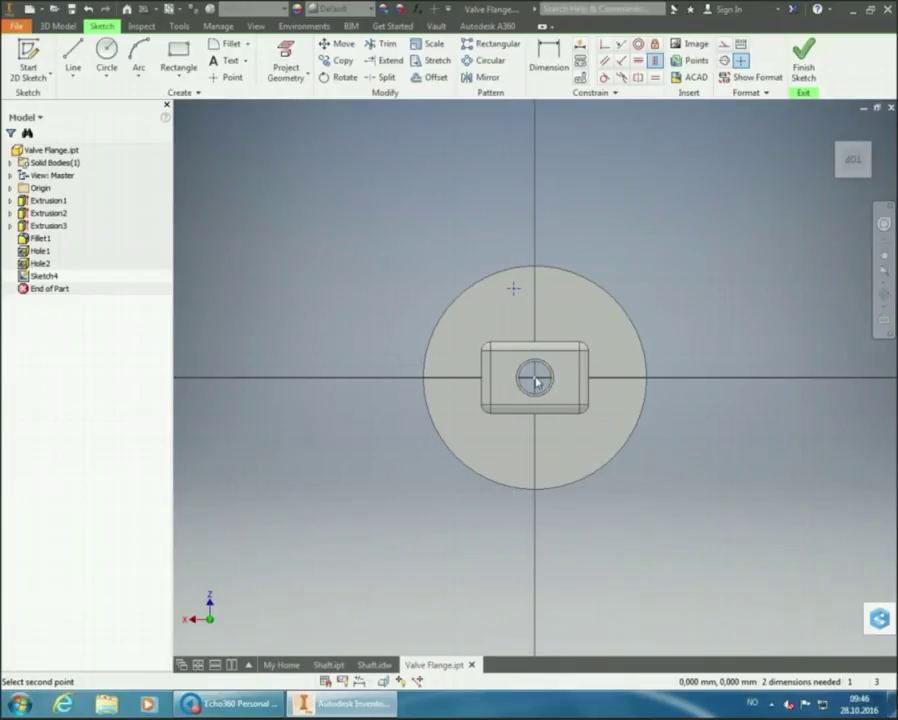
pyautogui.click(535, 381)
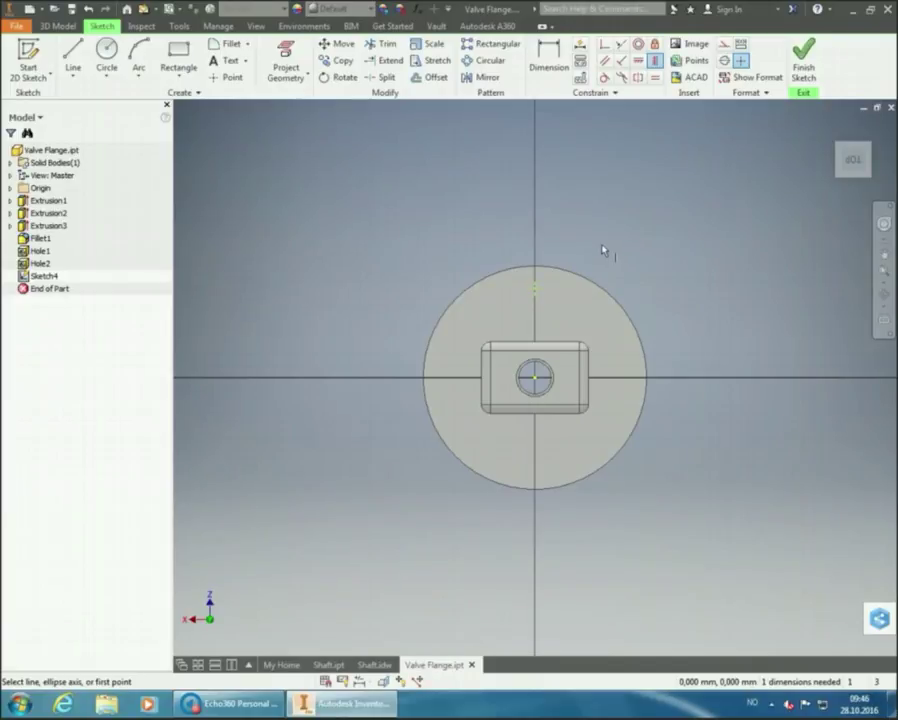
# Step: Dimension the point 52,1 vertically from the centre hole, fully constraining Sketch4
pyautogui.click(542, 68)
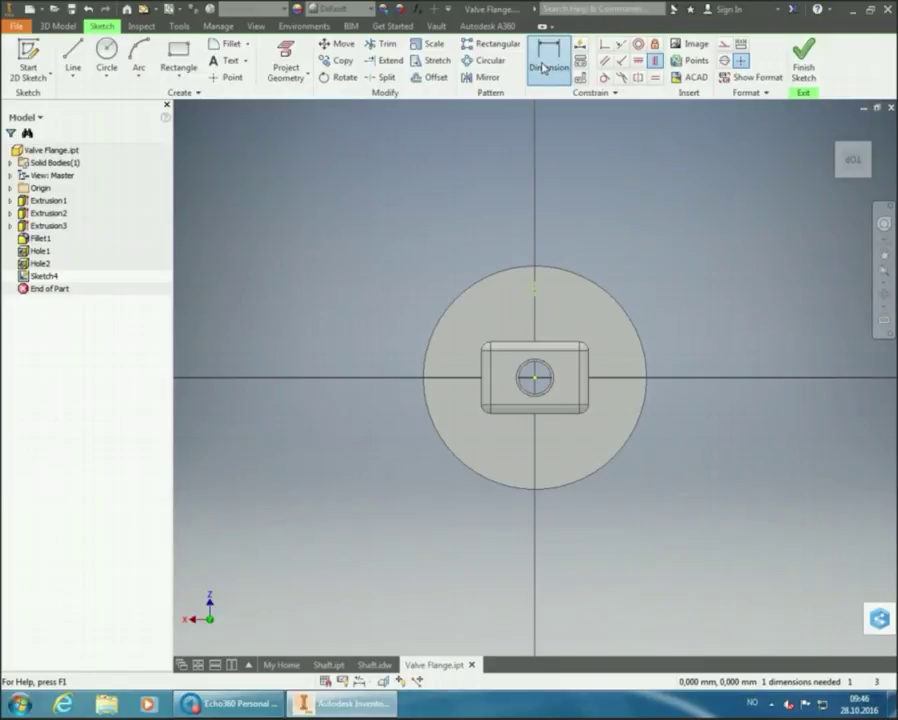
pyautogui.click(535, 291)
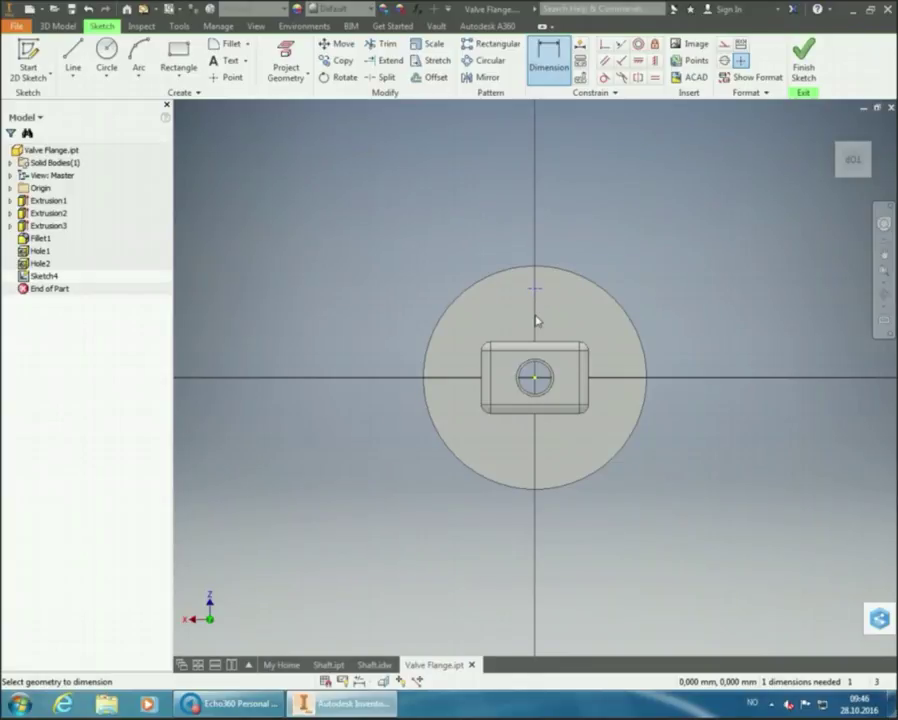
pyautogui.click(540, 378)
pyautogui.click(684, 324)
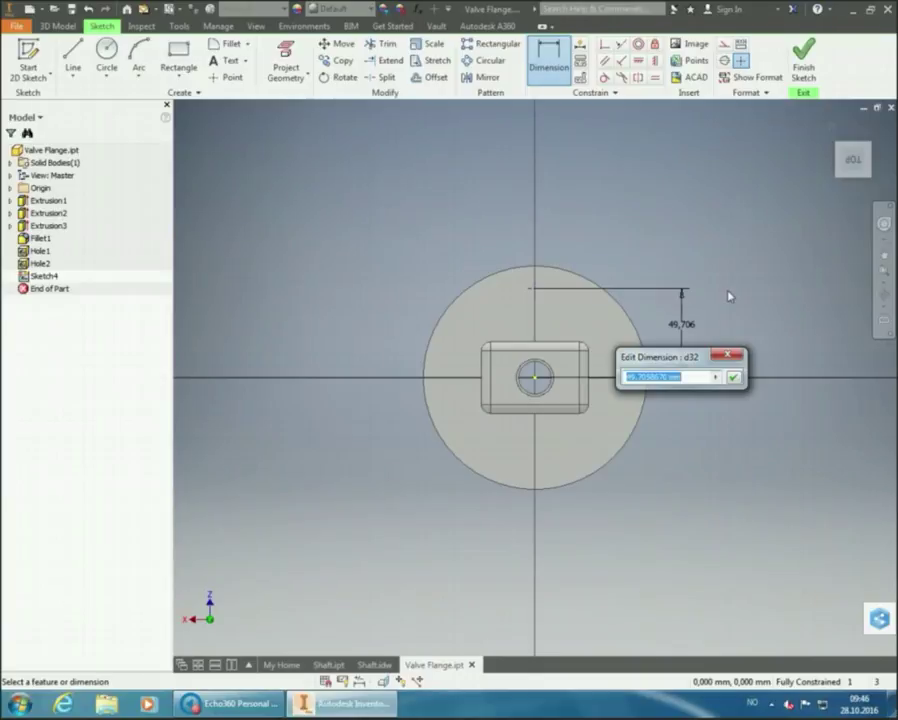
pyautogui.write('52,1')
pyautogui.press('Return')
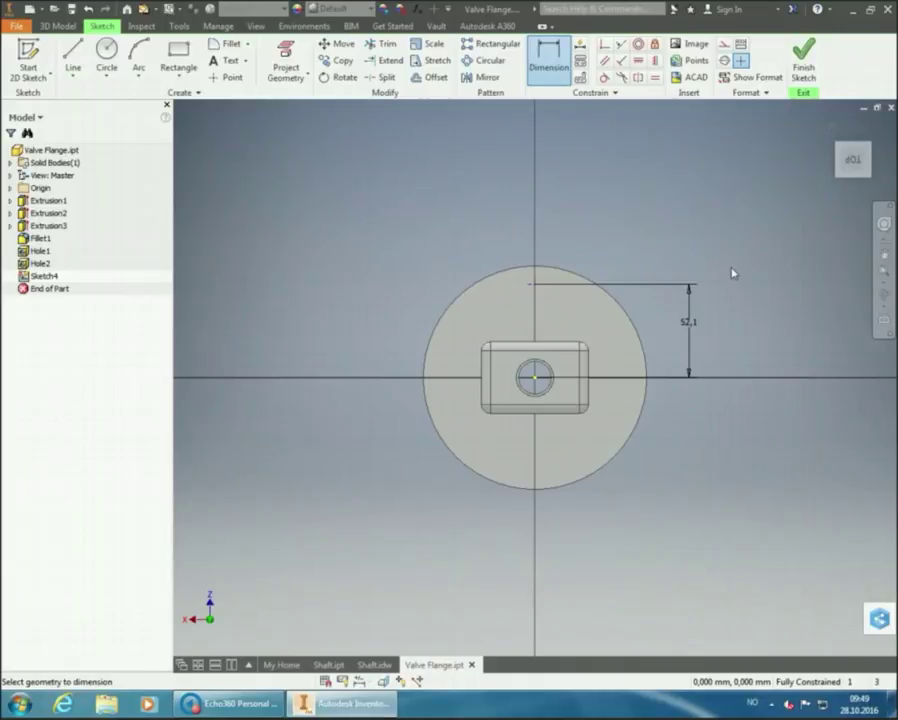
# Step: Finish Sketch4 and start a hole at its point, previewed as M20x1.5 6H through all
pyautogui.click(804, 60)
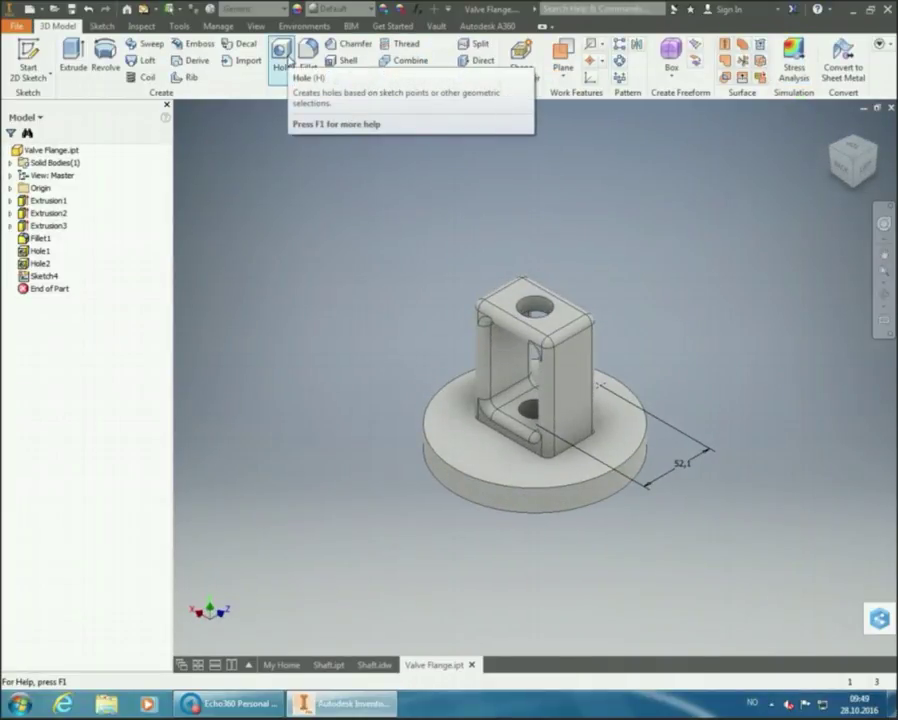
pyautogui.click(287, 61)
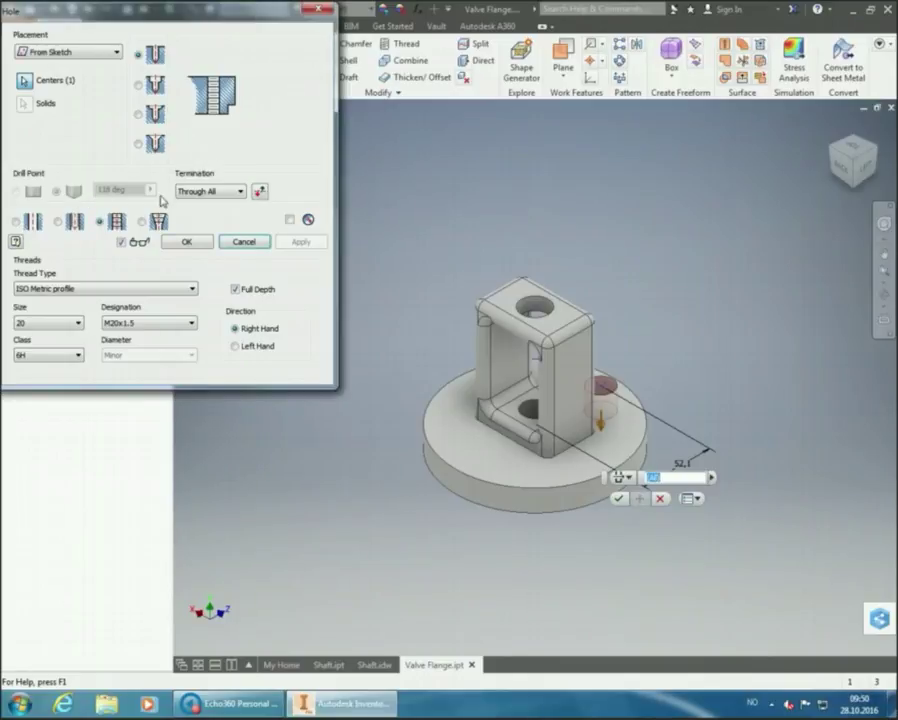
# Step: Make Hole3 a through-all clearance hole sized for an M12 hex head cap screw
pyautogui.click(60, 224)
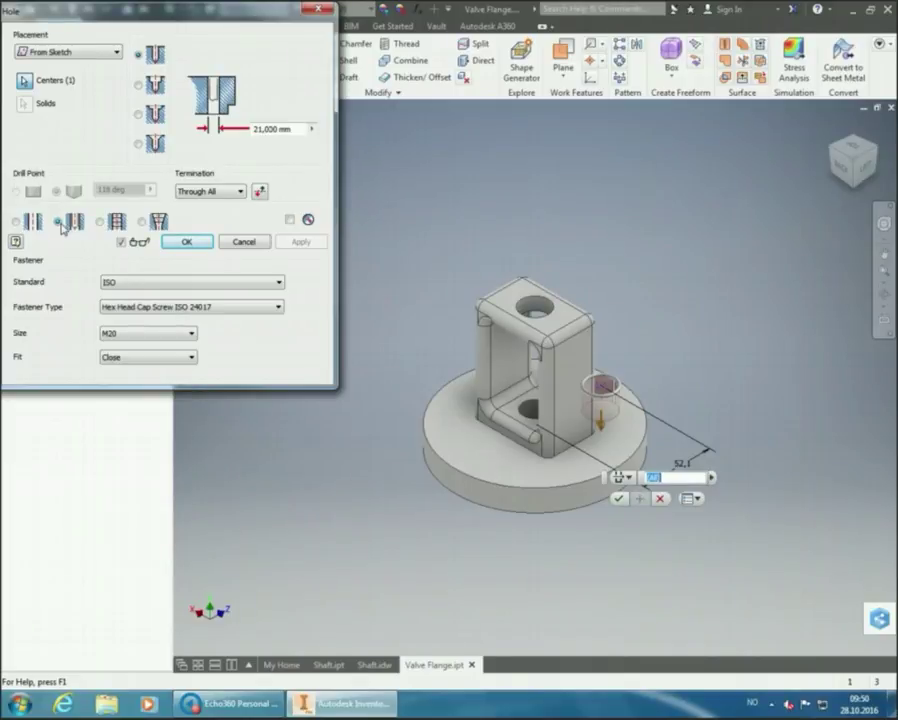
pyautogui.click(128, 333)
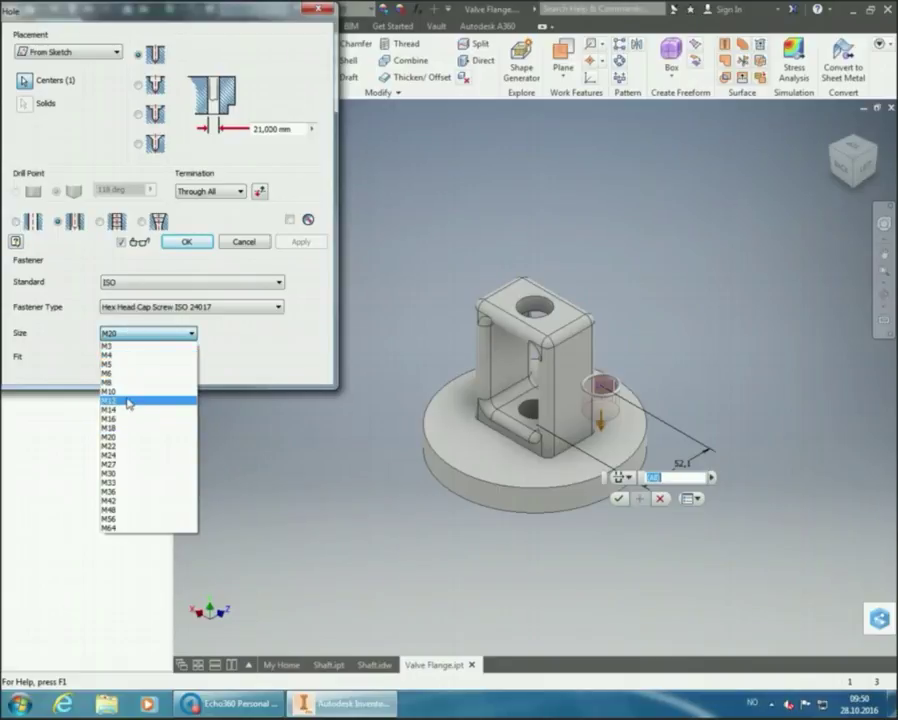
pyautogui.click(128, 400)
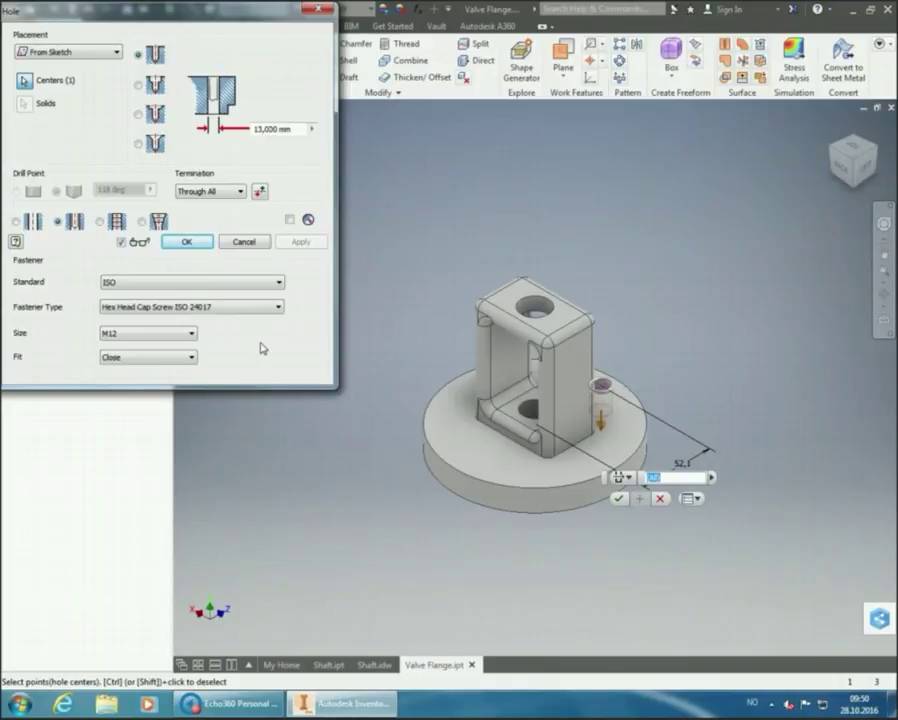
pyautogui.click(186, 244)
pyautogui.click(190, 245)
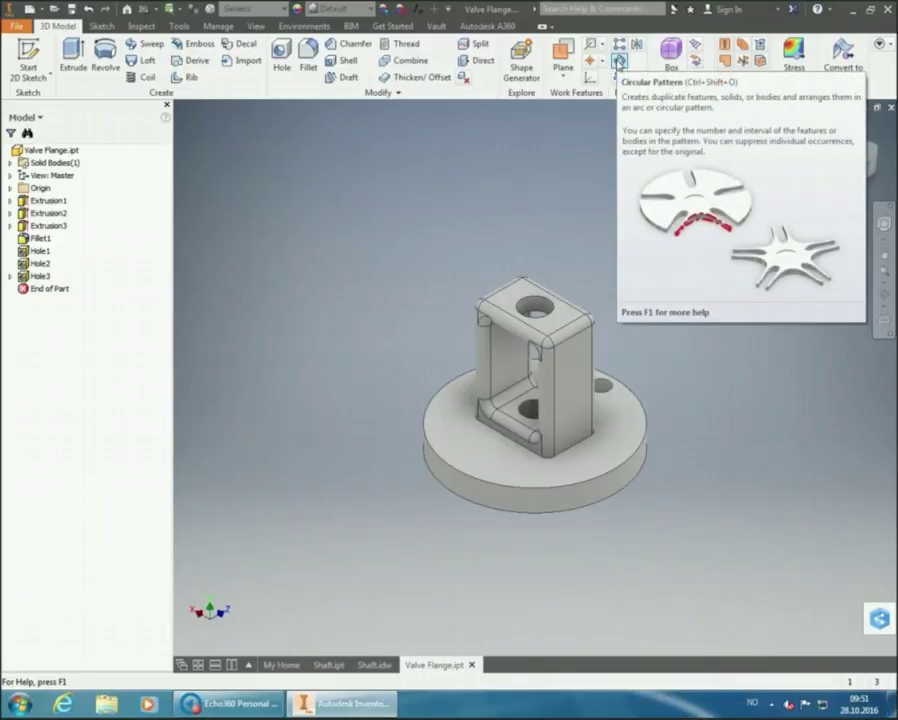
# Step: Pattern Hole3 circularly, using the flange's round edge as the rotation axis
pyautogui.click(619, 62)
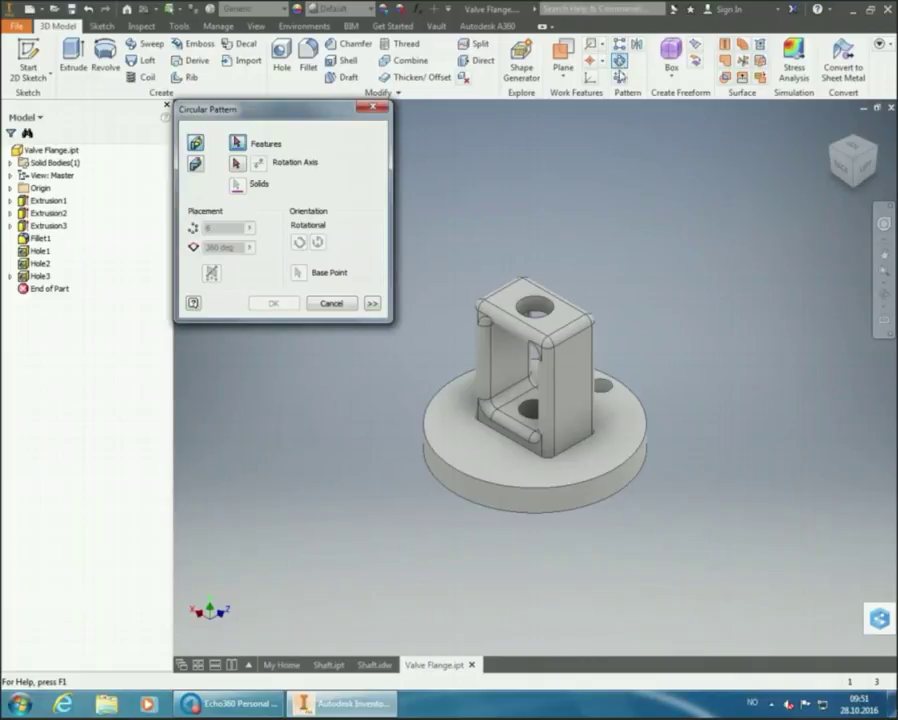
pyautogui.click(625, 411)
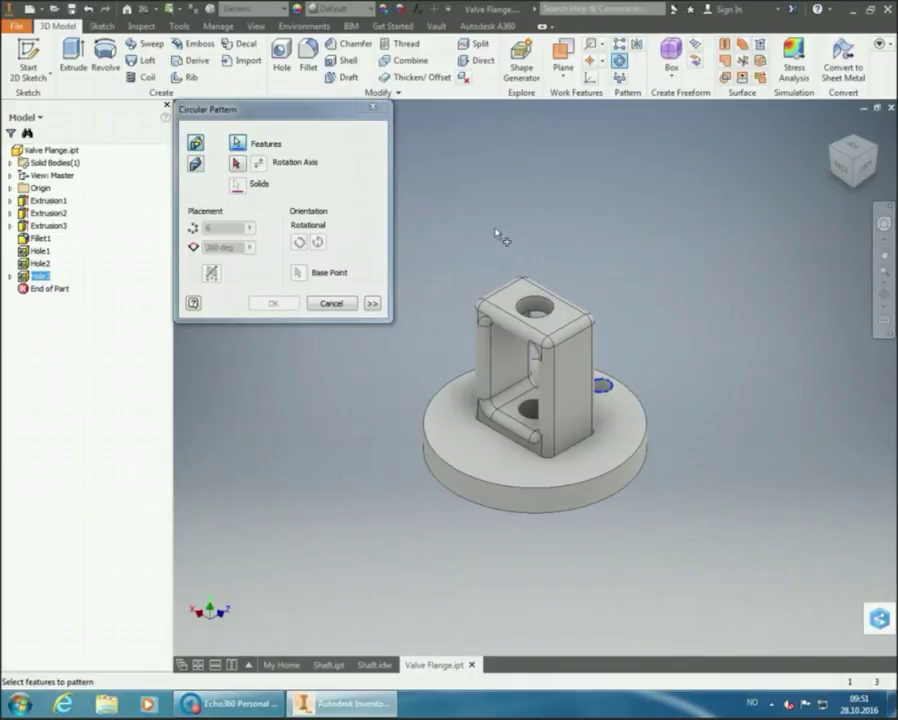
pyautogui.click(239, 168)
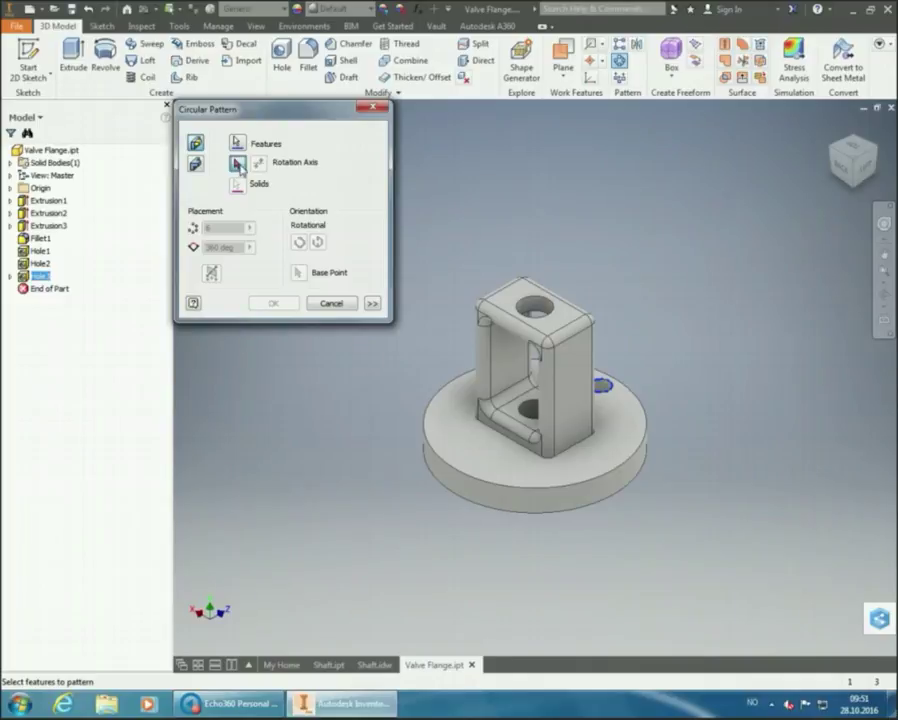
pyautogui.click(237, 166)
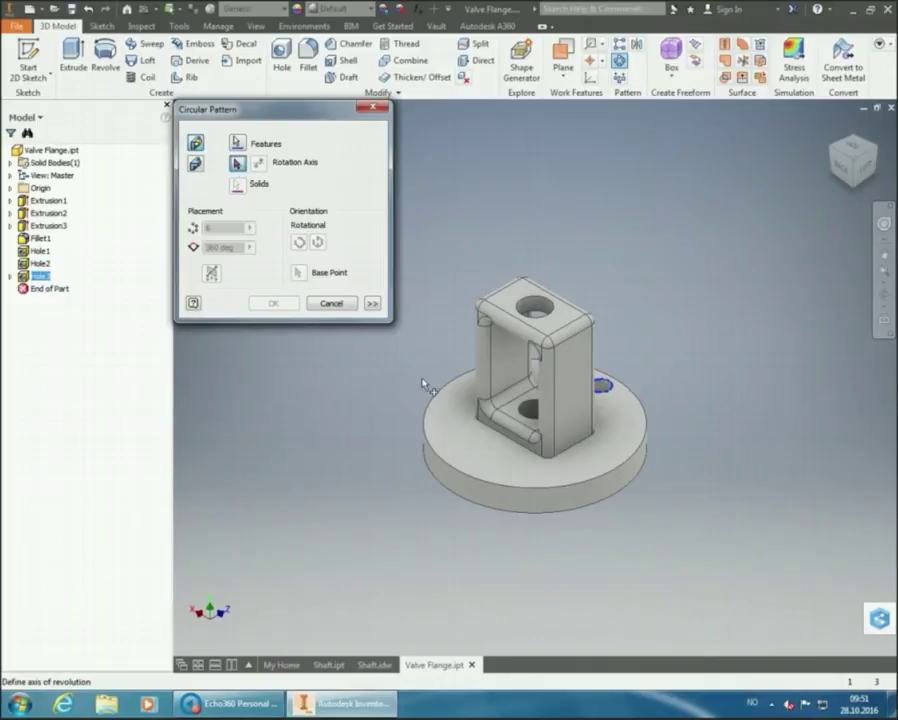
pyautogui.click(610, 487)
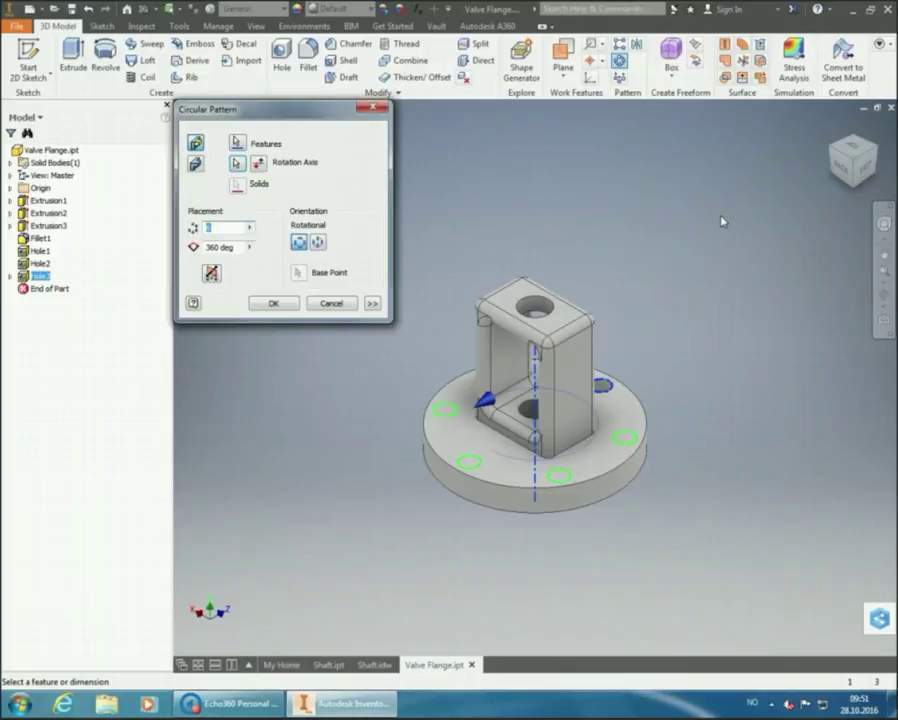
# Step: Set the circular pattern to 4 occurrences and create Circular Pattern1
pyautogui.write('4')
pyautogui.press('Return')
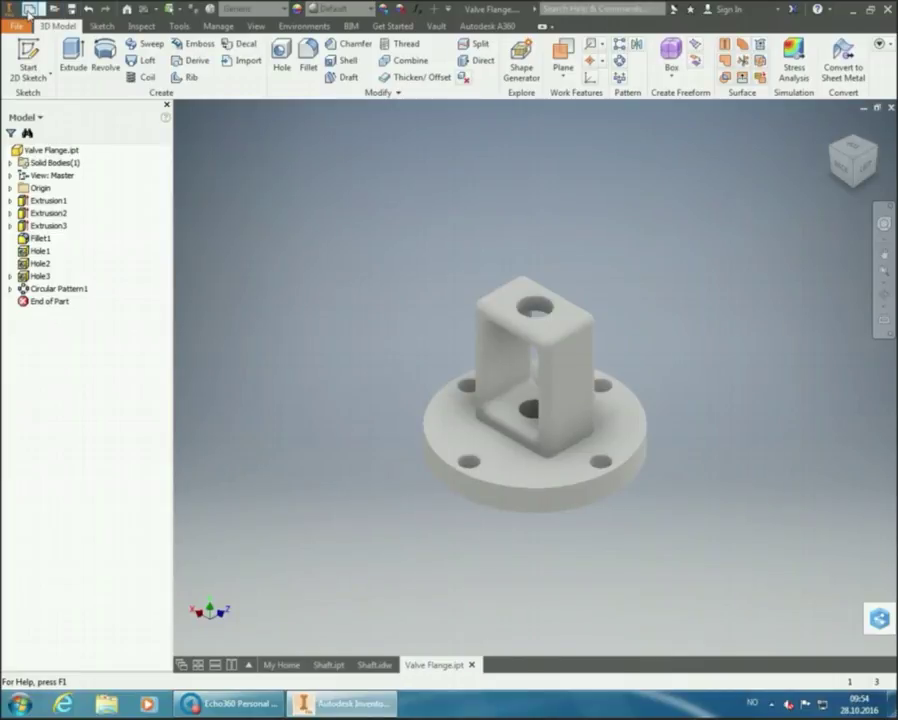
# Step: Create a new drawing from the Metric ISO.idw template
pyautogui.click(29, 9)
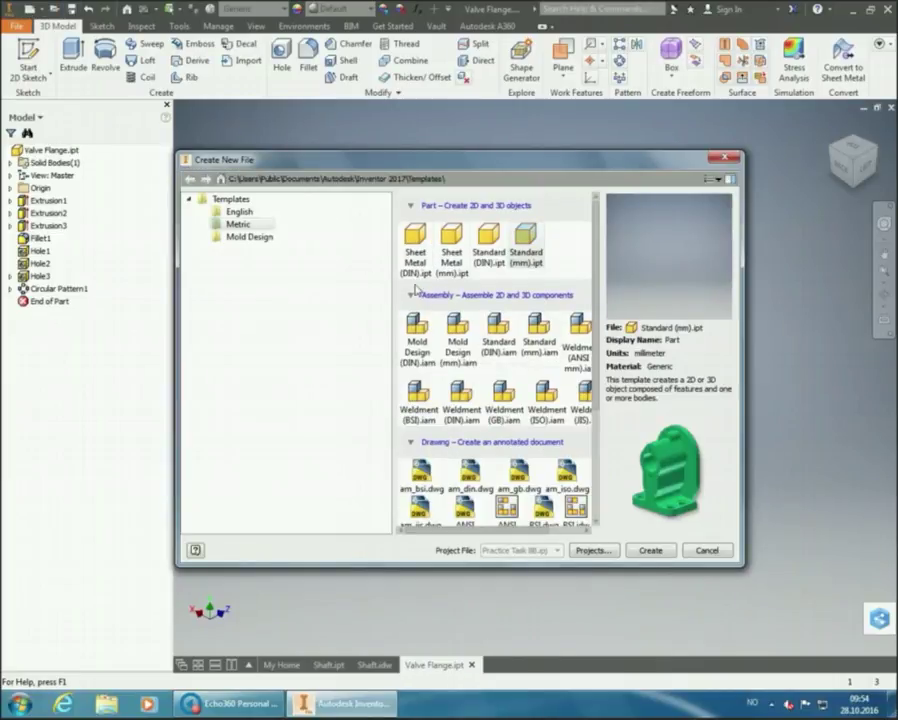
pyautogui.scroll(-3, 416, 300)
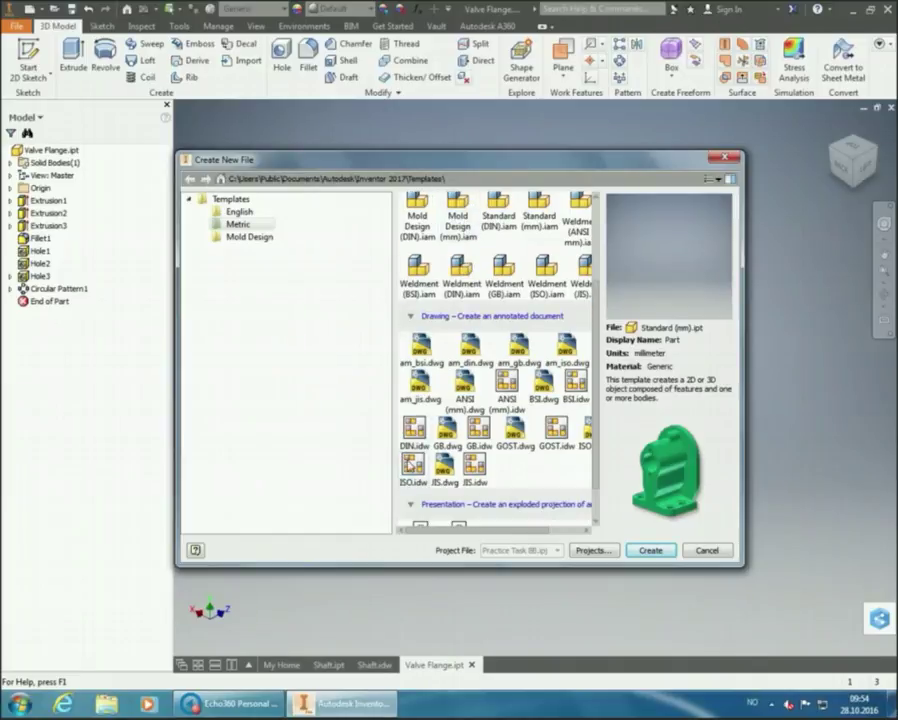
pyautogui.click(411, 464)
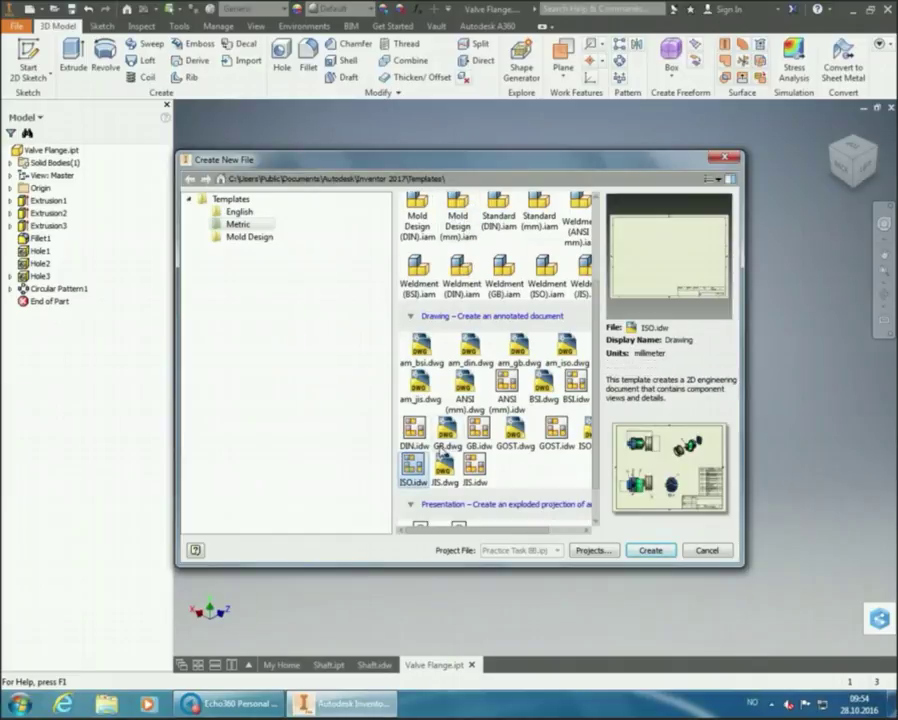
pyautogui.click(660, 553)
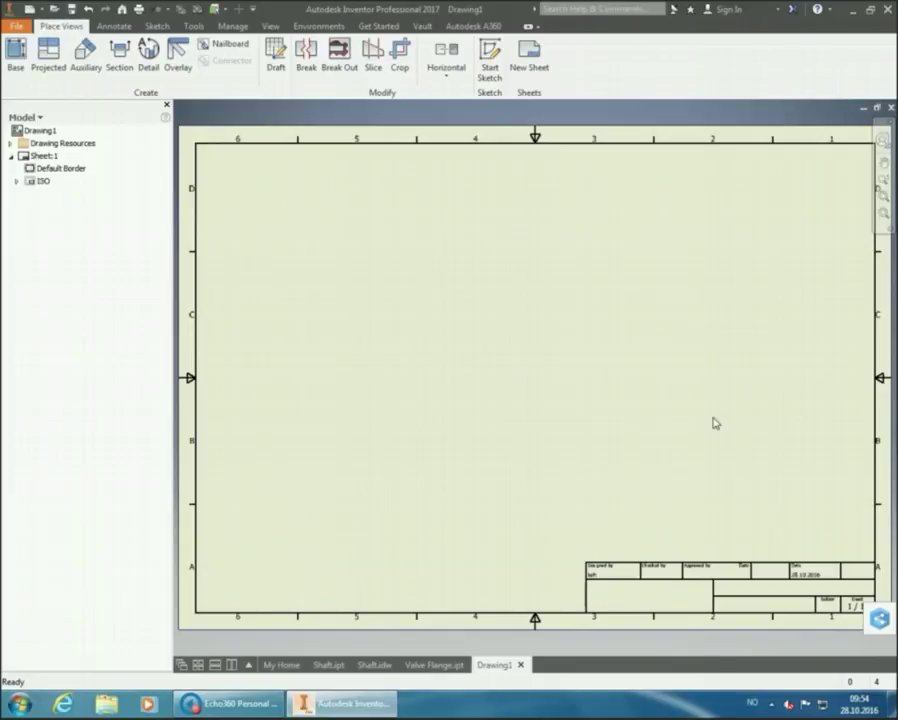
# Step: Place a front base view of Valve Flange.ipt in the middle of the sheet
pyautogui.click(15, 60)
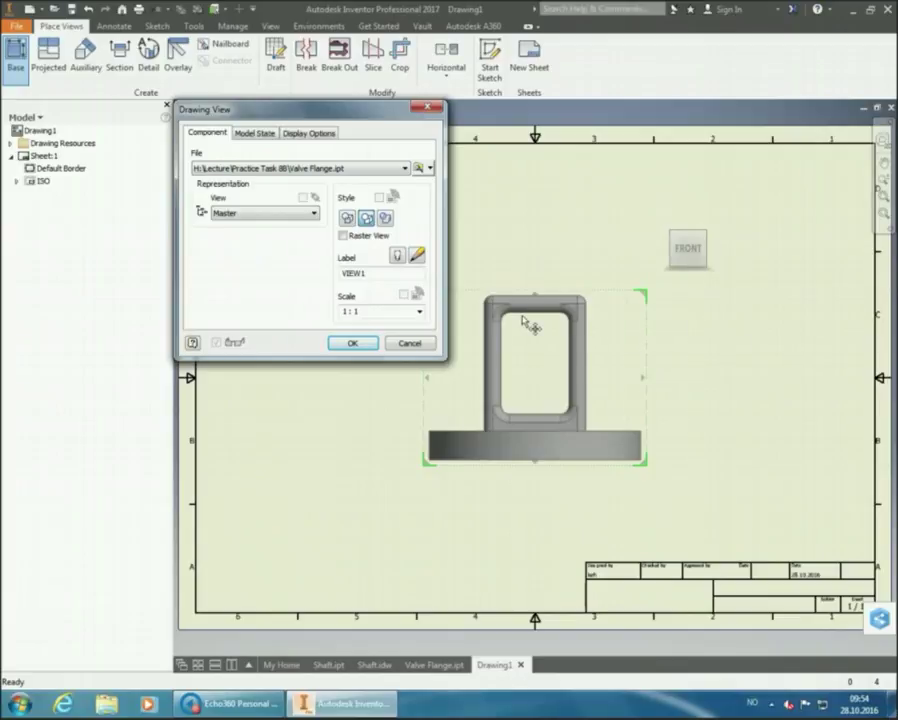
pyautogui.click(352, 343)
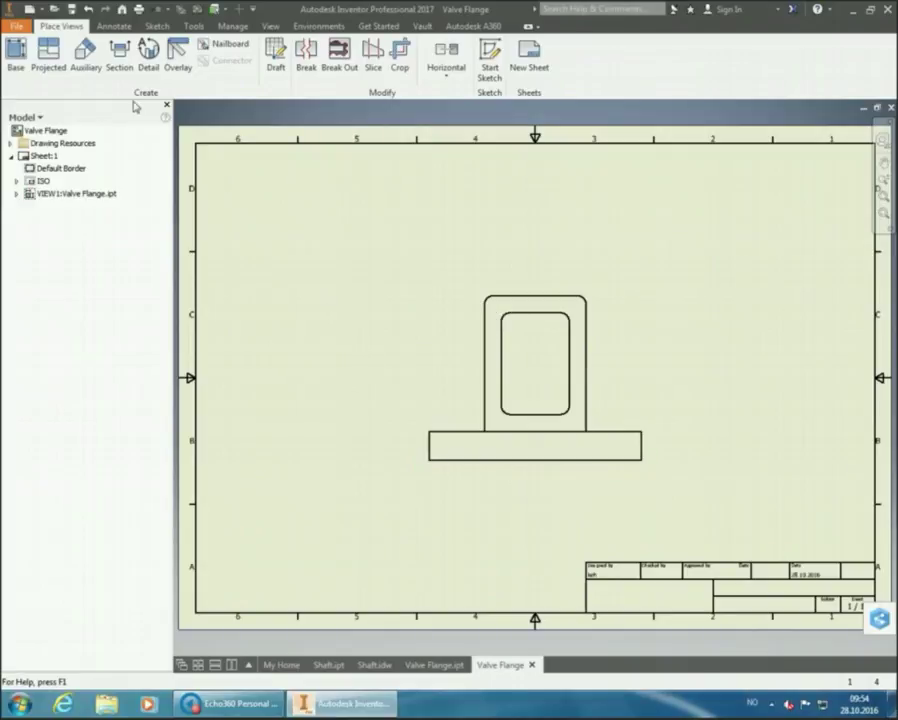
pyautogui.click(121, 50)
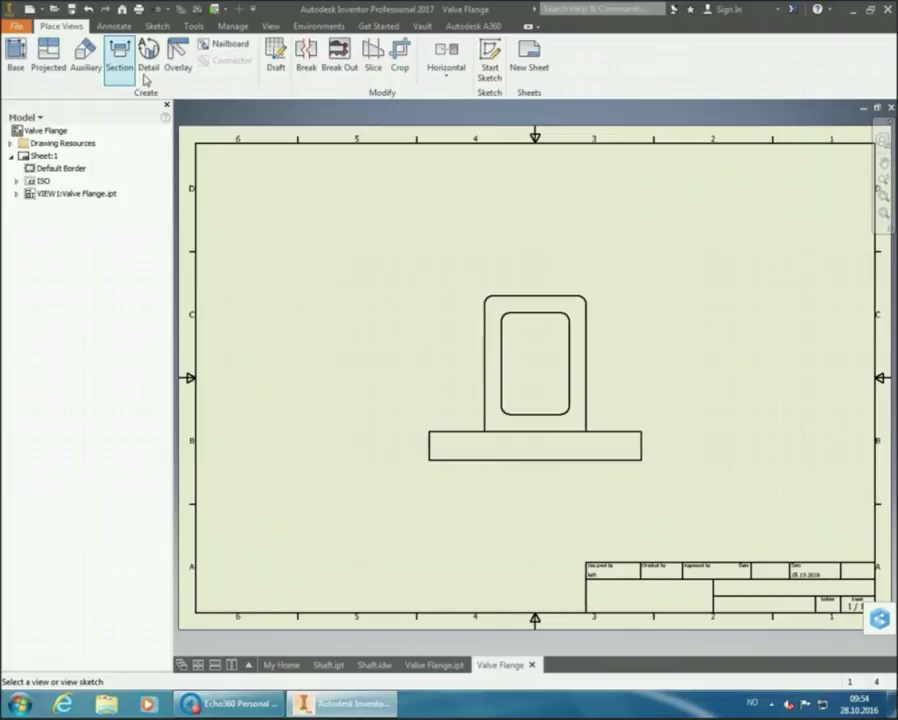
# Step: Cut section A-A vertically through the front view's centre and place it to the right
pyautogui.click(541, 290)
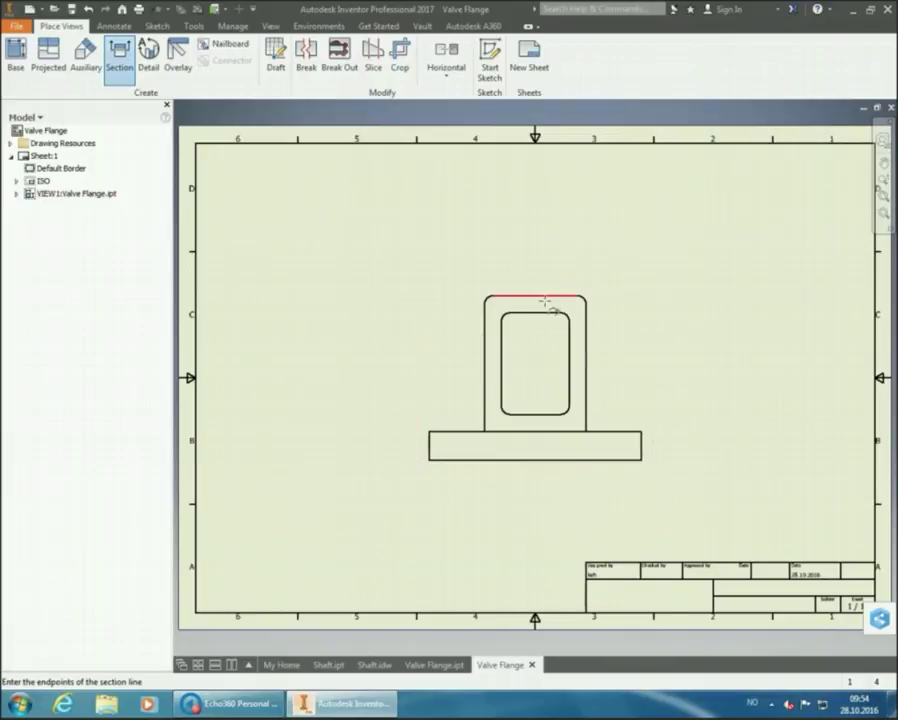
pyautogui.click(545, 287)
pyautogui.click(537, 485)
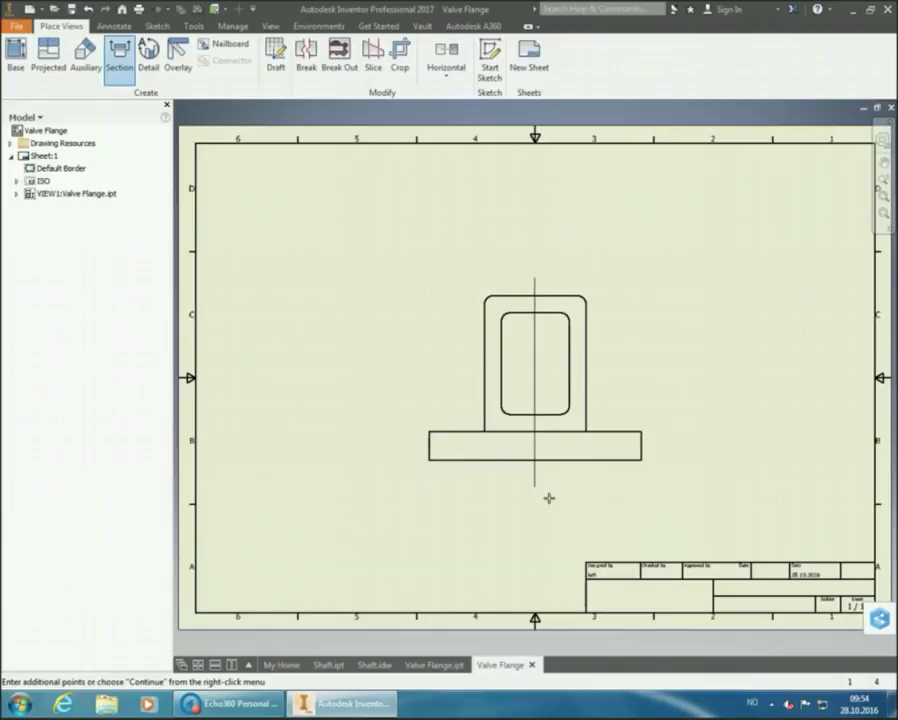
pyautogui.rightClick(553, 490)
pyautogui.click(620, 481)
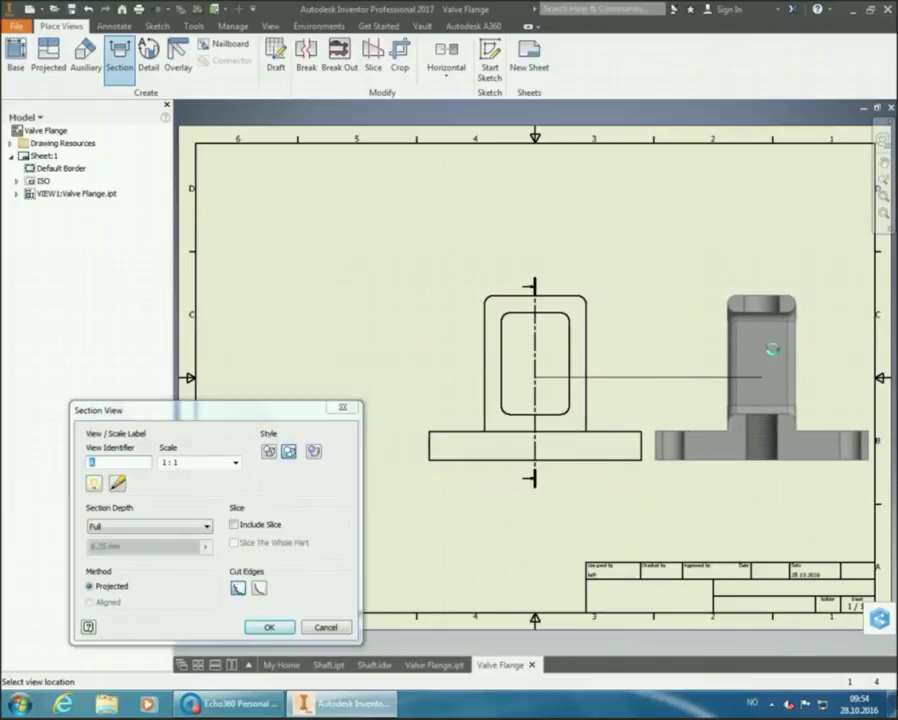
pyautogui.click(761, 342)
pyautogui.scroll(-2, 697, 328)
pyautogui.scroll(8, 714, 390)
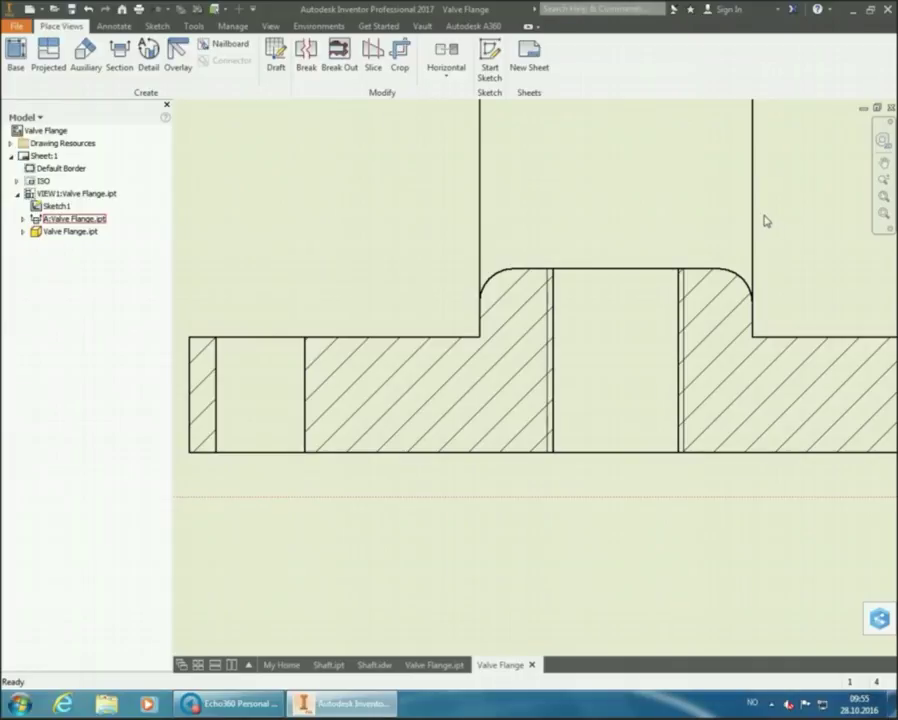
# Step: Add an M20x1.5 - 6H thread note on the threaded bore, below the section view
pyautogui.click(110, 26)
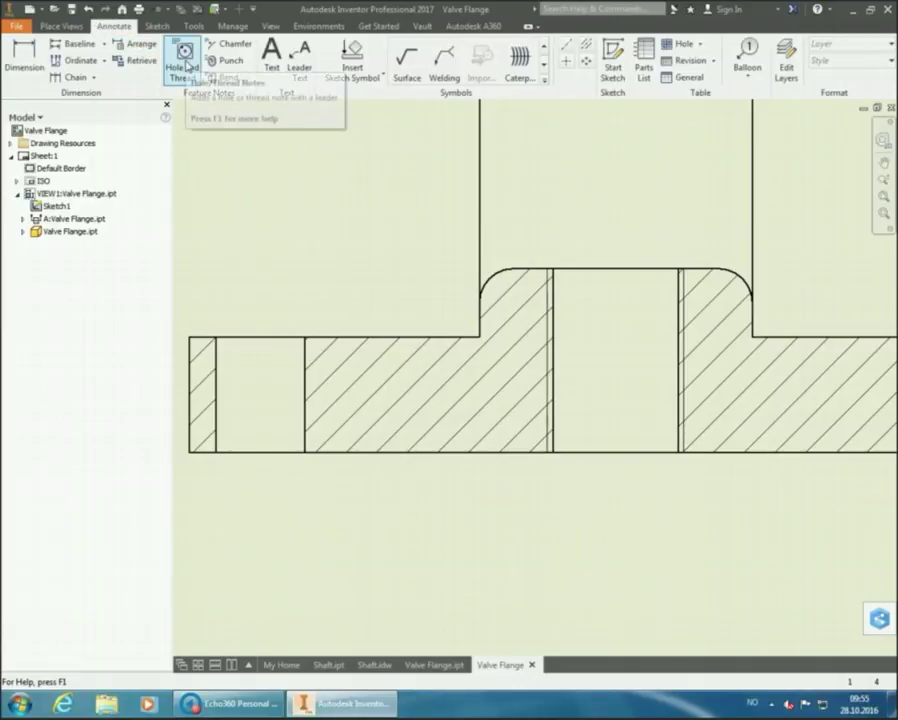
pyautogui.click(185, 64)
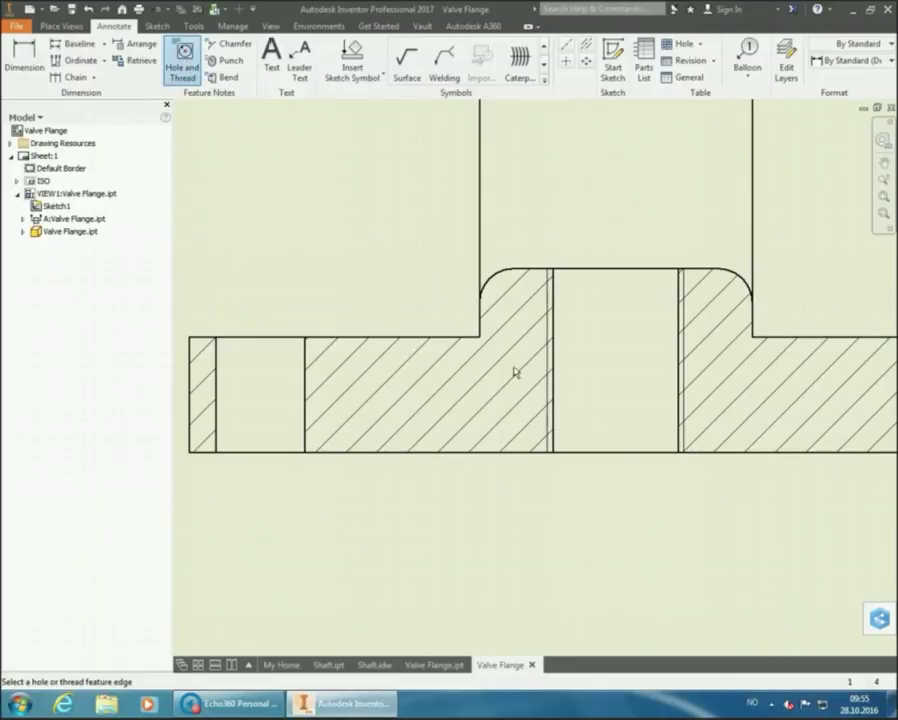
pyautogui.click(850, 60)
pyautogui.click(840, 108)
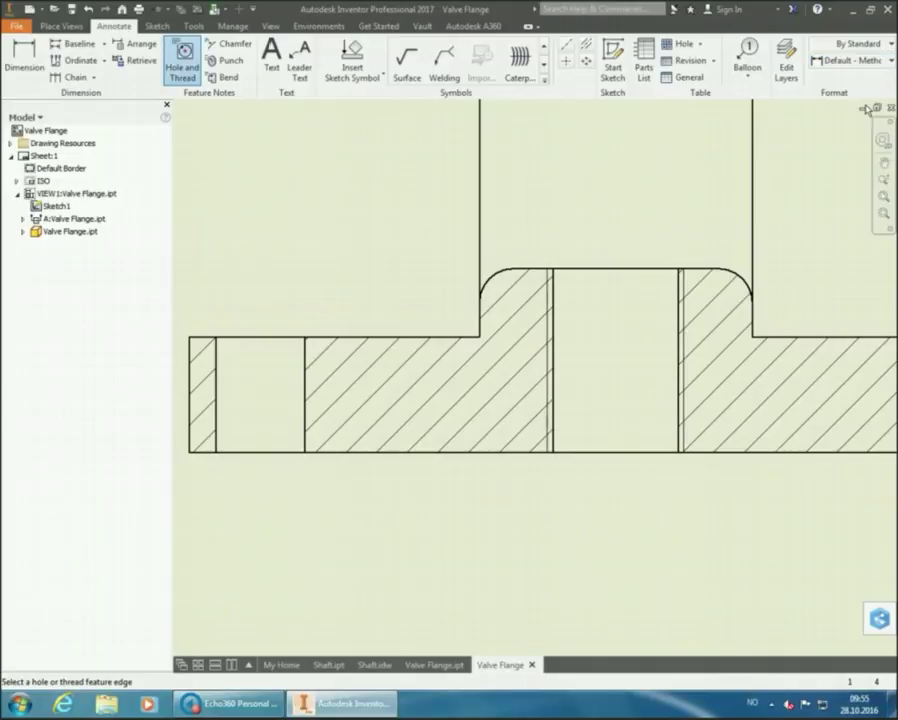
pyautogui.click(550, 446)
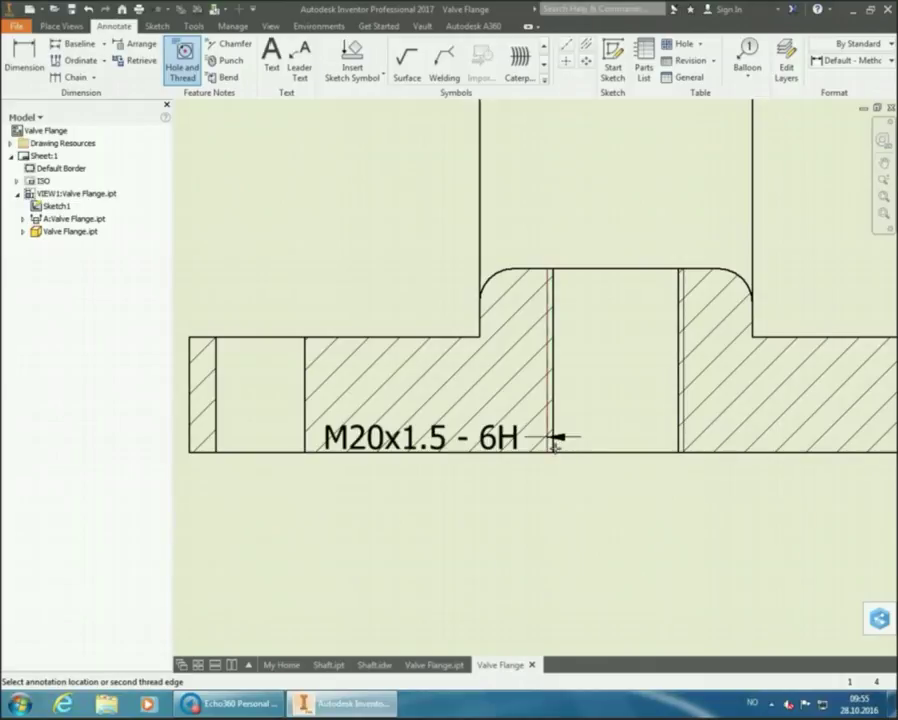
pyautogui.click(684, 442)
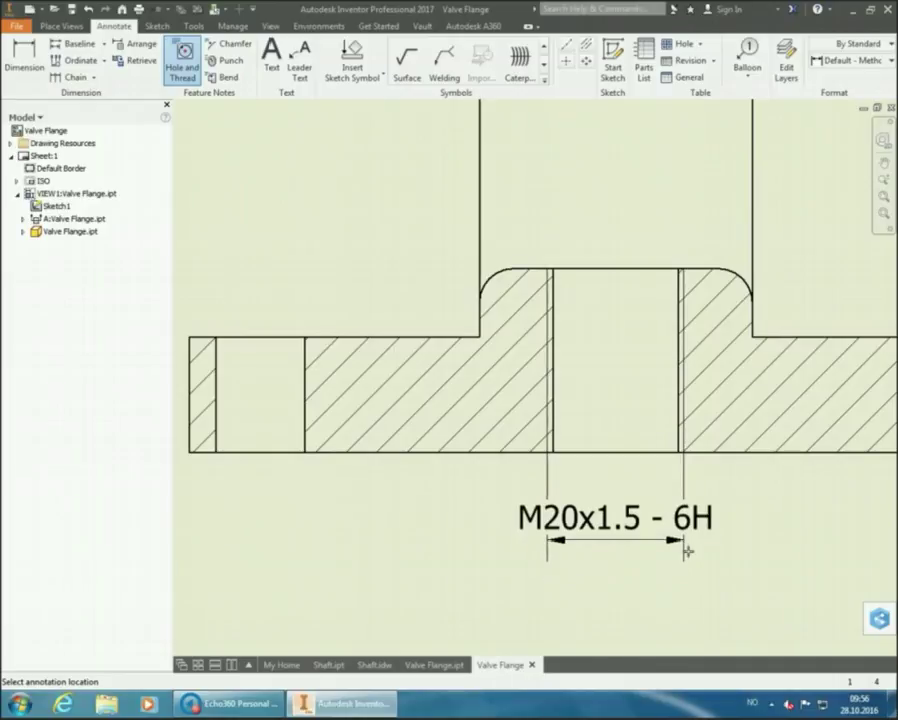
pyautogui.click(679, 543)
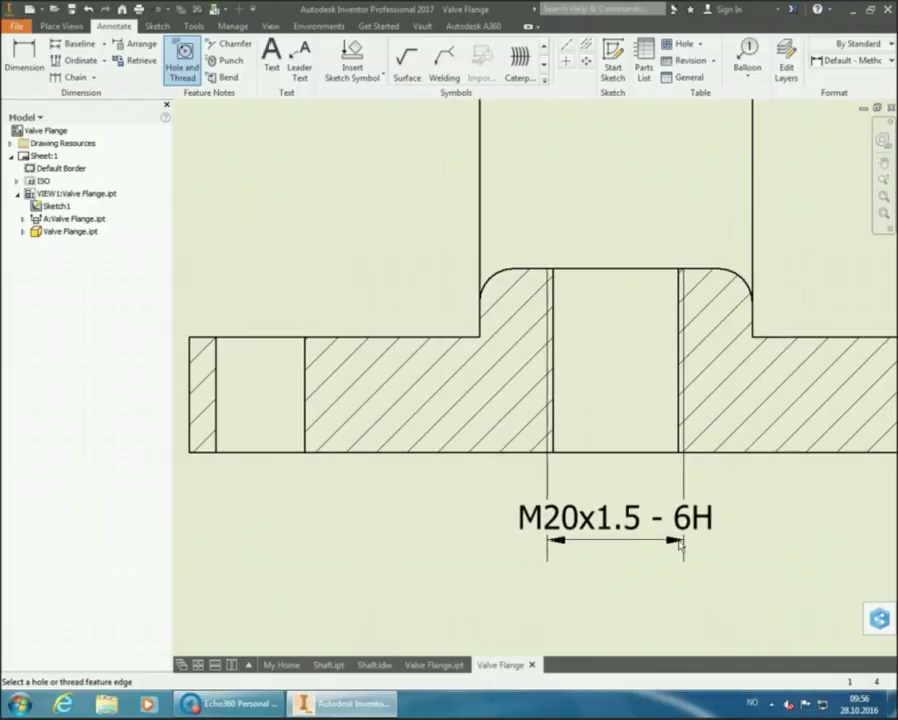
pyautogui.rightClick(769, 491)
pyautogui.click(812, 490)
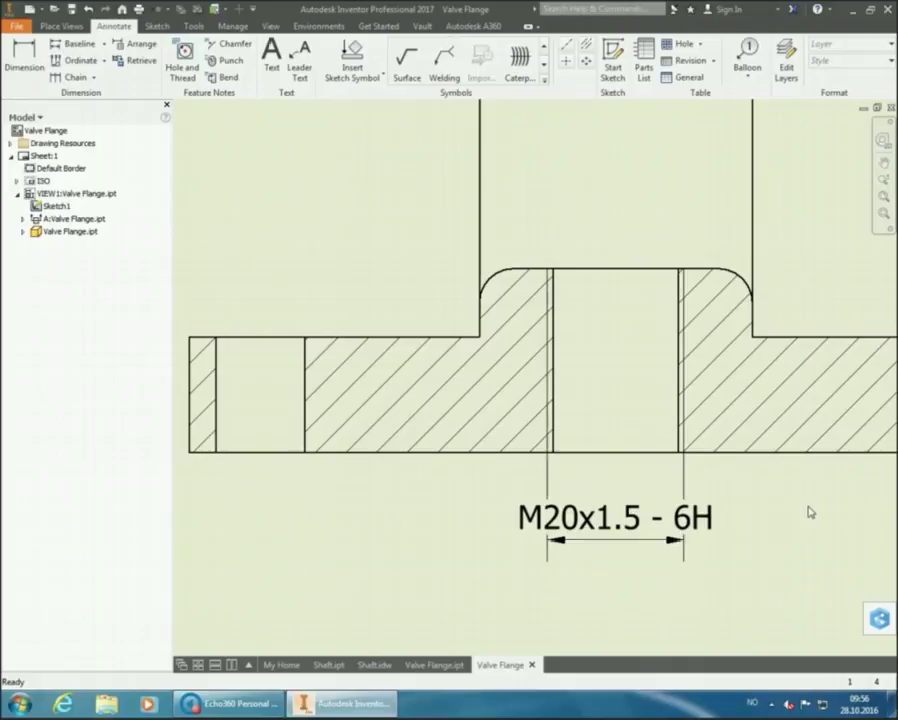
pyautogui.doubleClick(613, 522)
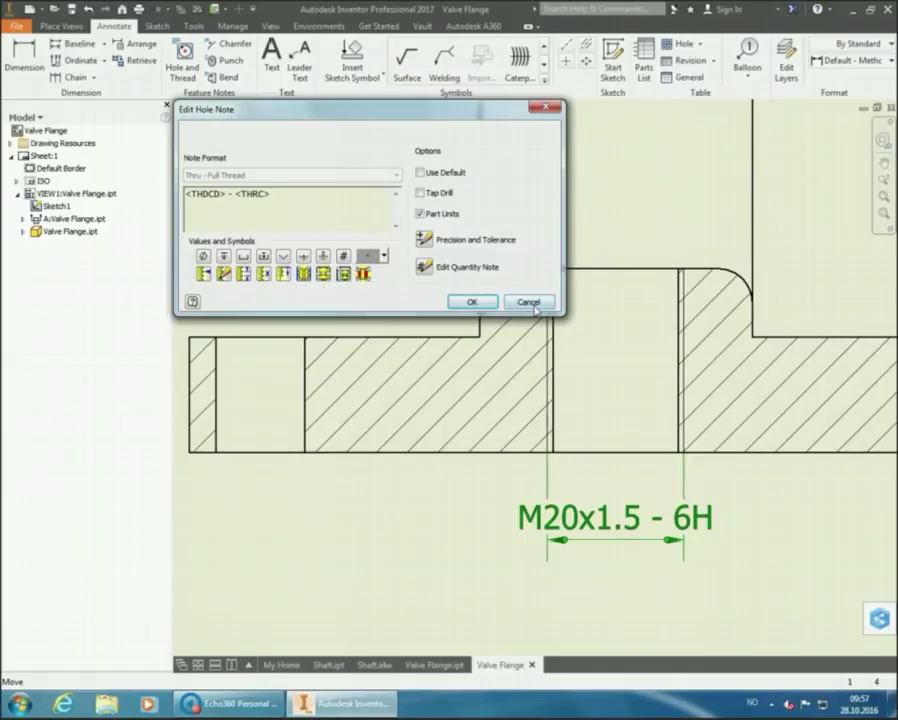
pyautogui.click(476, 303)
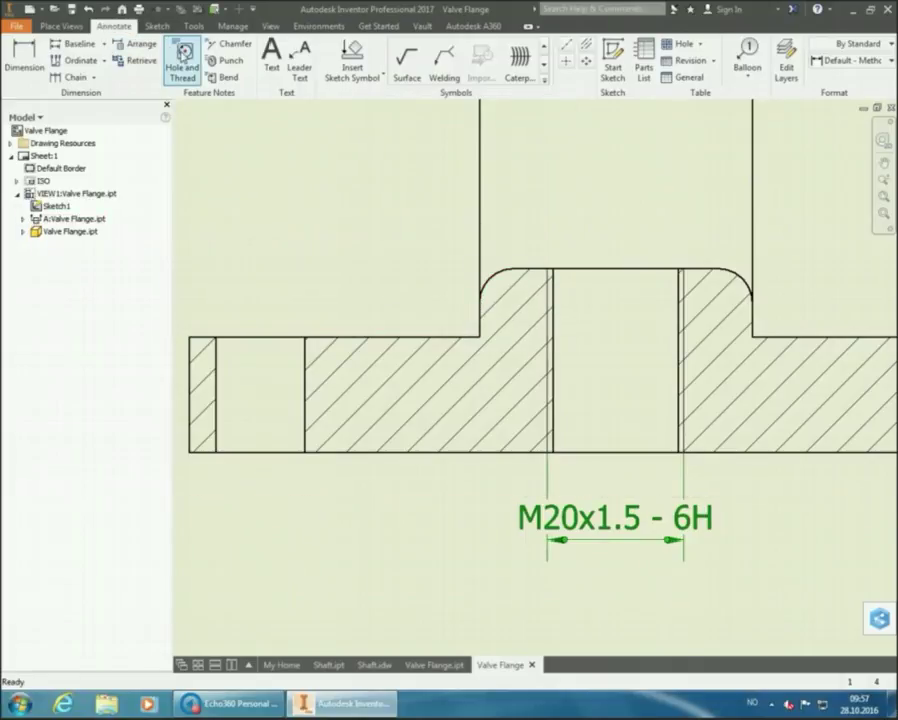
pyautogui.click(184, 55)
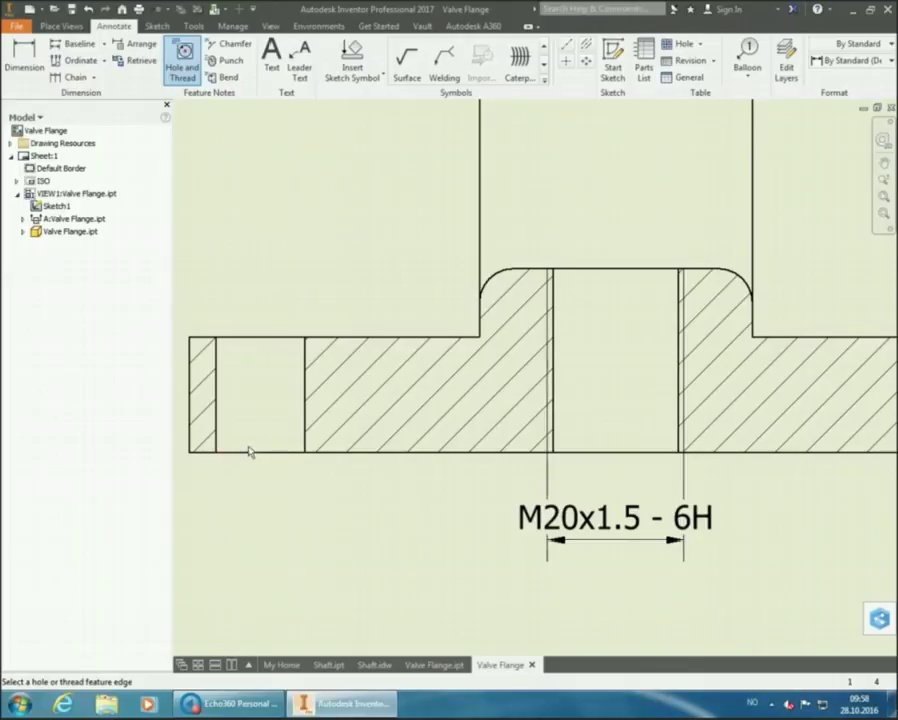
# Step: Label the left through hole with a Default-style Ø13 THRU note, leader placed below the flange
pyautogui.click(258, 458)
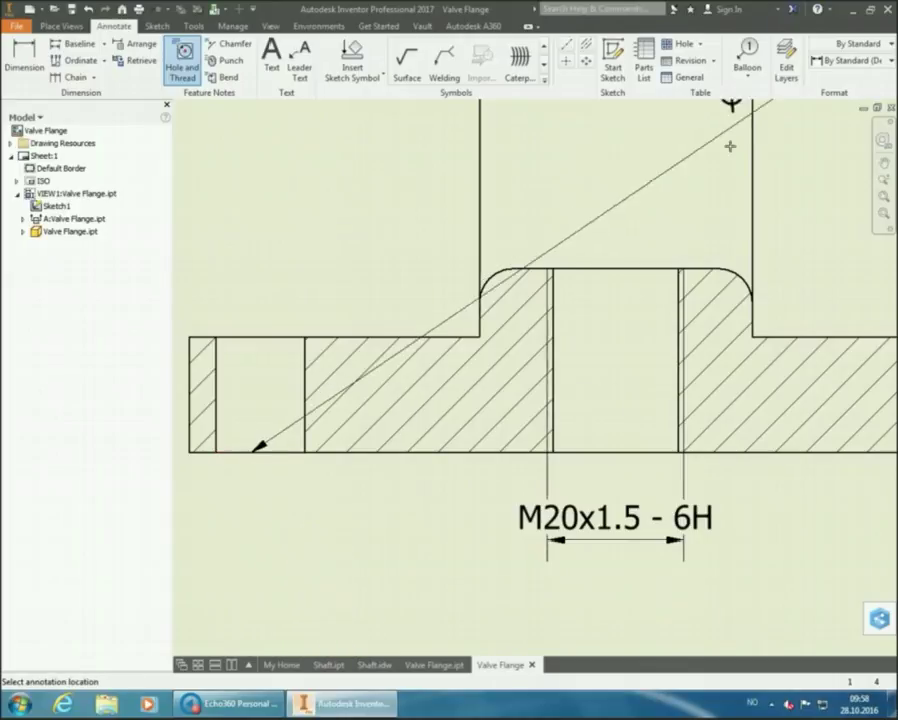
pyautogui.click(829, 62)
pyautogui.click(822, 113)
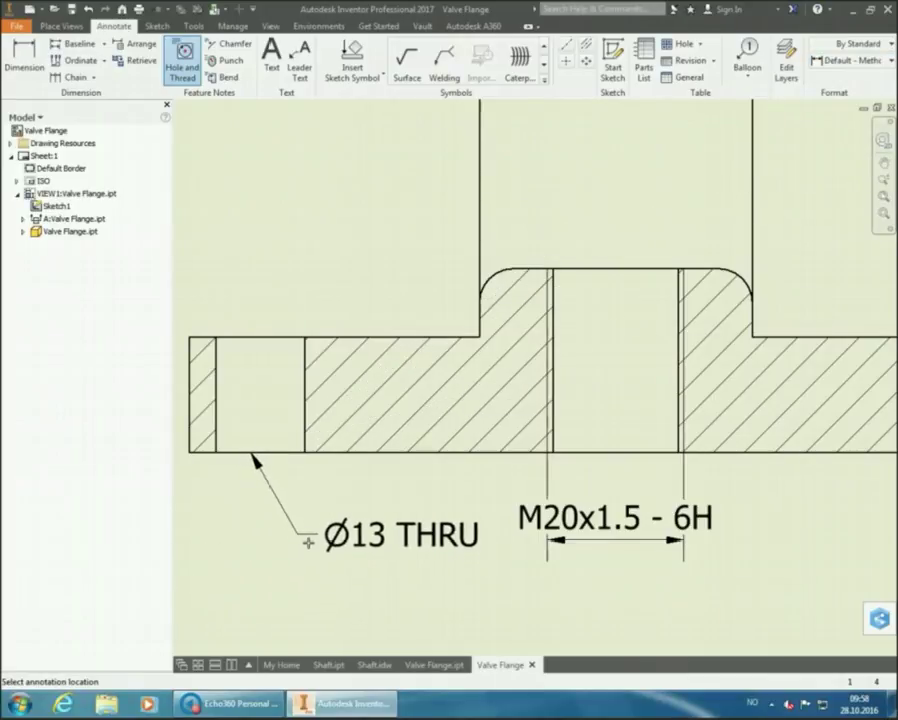
pyautogui.click(301, 534)
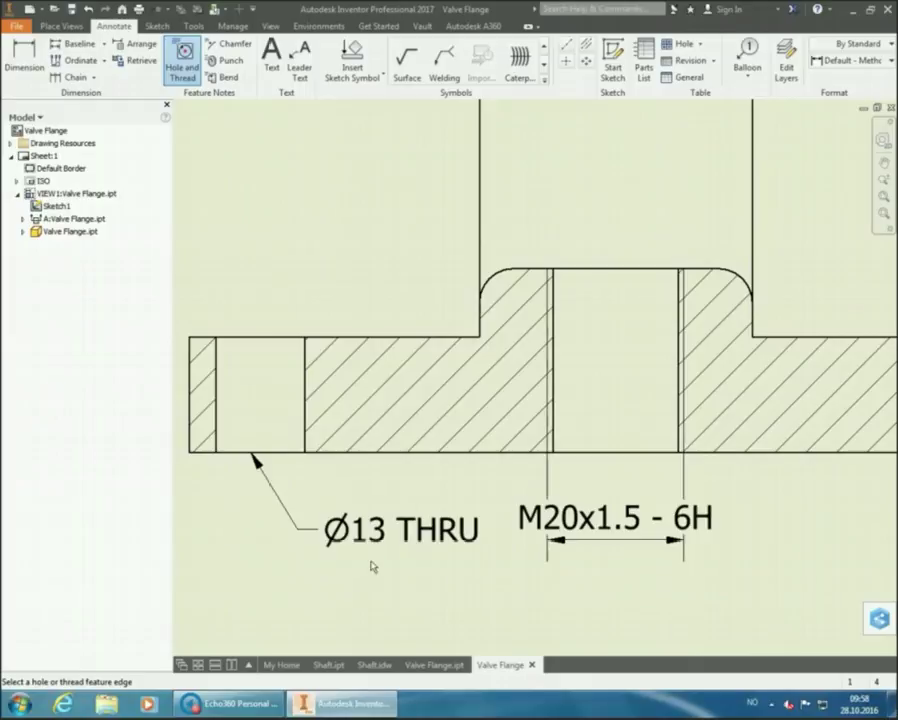
pyautogui.rightClick(358, 455)
pyautogui.click(420, 451)
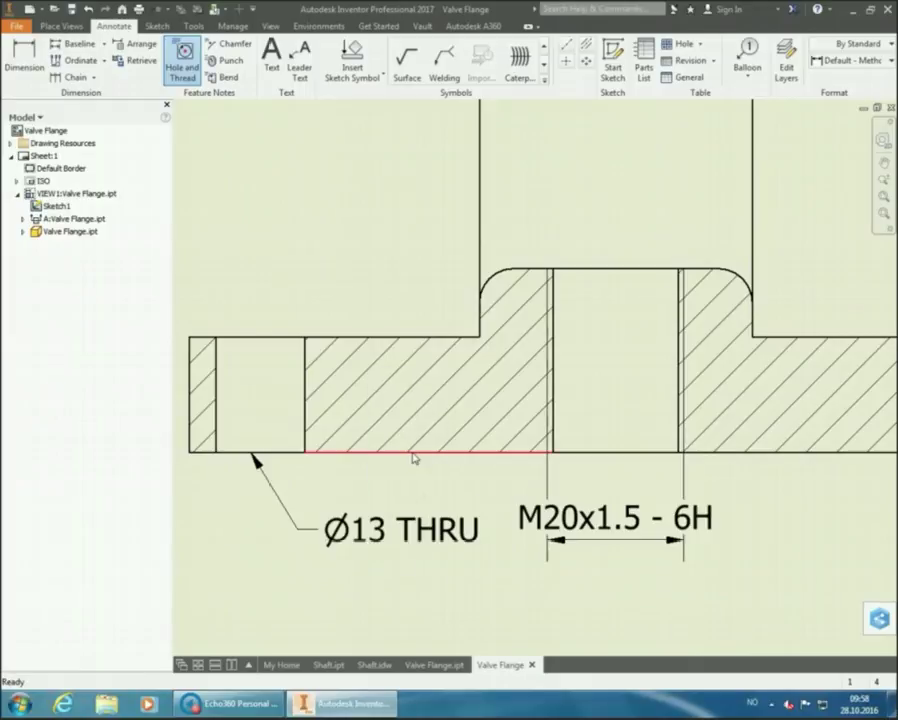
# Step: Add Fastener Type, Size and Fit to the Ø13 THRU note: Hex Head Cap Screw ISO 24017, M12, CLOSE
pyautogui.doubleClick(419, 542)
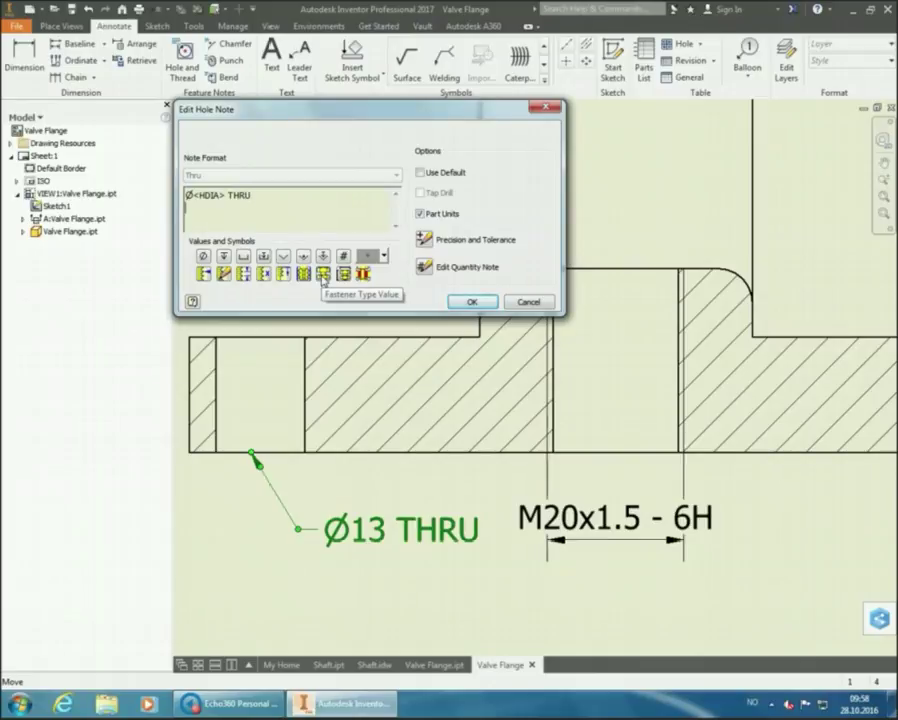
pyautogui.click(322, 276)
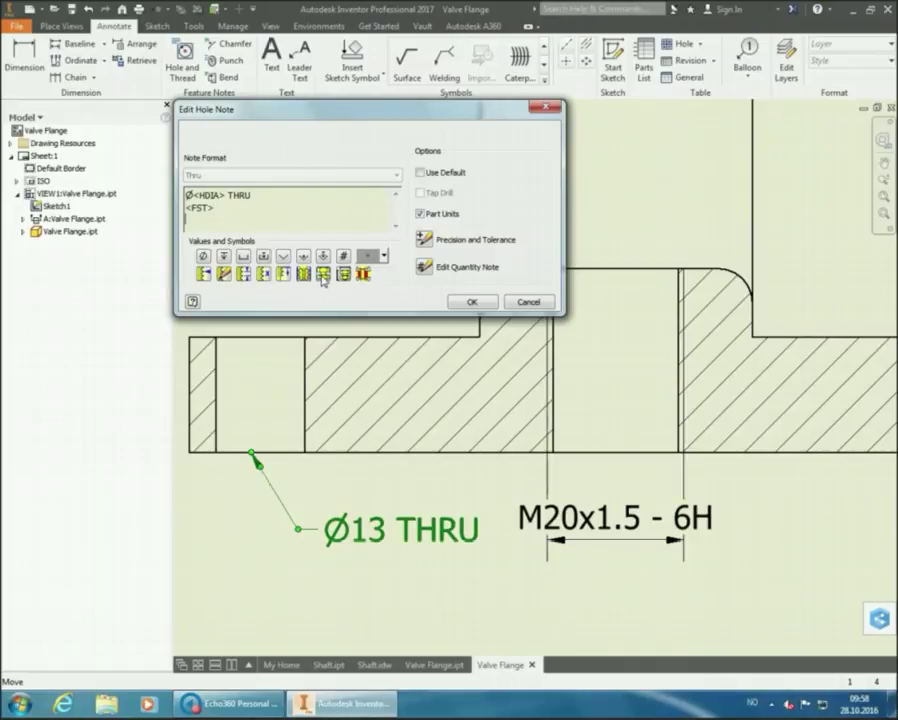
pyautogui.press('Return')
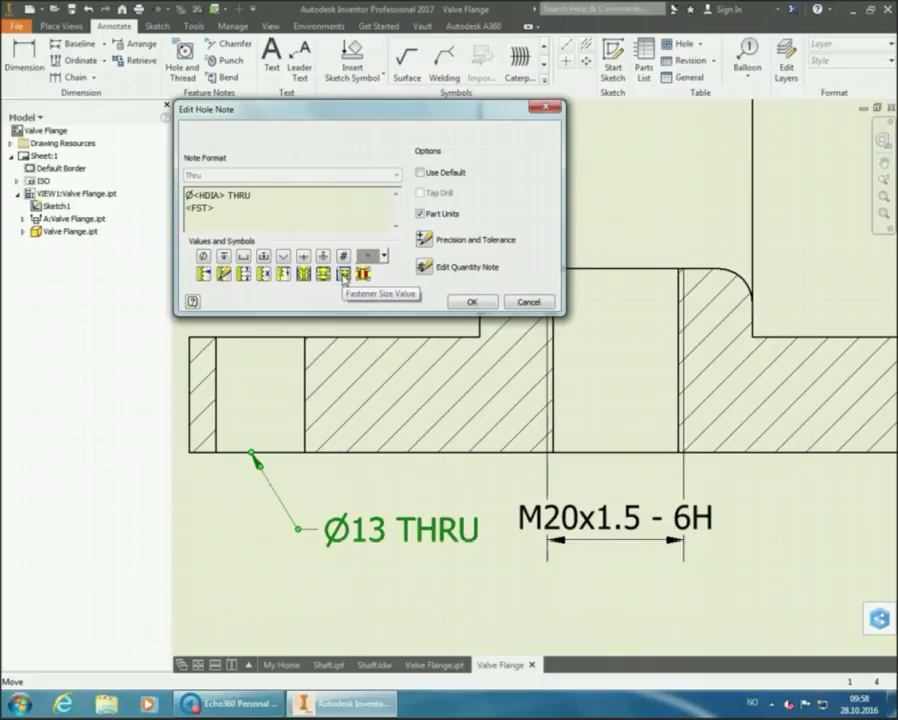
pyautogui.click(343, 275)
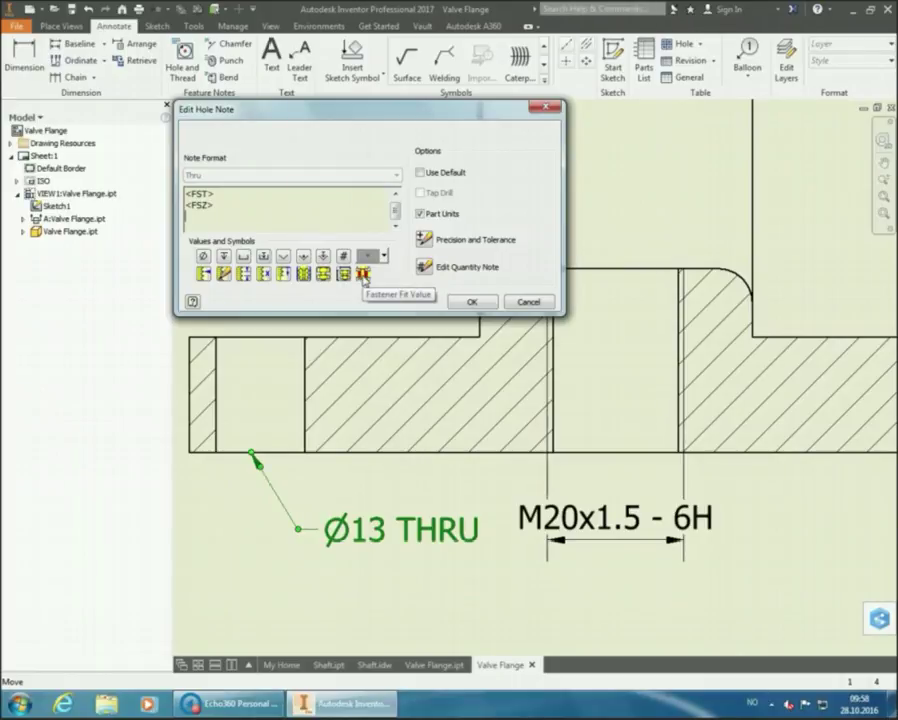
pyautogui.click(363, 275)
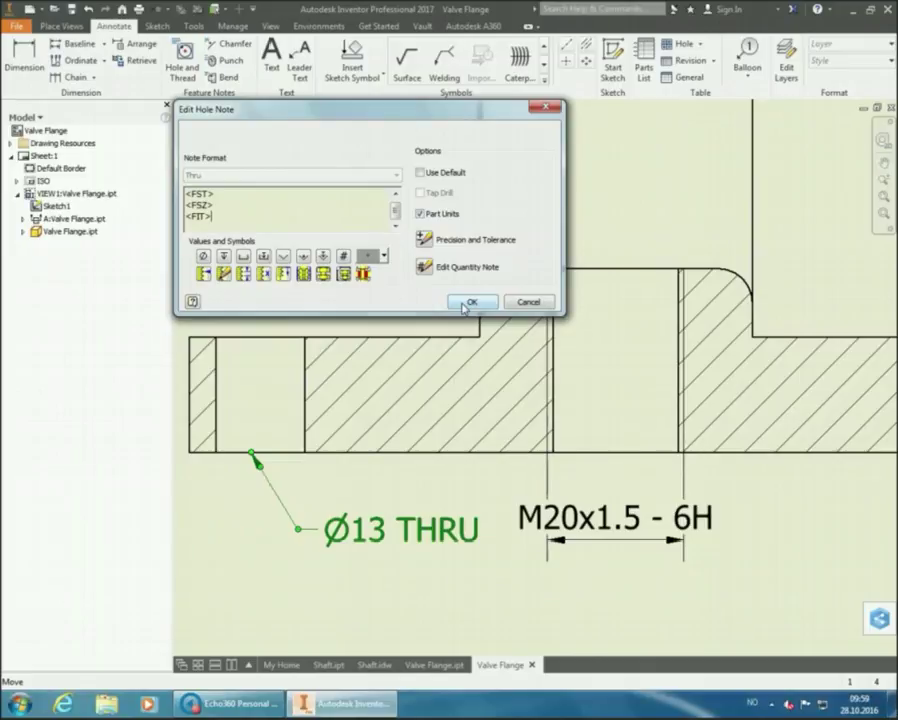
pyautogui.click(465, 306)
# Step: Save the annotated drawing under its existing name Valve Flange.idw in Practice Task 8B
pyautogui.scroll(3, 463, 306)
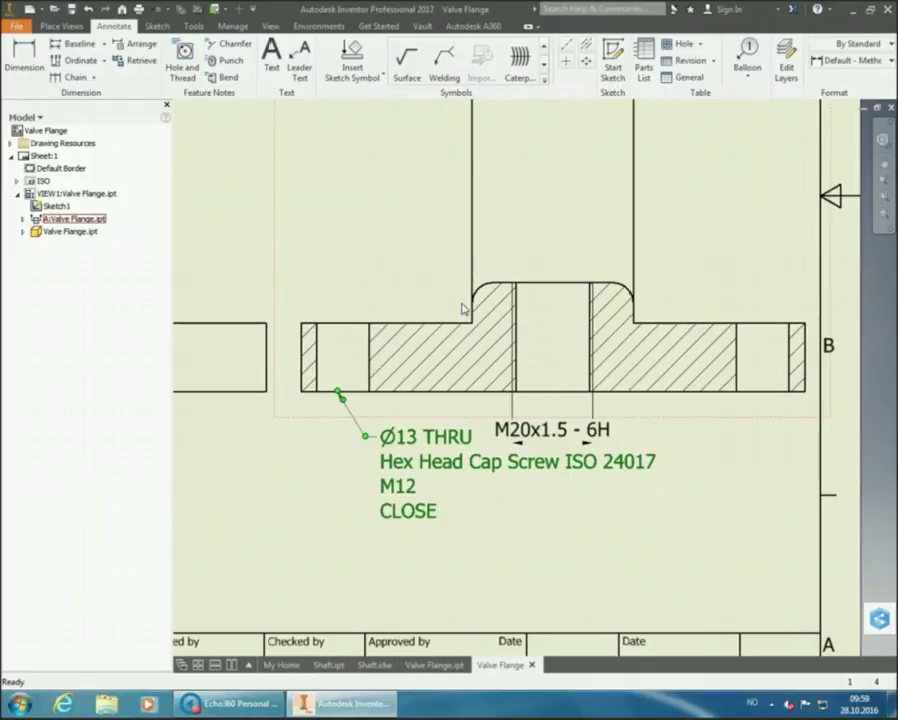
pyautogui.scroll(-3, 466, 518)
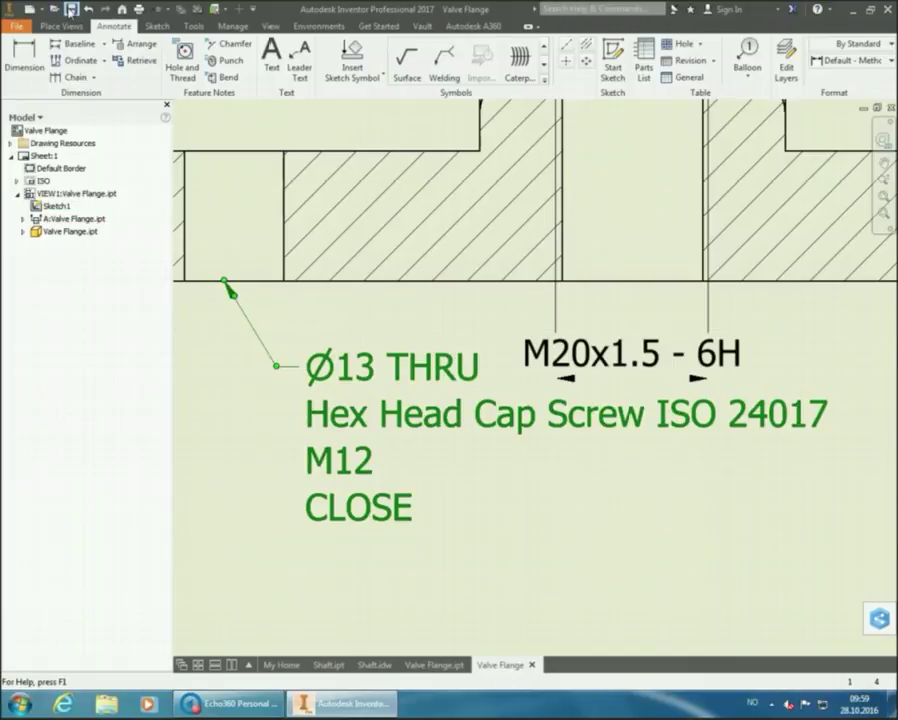
pyautogui.click(72, 8)
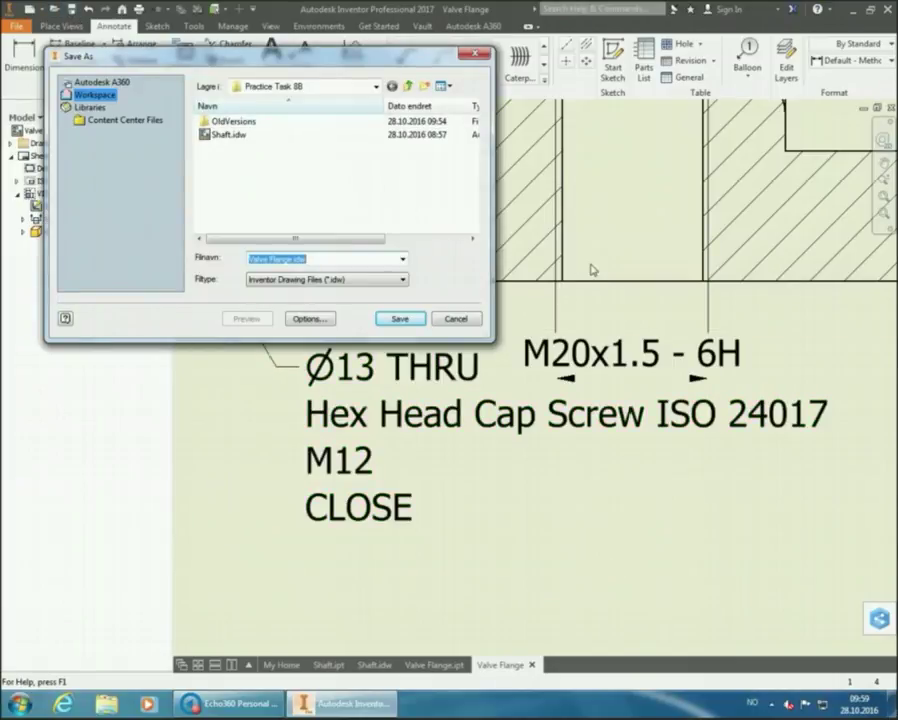
pyautogui.click(400, 319)
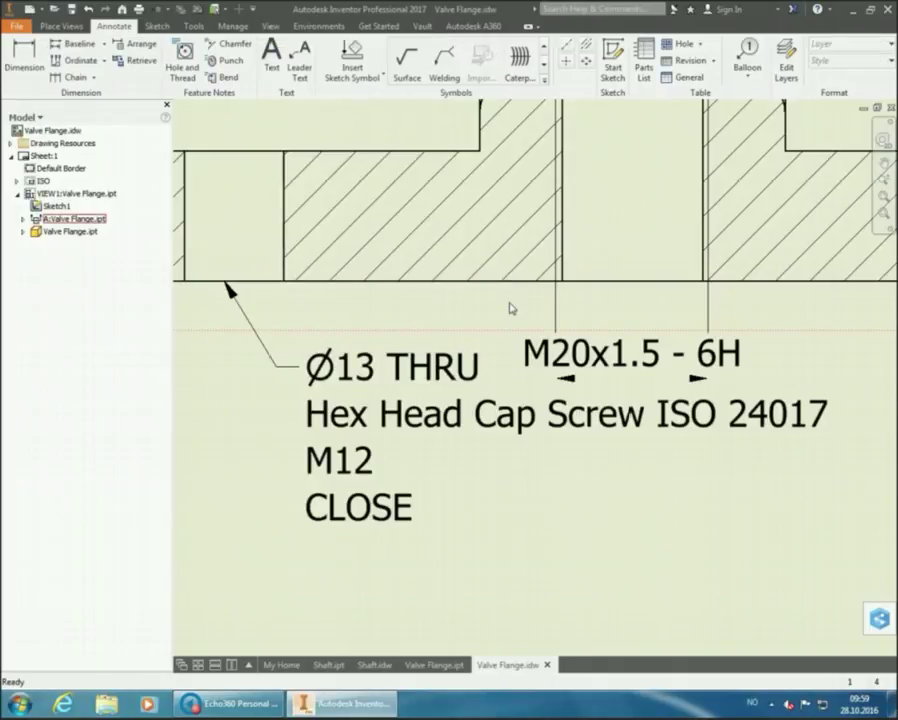